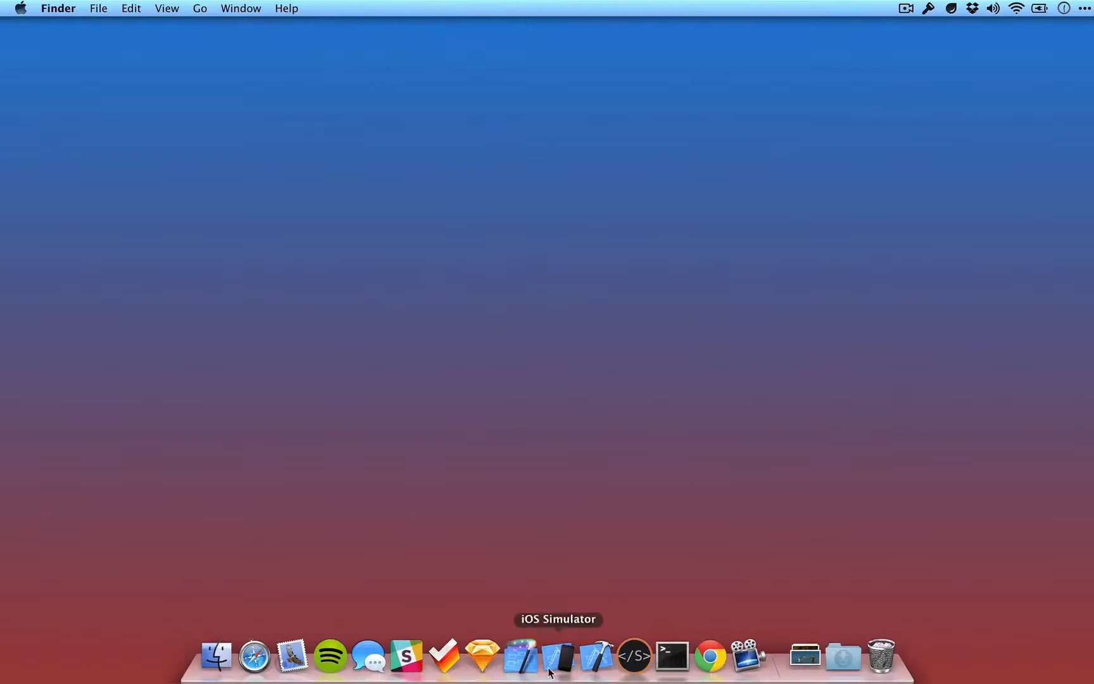
Switch to Sketch and examine the Today, Top Charts, Friends and Me screens in the finished design and its wireframe document.
{"action": "left_click", "coordinate": [499, 656]}
{"action": "scroll", "coordinate": [220, 313], "scroll_direction": "left", "scroll_amount": 10}
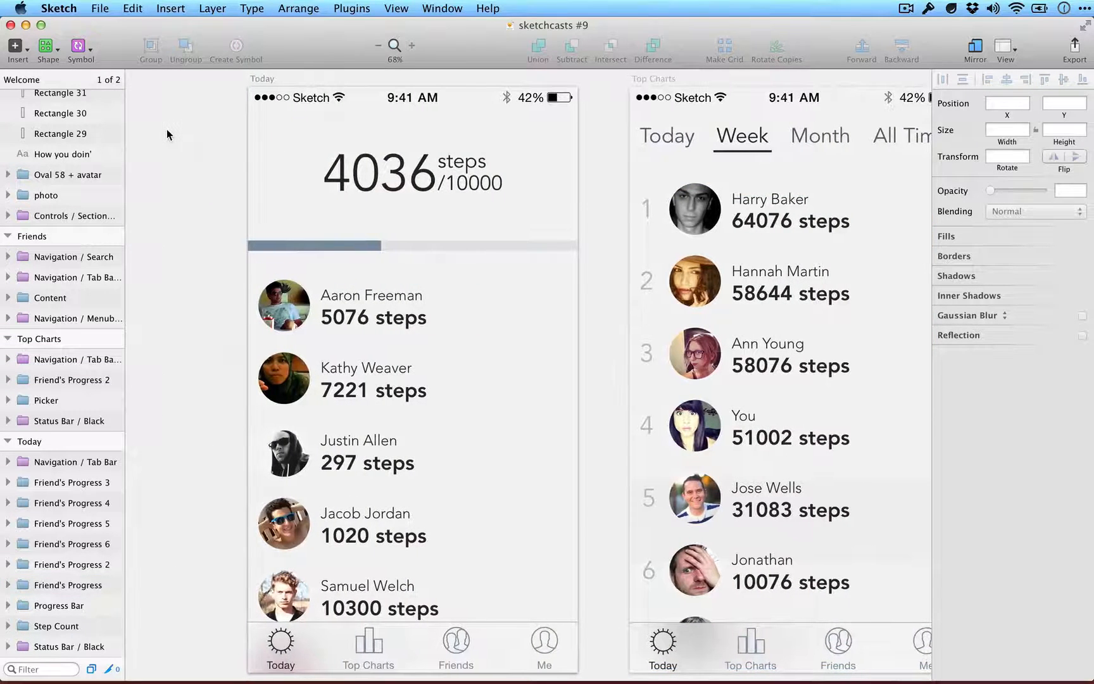
{"action": "scroll", "coordinate": [194, 100], "scroll_direction": "right", "scroll_amount": 4}
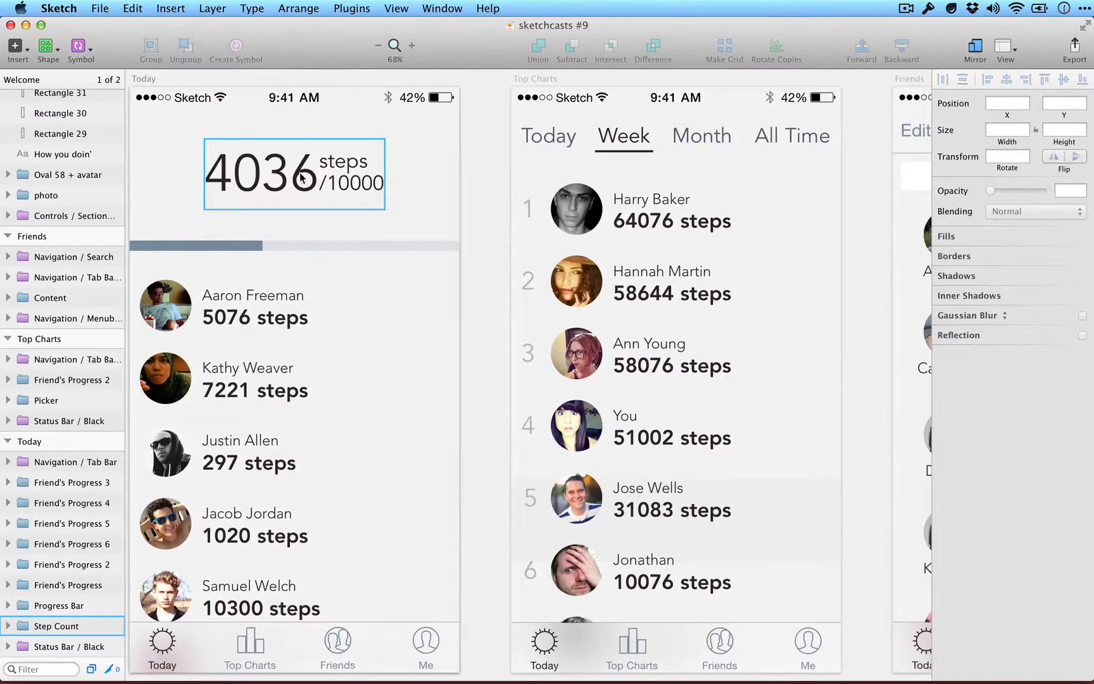
{"action": "scroll", "coordinate": [431, 281], "scroll_direction": "right", "scroll_amount": 6}
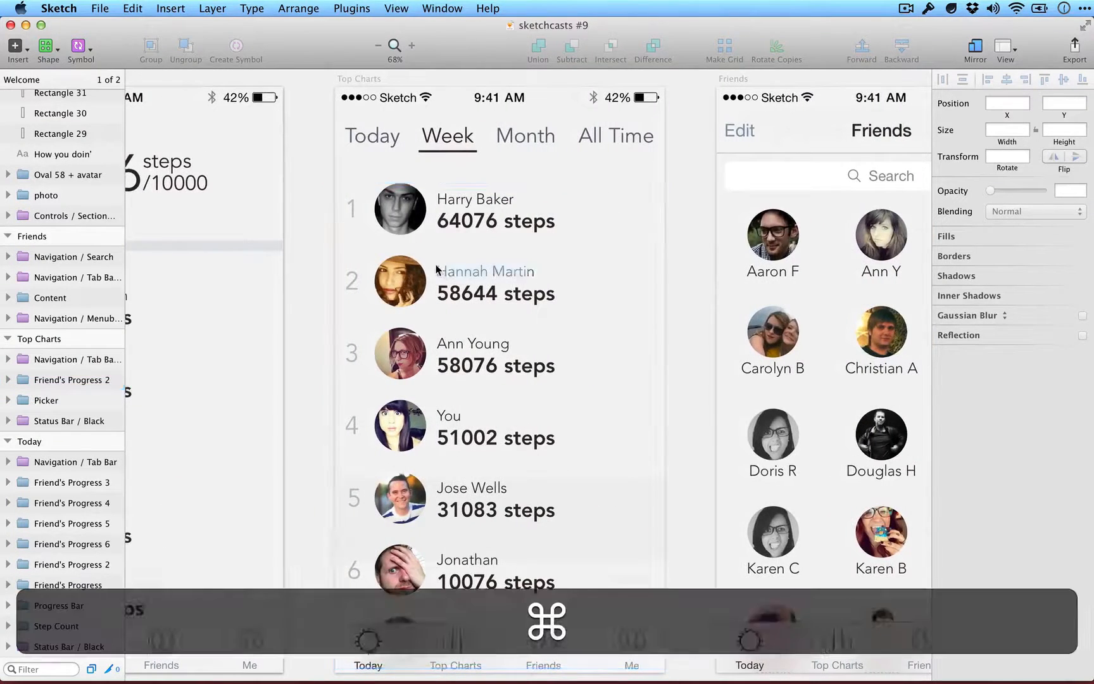
{"action": "key", "text": "super+1"}
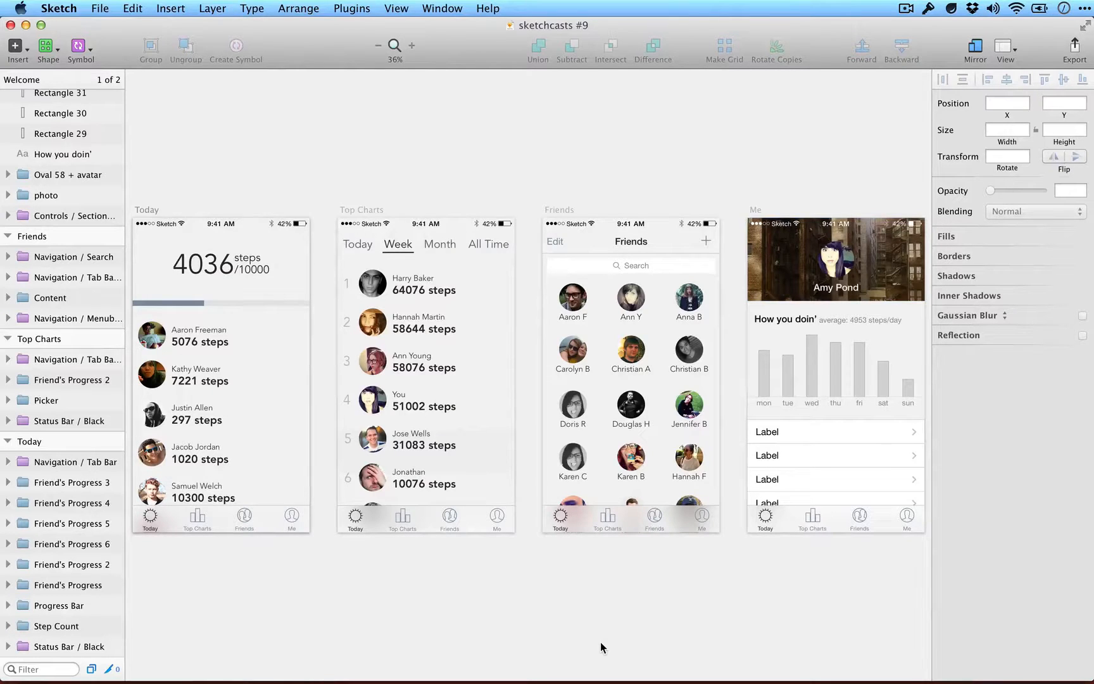
{"action": "key", "text": "super"}
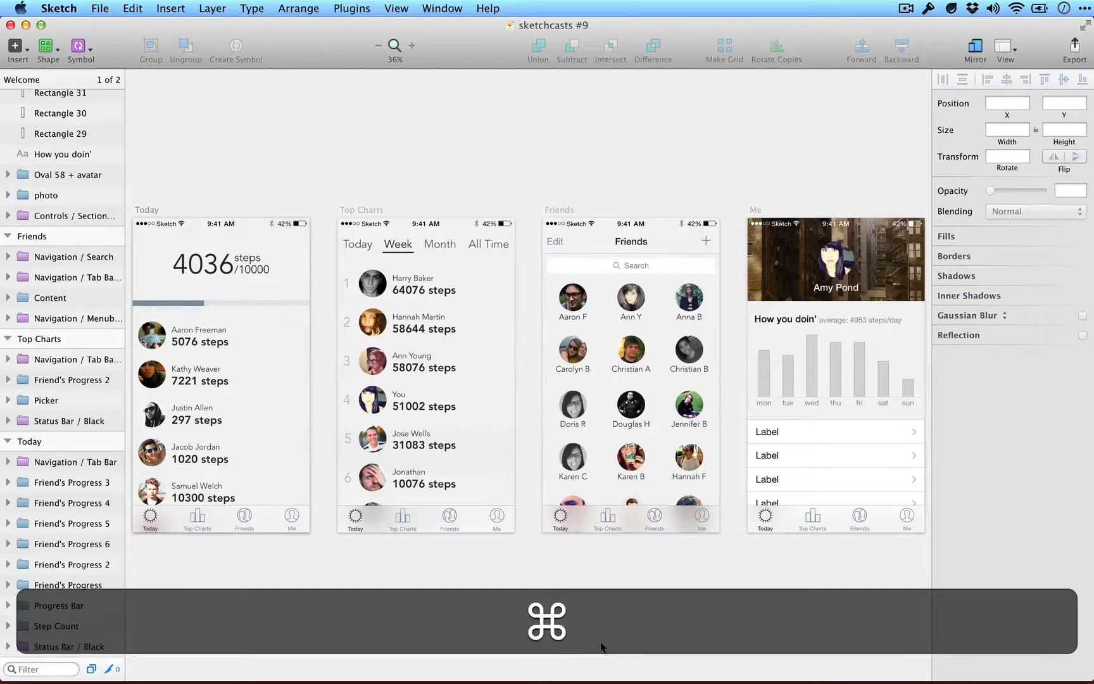
{"action": "key", "text": "super+grave"}
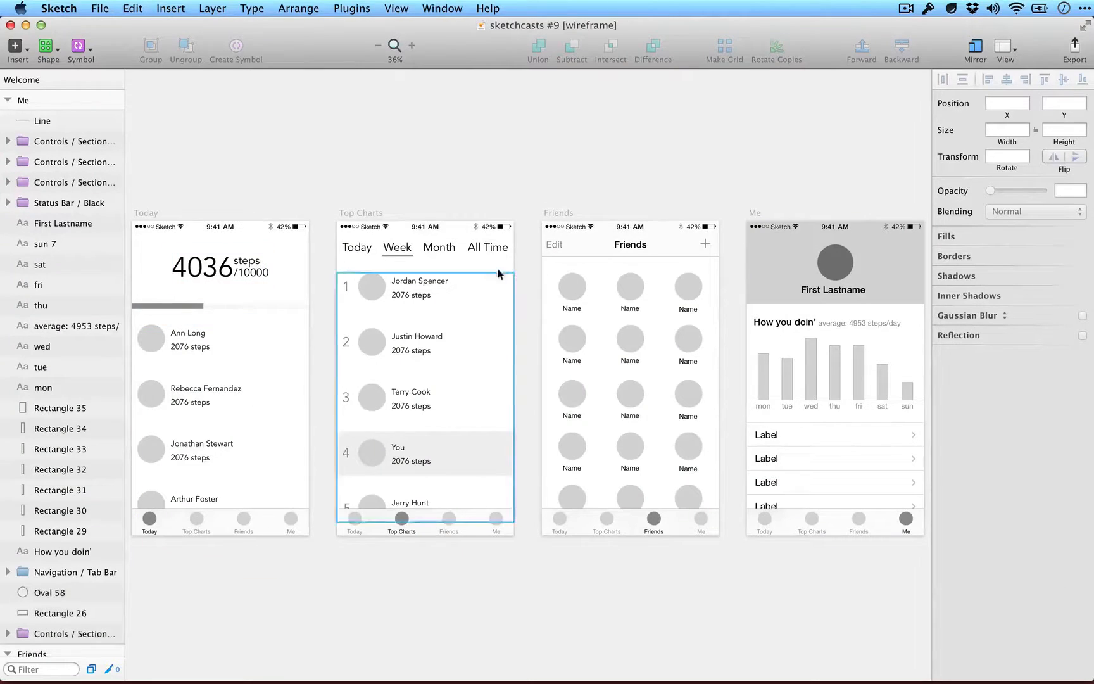
{"action": "scroll", "coordinate": [787, 157], "scroll_direction": "right", "scroll_amount": 1}
{"action": "scroll", "coordinate": [814, 165], "scroll_direction": "left", "scroll_amount": 1}
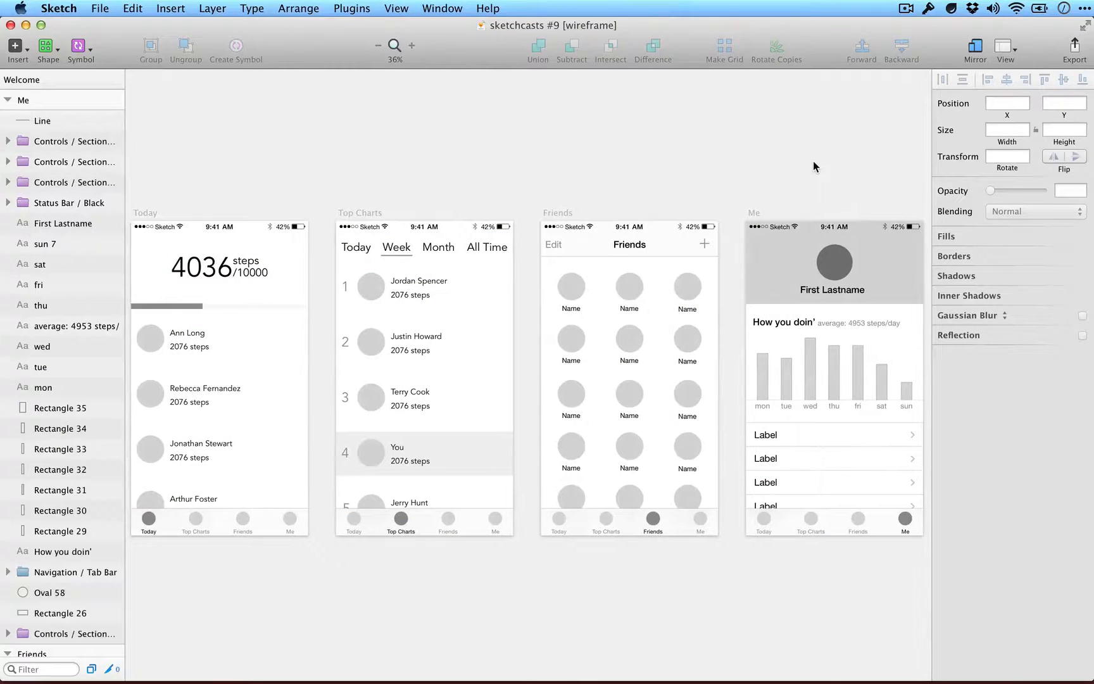
{"action": "scroll", "coordinate": [814, 167], "scroll_direction": "left", "scroll_amount": 1}
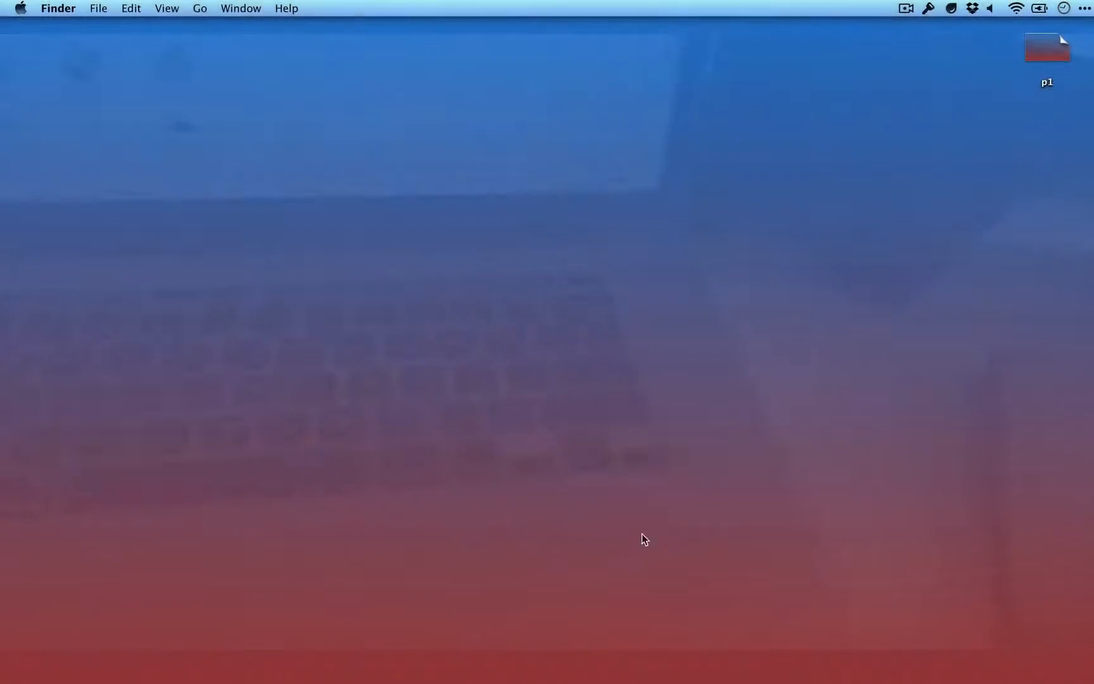
Open Sketch and create a new document from the iOS UI Design template.
{"action": "mouse_move", "coordinate": [516, 681]}
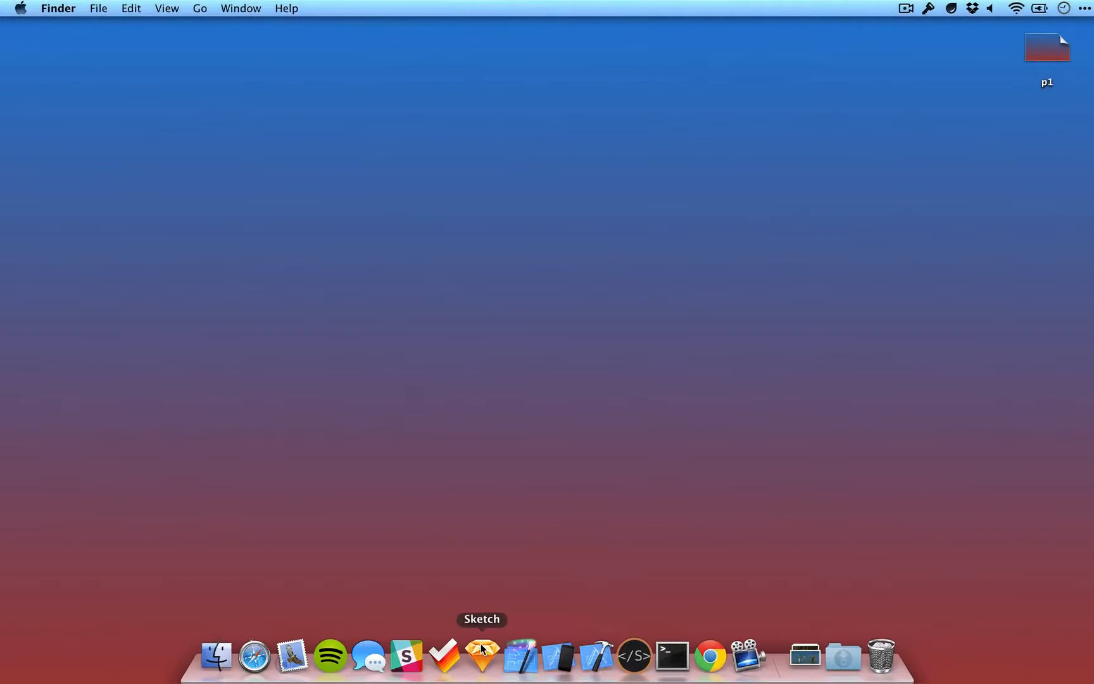
{"action": "left_click", "coordinate": [482, 652]}
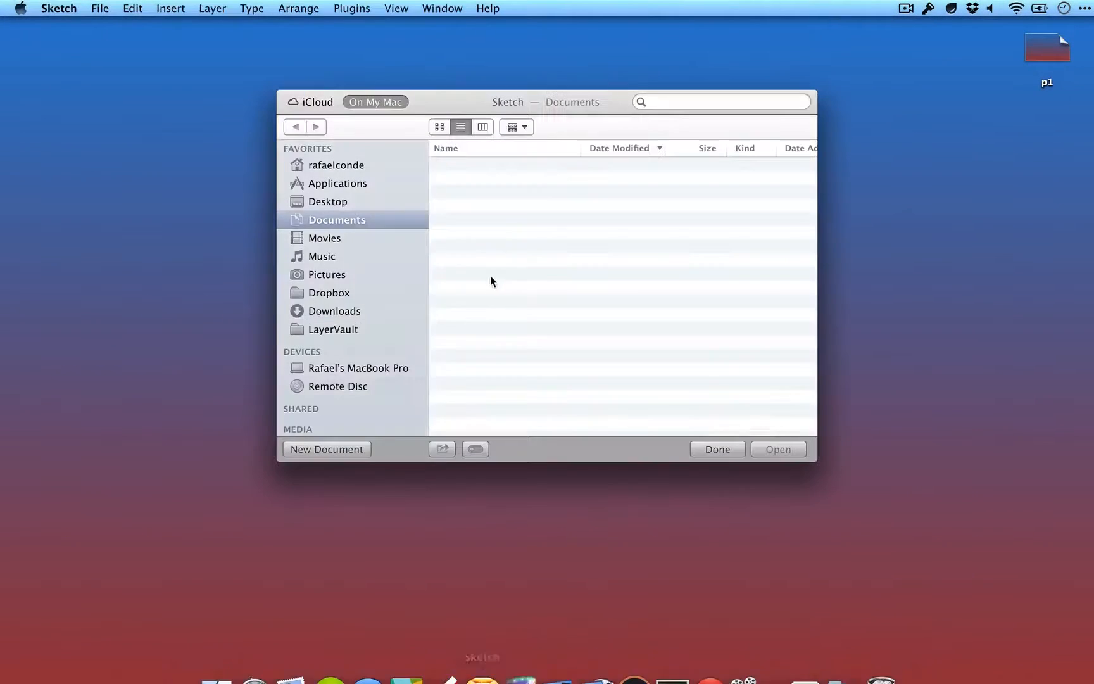
{"action": "left_click", "coordinate": [99, 8]}
{"action": "mouse_move", "coordinate": [142, 46]}
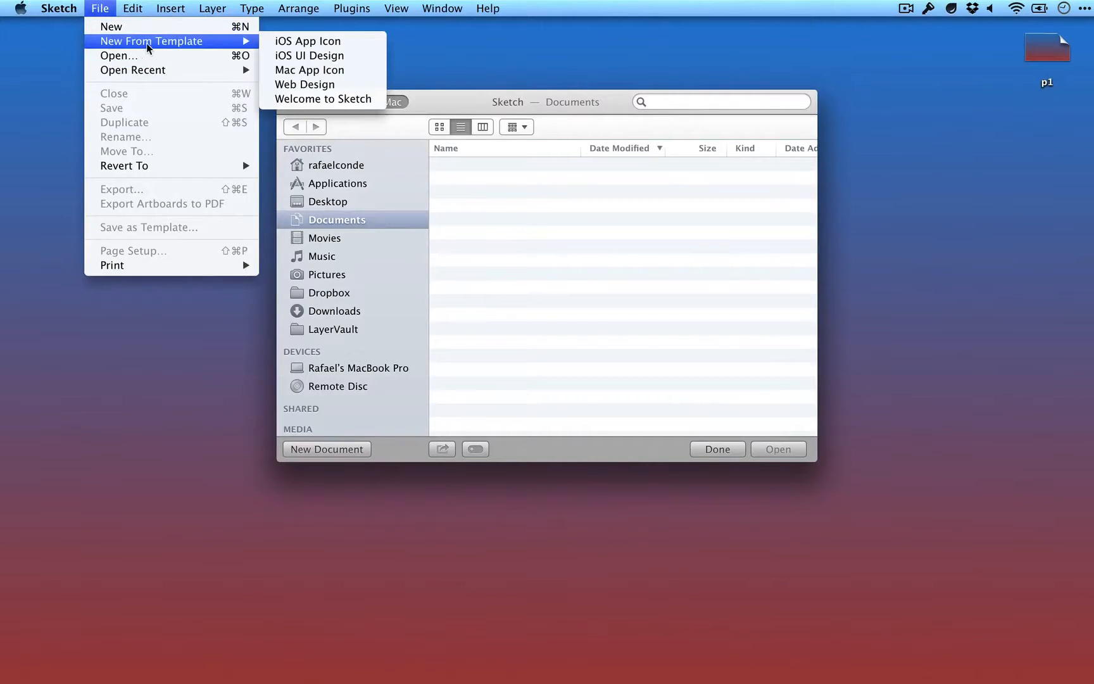
{"action": "left_click", "coordinate": [314, 55]}
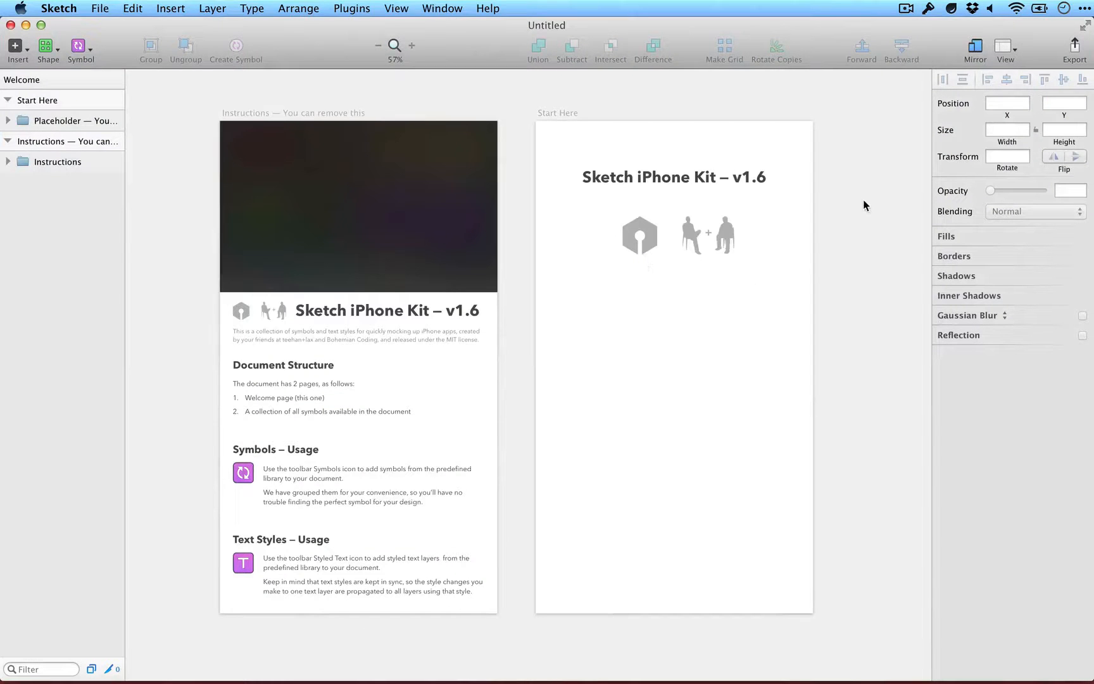
Open the Symbols page and examine the template's navigation, keyboard, text style, control, UI element and status bar artboards.
{"action": "left_click", "coordinate": [30, 80]}
{"action": "left_click", "coordinate": [74, 257]}
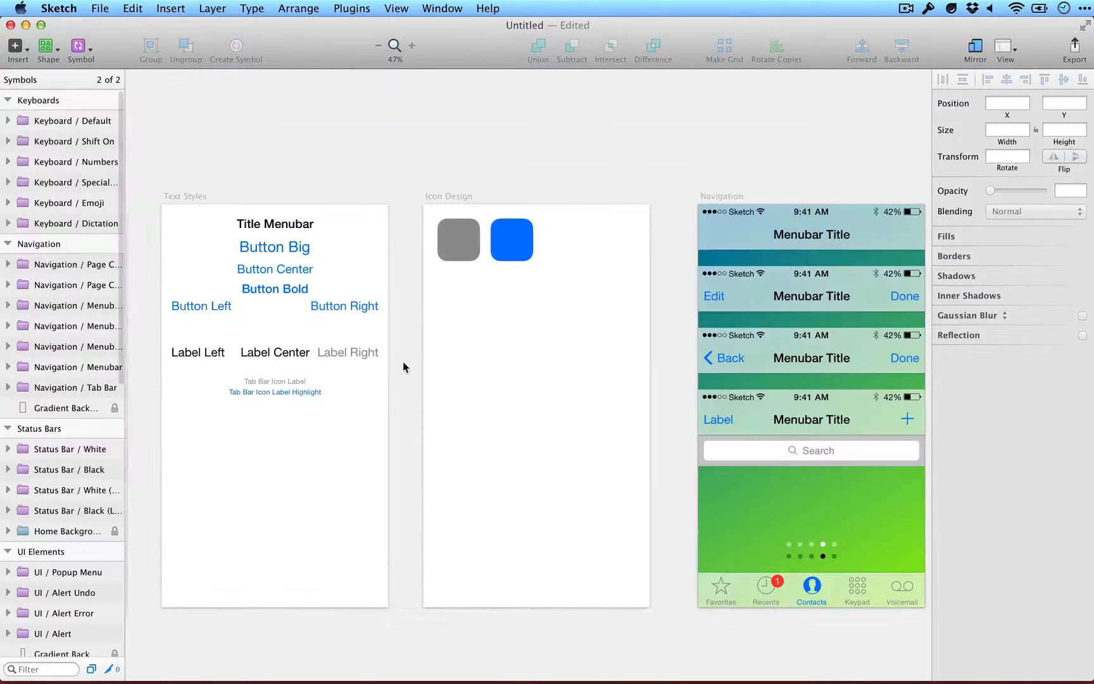
{"action": "scroll", "coordinate": [520, 232], "scroll_direction": "right", "scroll_amount": 3}
{"action": "scroll", "coordinate": [519, 232], "scroll_direction": "right", "scroll_amount": 10}
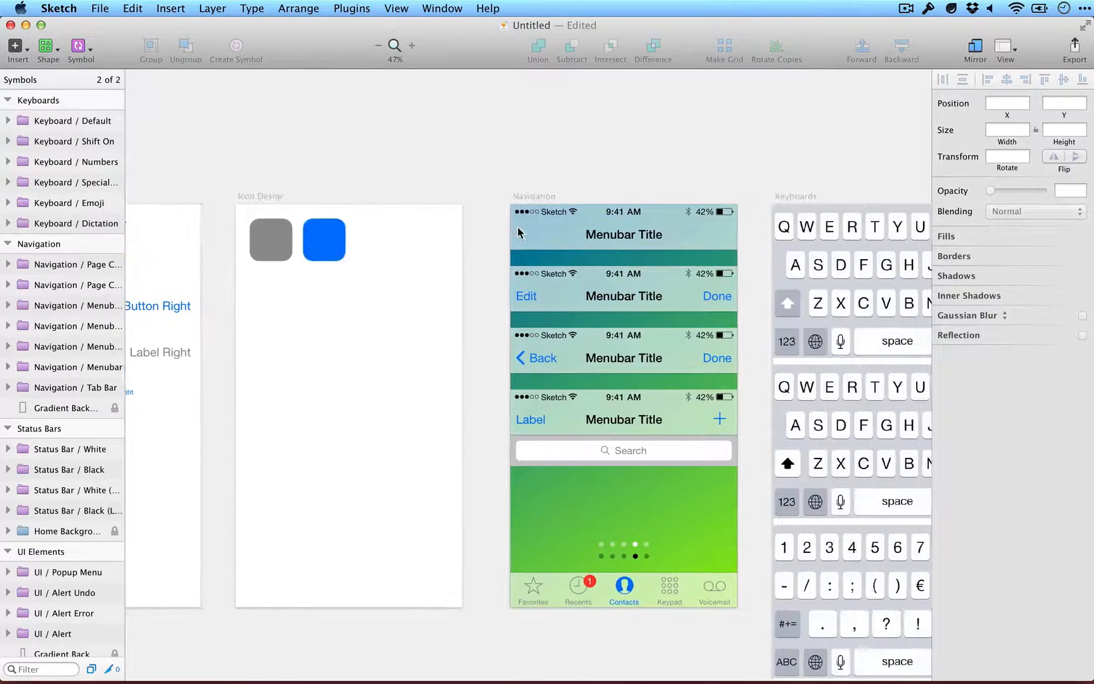
{"action": "scroll", "coordinate": [514, 231], "scroll_direction": "left", "scroll_amount": 13}
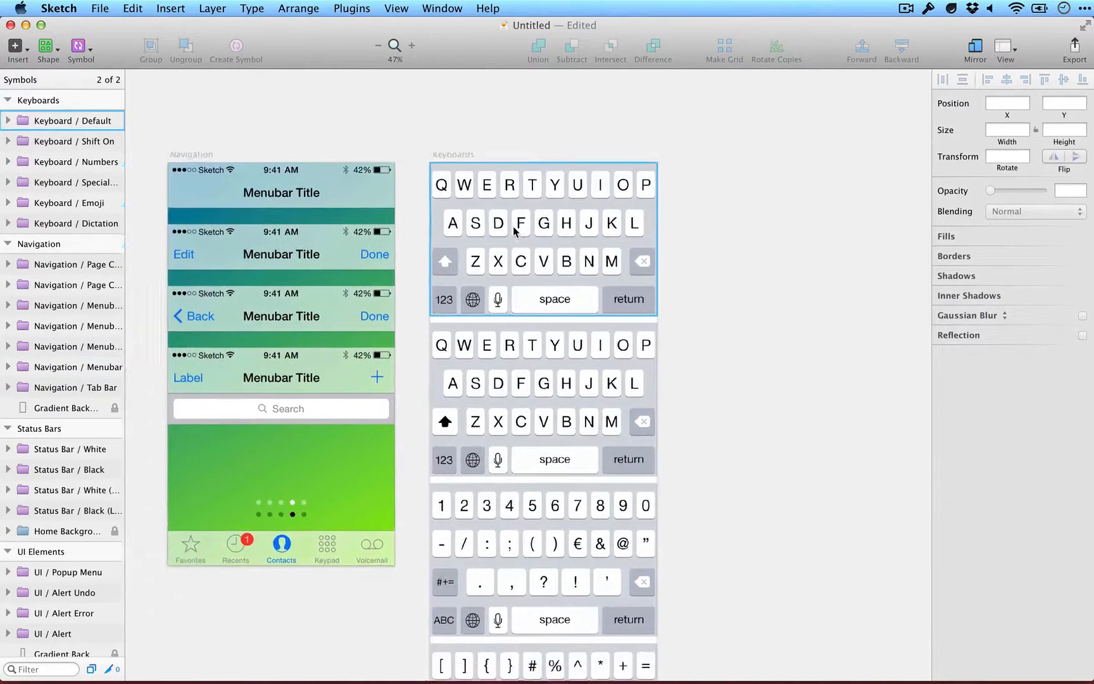
{"action": "scroll", "coordinate": [510, 232], "scroll_direction": "left", "scroll_amount": 9}
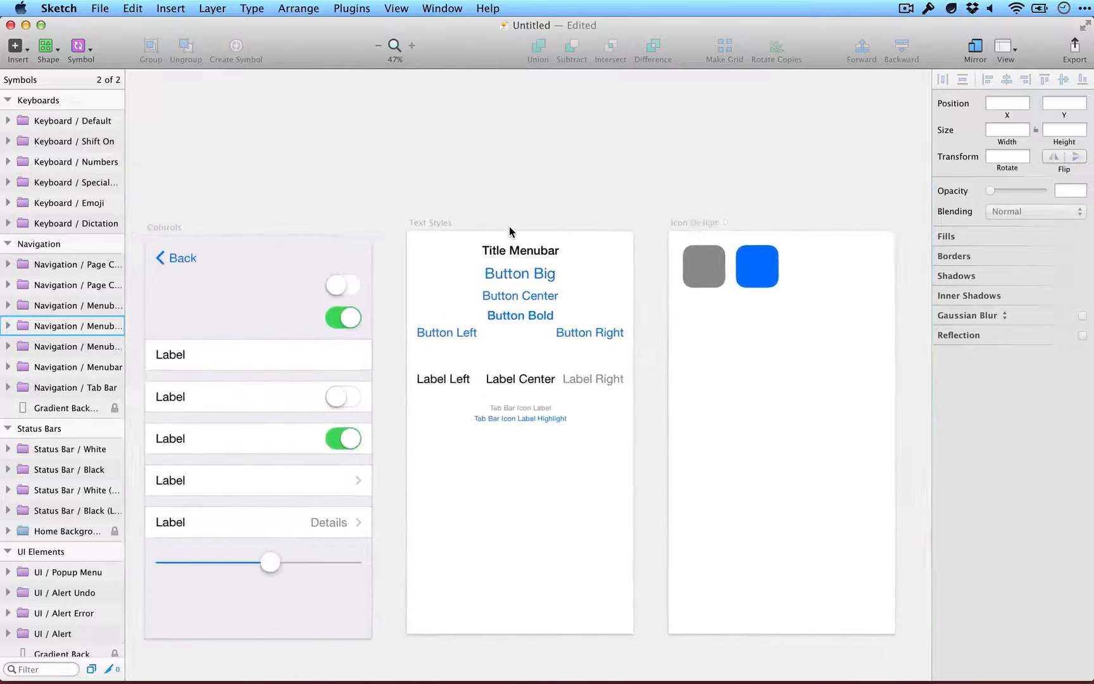
{"action": "scroll", "coordinate": [510, 232], "scroll_direction": "left", "scroll_amount": 5}
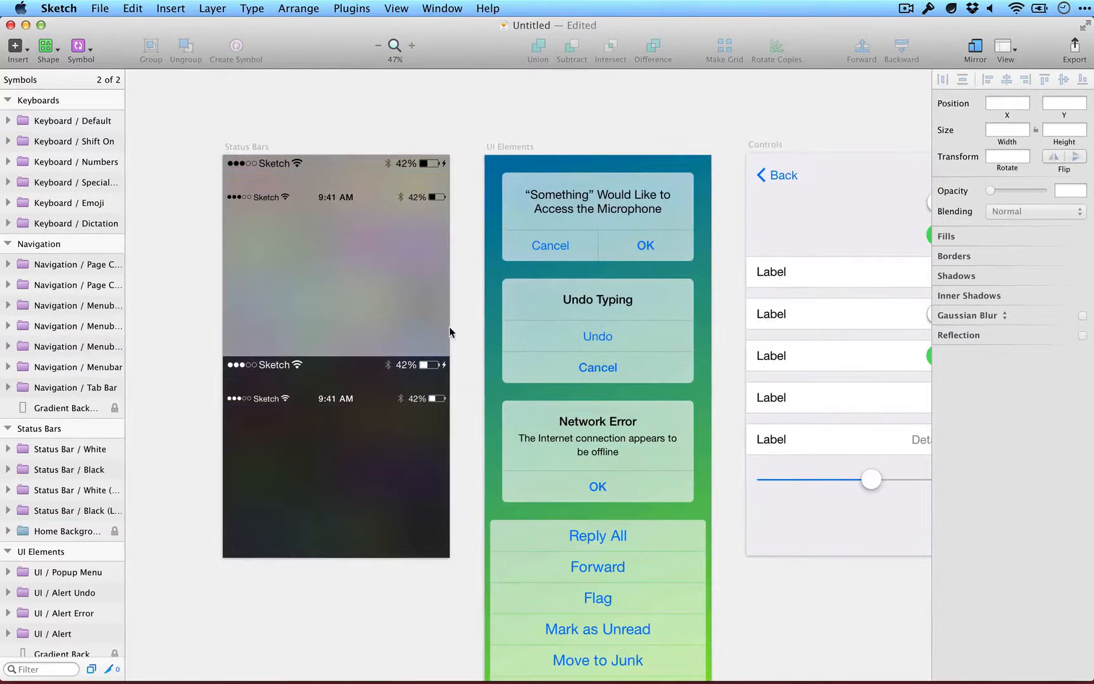
{"action": "scroll", "coordinate": [447, 330], "scroll_direction": "right", "scroll_amount": 13}
Return to the Welcome page and delete the Start Here and Instructions artboards together with their layers.
{"action": "left_click", "coordinate": [6, 76]}
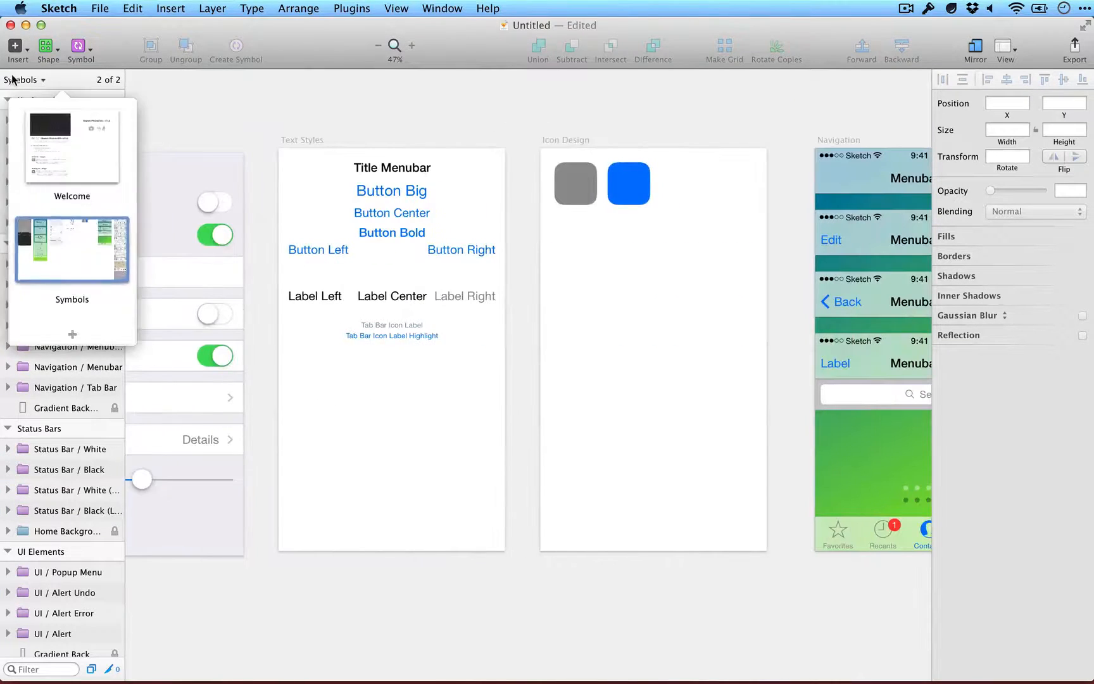
{"action": "left_click", "coordinate": [27, 127]}
{"action": "left_click", "coordinate": [567, 120]}
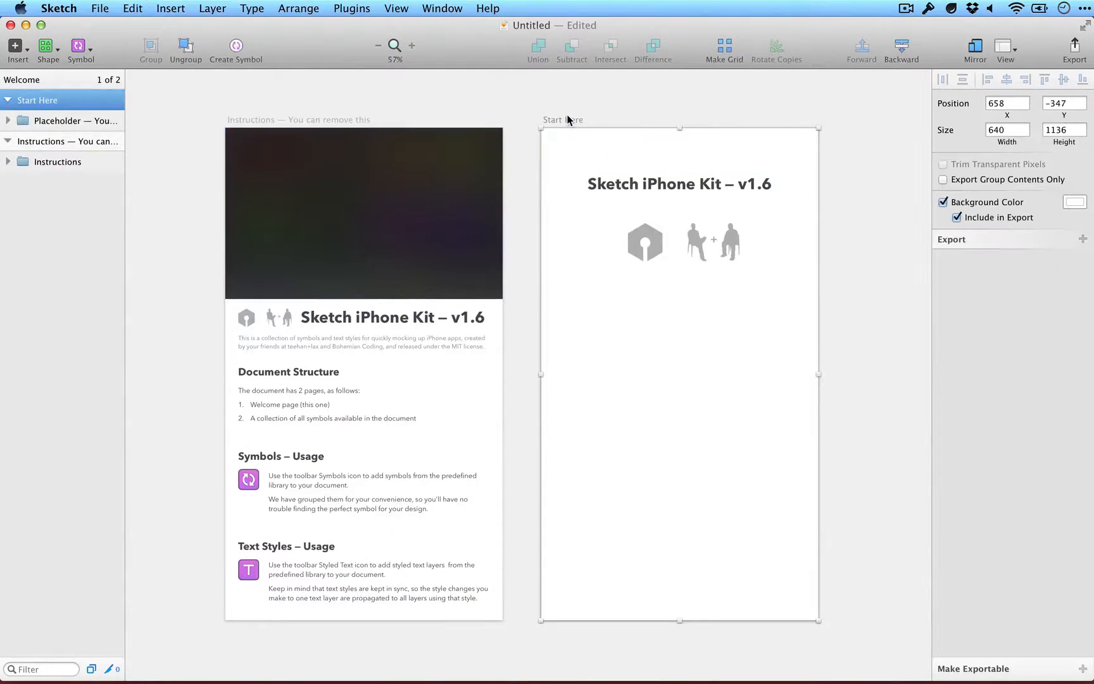
{"action": "key", "text": "BackSpace"}
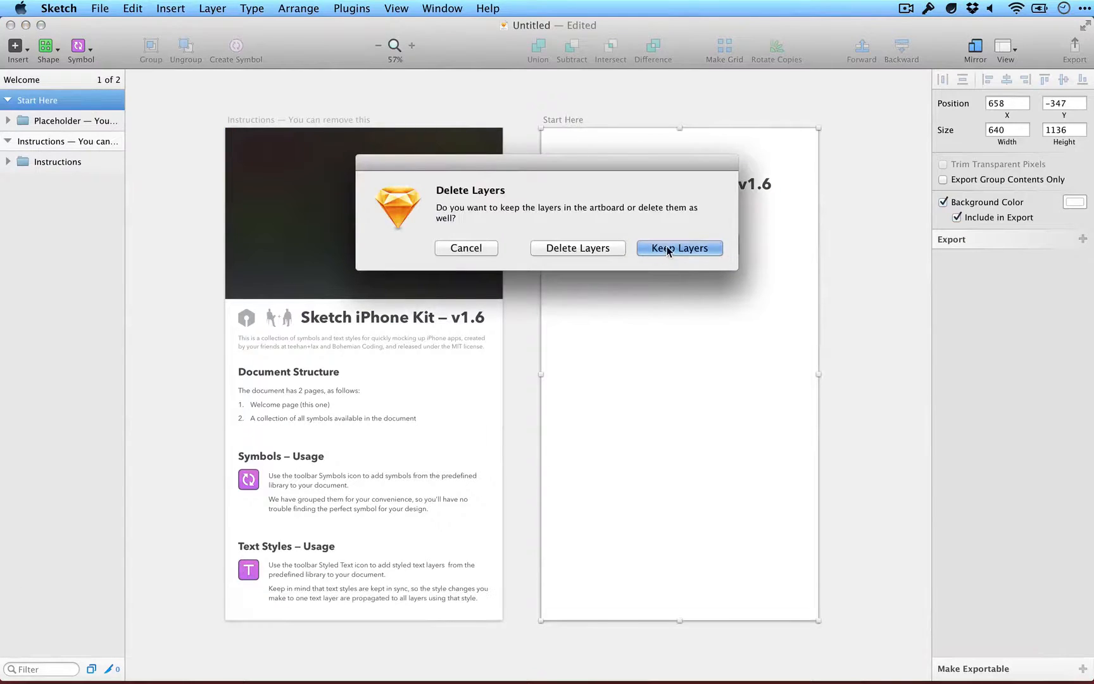
{"action": "left_click", "coordinate": [661, 245]}
{"action": "left_click", "coordinate": [274, 118]}
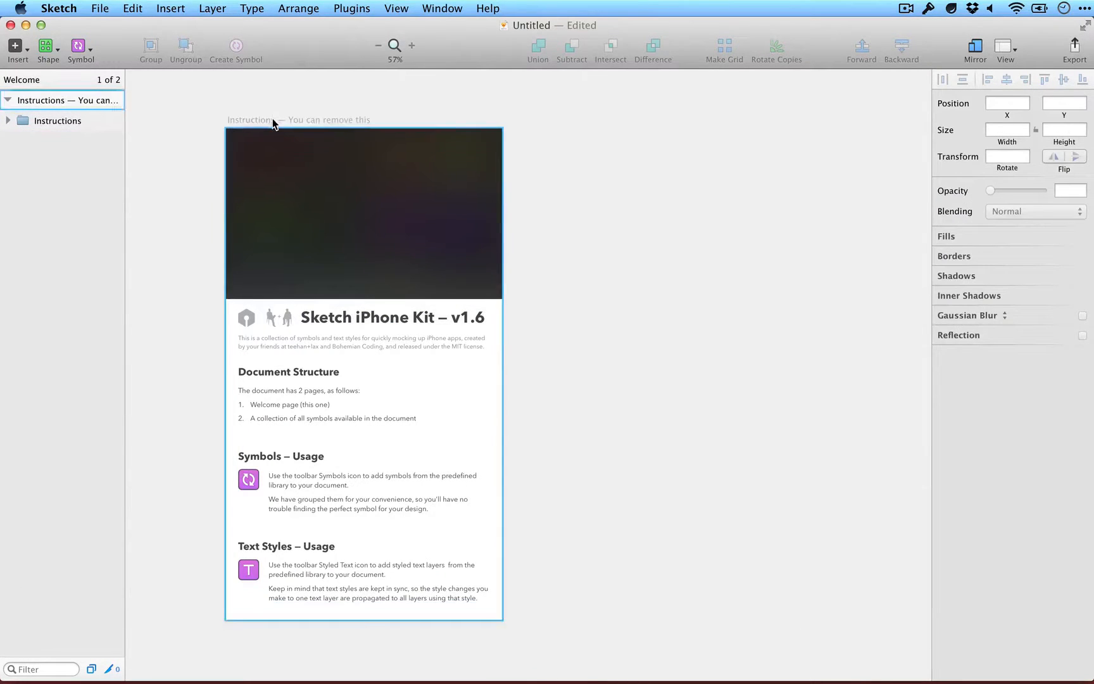
{"action": "left_click", "coordinate": [274, 119]}
{"action": "key", "text": "BackSpace"}
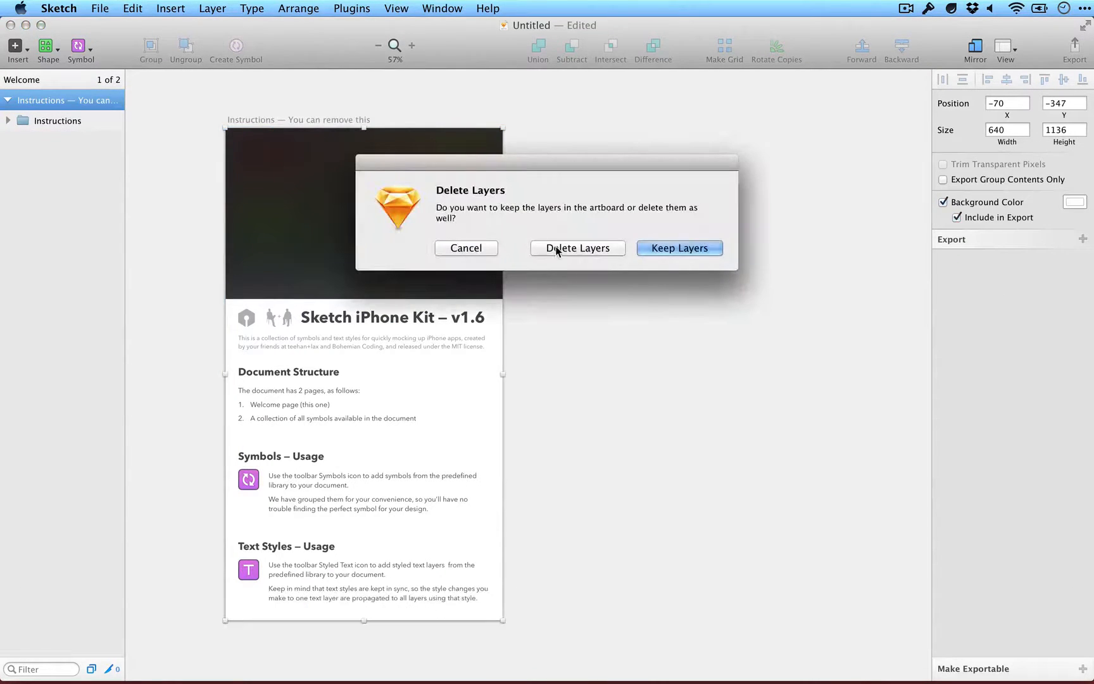
{"action": "left_click", "coordinate": [560, 249]}
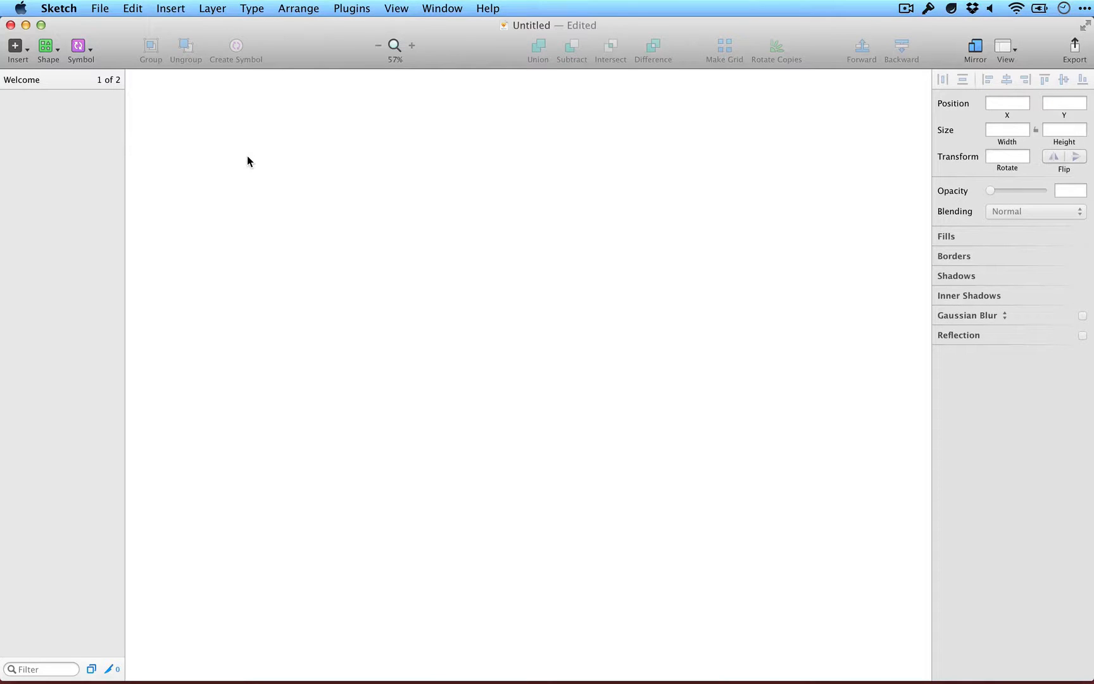
Create an iPhone Portrait artboard of 640x1136 px on the empty Welcome page and name it Main View.
{"action": "key", "text": "a"}
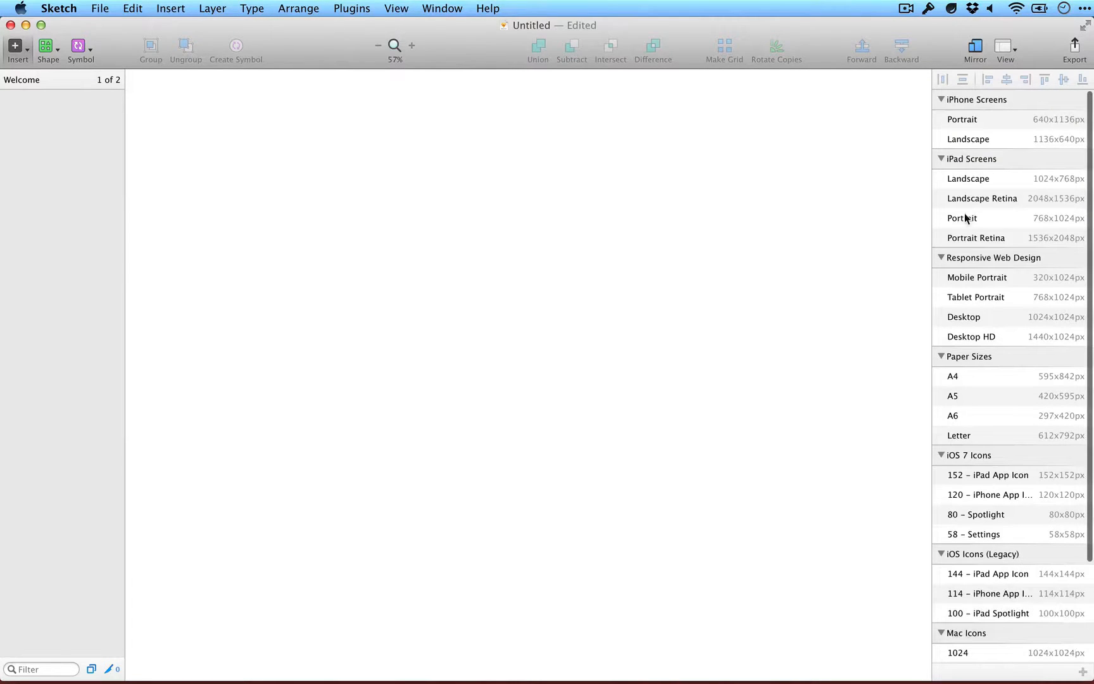
{"action": "left_click", "coordinate": [976, 120]}
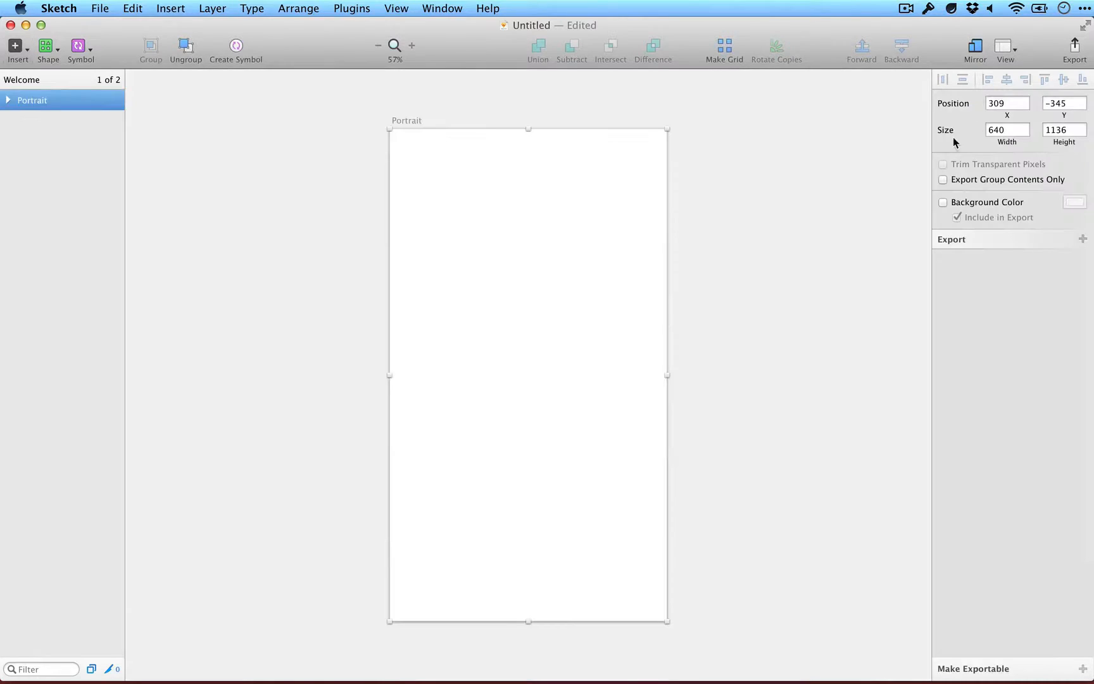
{"action": "double_click", "coordinate": [26, 100]}
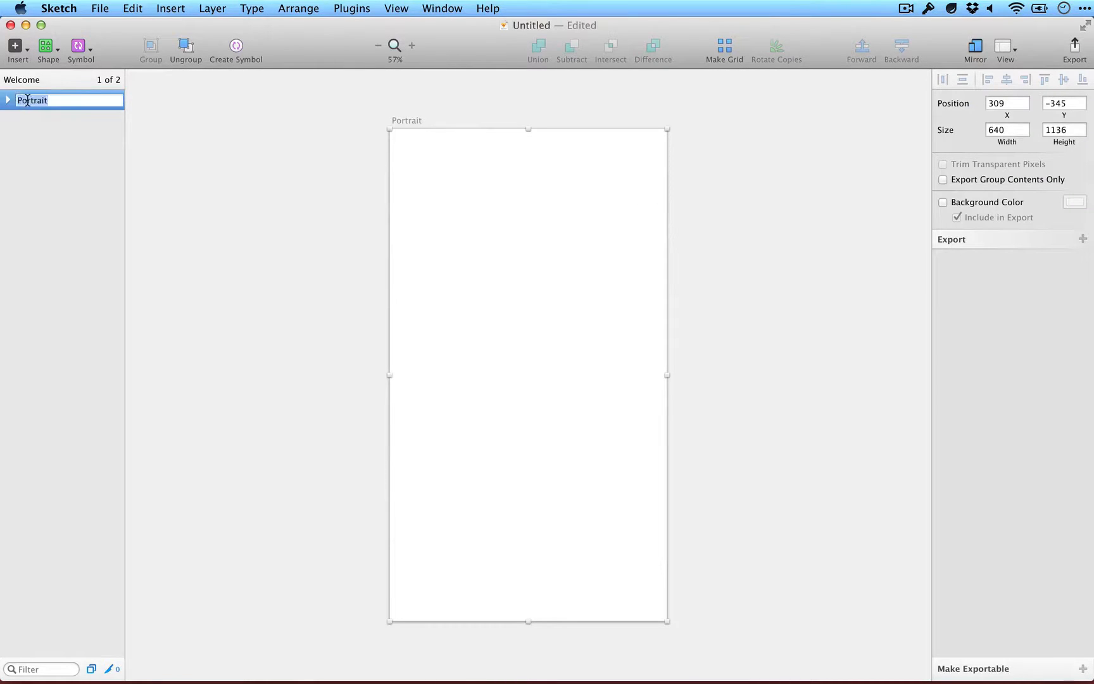
{"action": "type", "text": "Main View"}
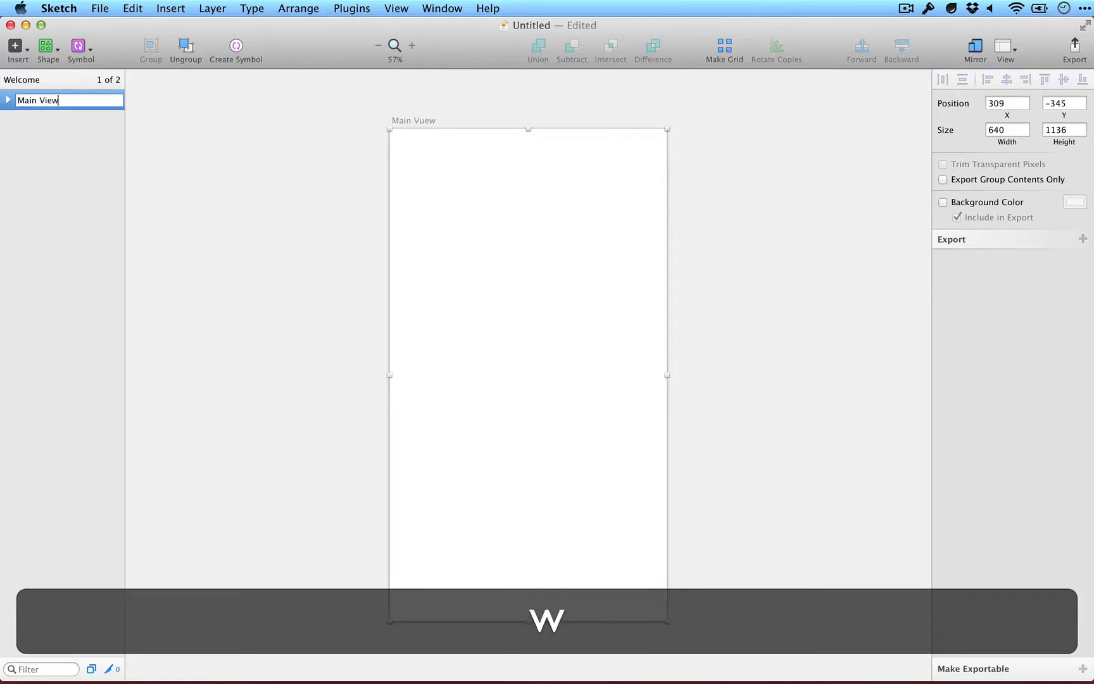
{"action": "key", "text": "Return"}
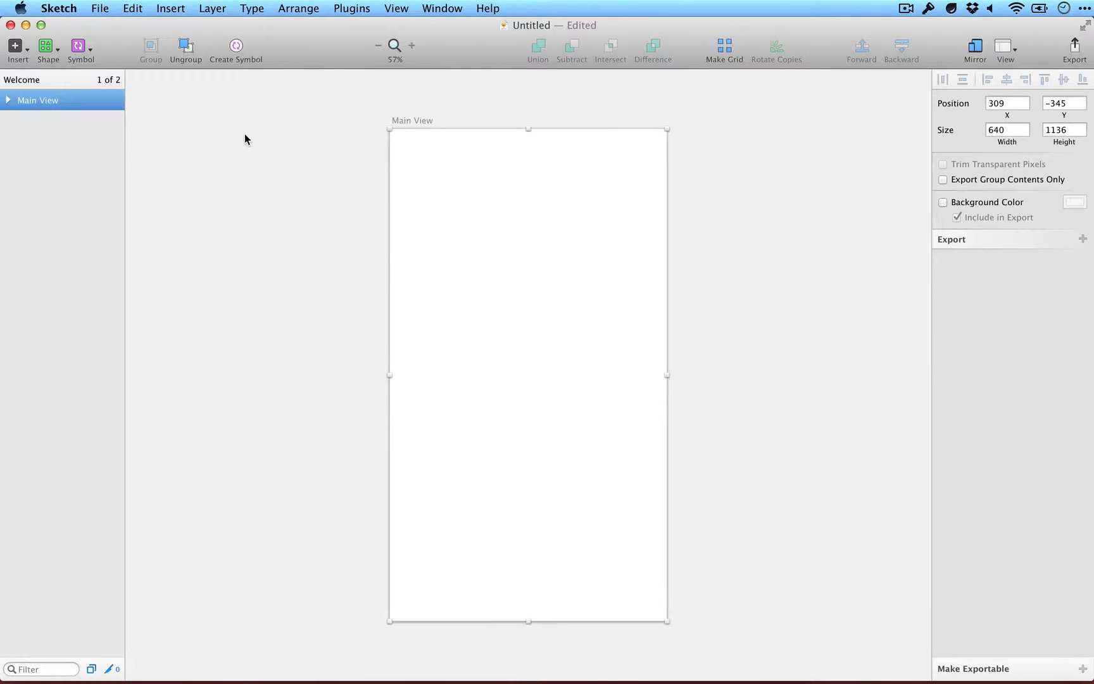
Add a second iPhone Portrait artboard and name it Top Charts.
{"action": "key", "text": "a"}
{"action": "left_click", "coordinate": [962, 116]}
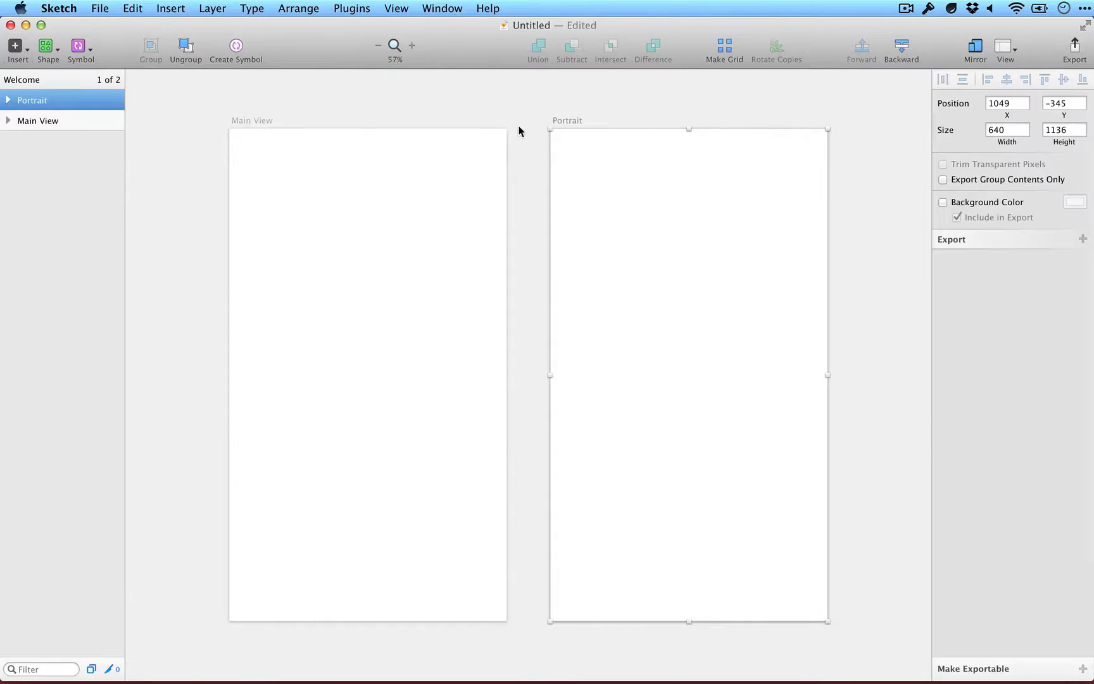
{"action": "double_click", "coordinate": [38, 101]}
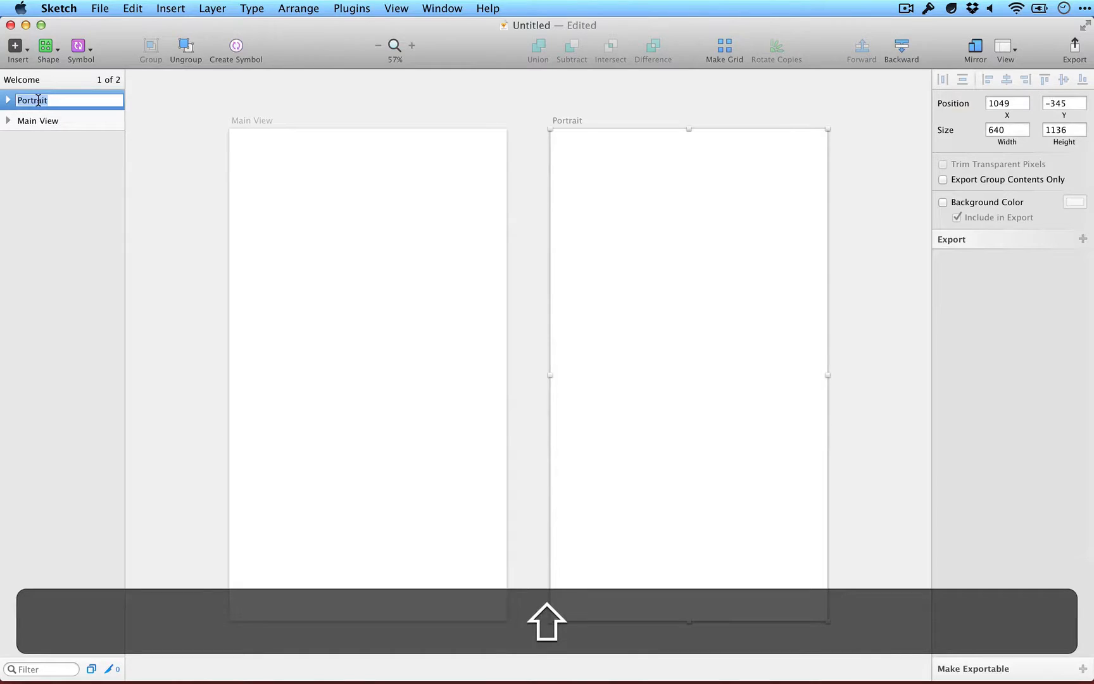
{"action": "type", "text": "Top Chart"}
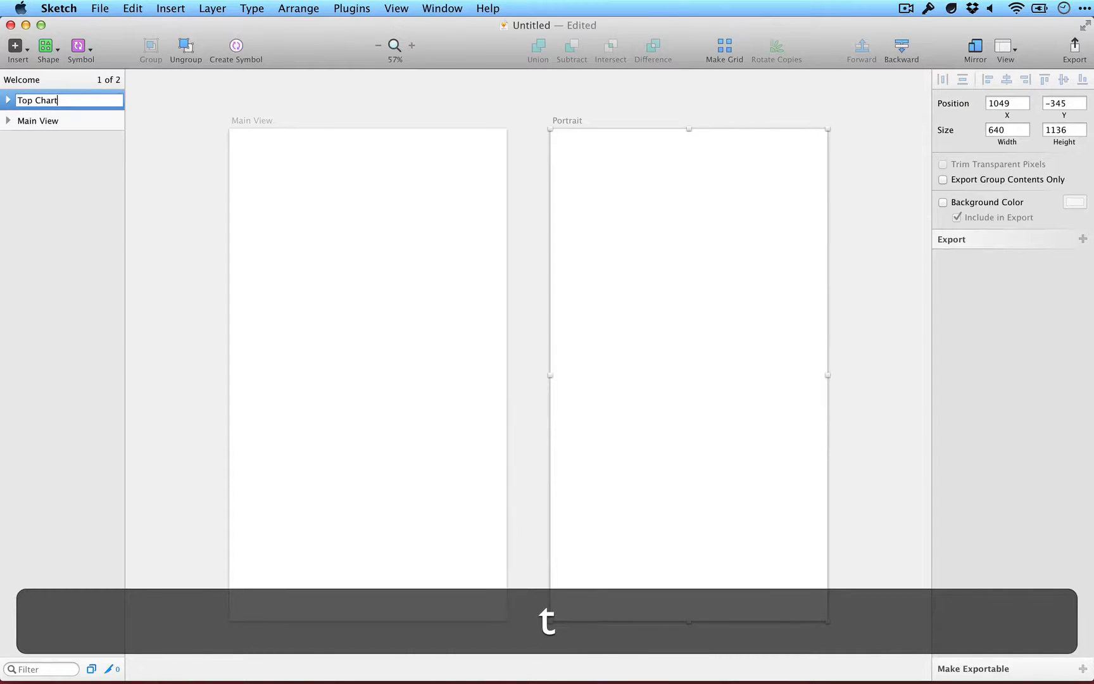
{"action": "type", "text": "s"}
{"action": "key", "text": "Return"}
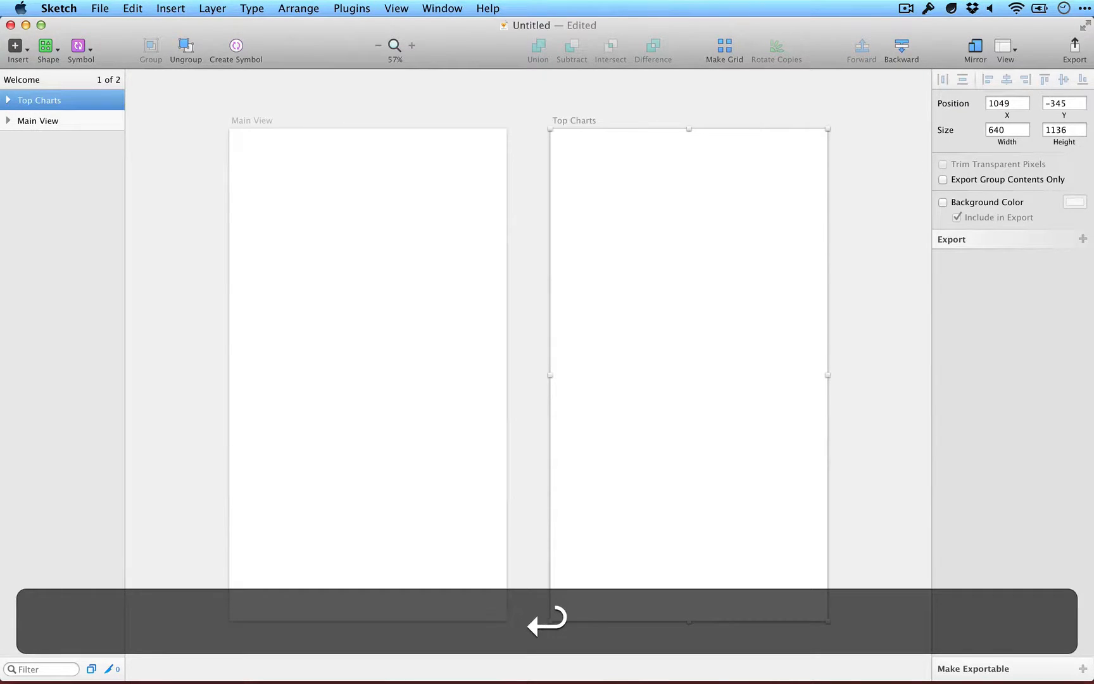
Add a third iPhone Portrait artboard and name it Friends View.
{"action": "key", "text": "a"}
{"action": "left_click", "coordinate": [955, 115]}
{"action": "double_click", "coordinate": [46, 101]}
{"action": "type", "text": "Friends View"}
{"action": "key", "text": "Return"}
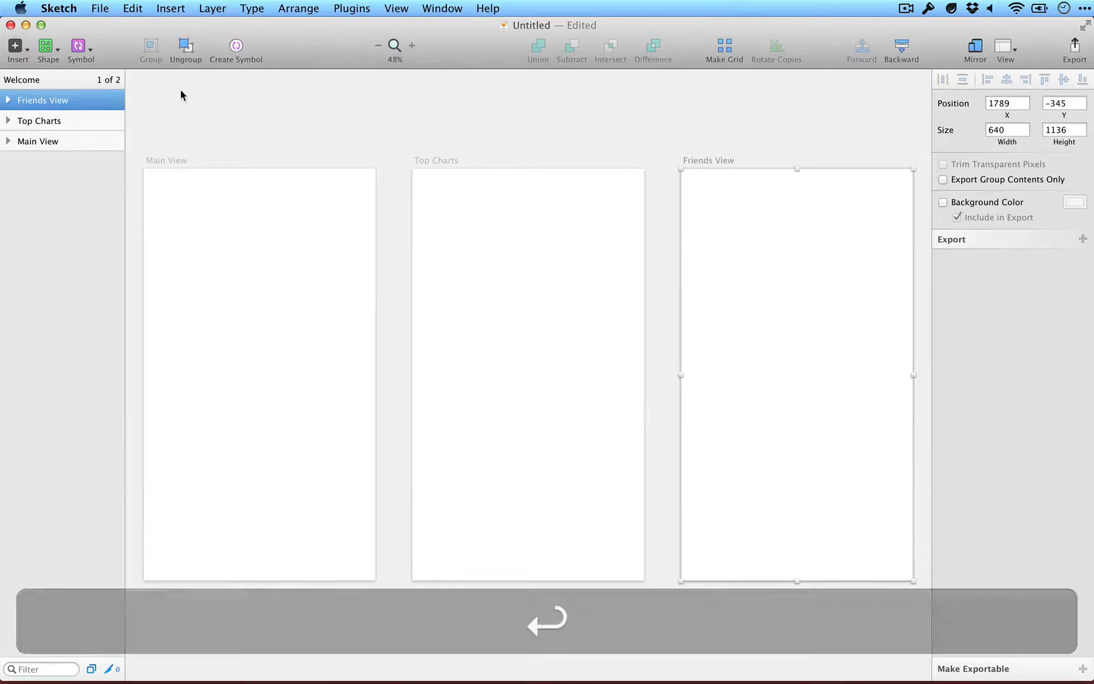
Add a fourth iPhone Portrait artboard, name it Profile View, and clear the selection.
{"action": "key", "text": "a"}
{"action": "left_click", "coordinate": [956, 114]}
{"action": "double_click", "coordinate": [38, 101]}
{"action": "type", "text": "Profile Biew"}
{"action": "key", "text": "Return"}
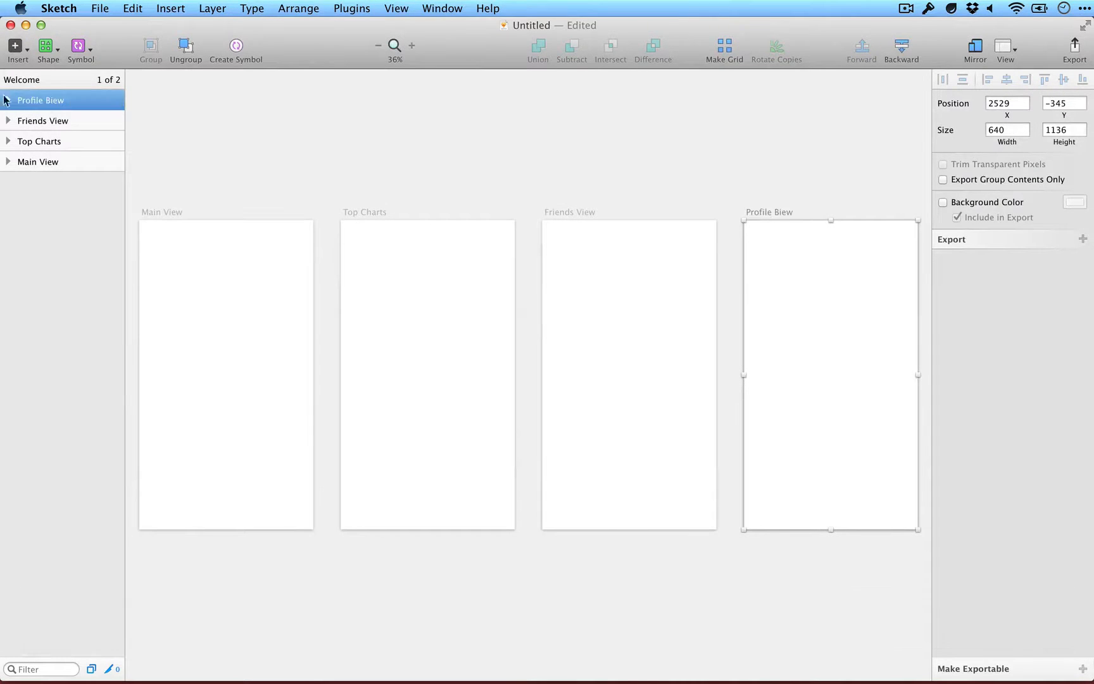
{"action": "double_click", "coordinate": [54, 100]}
{"action": "type", "text": "View"}
{"action": "key", "text": "Return"}
{"action": "left_click", "coordinate": [311, 140]}
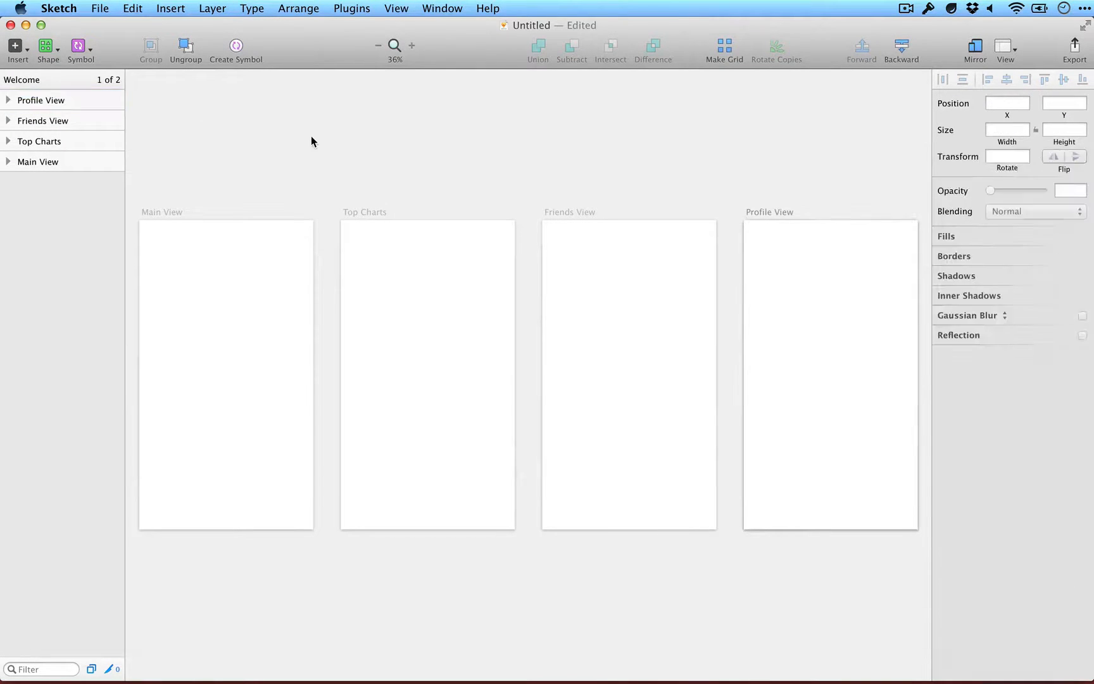
{"action": "scroll", "coordinate": [300, 133], "scroll_direction": "left", "scroll_amount": 3}
{"action": "scroll", "coordinate": [298, 132], "scroll_direction": "right", "scroll_amount": 3}
{"action": "scroll", "coordinate": [295, 131], "scroll_direction": "down", "scroll_amount": 1}
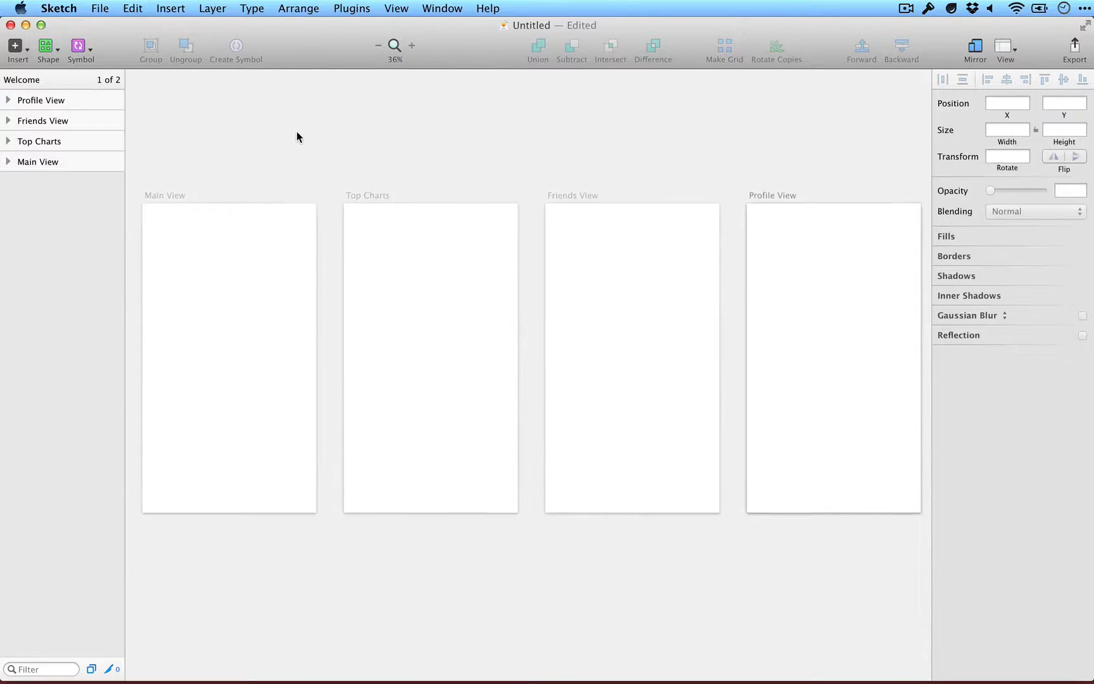
{"action": "scroll", "coordinate": [297, 131], "scroll_direction": "down", "scroll_amount": 2}
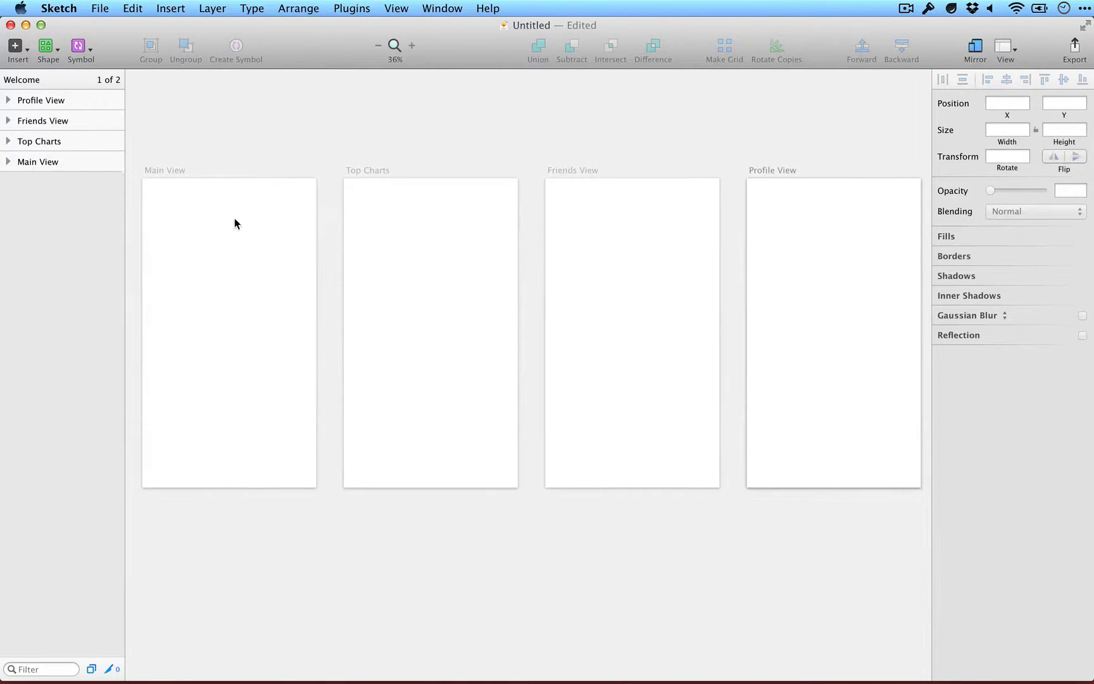
{"action": "scroll", "coordinate": [158, 406], "scroll_direction": "up", "scroll_amount": 2}
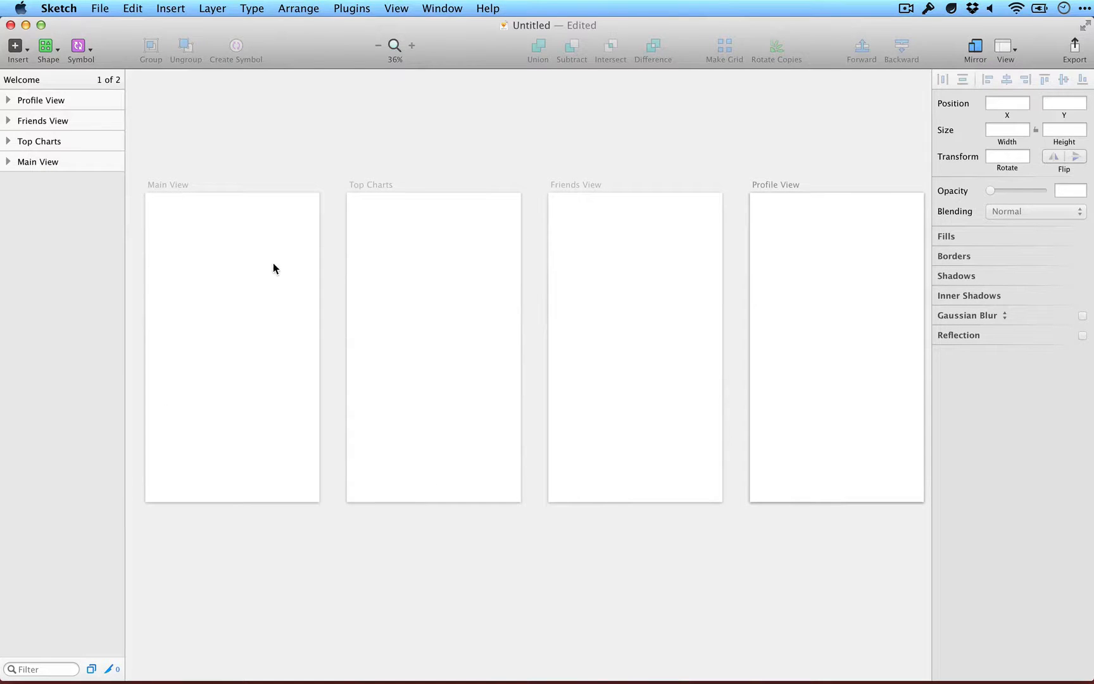
Insert the Black status bar symbol in the Main View artboard and move it to the artboard's top edge at X 0, Y 0.
{"action": "left_click", "coordinate": [179, 186]}
{"action": "left_click", "coordinate": [79, 45]}
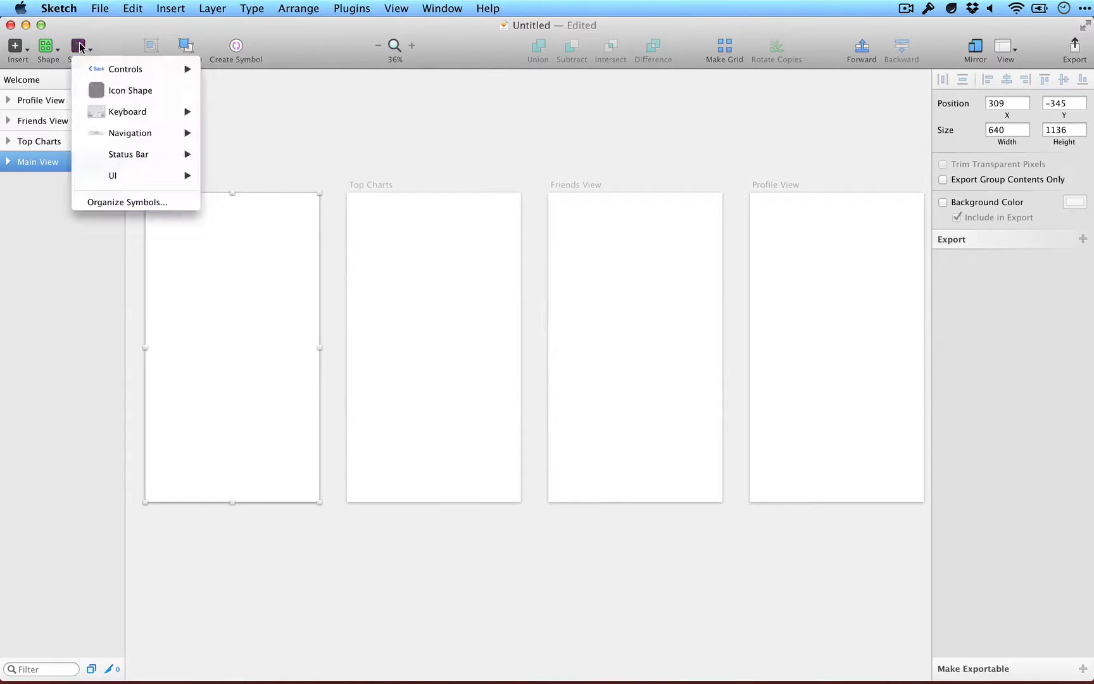
{"action": "mouse_move", "coordinate": [104, 156]}
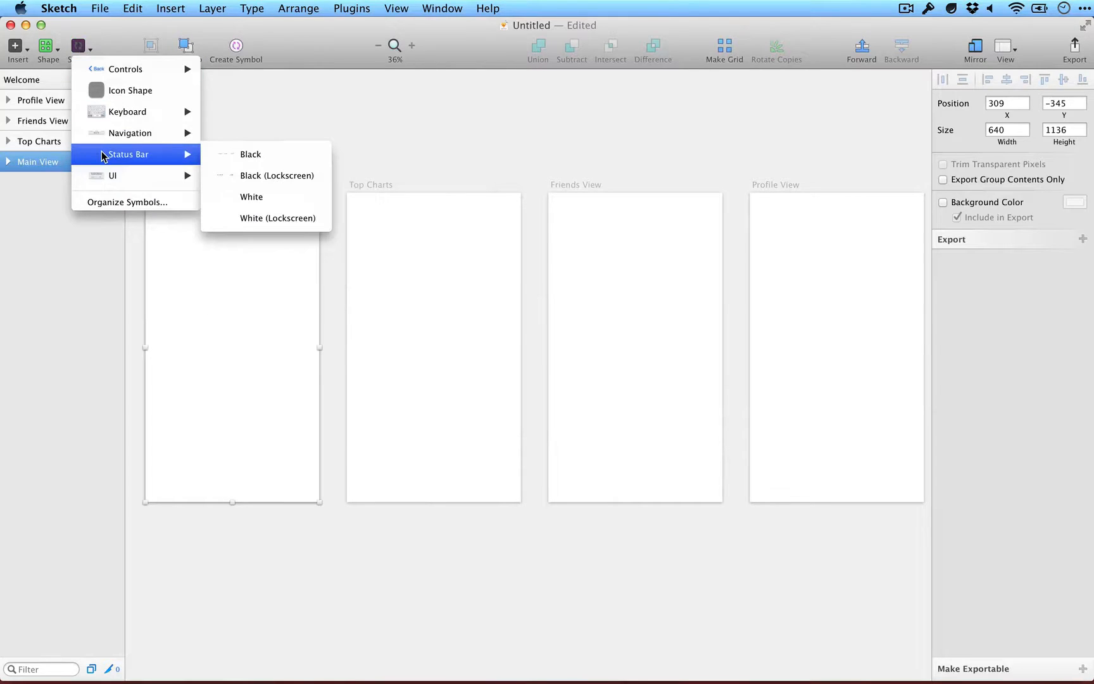
{"action": "left_click", "coordinate": [251, 155]}
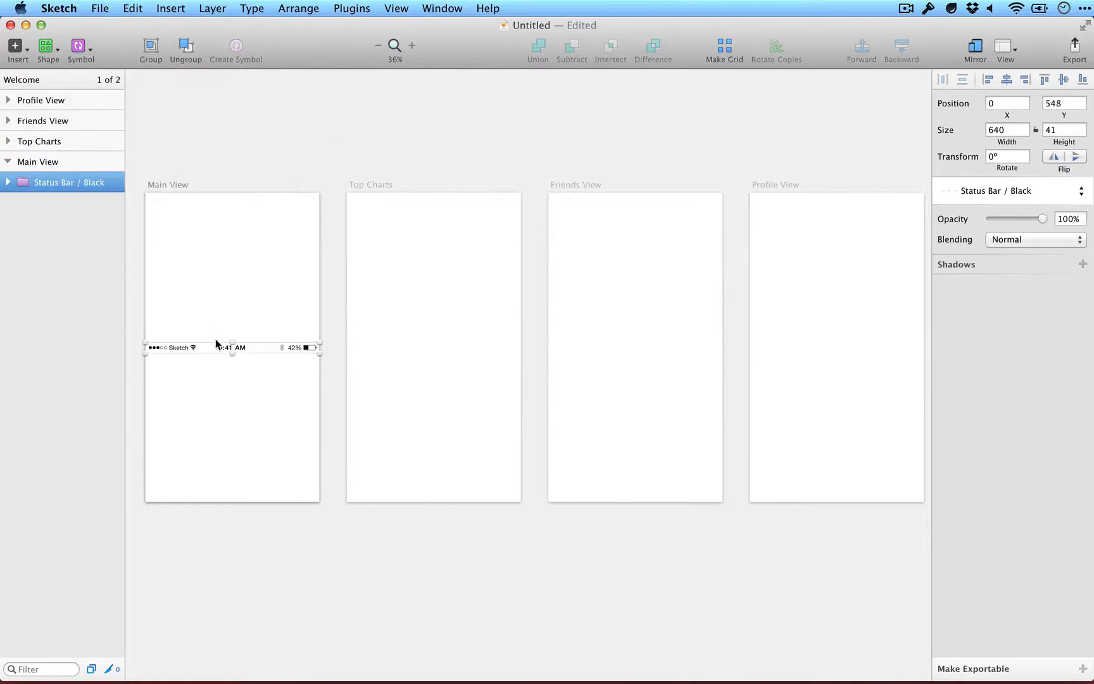
{"action": "left_click_drag", "start_coordinate": [215, 343], "coordinate": [215, 198]}
Copy the status bar to the Top Charts, Friends View and Profile View artboards, align each copy with the top edge, and clear the selection.
{"action": "key", "text": "alt"}
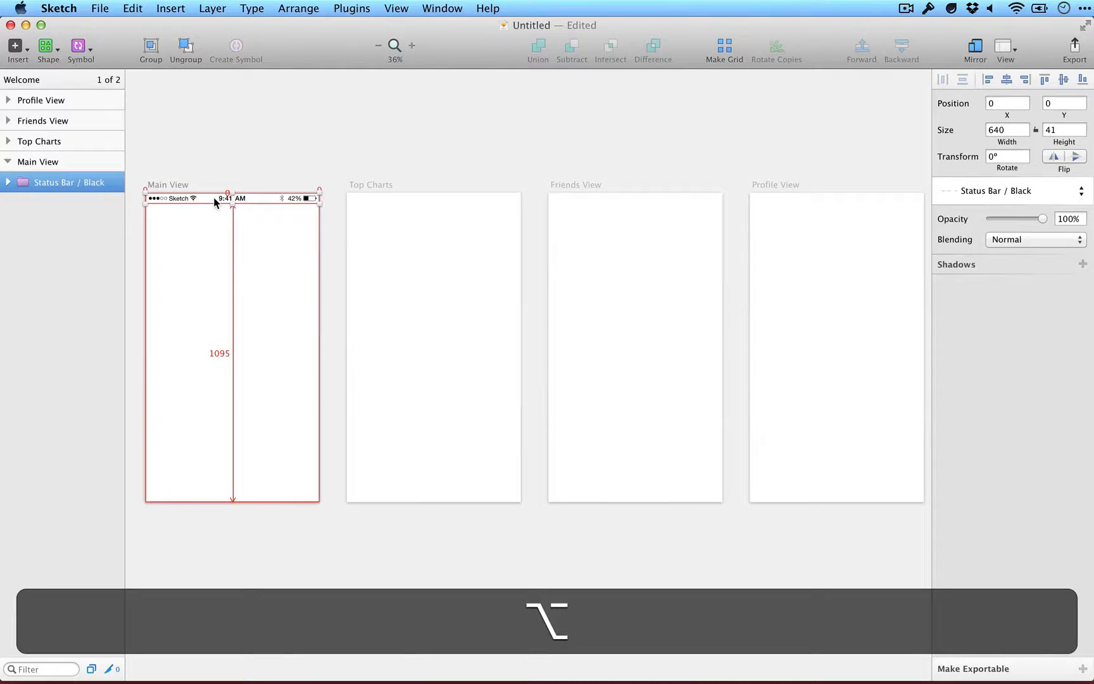
{"action": "left_click_drag", "start_coordinate": [215, 202], "coordinate": [815, 202]}
{"action": "left_click_drag", "start_coordinate": [444, 205], "coordinate": [441, 199]}
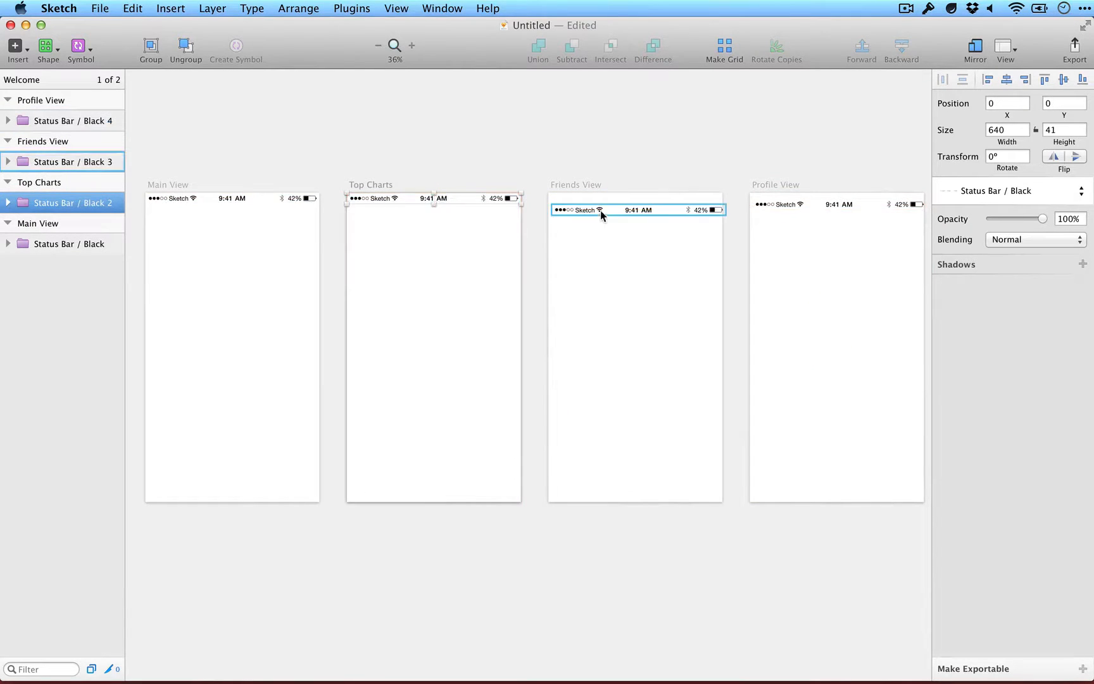
{"action": "left_click_drag", "start_coordinate": [600, 214], "coordinate": [598, 203]}
{"action": "left_click_drag", "start_coordinate": [803, 213], "coordinate": [800, 203]}
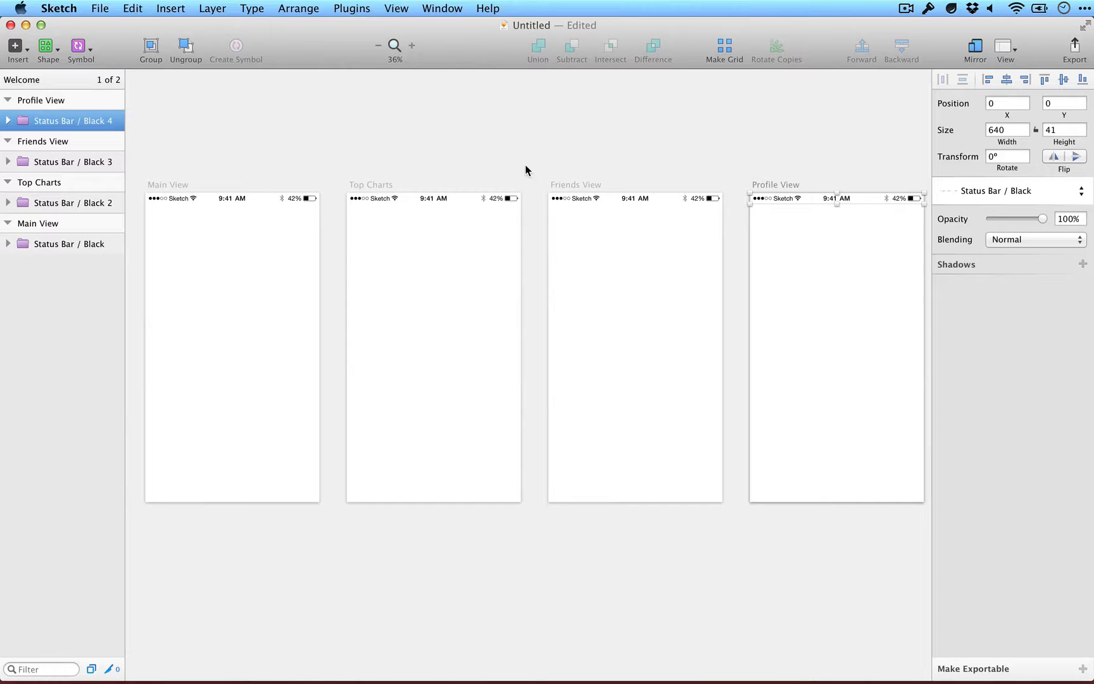
{"action": "left_click", "coordinate": [337, 226]}
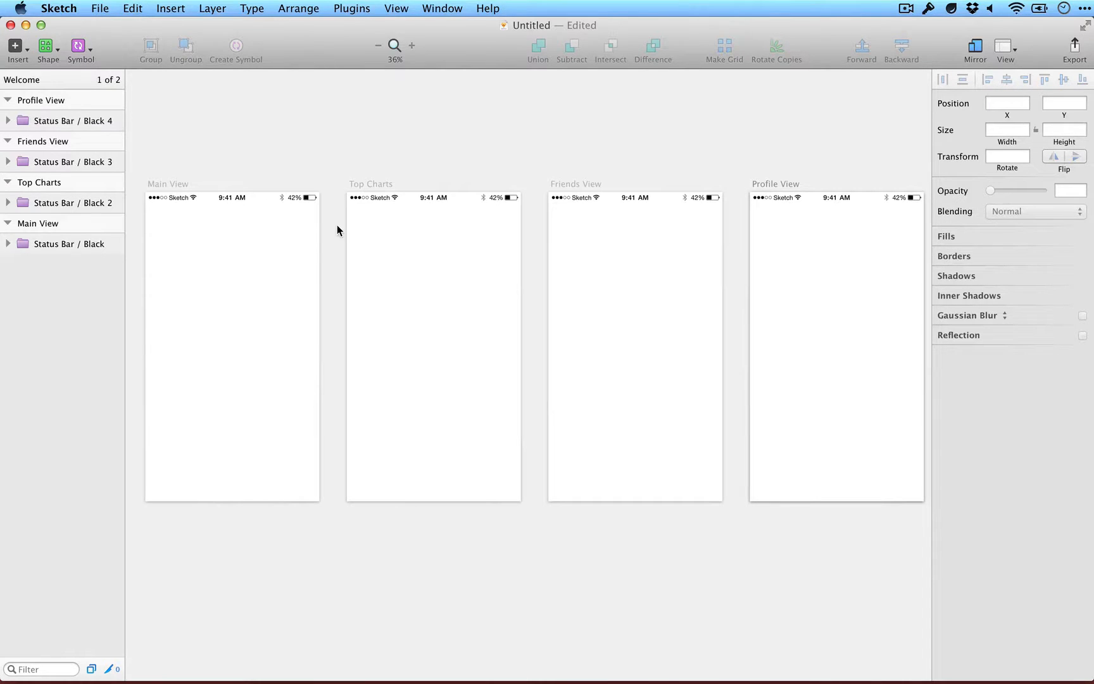
Insert the Tab Bar navigation symbol in Main View and place copies along the bottom edge of all four artboards at X 0, Y 1037.
{"action": "scroll", "coordinate": [213, 227], "scroll_direction": "down", "scroll_amount": 1}
{"action": "scroll", "coordinate": [212, 227], "scroll_direction": "right", "scroll_amount": 1}
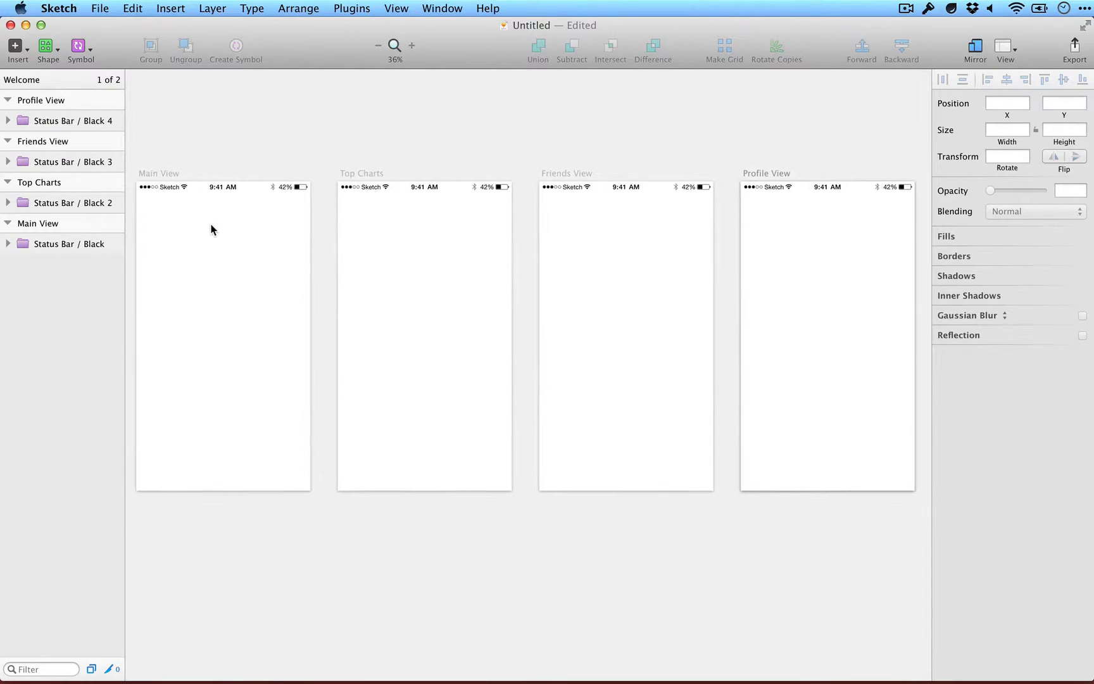
{"action": "scroll", "coordinate": [211, 229], "scroll_direction": "up", "scroll_amount": 2}
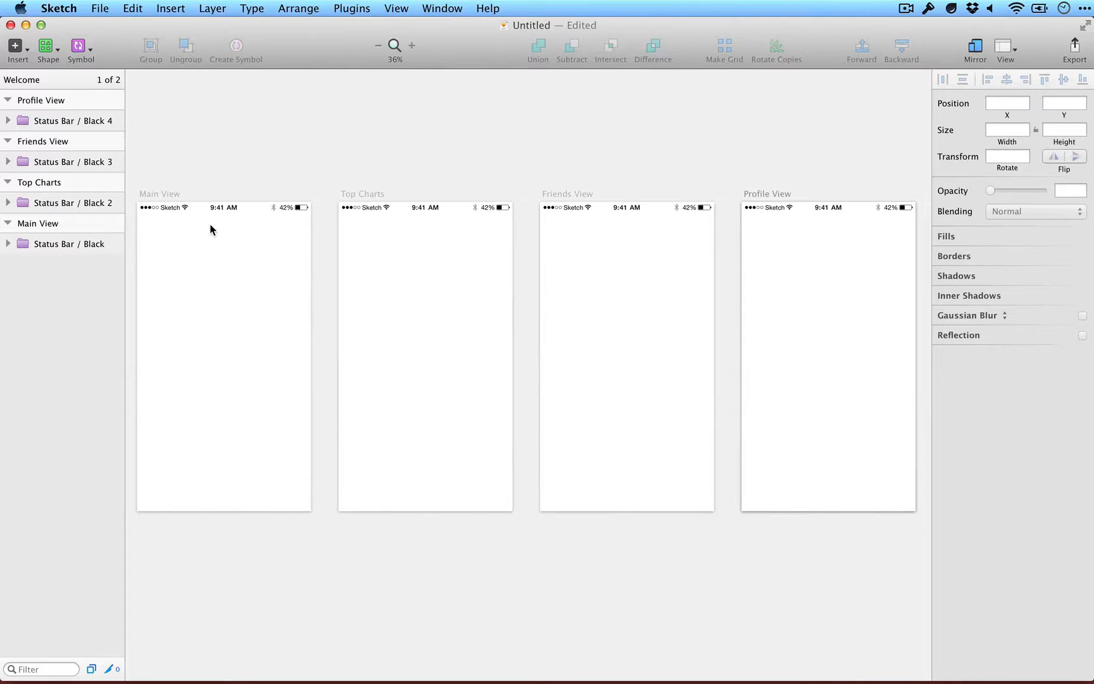
{"action": "scroll", "coordinate": [210, 225], "scroll_direction": "left", "scroll_amount": 10}
{"action": "scroll", "coordinate": [194, 228], "scroll_direction": "down", "scroll_amount": 6}
{"action": "scroll", "coordinate": [210, 228], "scroll_direction": "up", "scroll_amount": 4}
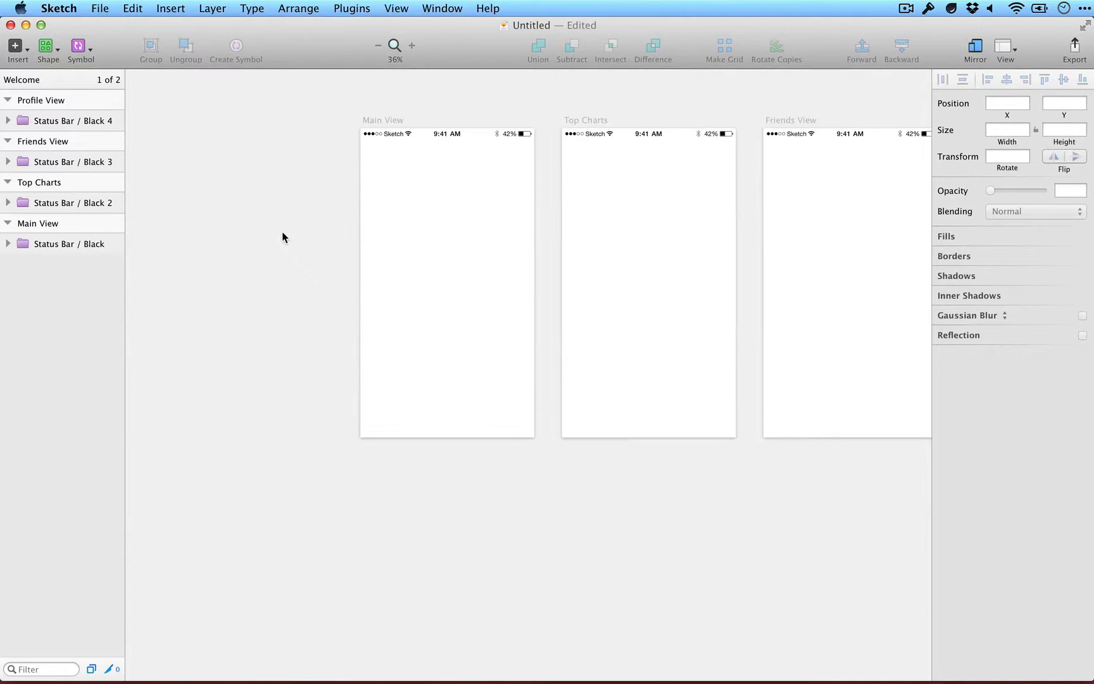
{"action": "left_click", "coordinate": [78, 47]}
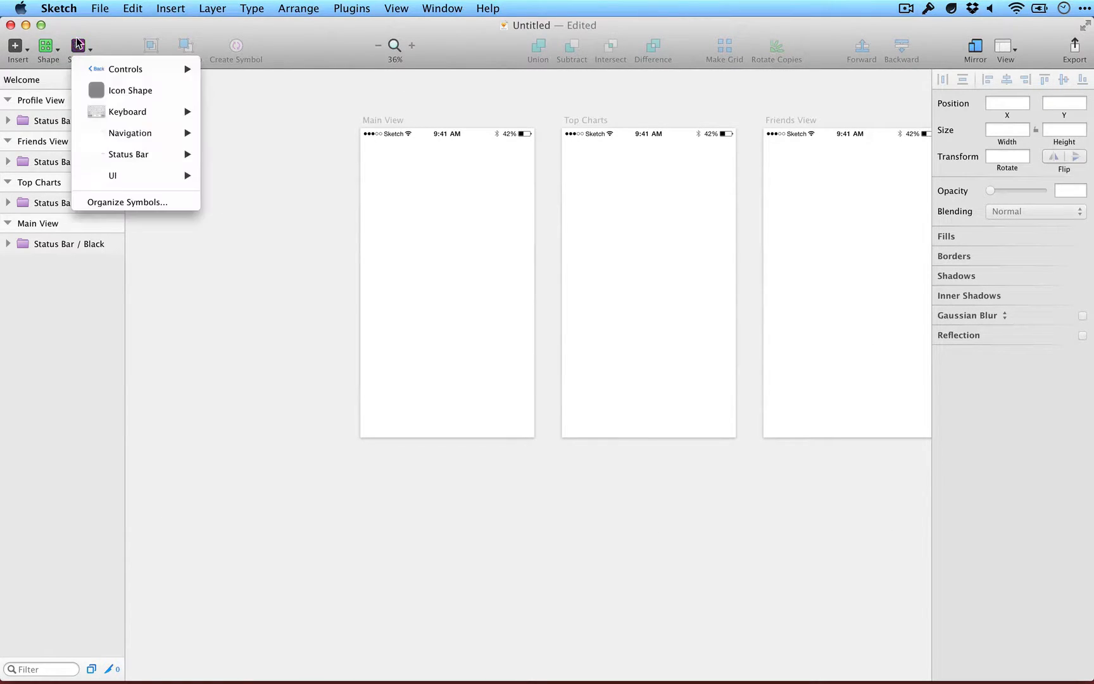
{"action": "mouse_move", "coordinate": [158, 135]}
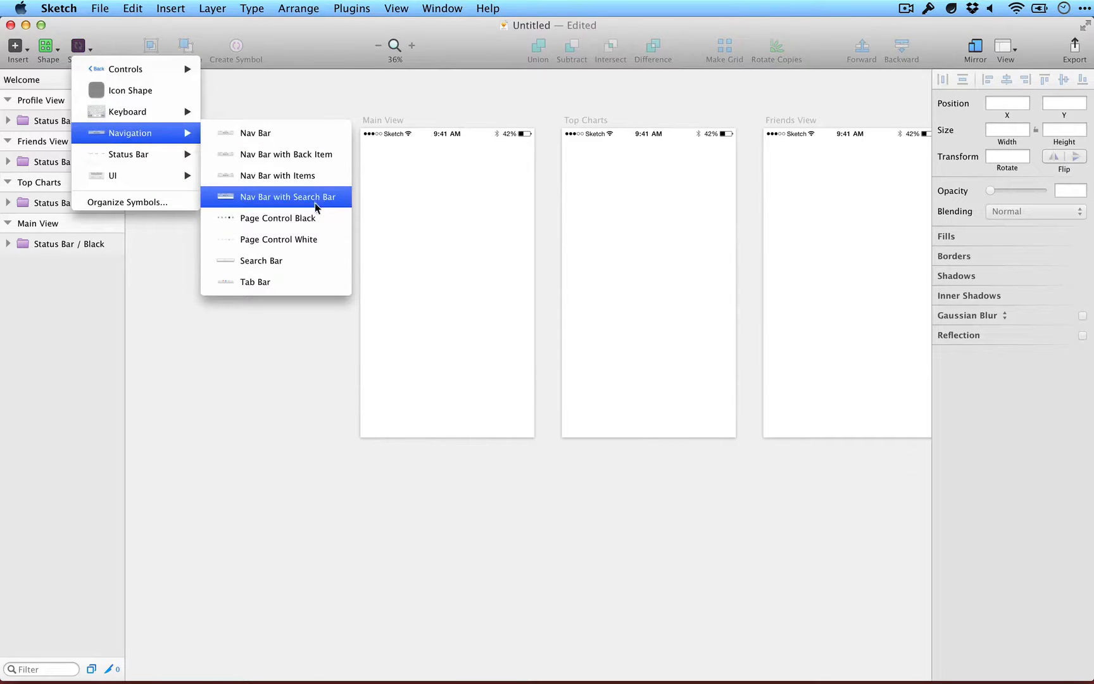
{"action": "left_click", "coordinate": [302, 281]}
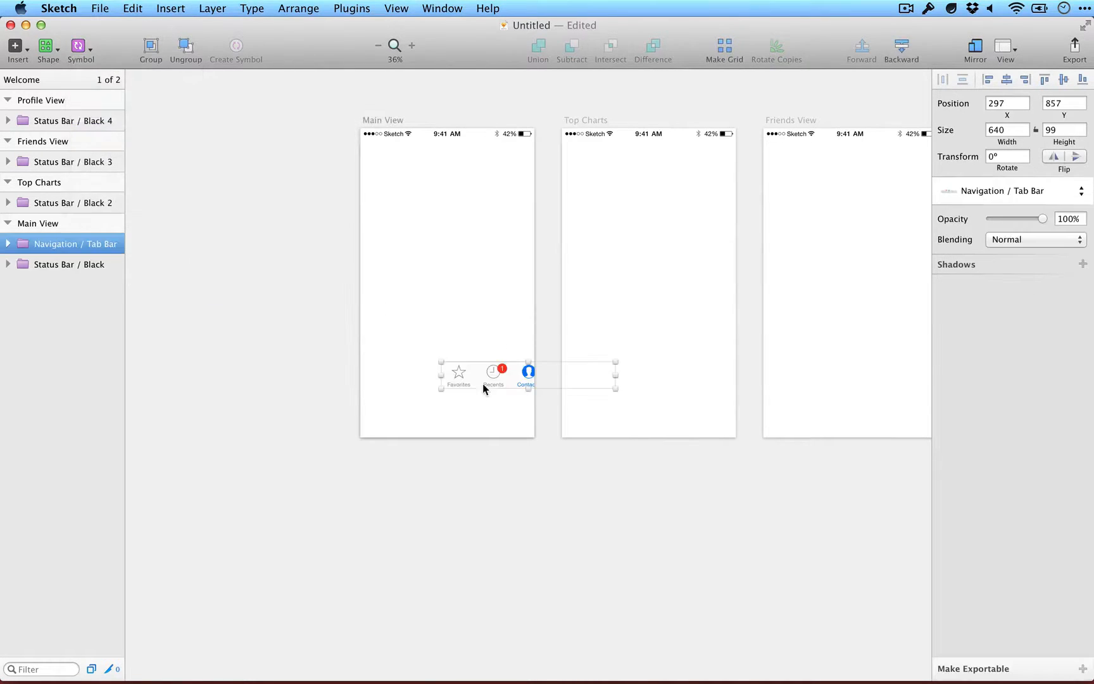
{"action": "left_click_drag", "start_coordinate": [479, 381], "coordinate": [876, 428]}
Draw a 50x50 px circle exactly over the Contacts icon in Main View's tab bar.
{"action": "scroll", "coordinate": [405, 383], "scroll_direction": "left", "scroll_amount": 6}
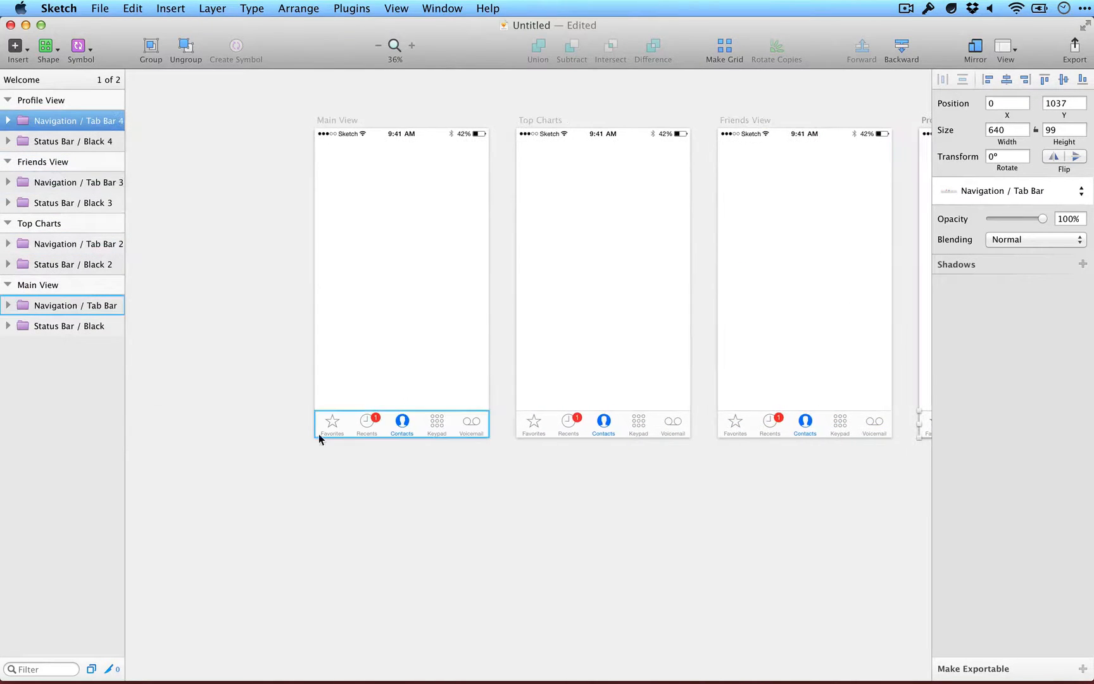
{"action": "left_click", "coordinate": [319, 433]}
{"action": "key", "text": "super+2"}
{"action": "left_click", "coordinate": [437, 447]}
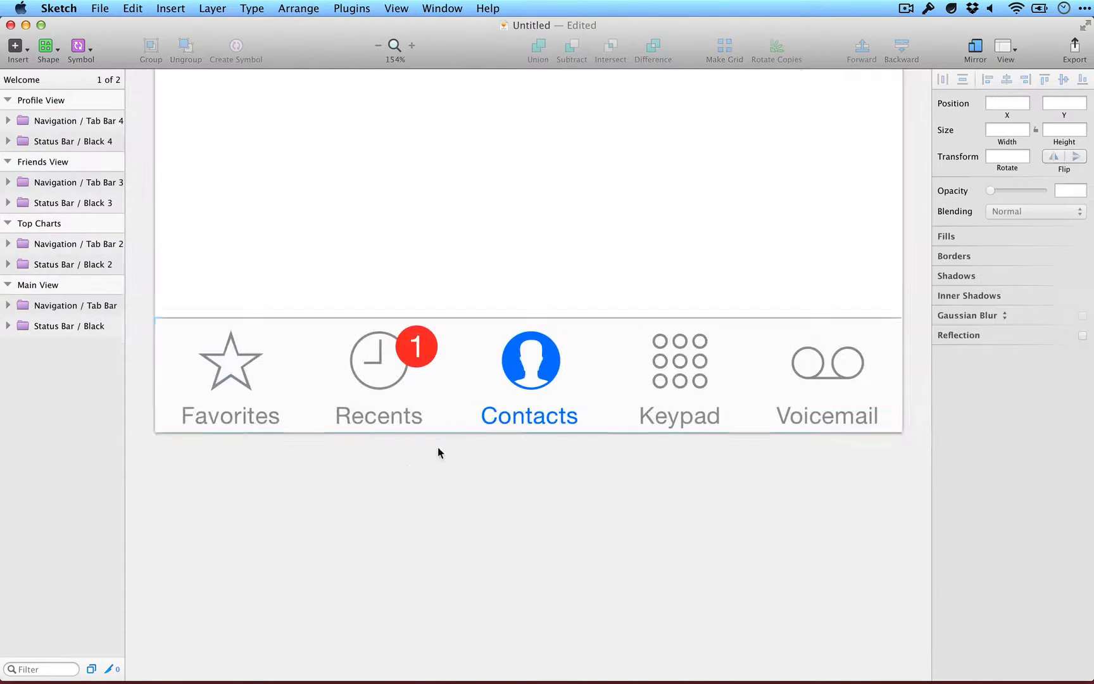
{"action": "double_click", "coordinate": [549, 353]}
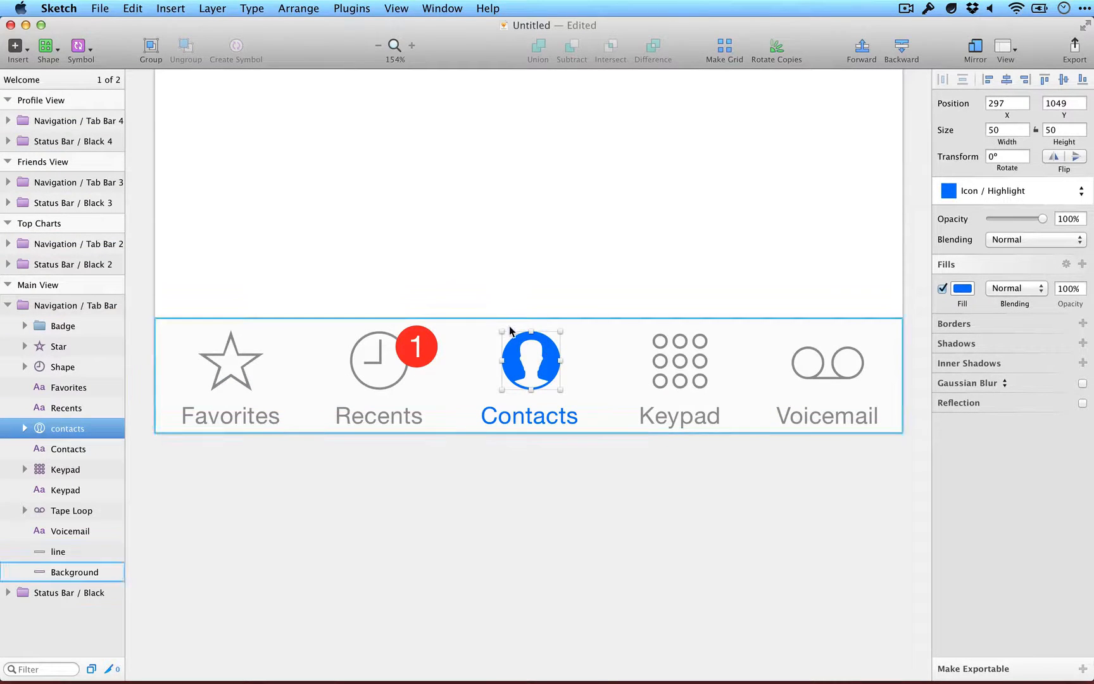
{"action": "key", "text": "o"}
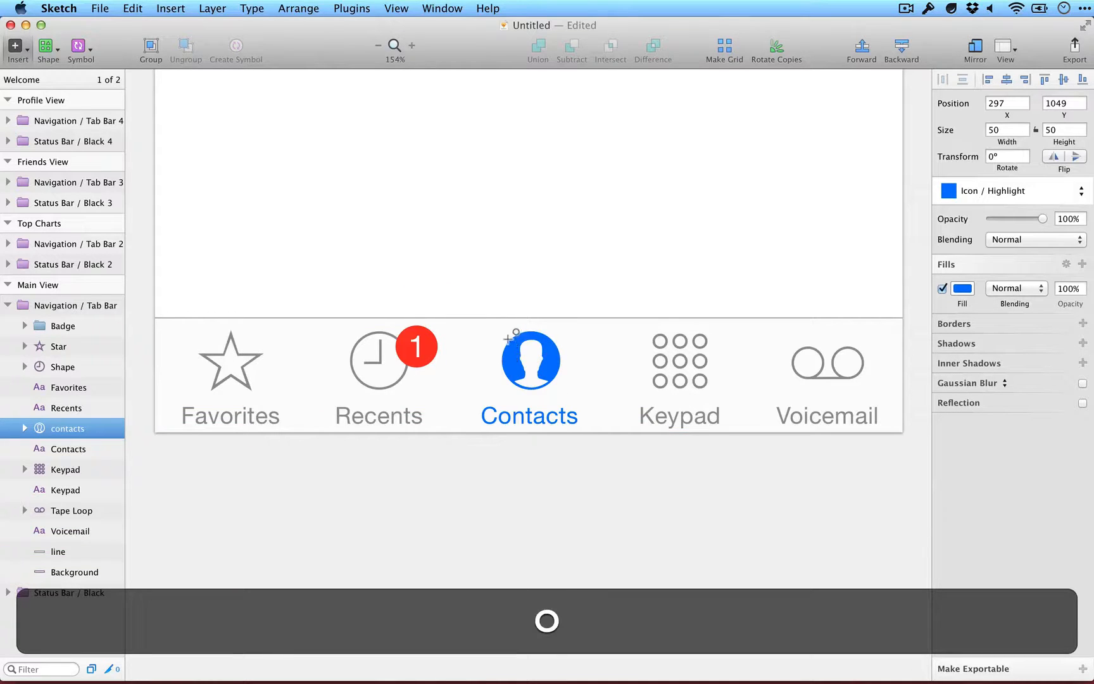
{"action": "left_click_drag", "start_coordinate": [511, 335], "coordinate": [551, 374]}
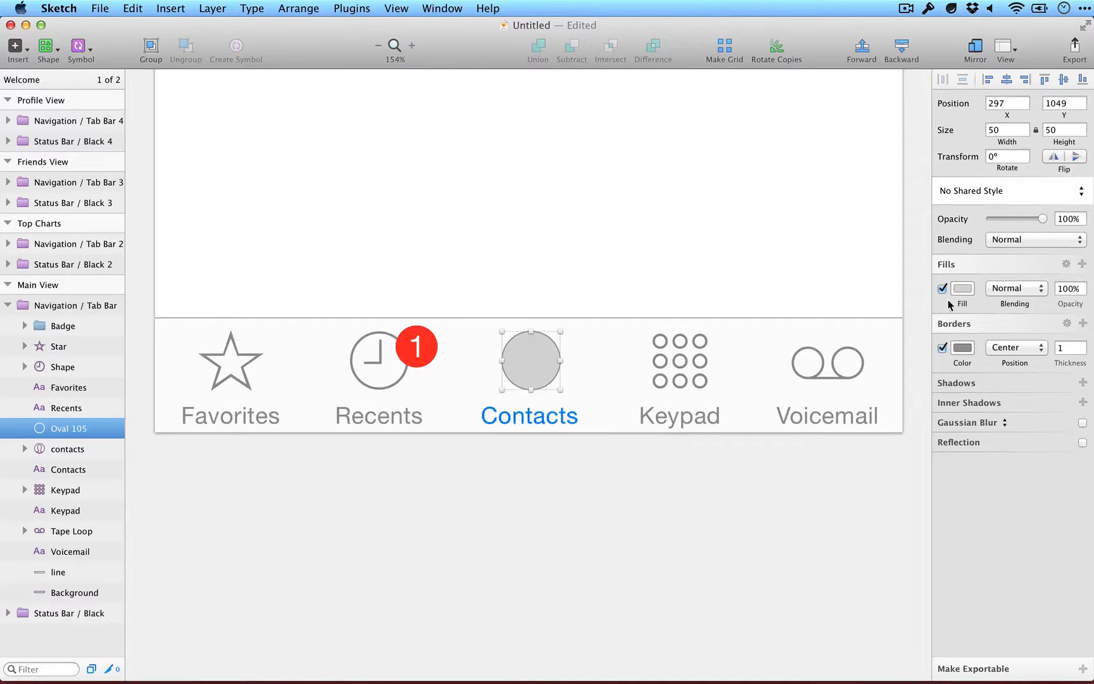
Delete the badge, the five original icons and the Contacts label from Main View's tab bar, keeping the new circle.
{"action": "left_click", "coordinate": [74, 329]}
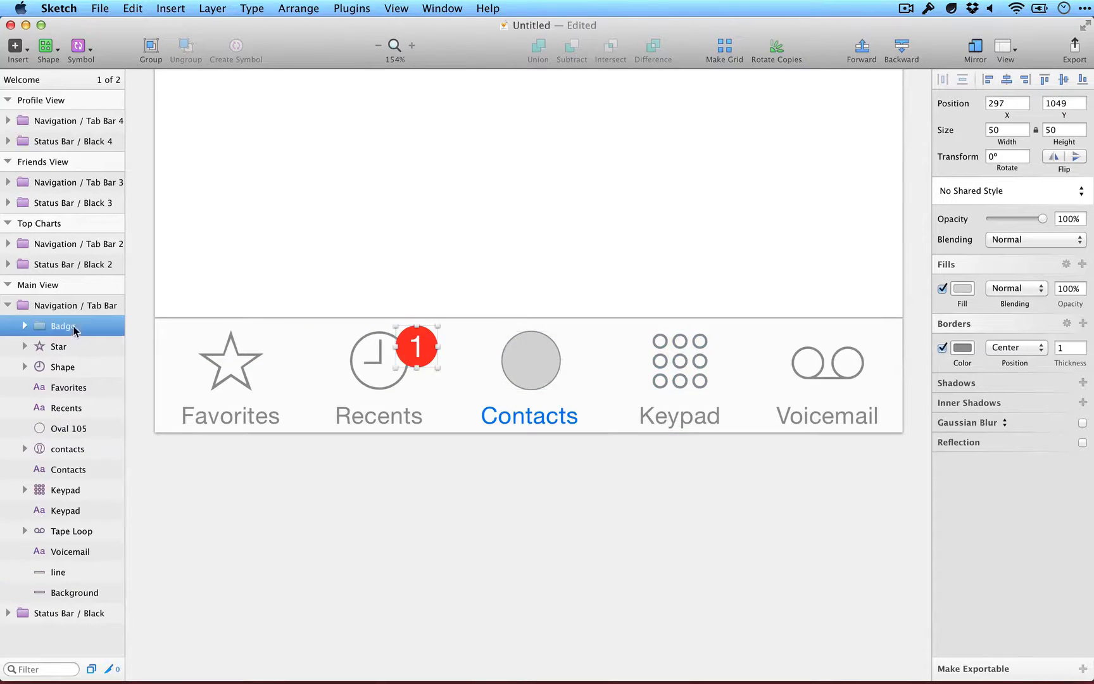
{"action": "left_click", "coordinate": [72, 348], "text": "super"}
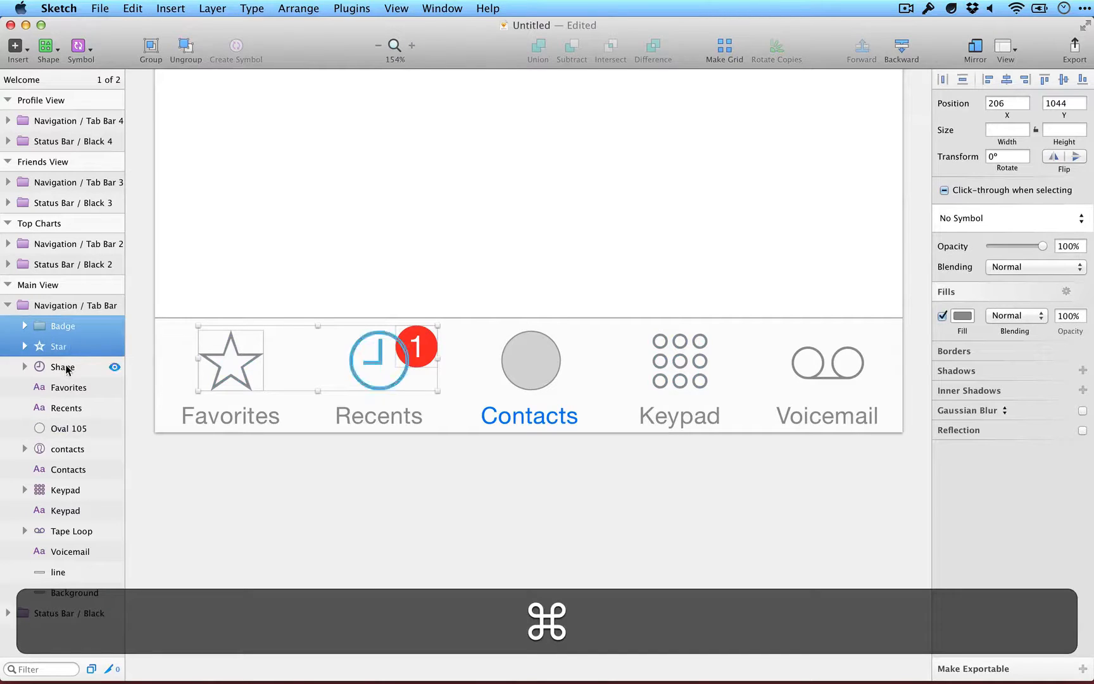
{"action": "left_click", "coordinate": [68, 369], "text": "super"}
{"action": "left_click", "coordinate": [66, 448], "text": "super"}
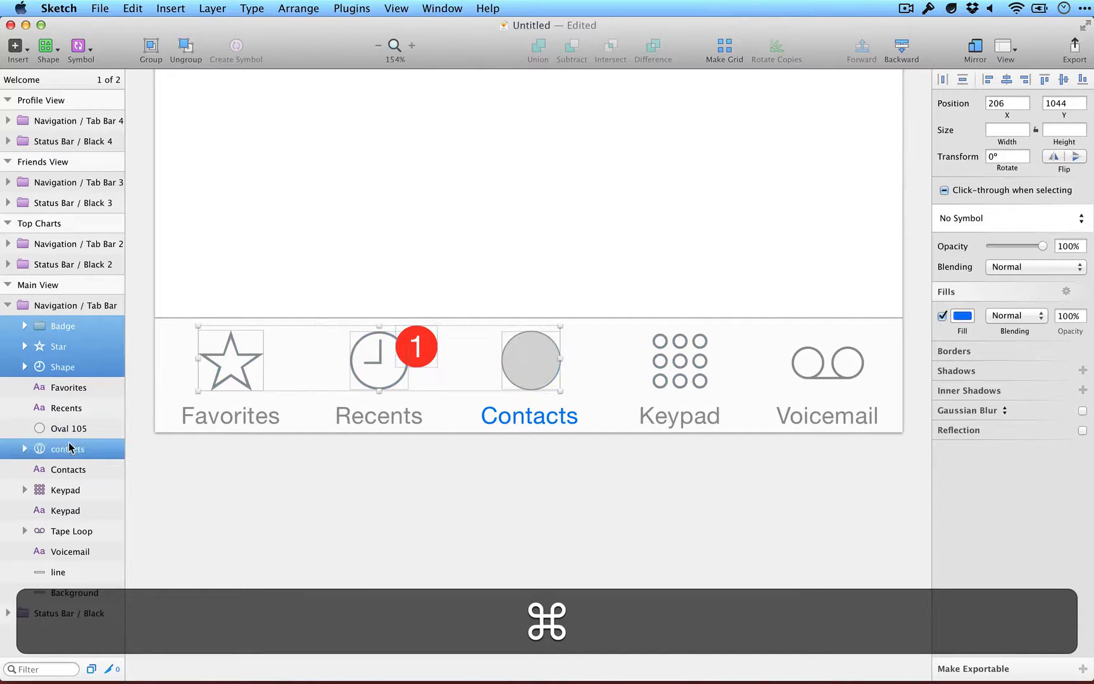
{"action": "left_click", "coordinate": [68, 491], "text": "super"}
{"action": "left_click", "coordinate": [67, 532], "text": "super"}
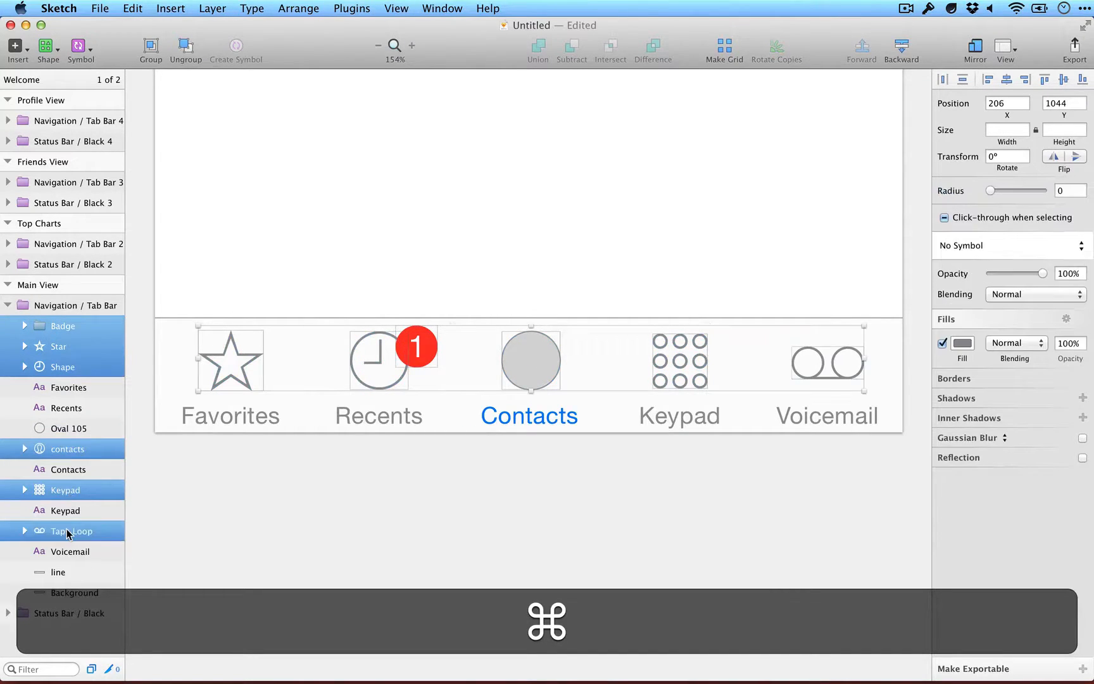
{"action": "key", "text": "super+BackSpace"}
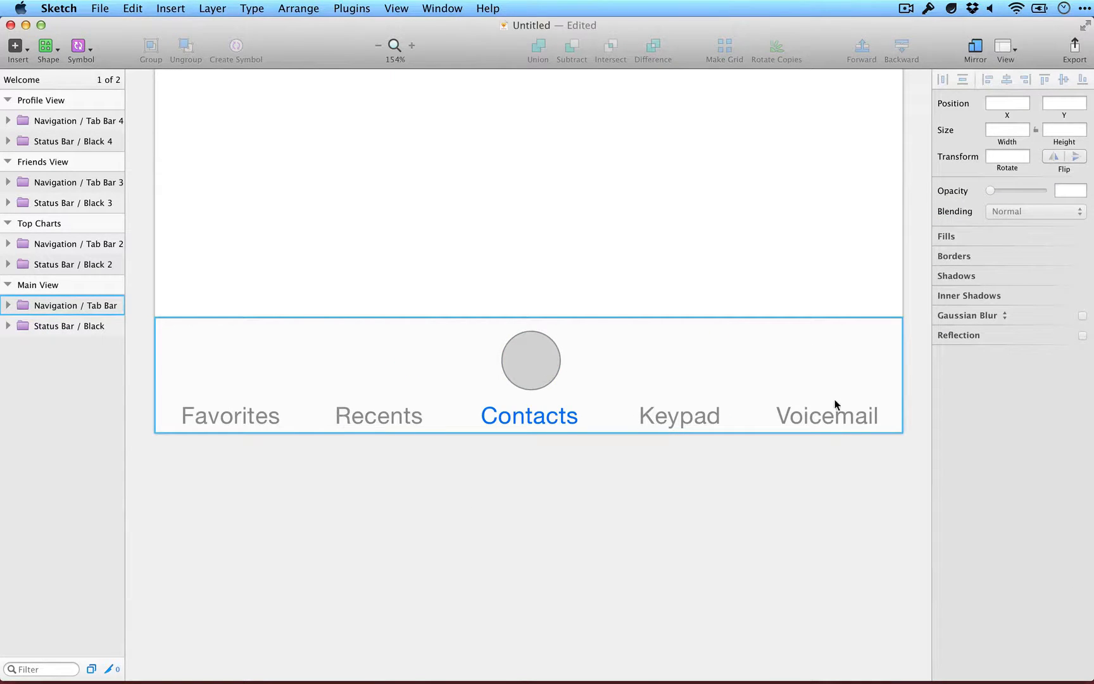
{"action": "left_click", "coordinate": [527, 415], "text": "super"}
{"action": "key", "text": "super+BackSpace"}
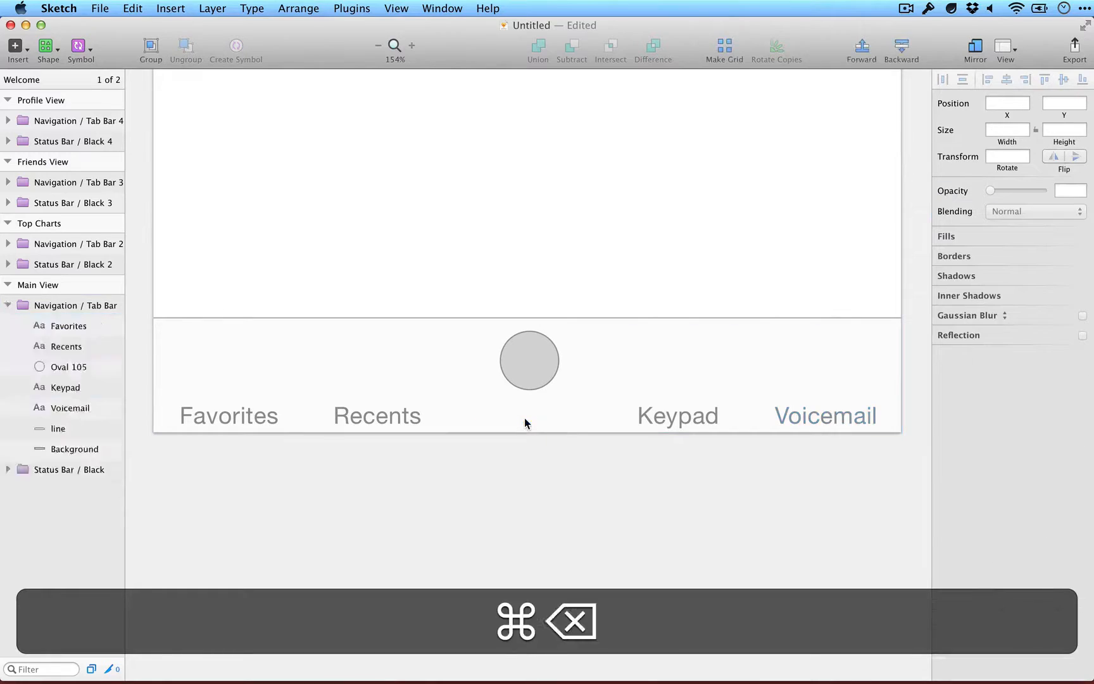
Shift the placeholder circle 130 px to the left so that it sits above the Recents label.
{"action": "key", "text": "super+2"}
{"action": "left_click", "coordinate": [544, 379]}
{"action": "key", "text": "super+2"}
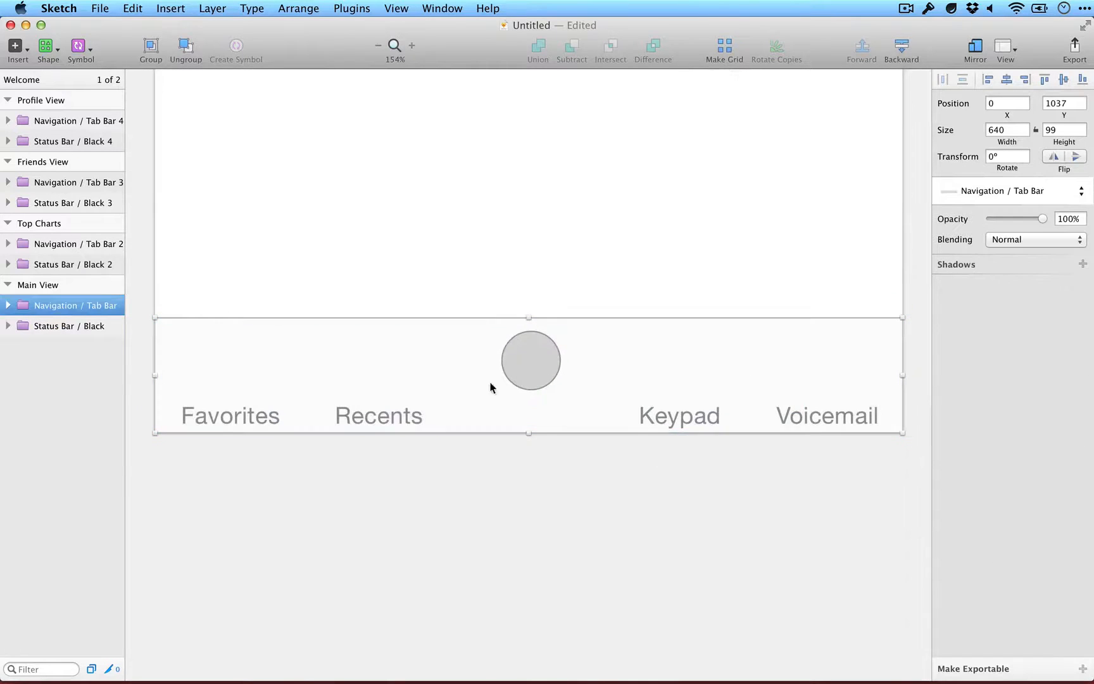
{"action": "left_click", "coordinate": [536, 363], "text": "super"}
{"action": "key", "text": "shift+Left"}
{"action": "key", "text": "shift+Left"}
{"action": "key", "text": "shift+Left"}
{"action": "key", "text": "shift+Left"}
{"action": "key", "text": "shift+Left"}
{"action": "key", "text": "shift+Left"}
{"action": "key", "text": "shift+Left"}
{"action": "key", "text": "shift+Left"}
{"action": "key", "text": "shift+Left"}
{"action": "key", "text": "shift+Left"}
{"action": "key", "text": "shift+Left"}
{"action": "key", "text": "shift+Left"}
{"action": "key", "text": "shift+Left"}
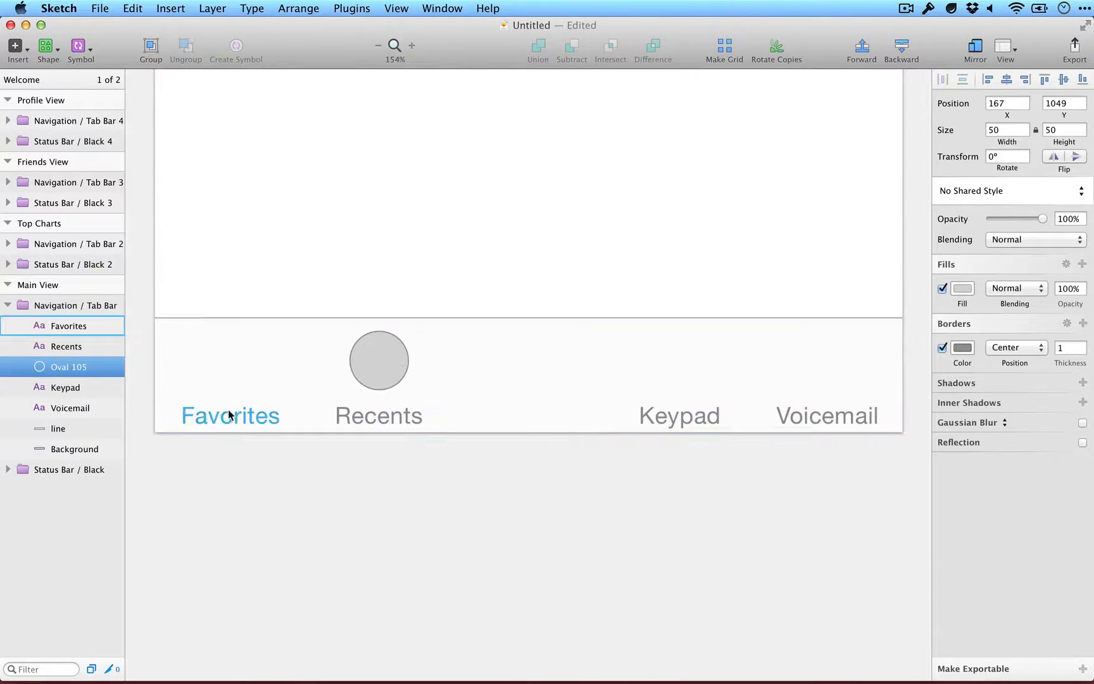
Duplicate the placeholder circle above the Favorites, Keypad and Voicemail labels.
{"action": "left_click_drag", "start_coordinate": [378, 359], "coordinate": [596, 359]}
{"action": "key", "text": "super+z"}
{"action": "left_click", "coordinate": [378, 350], "text": "super"}
{"action": "left_click_drag", "start_coordinate": [379, 351], "coordinate": [681, 355]}
{"action": "left_click_drag", "start_coordinate": [682, 354], "coordinate": [817, 354]}
Change the four tab bar labels, from left to right, to Home, Top Charts, Friends and Profile.
{"action": "double_click", "coordinate": [231, 415]}
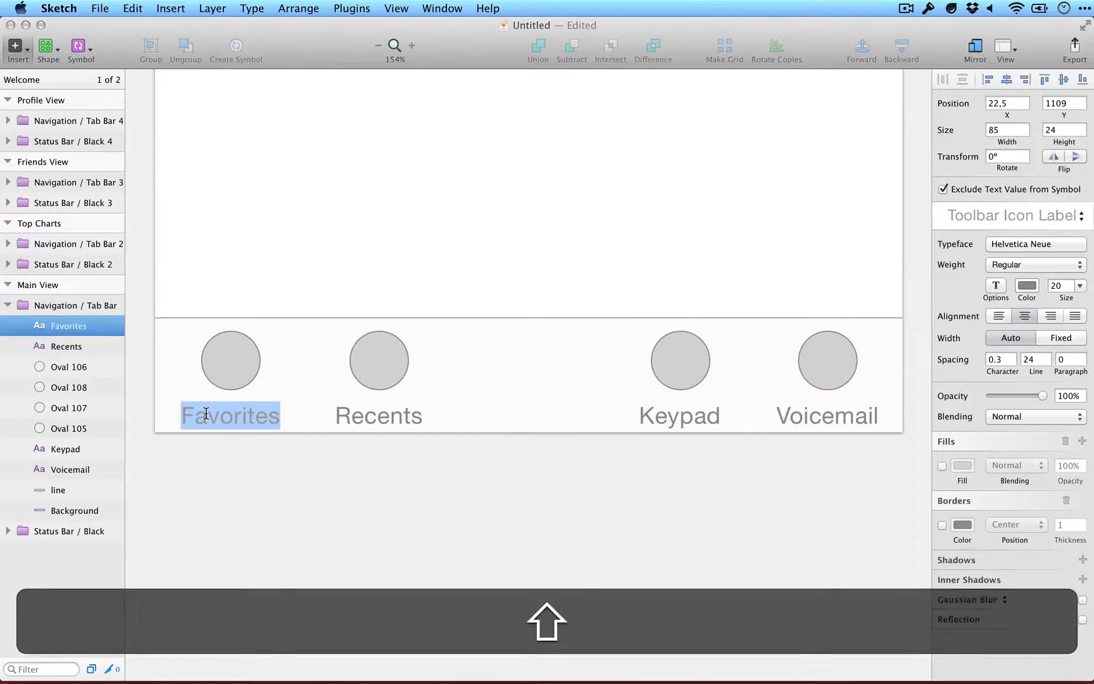
{"action": "type", "text": "Home"}
{"action": "double_click", "coordinate": [375, 423]}
{"action": "type", "text": "Top Charts"}
{"action": "double_click", "coordinate": [647, 416]}
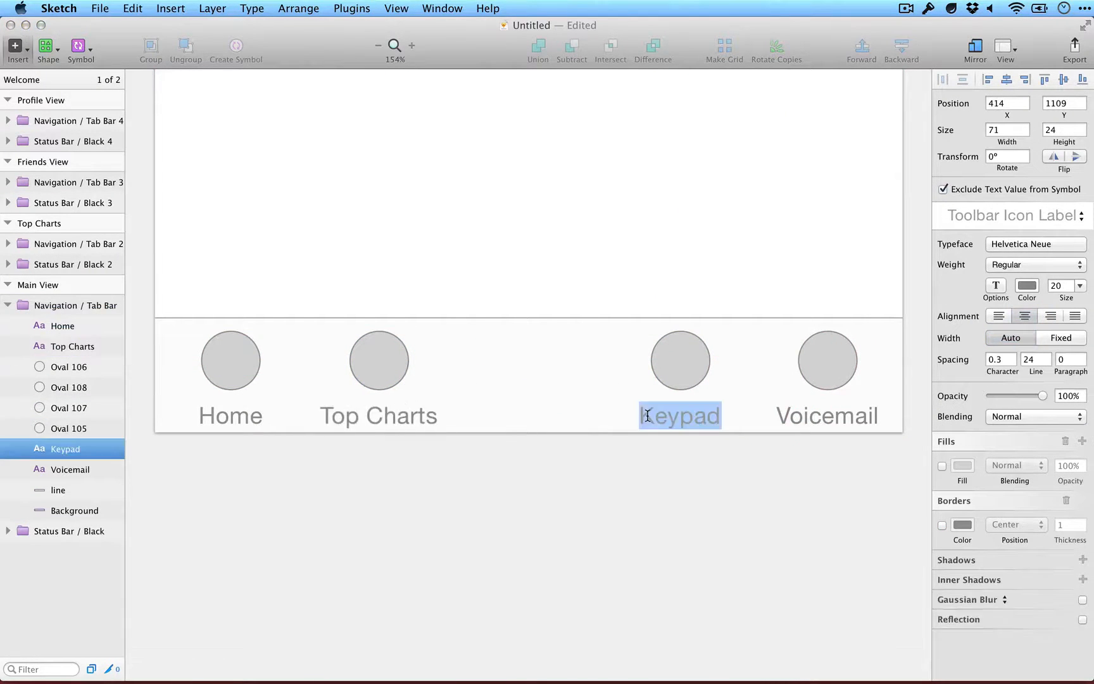
{"action": "key", "text": "super+z"}
{"action": "type", "text": "Friends"}
{"action": "key", "text": "Tab"}
{"action": "type", "text": "Profile"}
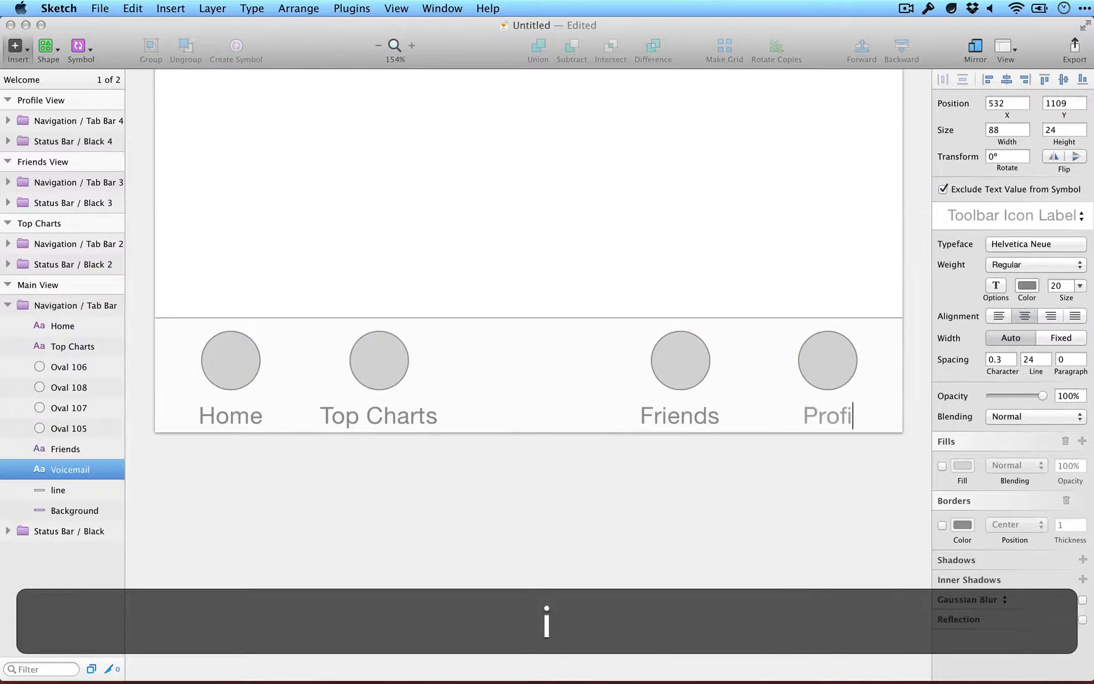
Distribute the four placeholder circles evenly in the horizontal direction across the tab bar.
{"action": "left_click", "coordinate": [835, 364]}
{"action": "left_click", "coordinate": [832, 364], "text": "super"}
{"action": "left_click", "coordinate": [693, 371], "text": "shift+super"}
{"action": "left_click", "coordinate": [378, 364], "text": "shift+super"}
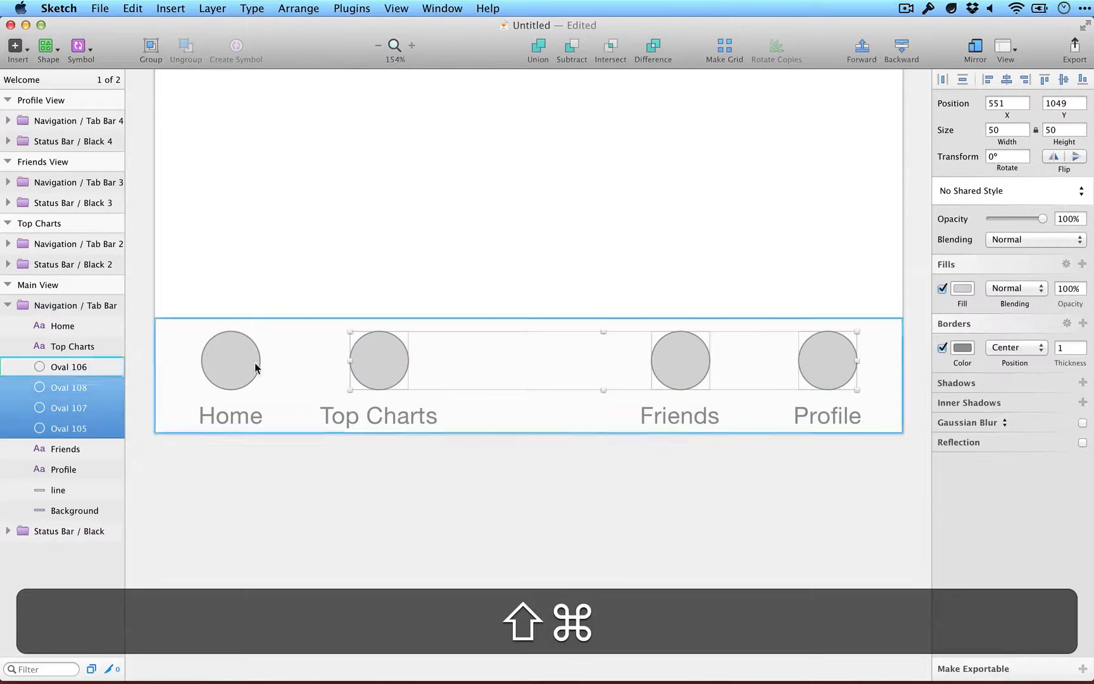
{"action": "left_click", "coordinate": [254, 366], "text": "shift+super"}
{"action": "left_click", "coordinate": [943, 79]}
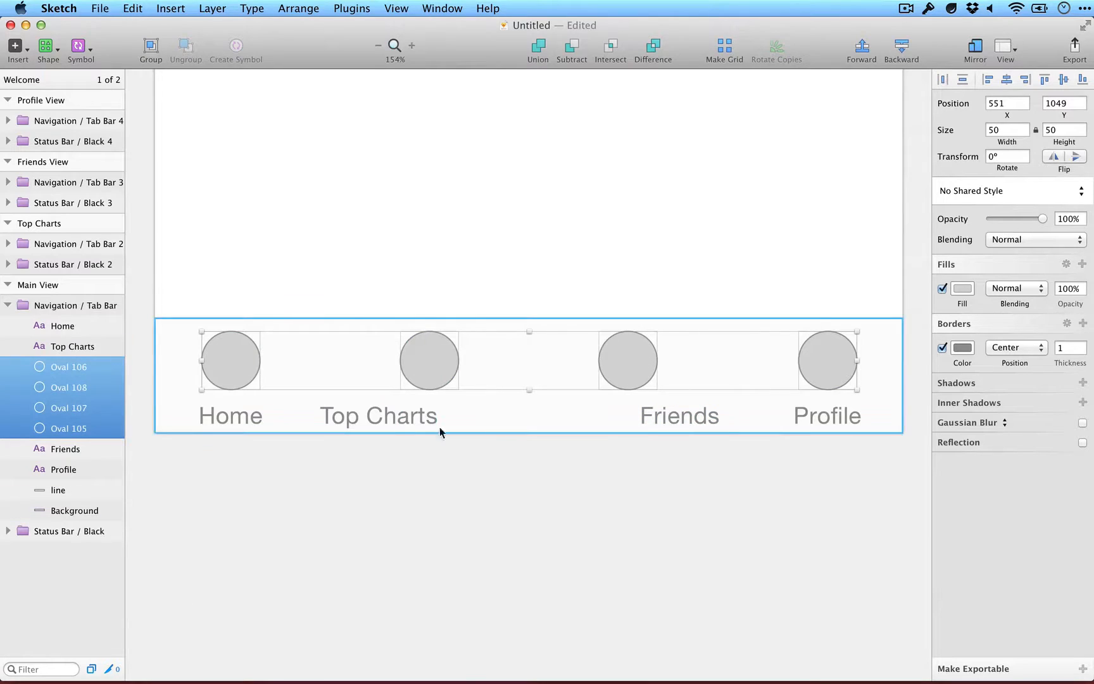
Distribute the Home, Top Charts, Friends and Profile labels evenly in the horizontal direction beneath the circles.
{"action": "left_click", "coordinate": [379, 416], "text": "super"}
{"action": "left_click", "coordinate": [679, 415], "text": "shift+super"}
{"action": "left_click", "coordinate": [828, 416], "text": "shift+super"}
{"action": "left_click", "coordinate": [231, 416], "text": "shift+super"}
{"action": "left_click", "coordinate": [943, 79]}
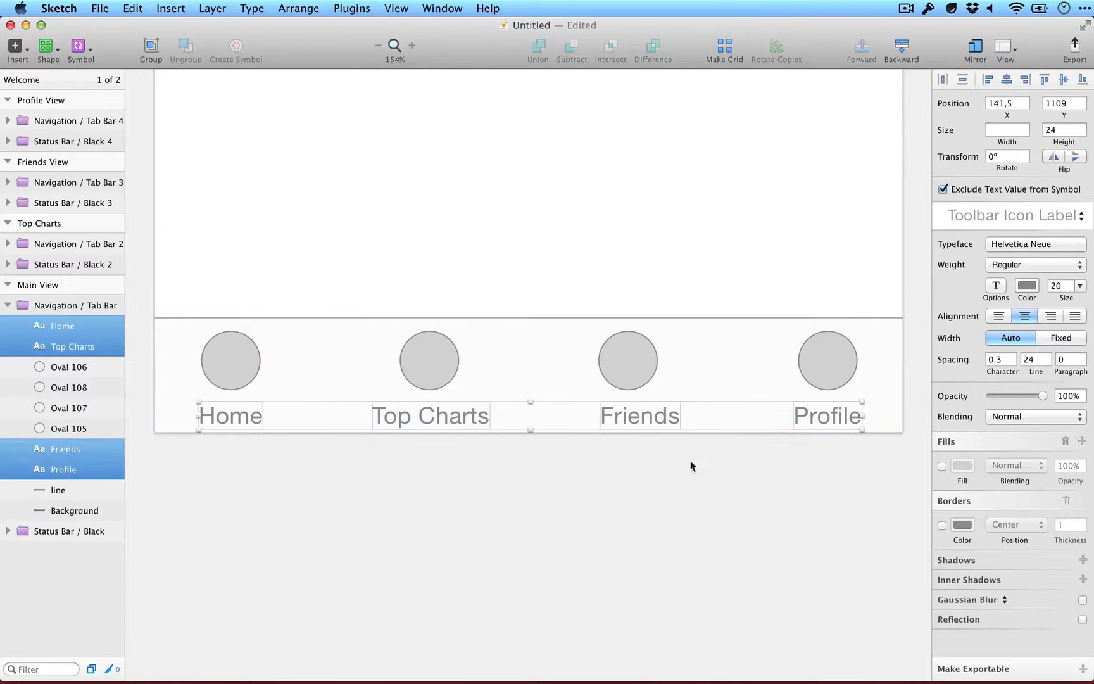
Nudge the Top Charts and Friends labels to the left so each sits centred beneath its placeholder circle.
{"action": "left_click", "coordinate": [418, 418]}
{"action": "key", "text": "Left"}
{"action": "left_click", "coordinate": [625, 405]}
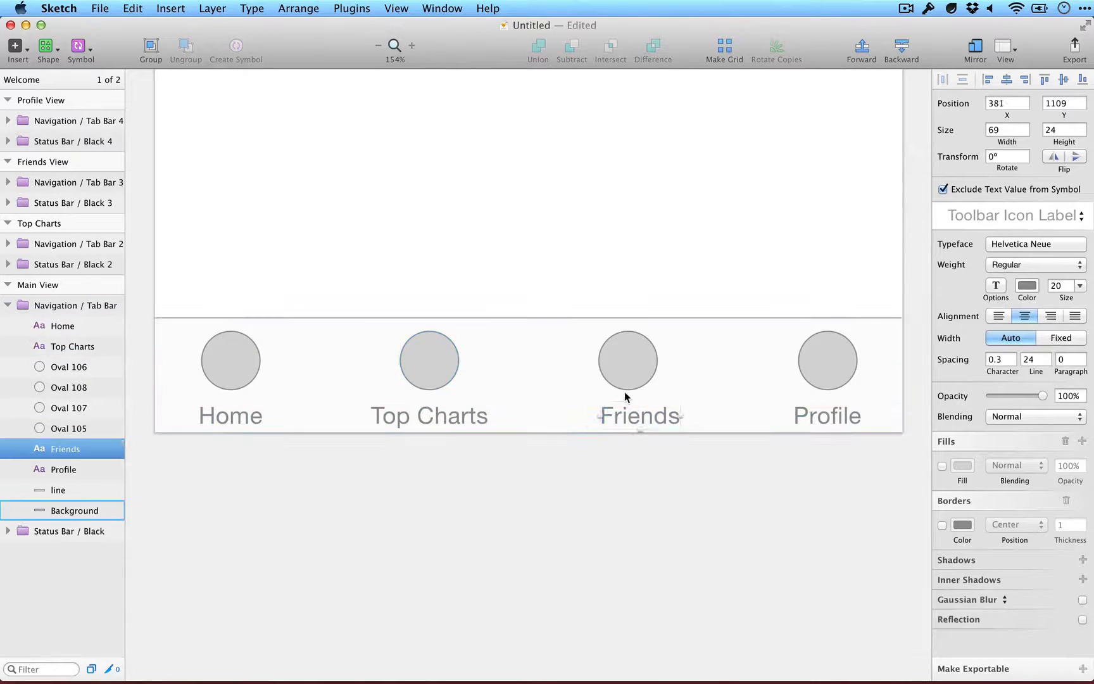
{"action": "key", "text": "Left"}
{"action": "key", "text": "Left"}
{"action": "key", "text": "Left"}
{"action": "key", "text": "Left"}
{"action": "key", "text": "Left"}
{"action": "key", "text": "Left"}
{"action": "key", "text": "Left"}
{"action": "key", "text": "Left"}
{"action": "key", "text": "Left"}
{"action": "key", "text": "Left"}
{"action": "key", "text": "Left"}
{"action": "key", "text": "Left"}
{"action": "key", "text": "Right"}
{"action": "left_click", "coordinate": [642, 519]}
Compare the customised tab bar on Main View with the tab bars on the other three artboards.
{"action": "scroll", "coordinate": [642, 519], "scroll_direction": "down", "scroll_amount": 1}
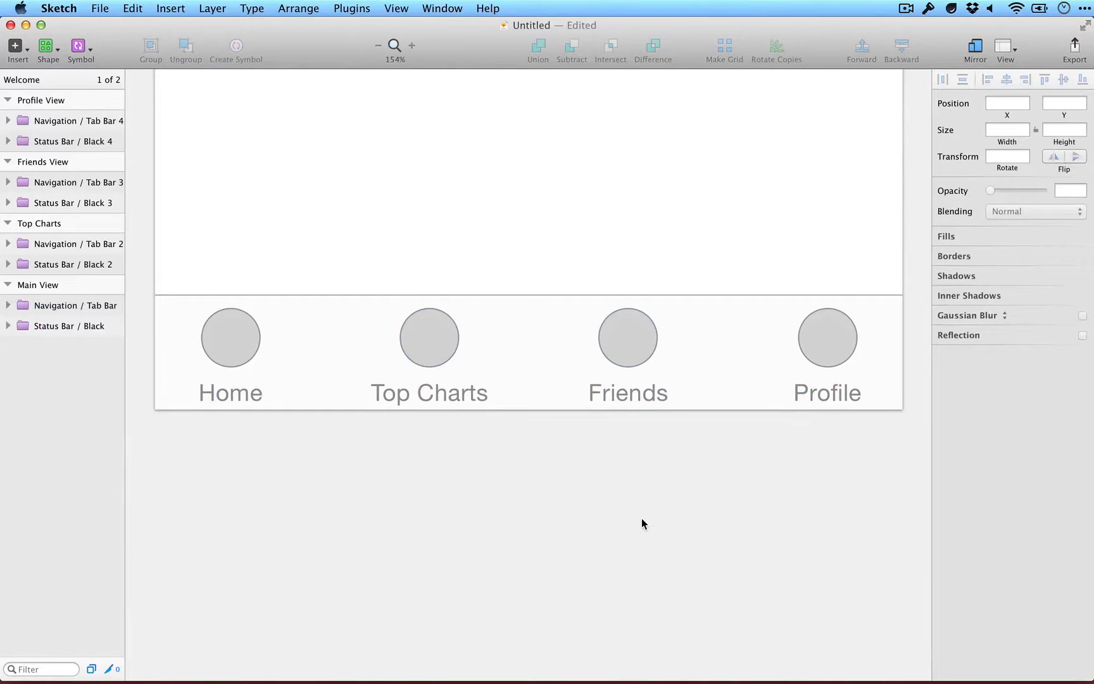
{"action": "scroll", "coordinate": [642, 519], "scroll_direction": "up", "scroll_amount": 5}
{"action": "scroll", "coordinate": [641, 523], "scroll_direction": "up", "scroll_amount": 2}
{"action": "scroll", "coordinate": [642, 523], "scroll_direction": "down", "scroll_amount": 4}
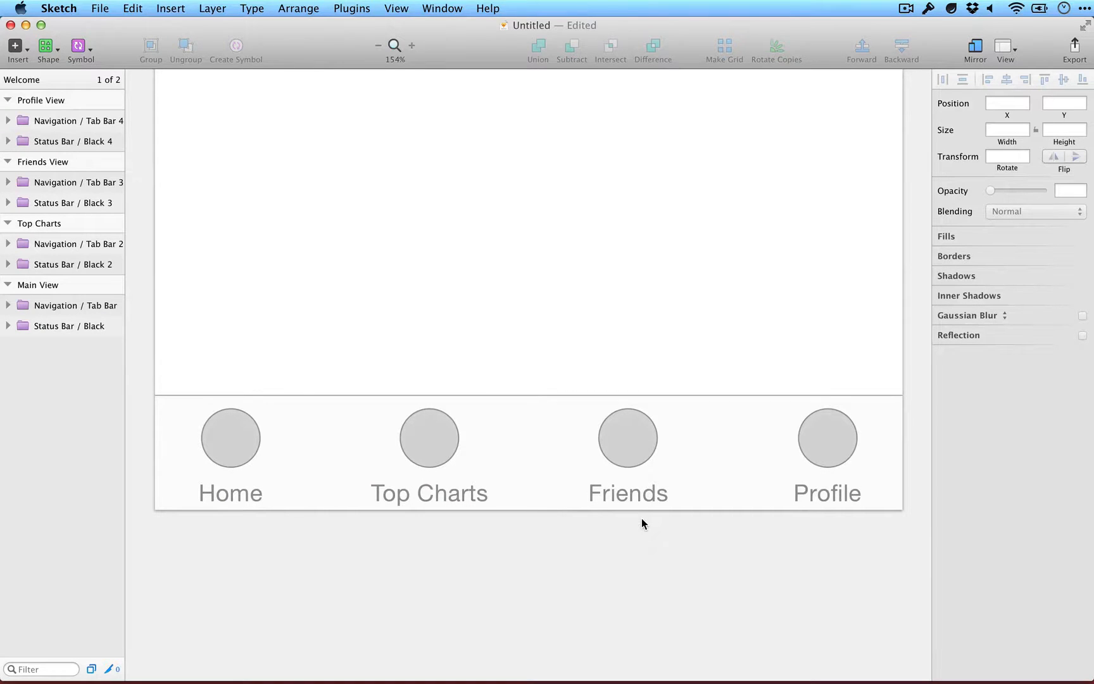
{"action": "key", "text": "super+minus"}
{"action": "key", "text": "super+minus"}
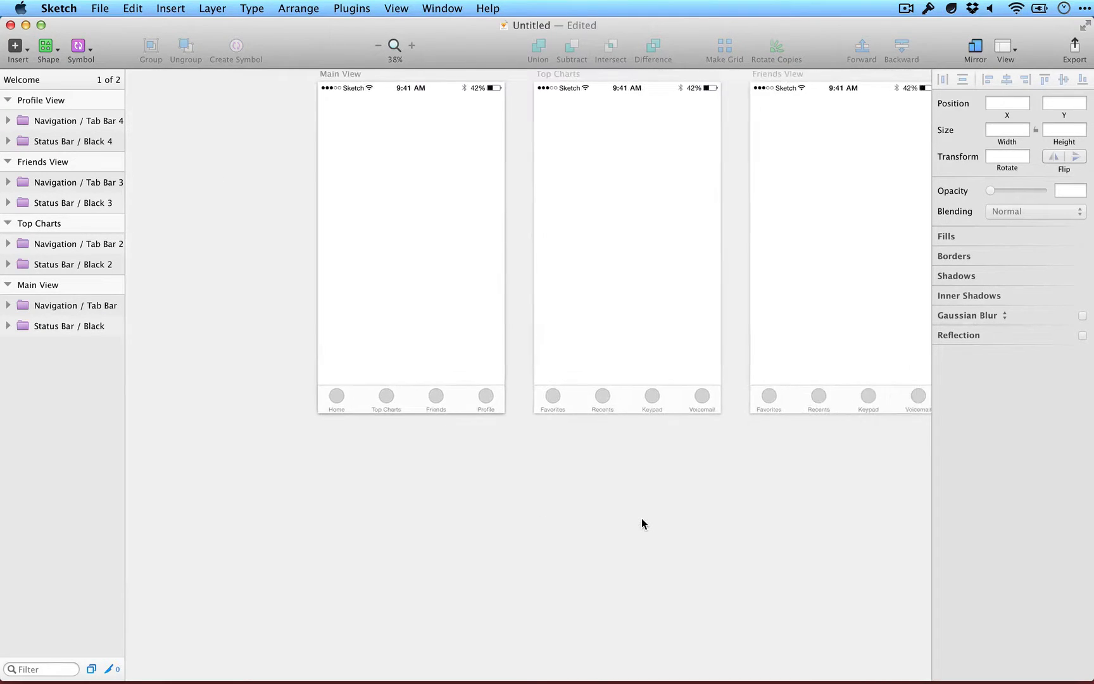
{"action": "scroll", "coordinate": [642, 523], "scroll_direction": "right", "scroll_amount": 10}
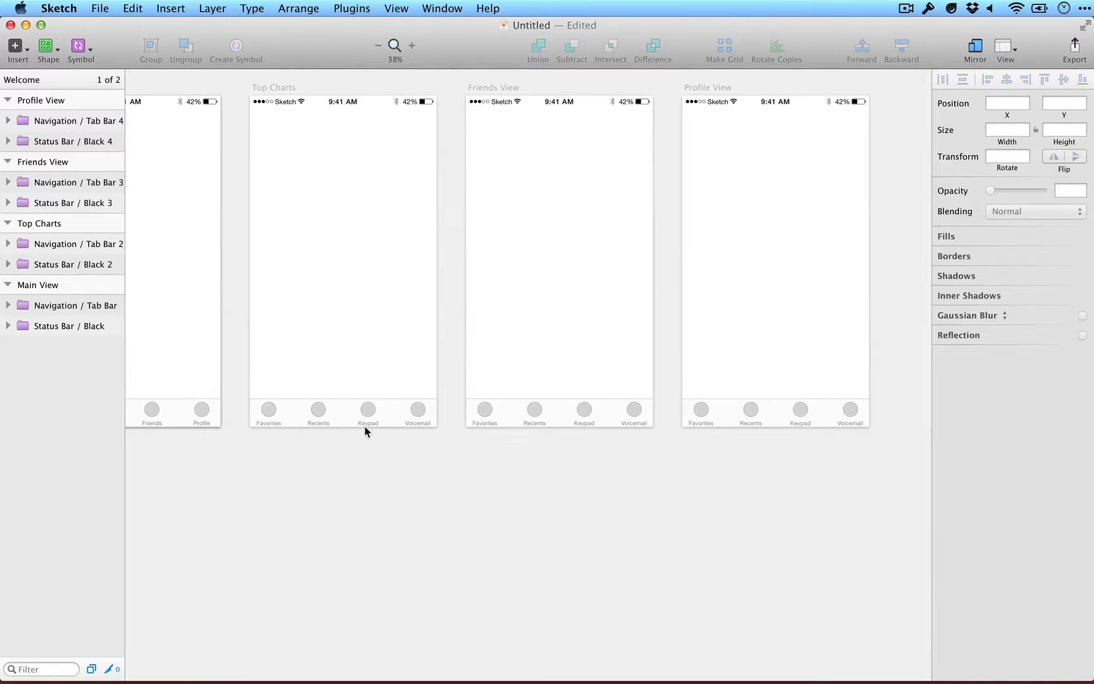
{"action": "scroll", "coordinate": [268, 428], "scroll_direction": "left", "scroll_amount": 8}
{"action": "left_click", "coordinate": [392, 423]}
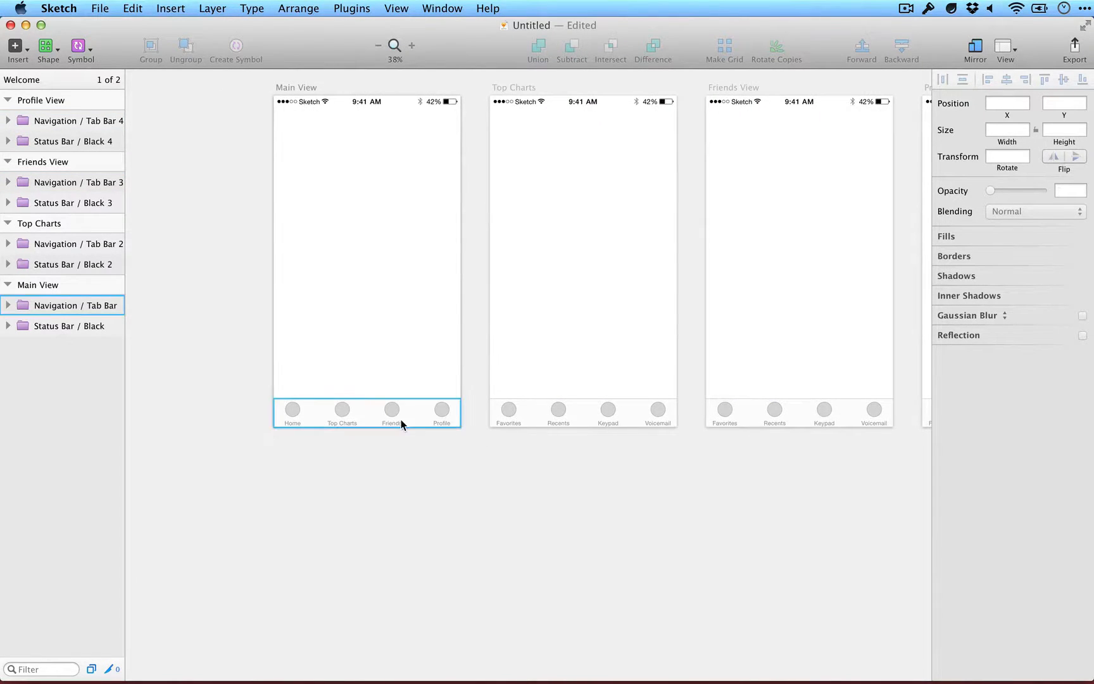
{"action": "scroll", "coordinate": [402, 424], "scroll_direction": "right", "scroll_amount": 5}
{"action": "scroll", "coordinate": [682, 408], "scroll_direction": "right", "scroll_amount": 4}
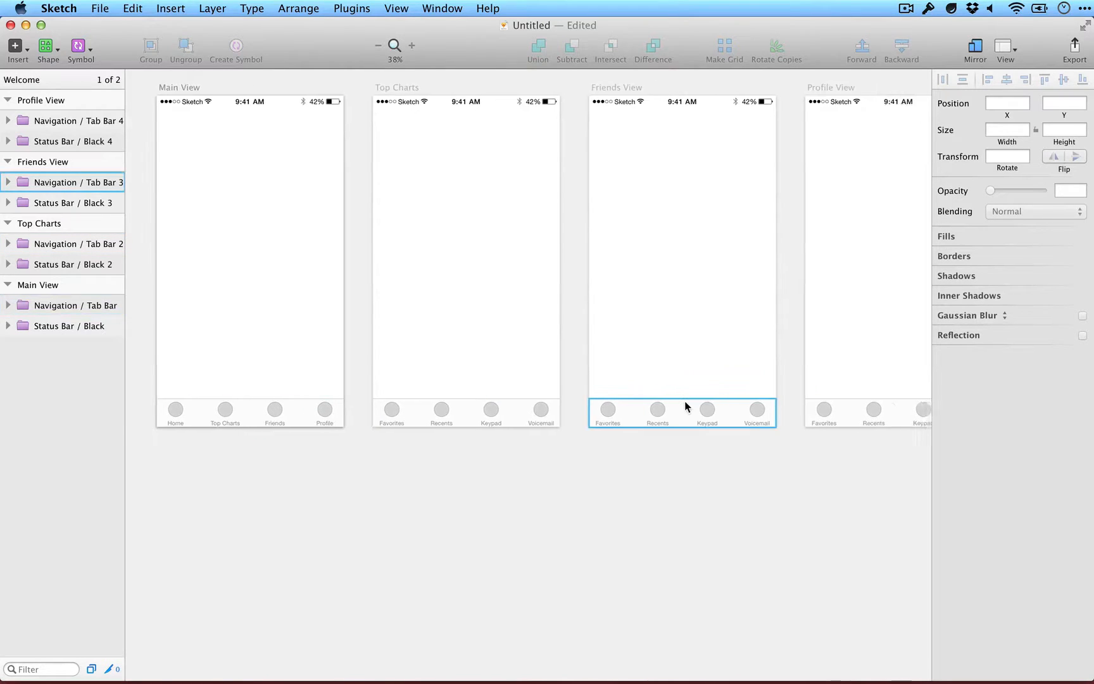
{"action": "scroll", "coordinate": [685, 403], "scroll_direction": "right", "scroll_amount": 3}
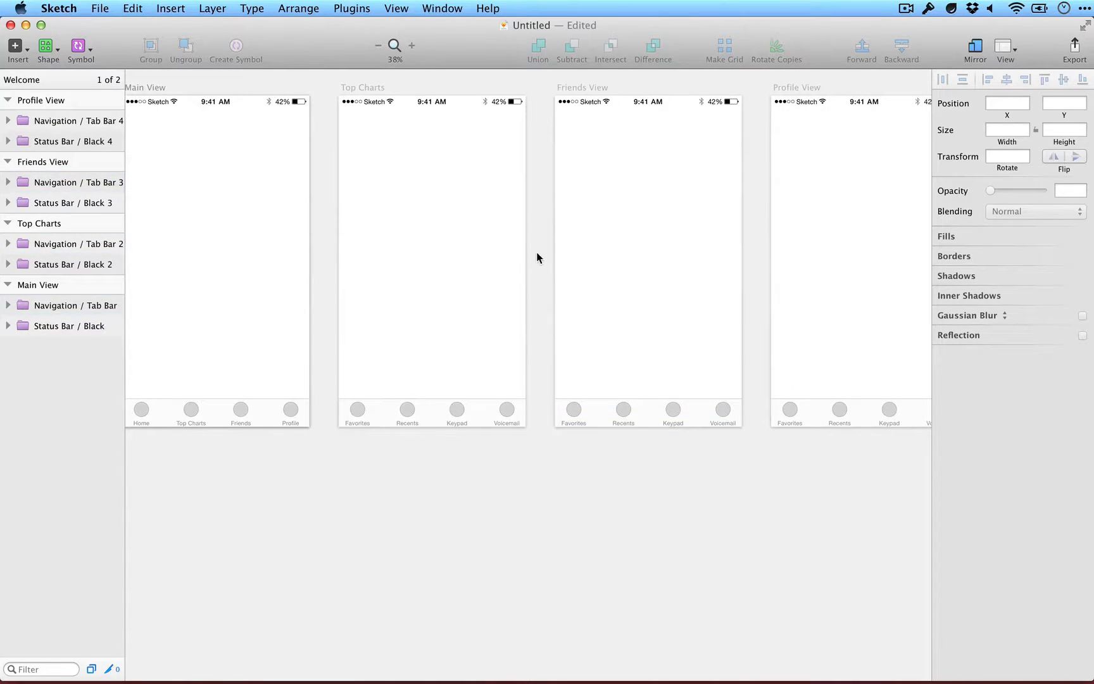
{"action": "scroll", "coordinate": [536, 253], "scroll_direction": "left", "scroll_amount": 10}
{"action": "scroll", "coordinate": [537, 253], "scroll_direction": "up", "scroll_amount": 2}
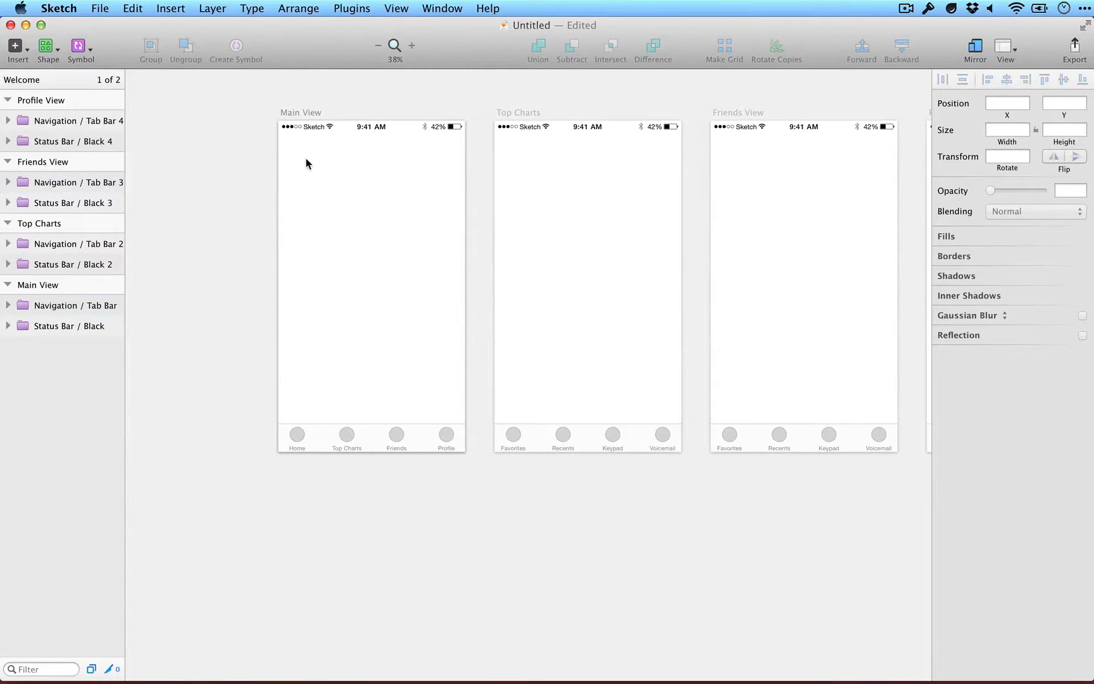
Add the text 7284 near the top of the Main View artboard, below the status bar.
{"action": "left_click", "coordinate": [310, 116]}
{"action": "key", "text": "super+2"}
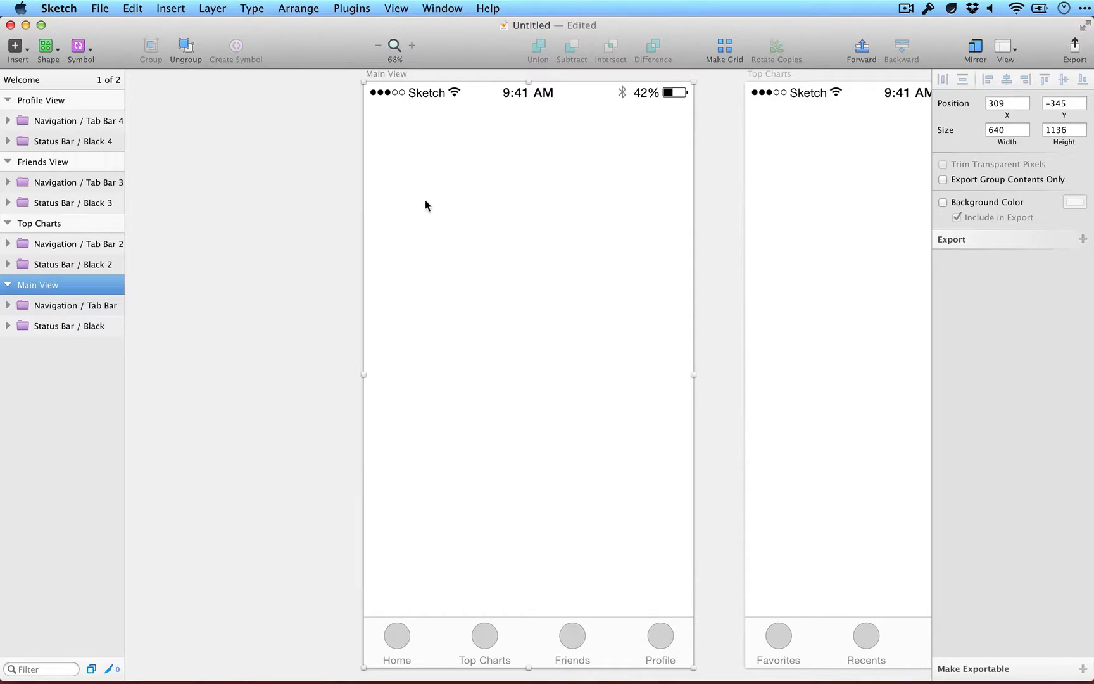
{"action": "key", "text": "t"}
{"action": "left_click", "coordinate": [458, 147]}
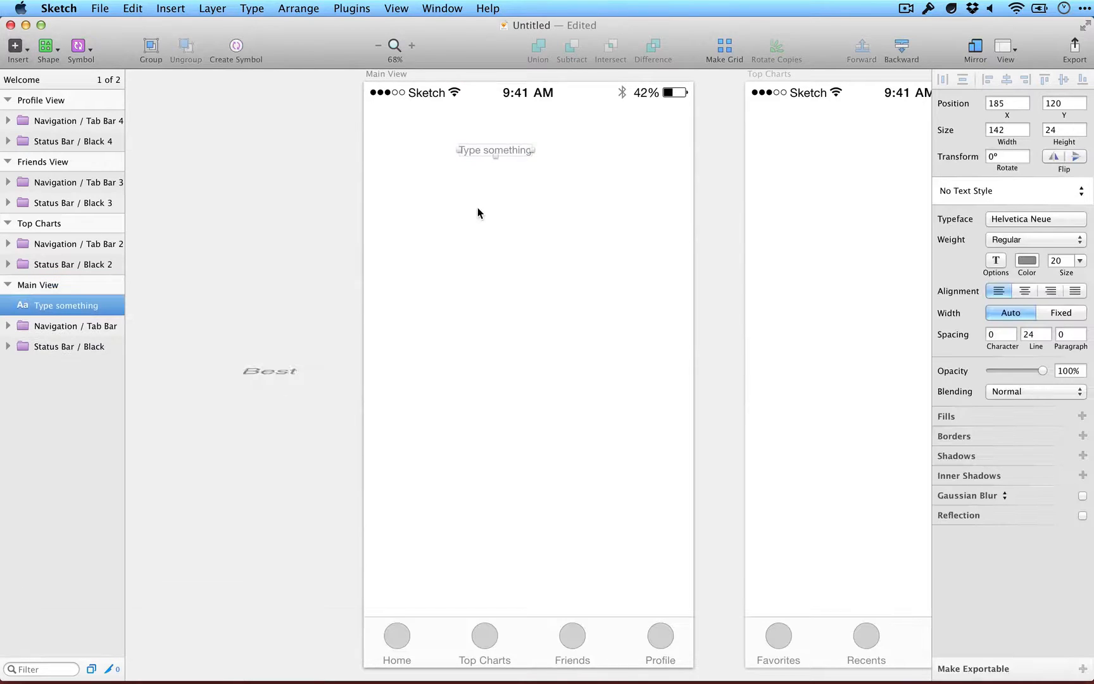
{"action": "type", "text": "7"}
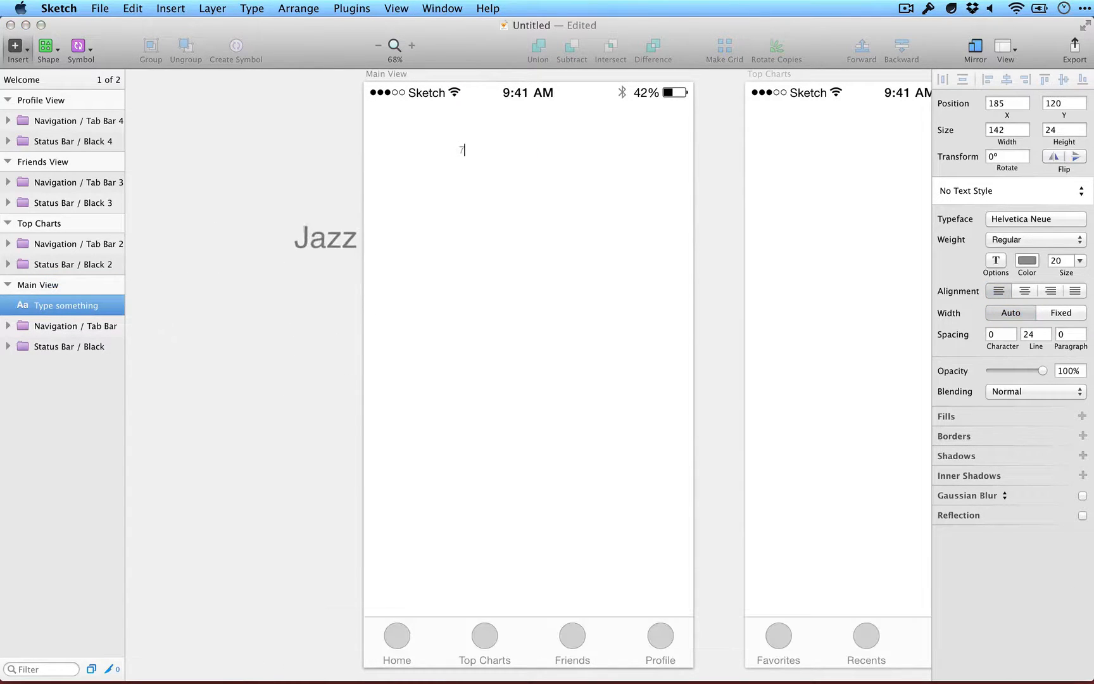
{"action": "type", "text": "284"}
{"action": "key", "text": "Escape"}
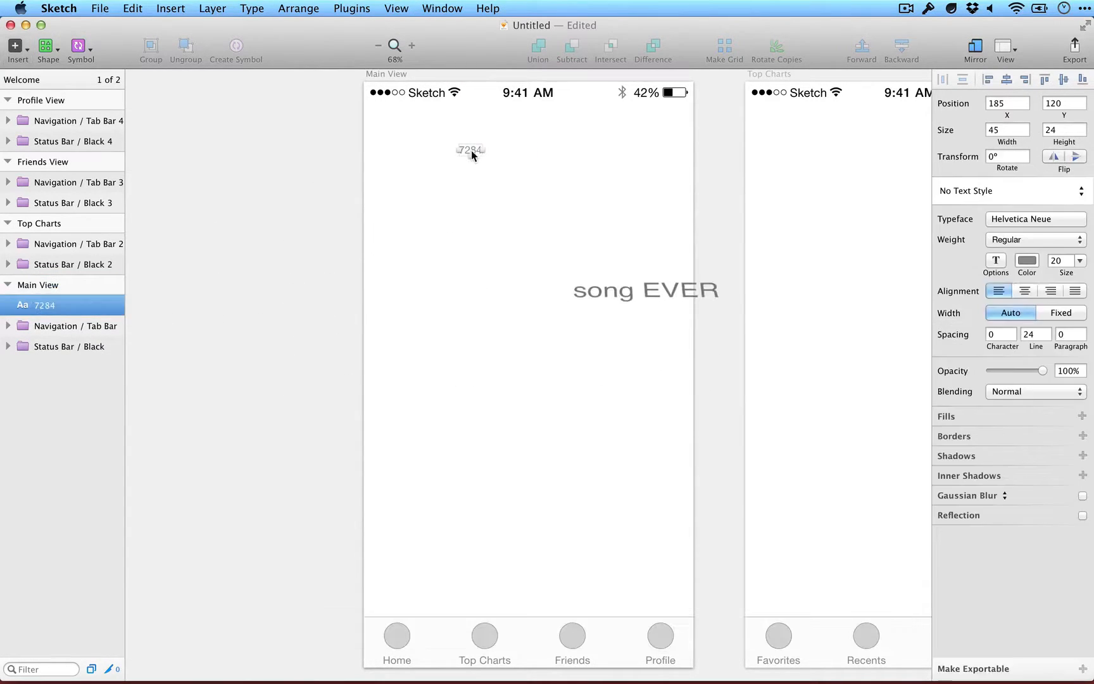
Enlarge the 7284 text to size 90.
{"action": "key", "text": "shift+Up"}
{"action": "key", "text": "shift+Up"}
{"action": "key", "text": "shift+Up"}
{"action": "key", "text": "shift+Up"}
{"action": "key", "text": "shift+Up"}
{"action": "key", "text": "shift+Up"}
{"action": "key", "text": "shift+Up"}
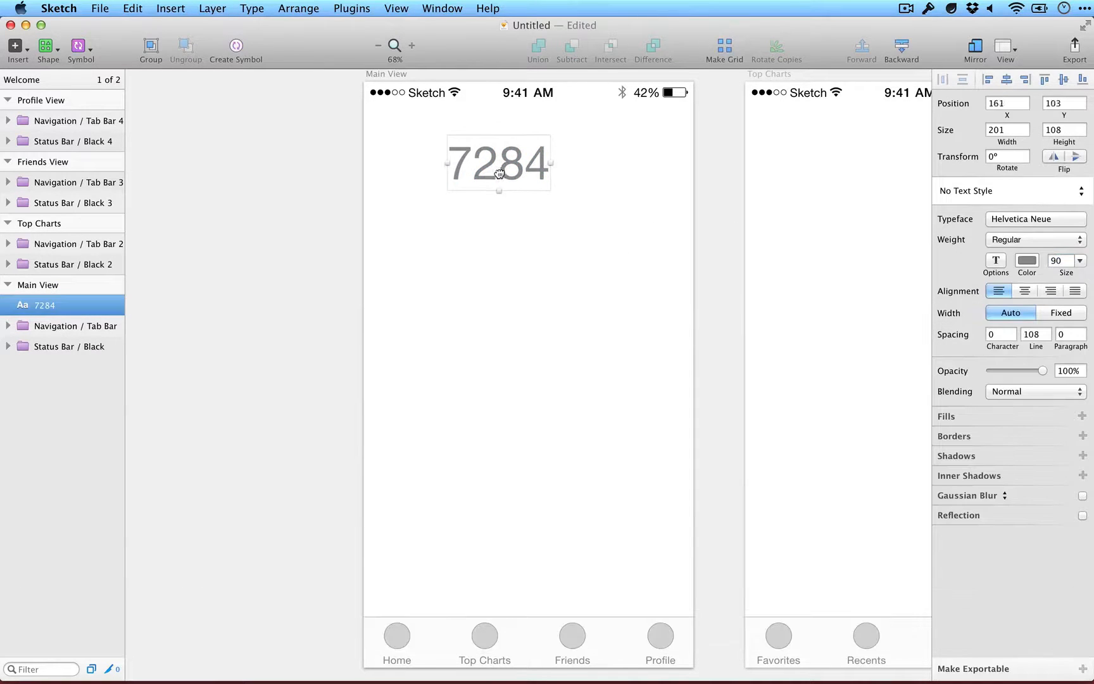
Add the text /10000 at size 30 and place it directly after the lower part of 7284.
{"action": "key", "text": "t"}
{"action": "left_click", "coordinate": [563, 187]}
{"action": "type", "text": "/10000"}
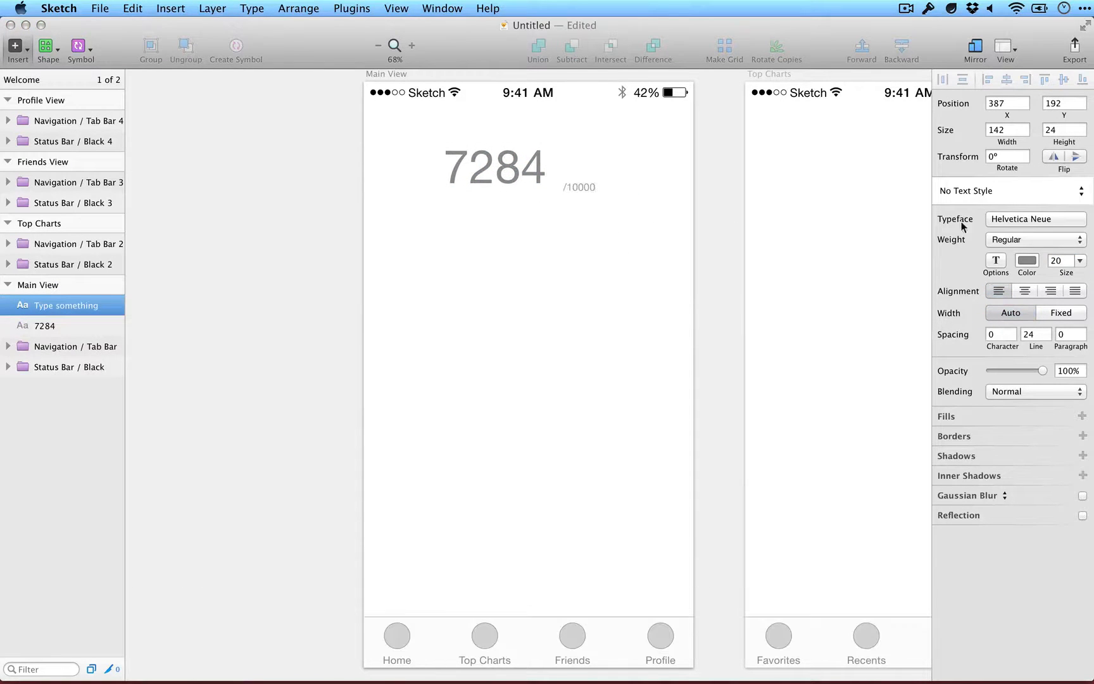
{"action": "left_click", "coordinate": [1053, 261]}
{"action": "key", "text": "shift+Up"}
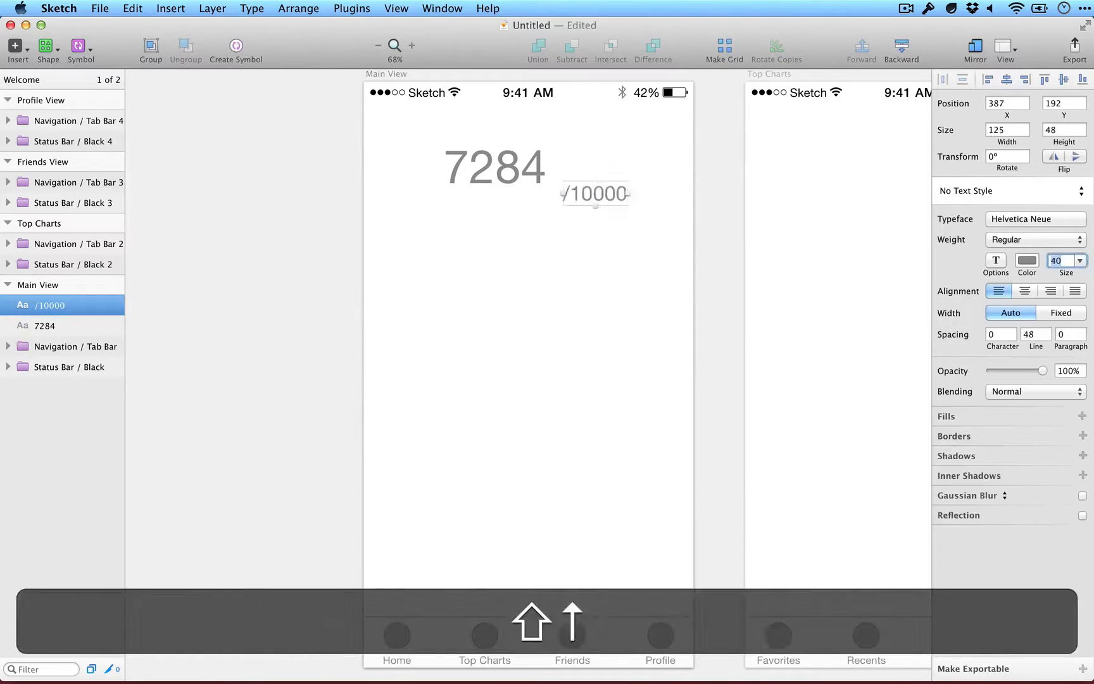
{"action": "left_click_drag", "start_coordinate": [582, 189], "coordinate": [566, 172]}
{"action": "key", "text": "Up"}
{"action": "key", "text": "Up"}
{"action": "key", "text": "Up"}
{"action": "key", "text": "Up"}
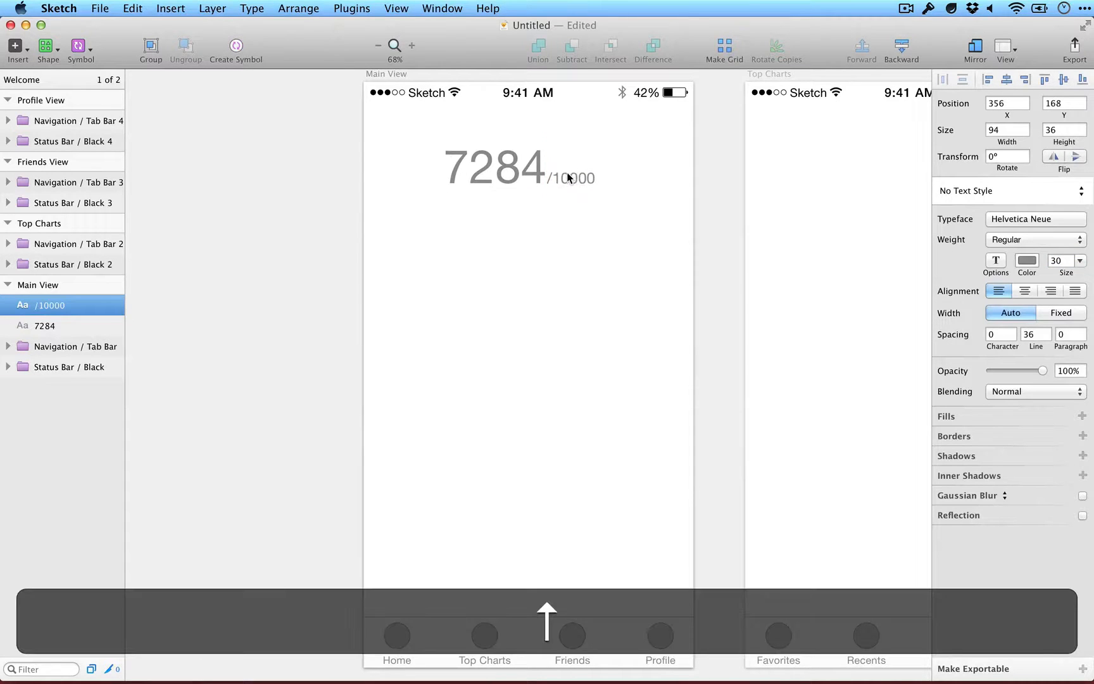
Add the text steps at size 30 and place it directly above /10000, left-aligned with it.
{"action": "key", "text": "t"}
{"action": "left_click", "coordinate": [559, 162]}
{"action": "type", "text": "steps"}
{"action": "key", "text": "Escape"}
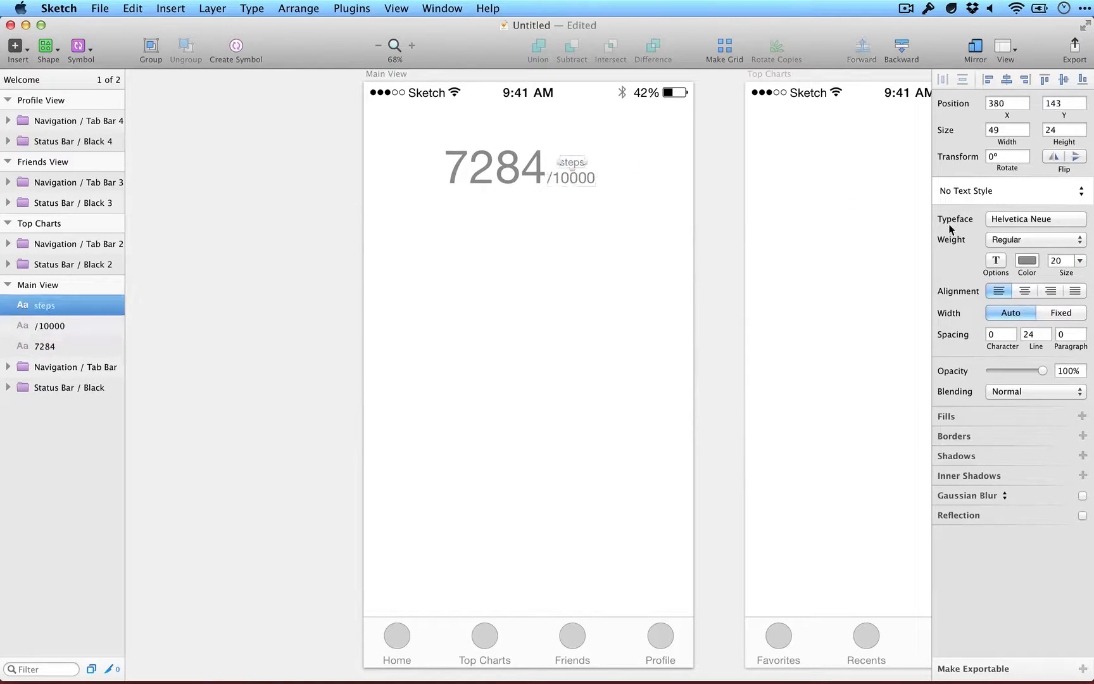
{"action": "left_click", "coordinate": [1054, 261]}
{"action": "key", "text": "shift+Up"}
{"action": "left_click_drag", "start_coordinate": [570, 162], "coordinate": [556, 158]}
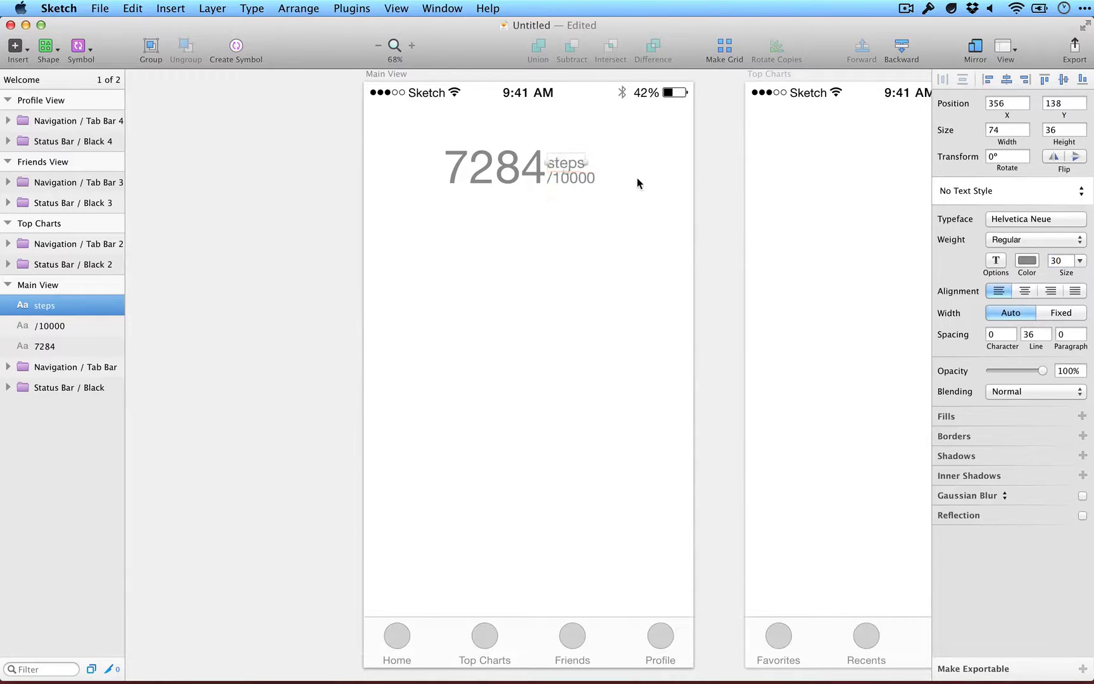
{"action": "left_click", "coordinate": [556, 218]}
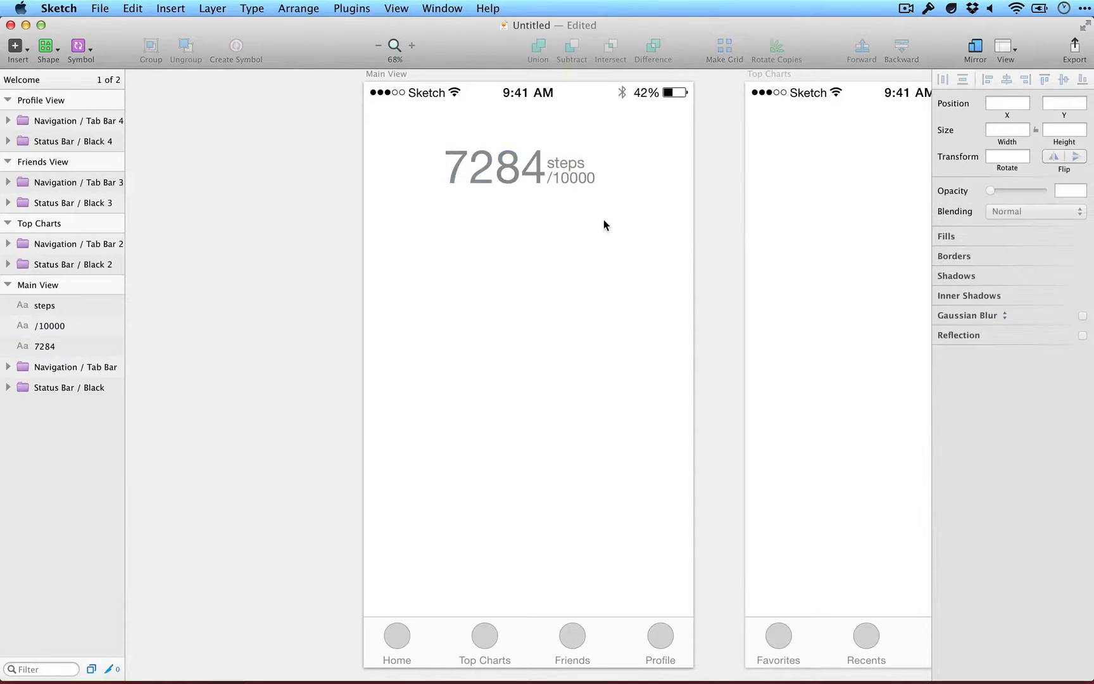
Group the 7284, steps and /10000 texts and rename the group Step Count.
{"action": "left_click_drag", "start_coordinate": [604, 219], "coordinate": [516, 164]}
{"action": "key", "text": "super+g"}
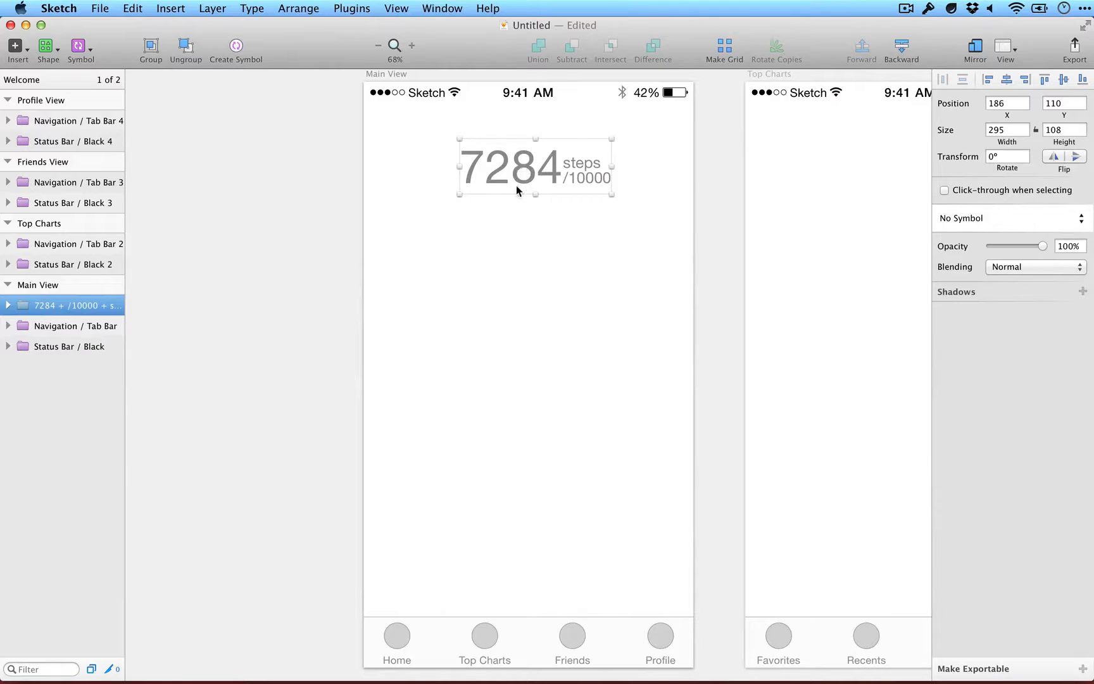
{"action": "key", "text": "super"}
{"action": "key", "text": "super+r"}
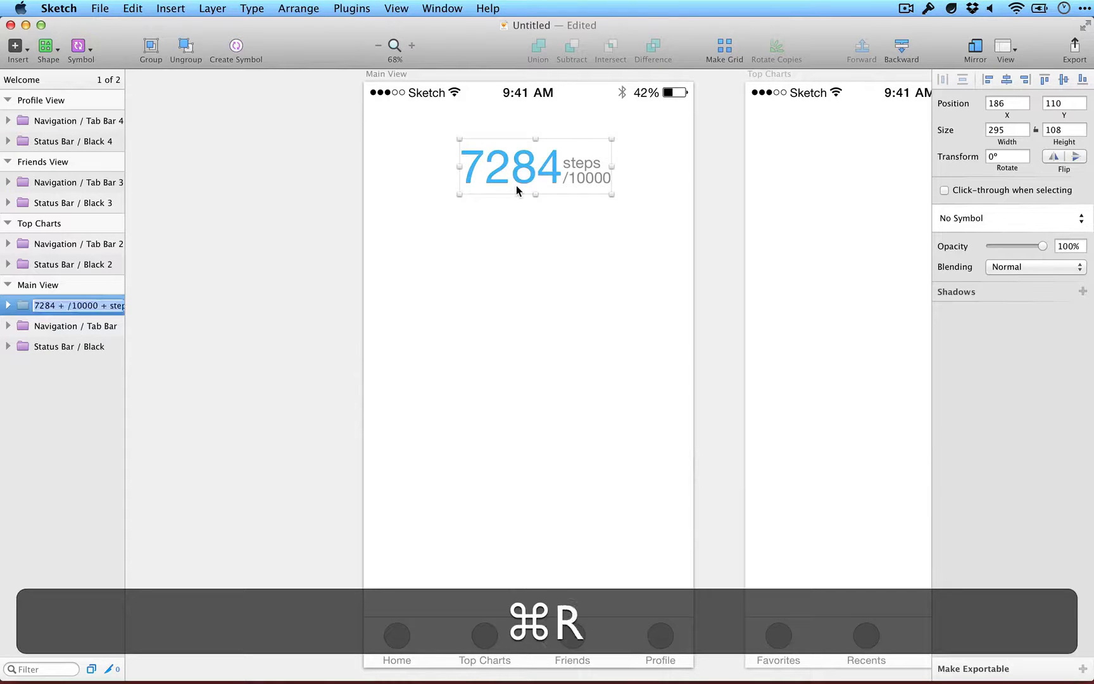
{"action": "key", "text": "super+shift+r"}
{"action": "type", "text": "St"}
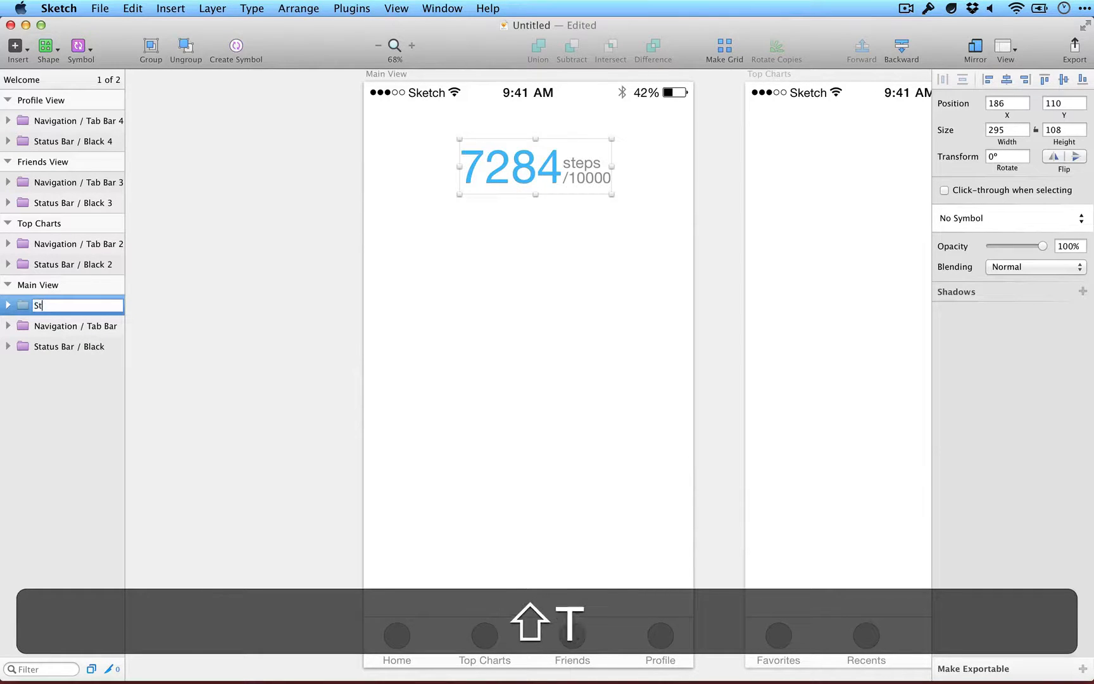
{"action": "type", "text": "ep Count"}
{"action": "key", "text": "Return"}
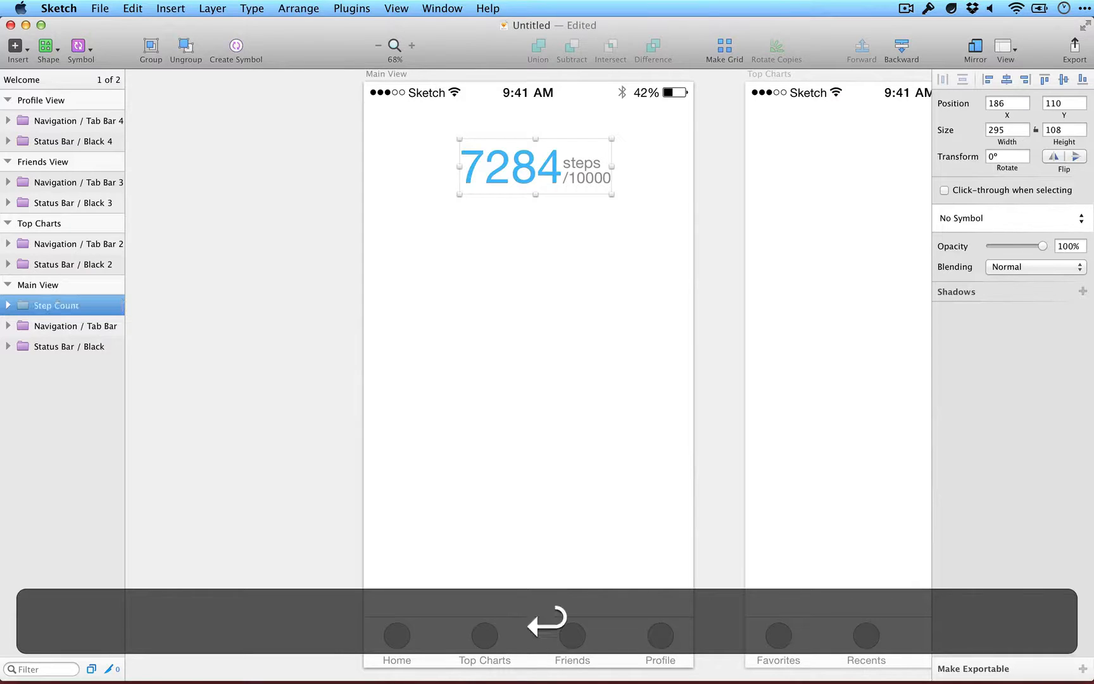
Centre the Step Count group horizontally on the artboard and move it up to Y 104.
{"action": "left_click", "coordinate": [1006, 81]}
{"action": "left_click_drag", "start_coordinate": [537, 172], "coordinate": [535, 168]}
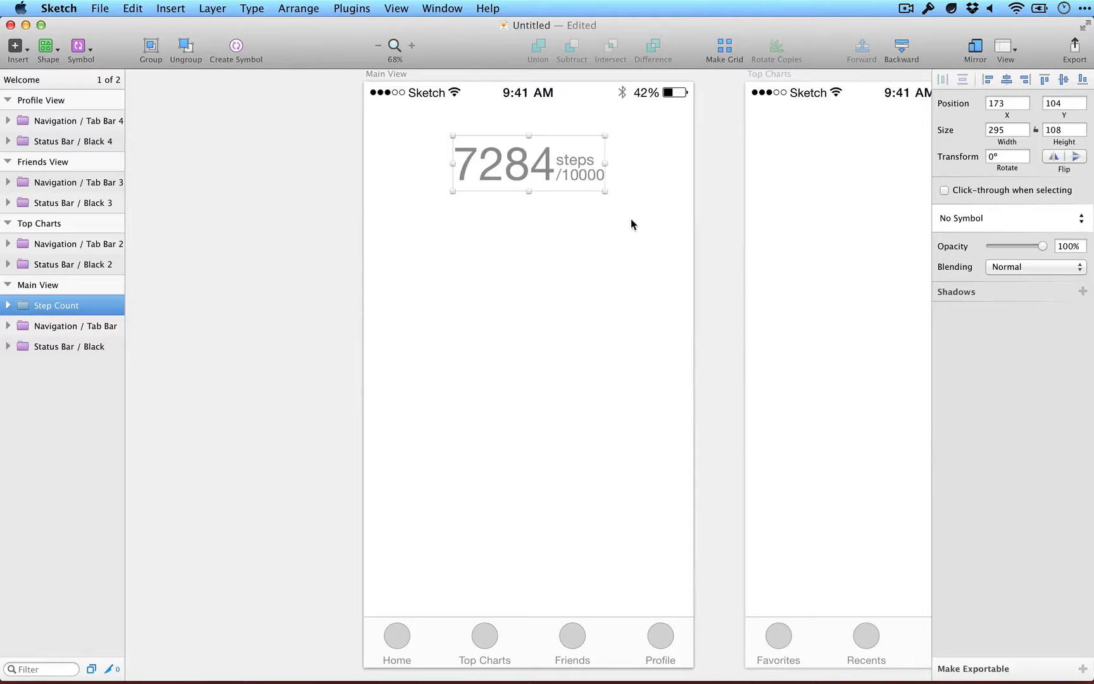
Draw a 640-wide rectangle across Main View beneath the step count, set its height to 30 and move it to Y 212.
{"action": "key", "text": "r"}
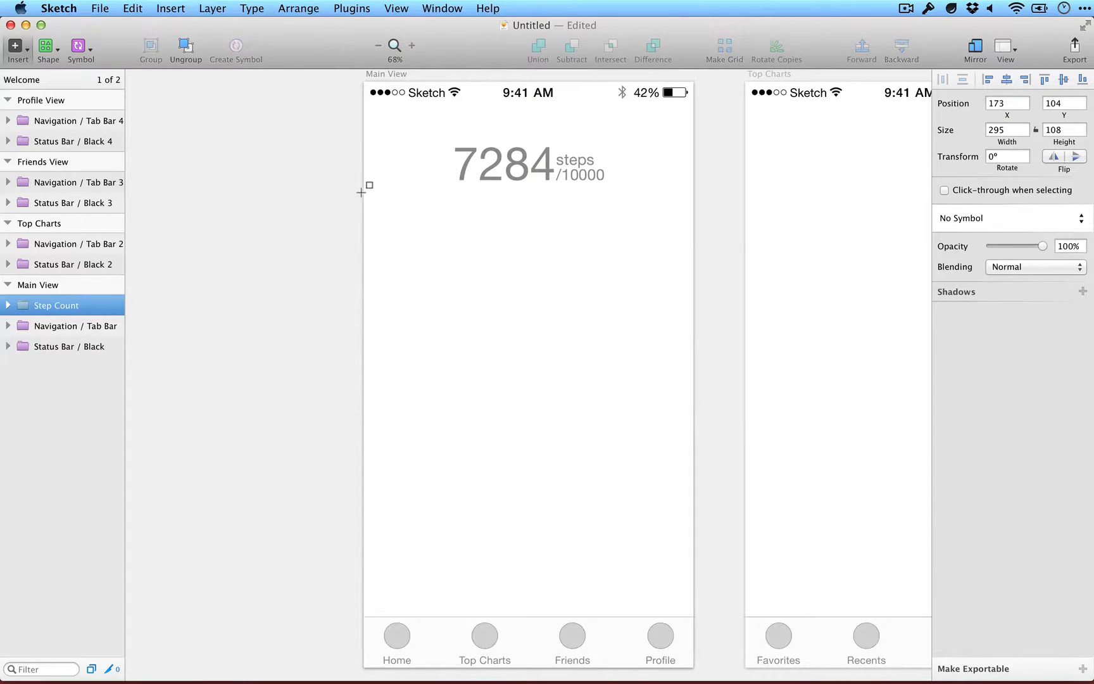
{"action": "left_click_drag", "start_coordinate": [364, 190], "coordinate": [690, 206]}
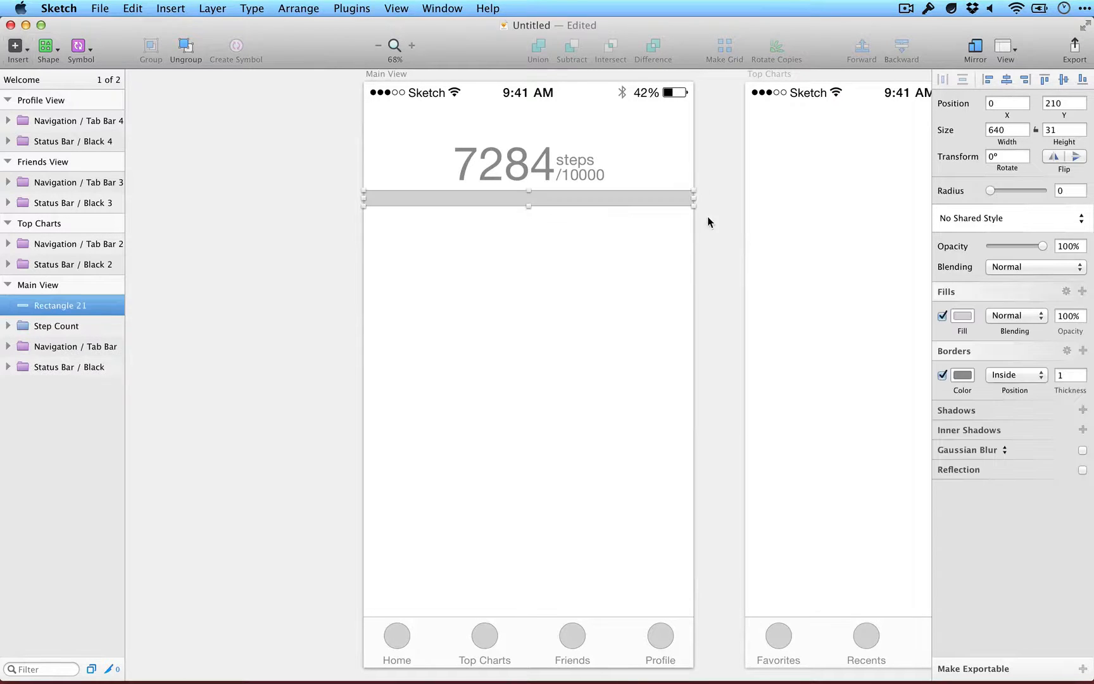
{"action": "left_click", "coordinate": [1082, 133]}
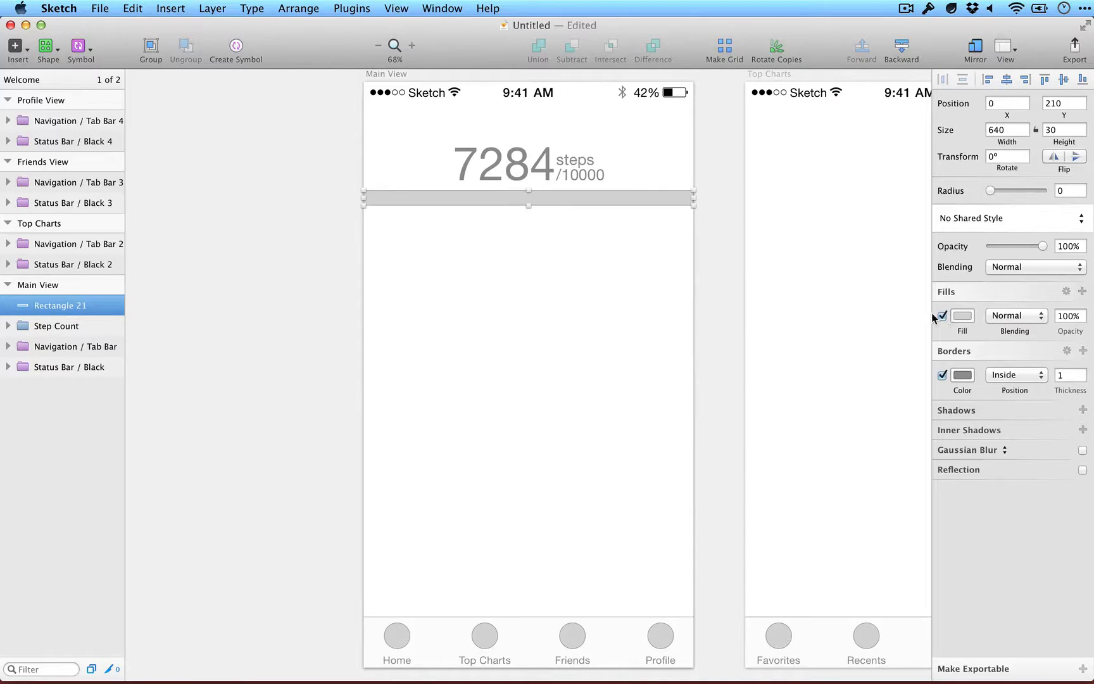
{"action": "left_click_drag", "start_coordinate": [560, 203], "coordinate": [556, 205]}
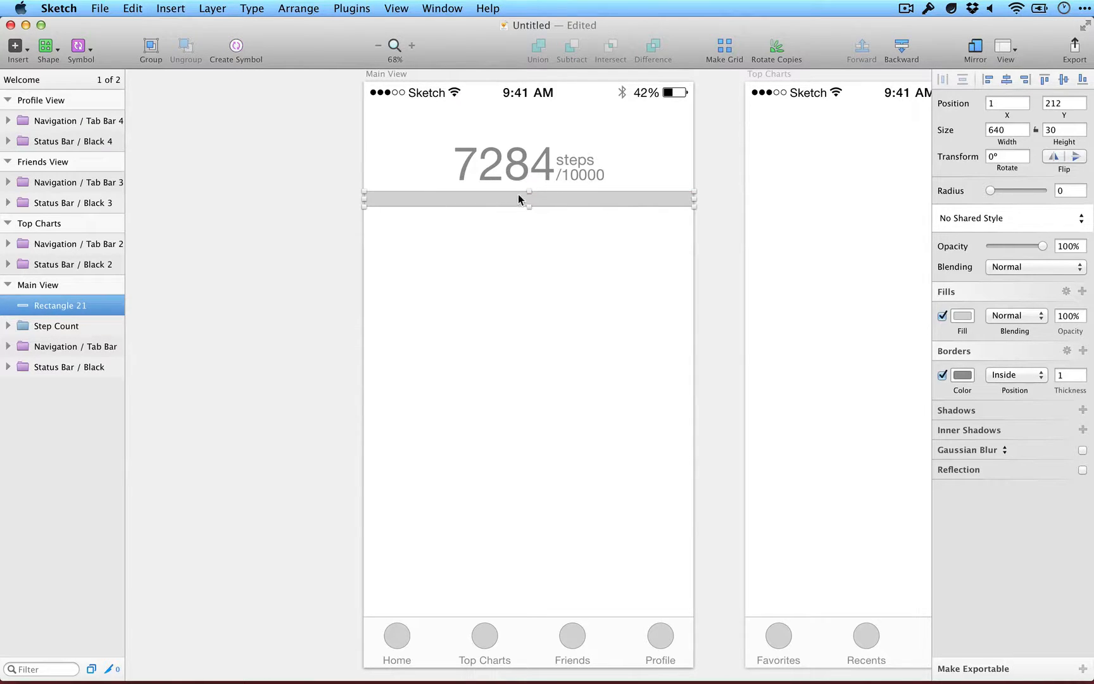
Draw a second rectangle 320 wide over the left half of the full-width bar and set its height to 30.
{"action": "key", "text": "r"}
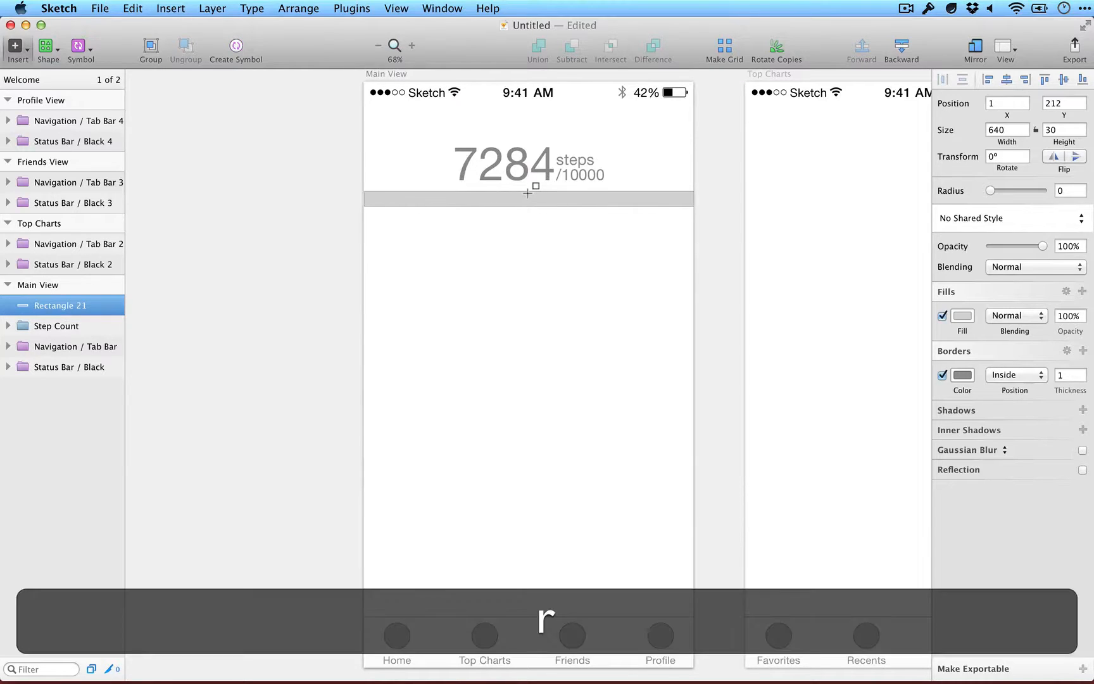
{"action": "left_click_drag", "start_coordinate": [526, 193], "coordinate": [355, 207]}
{"action": "left_click", "coordinate": [1066, 130]}
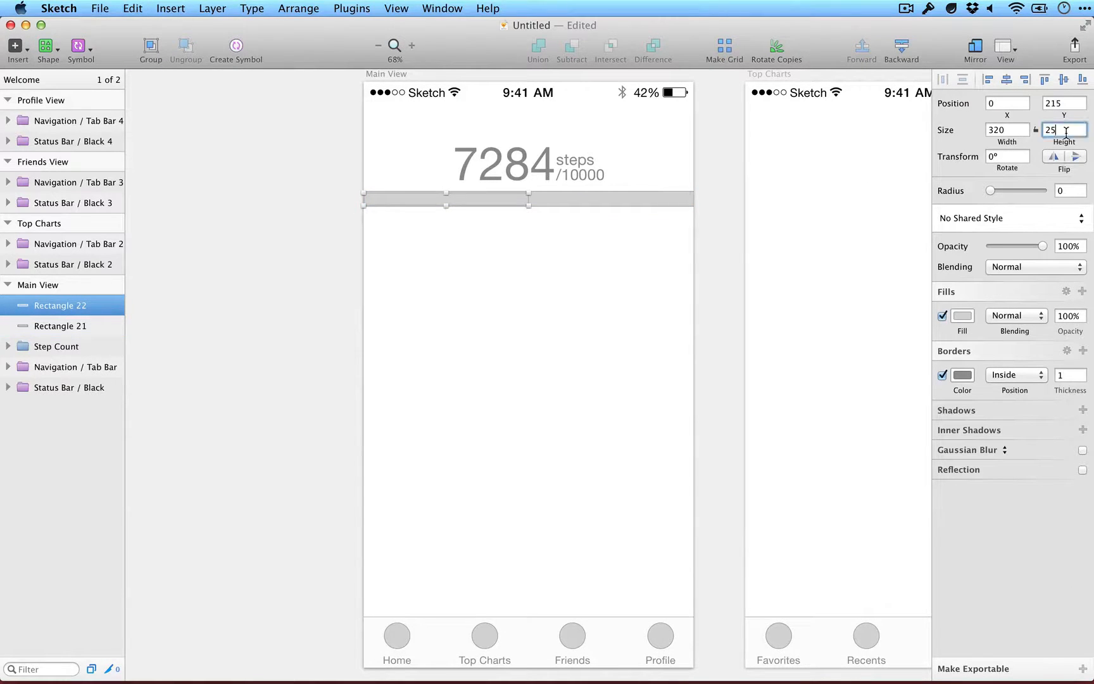
{"action": "key", "text": "Up"}
{"action": "key", "text": "Up"}
{"action": "key", "text": "Up"}
{"action": "key", "text": "Up"}
{"action": "key", "text": "Up"}
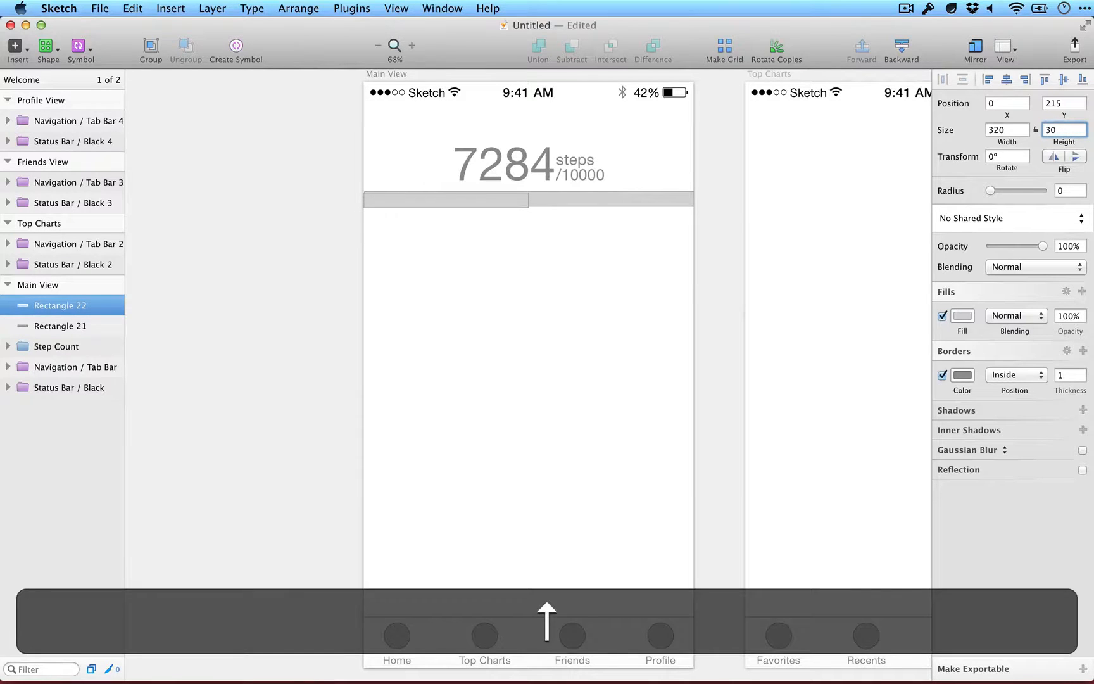
Remove the borders from both the full-width and the half-width bar rectangles beneath the step count.
{"action": "left_click", "coordinate": [565, 201]}
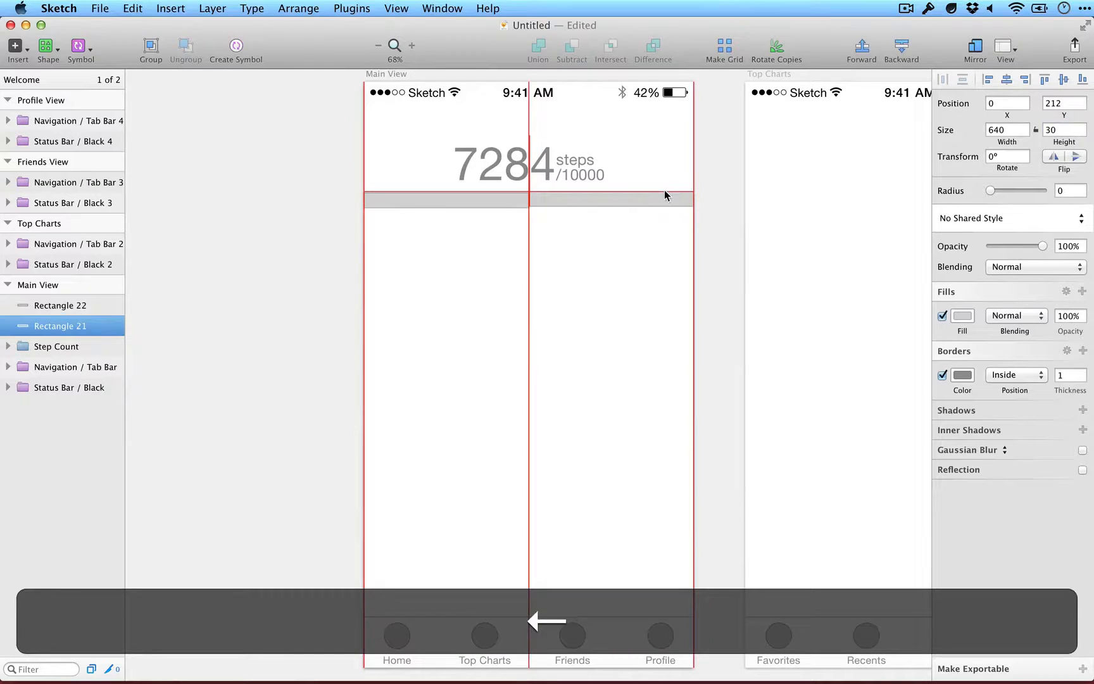
{"action": "left_click", "coordinate": [458, 201]}
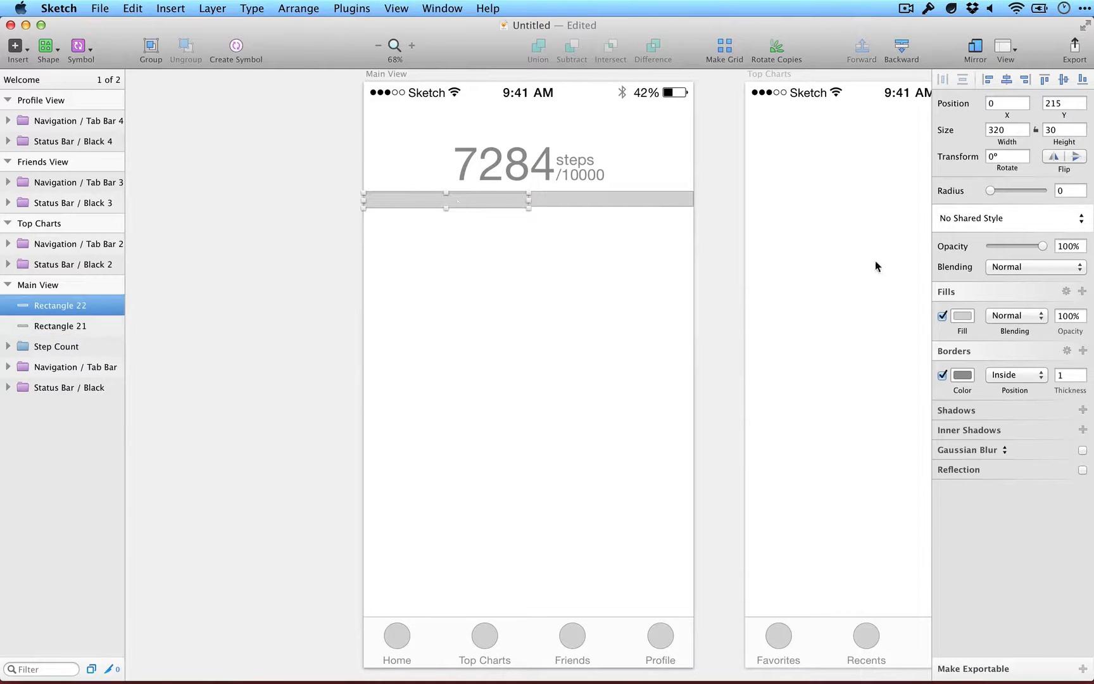
{"action": "left_click", "coordinate": [613, 198], "text": "shift"}
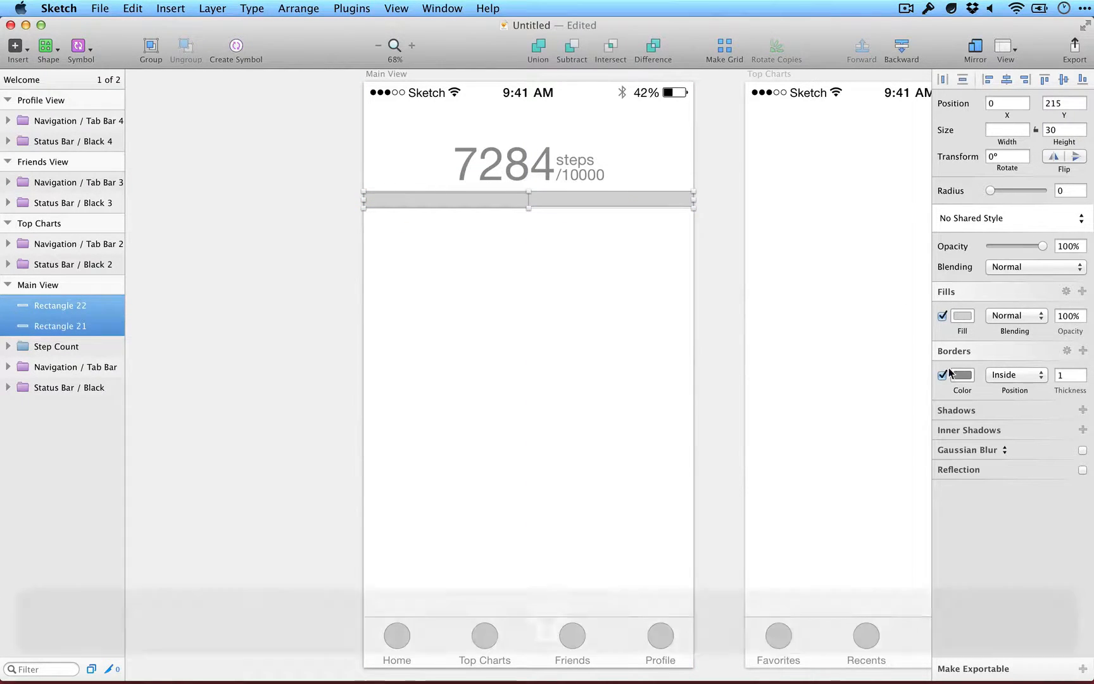
{"action": "left_click", "coordinate": [943, 374]}
{"action": "left_click", "coordinate": [582, 222]}
{"action": "left_click", "coordinate": [584, 197]}
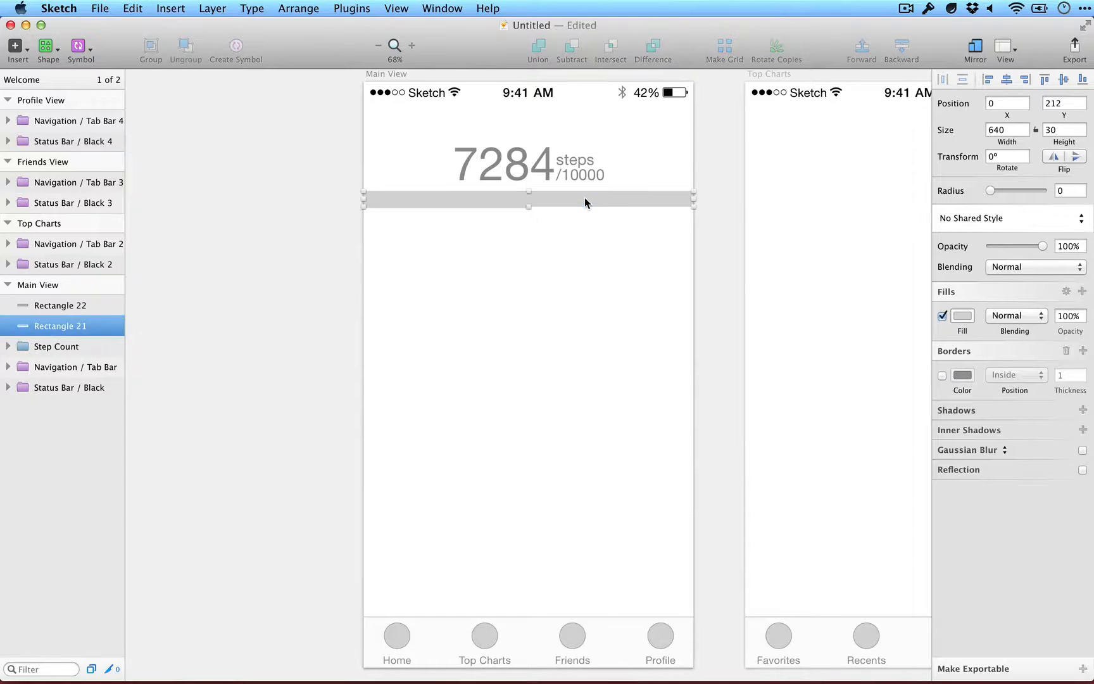
Fill the half-width bar rectangle with a dark grey.
{"action": "left_click", "coordinate": [475, 197]}
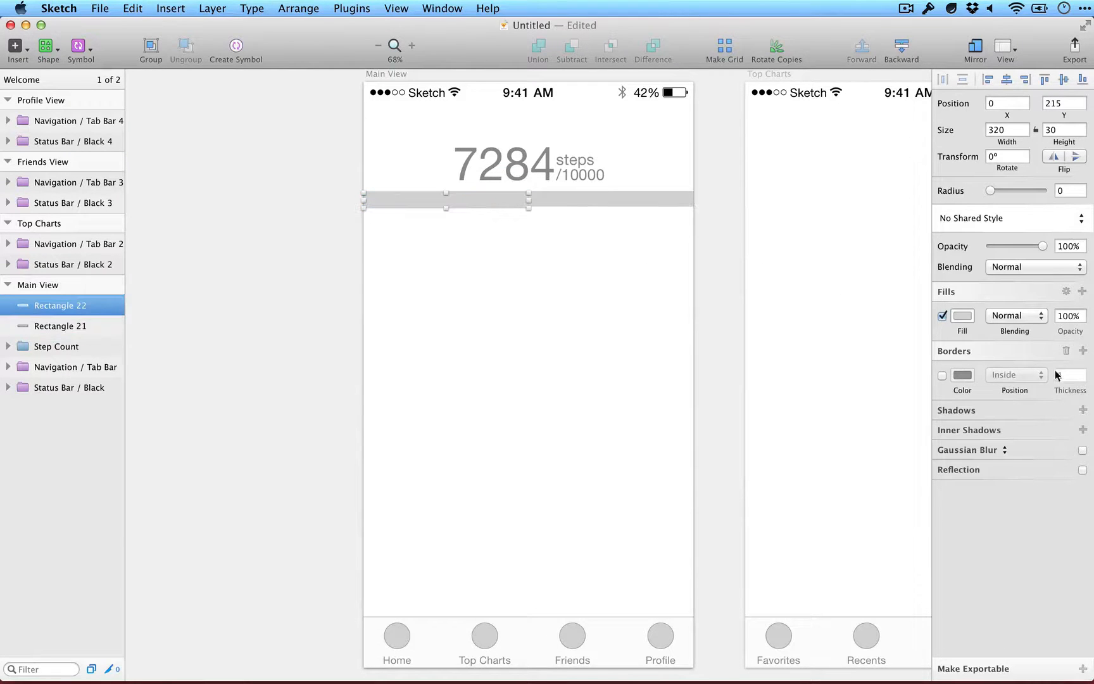
{"action": "left_click", "coordinate": [953, 316]}
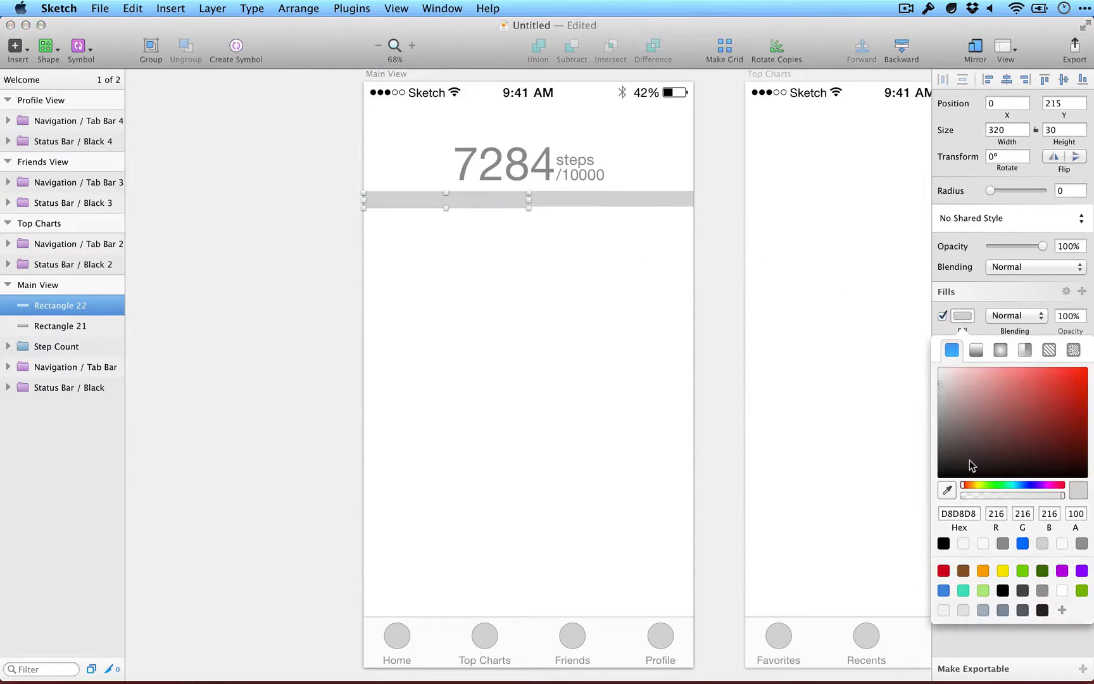
{"action": "left_click", "coordinate": [946, 435]}
{"action": "left_click_drag", "start_coordinate": [945, 436], "coordinate": [929, 442]}
{"action": "left_click", "coordinate": [578, 381]}
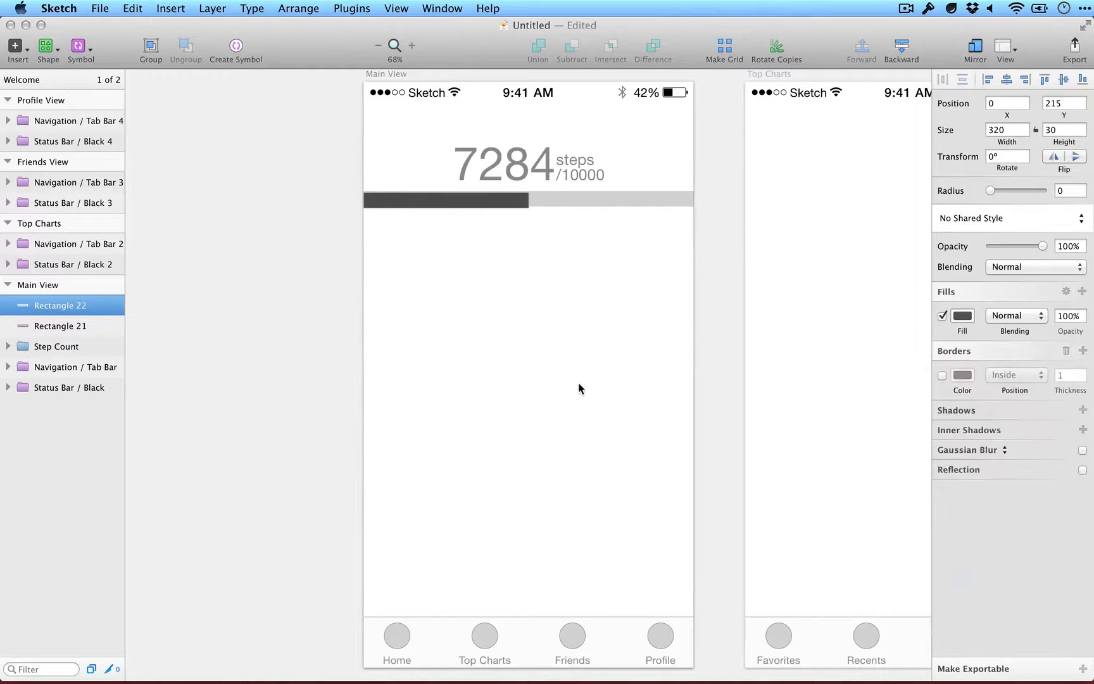
Nudge the dark bar up to Y 212 and move both bars together down to Y 236.
{"action": "key", "text": "Up"}
{"action": "key", "text": "Up"}
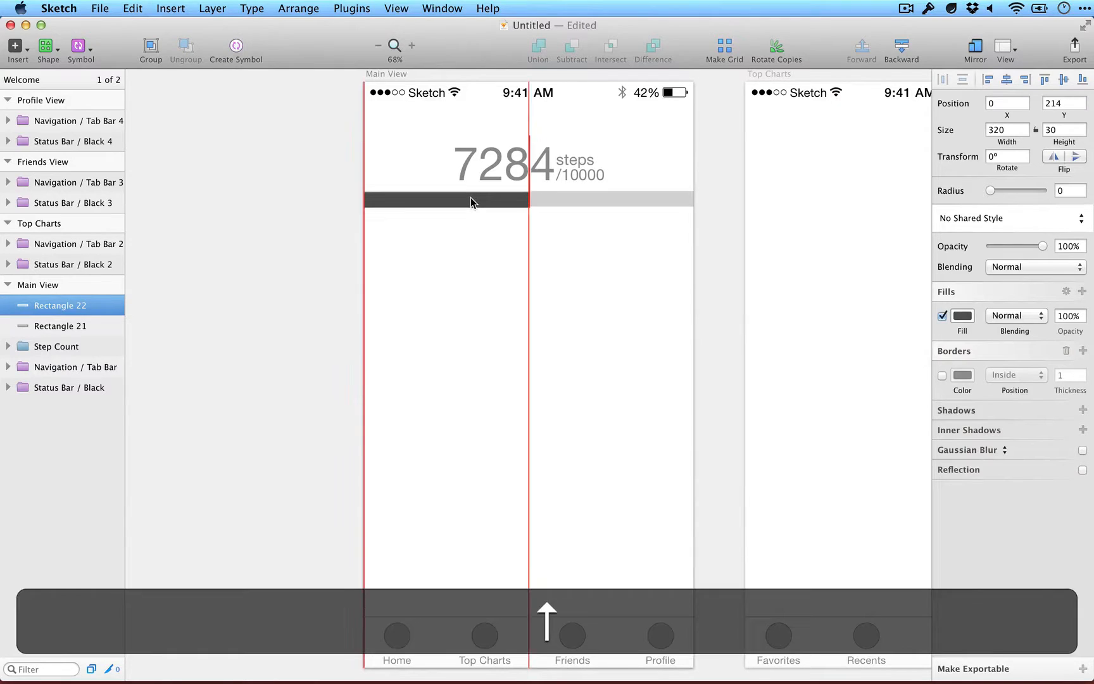
{"action": "key", "text": "Up"}
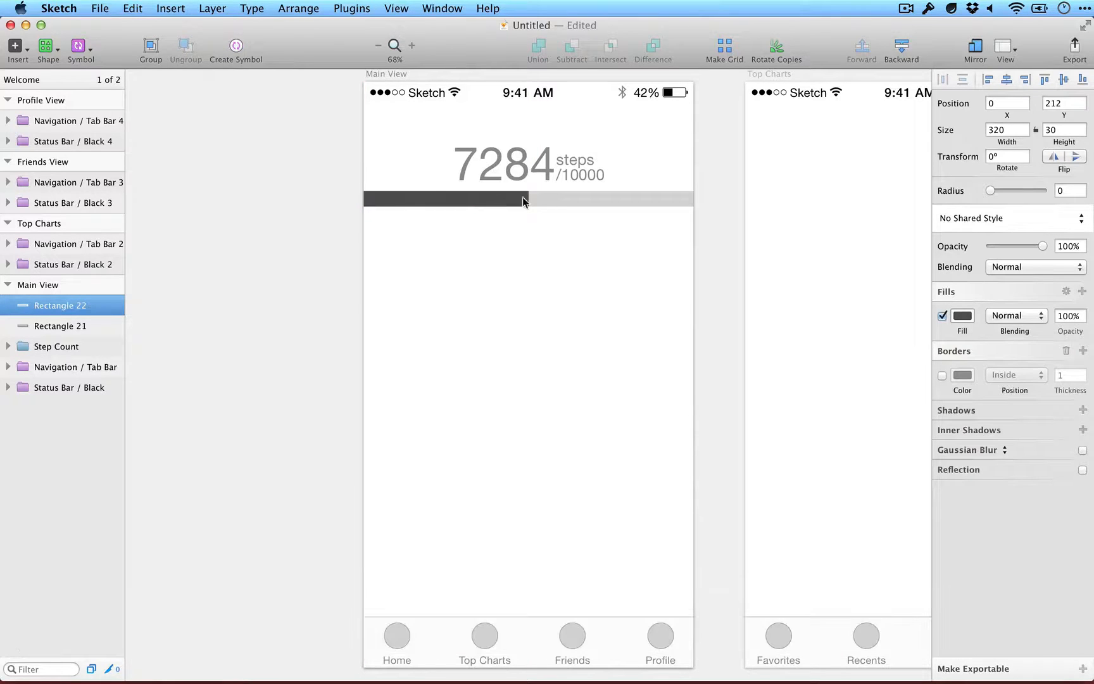
{"action": "left_click", "coordinate": [535, 197], "text": "shift"}
{"action": "left_click_drag", "start_coordinate": [536, 198], "coordinate": [537, 211]}
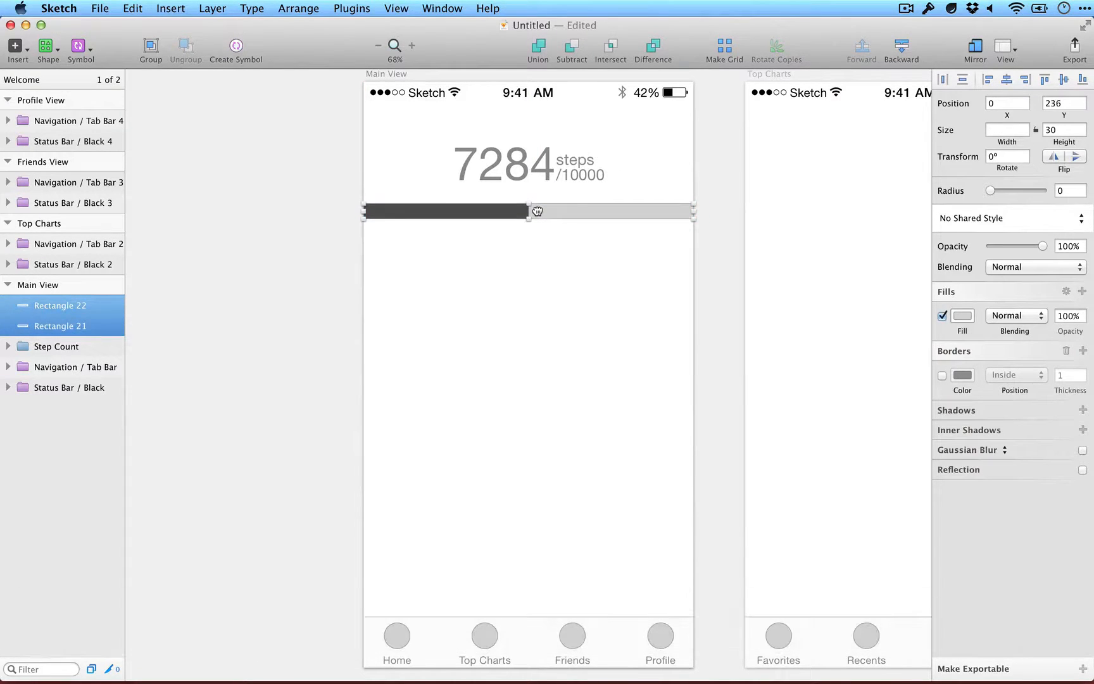
{"action": "left_click", "coordinate": [611, 238]}
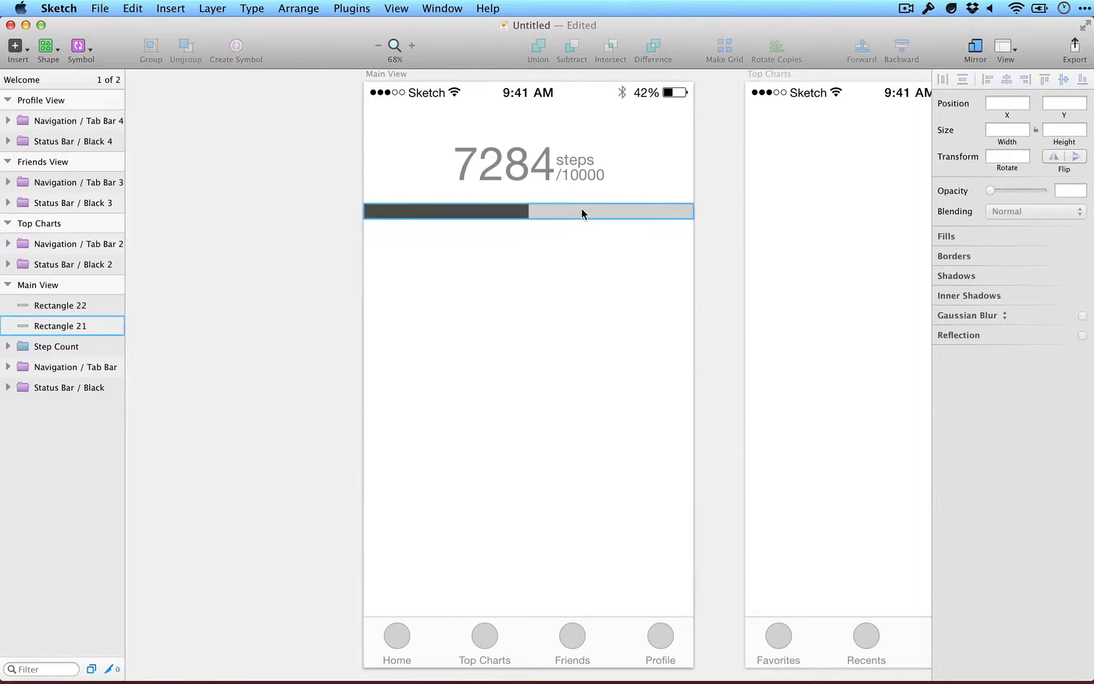
Calculate the progress width in Spotlight as (640 * 7284) / 10000.
{"action": "left_click", "coordinate": [581, 213]}
{"action": "left_click", "coordinate": [529, 264]}
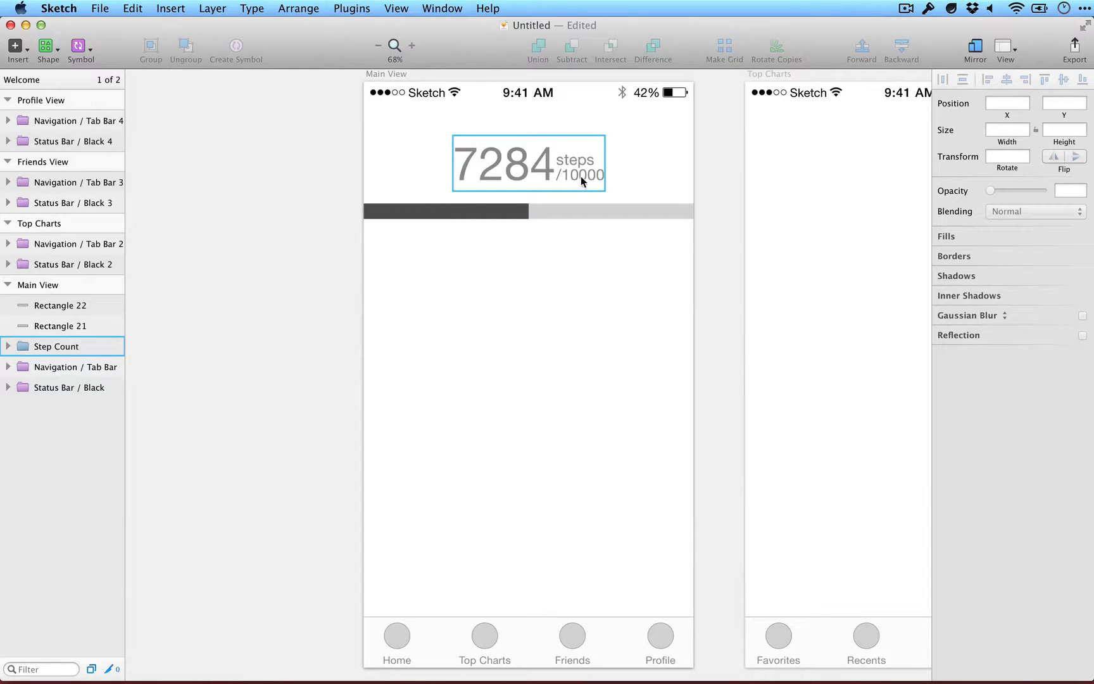
{"action": "key", "text": "alt+space"}
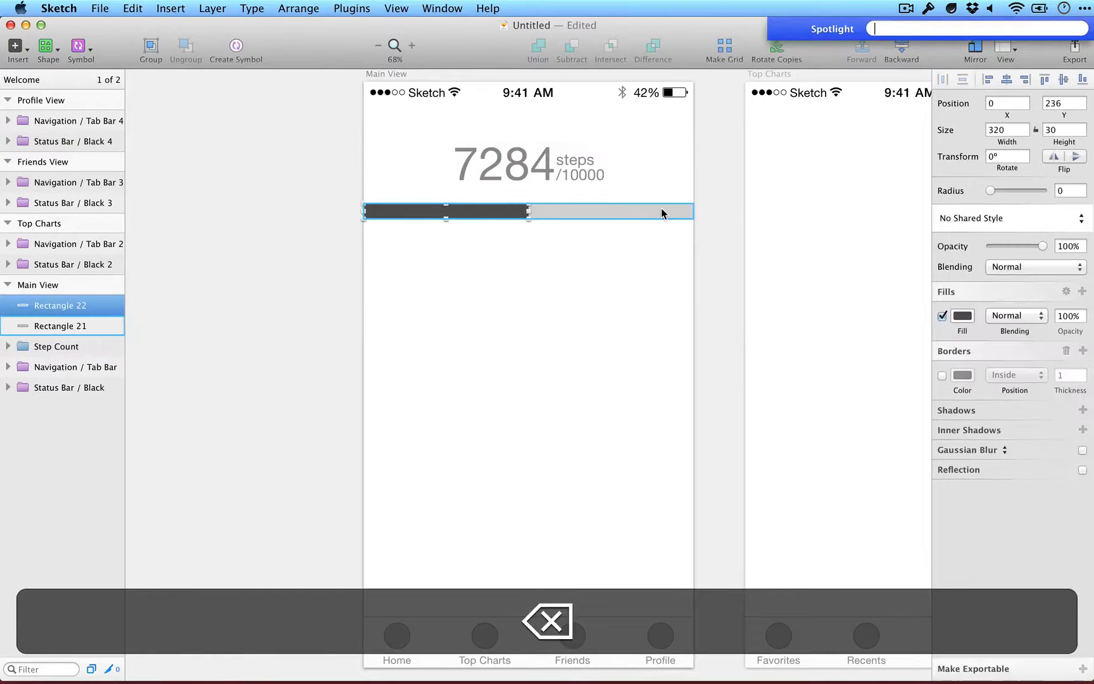
{"action": "type", "text": "(640"}
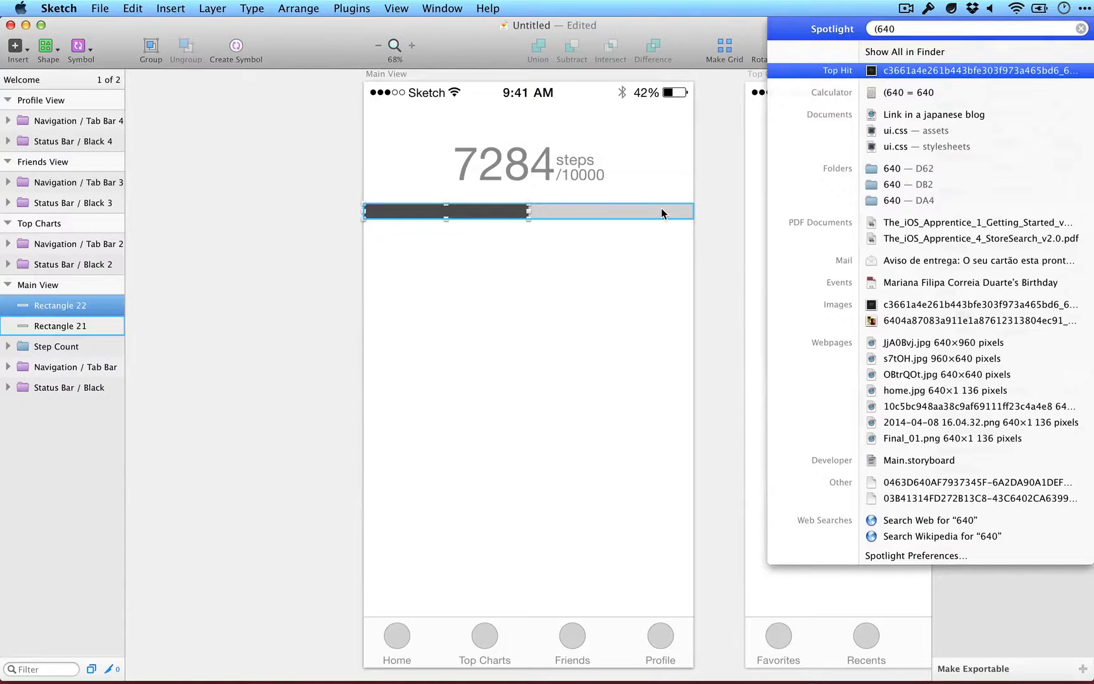
{"action": "type", "text": " * 7"}
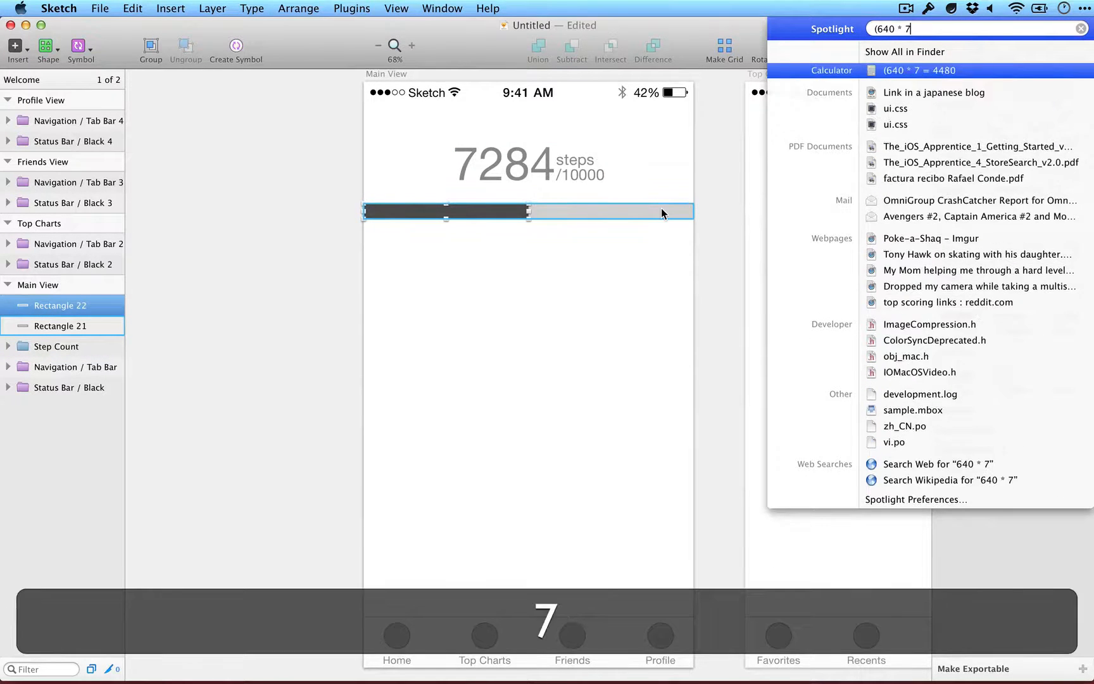
{"action": "type", "text": "284) / "}
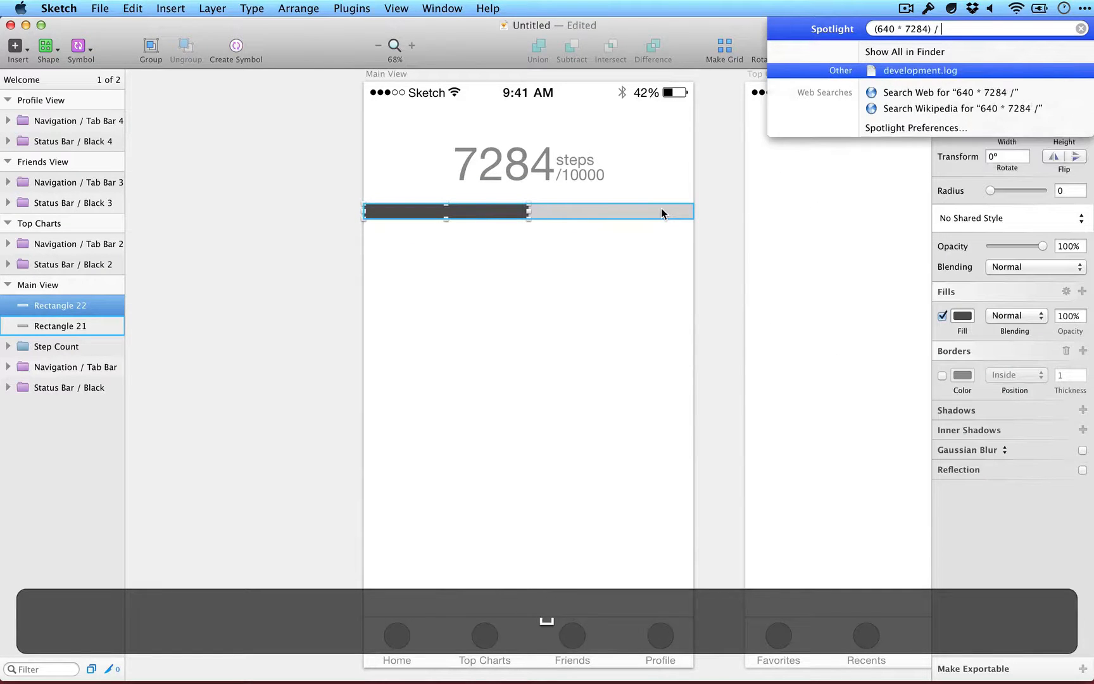
{"action": "type", "text": "10000"}
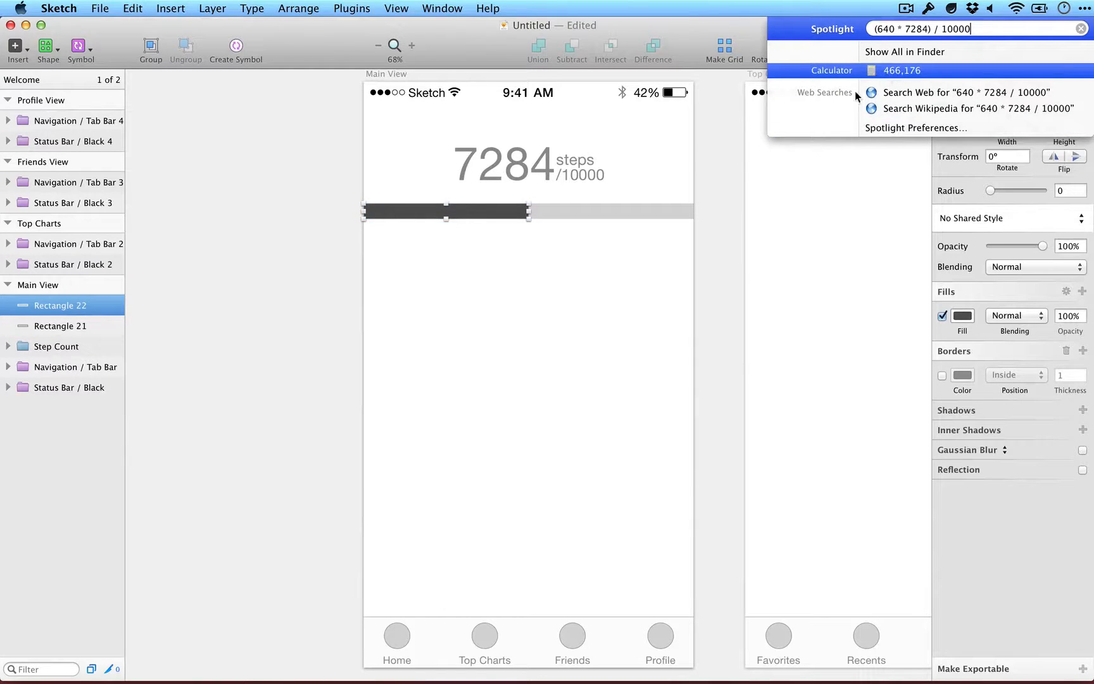
Set the dark progress rectangle's width to 466.
{"action": "left_click", "coordinate": [523, 213]}
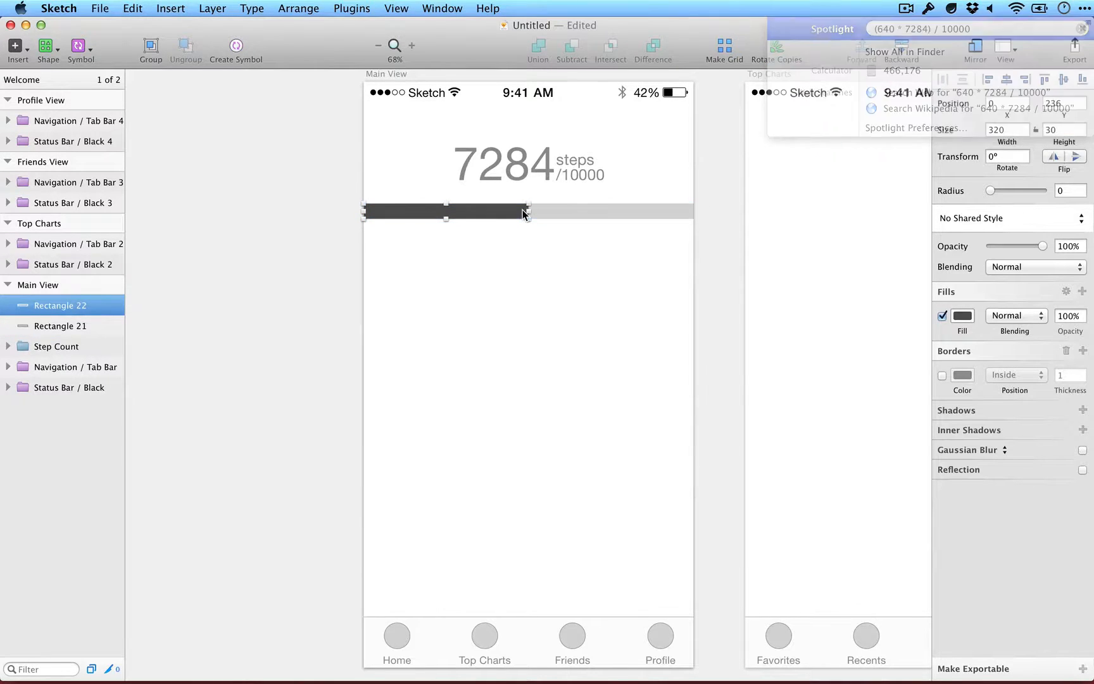
{"action": "left_click", "coordinate": [1006, 131]}
{"action": "type", "text": "466"}
{"action": "key", "text": "Return"}
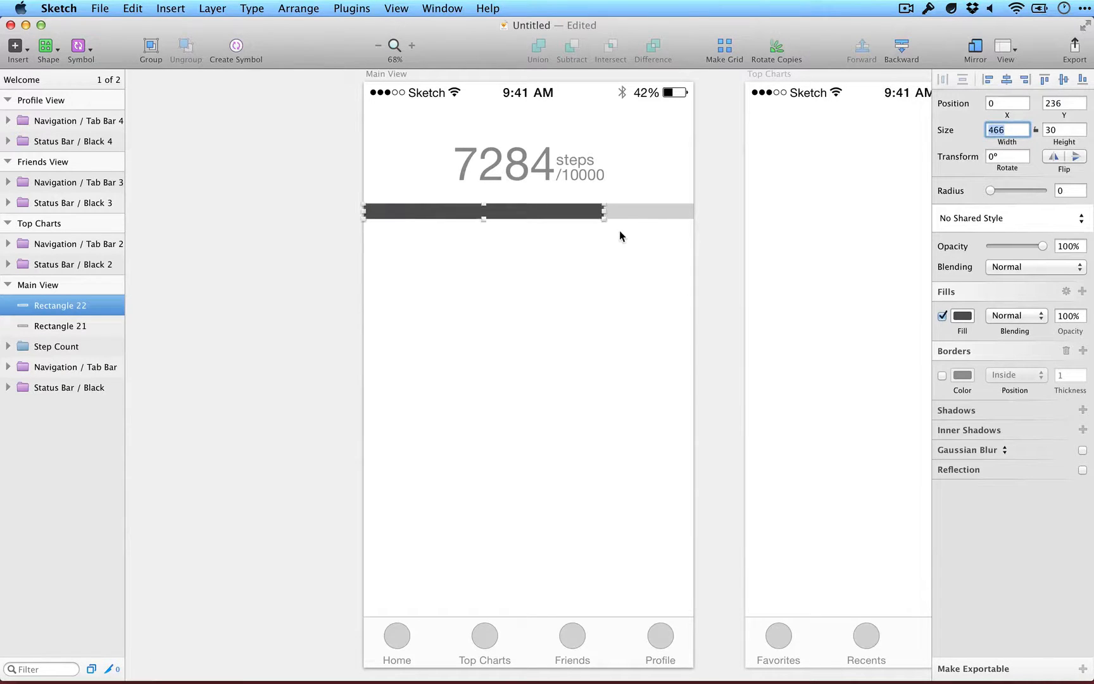
Group the dark and light bar rectangles and rename the group Progress Bar.
{"action": "key", "text": "shift"}
{"action": "left_click", "coordinate": [626, 211], "text": "shift"}
{"action": "key", "text": "shift+super+t"}
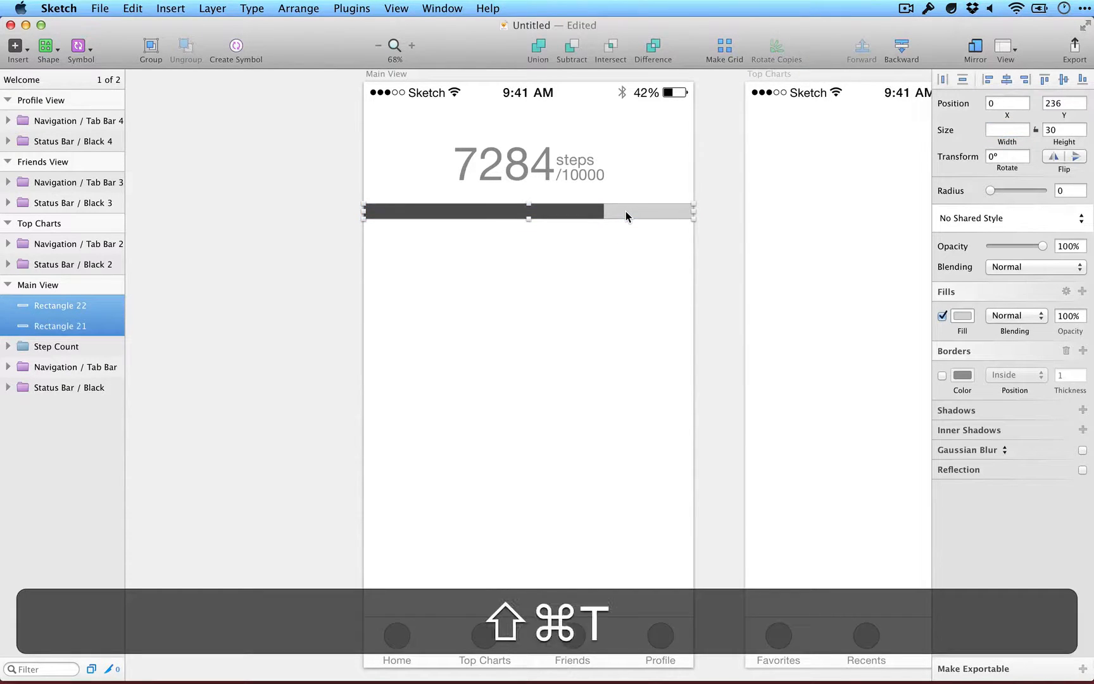
{"action": "key", "text": "super+g"}
{"action": "key", "text": "super+r"}
{"action": "key", "text": "shift+super+r"}
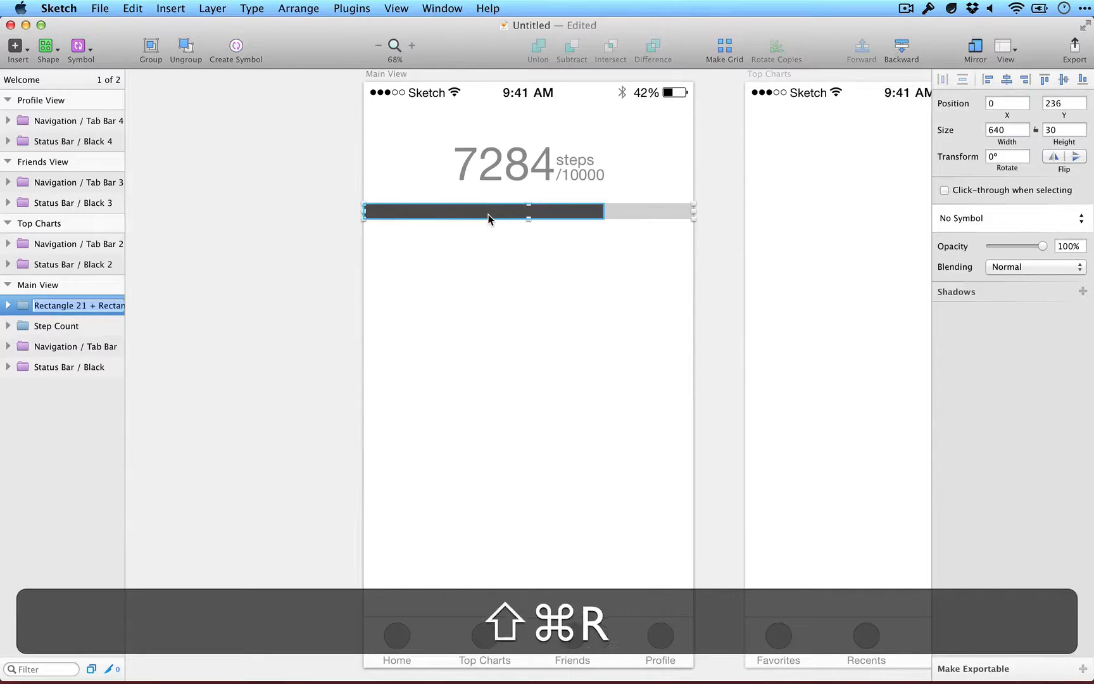
{"action": "type", "text": "Progress Bar"}
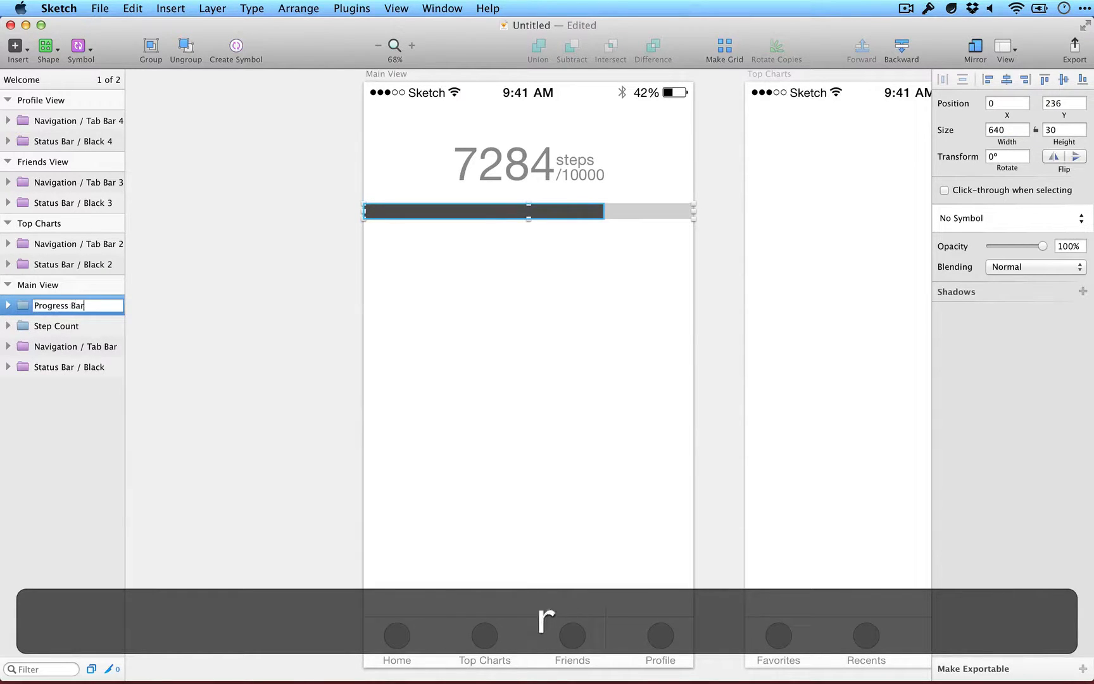
{"action": "key", "text": "Return"}
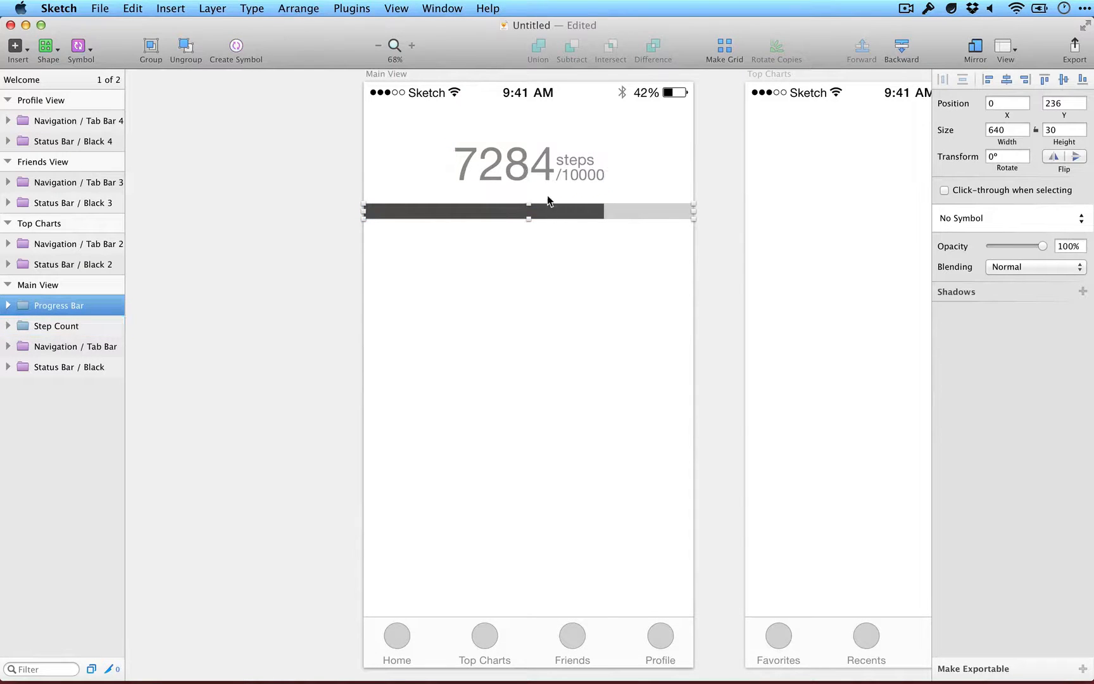
Move the Step Count group up 3 px so it sits 60 px below the status bar.
{"action": "left_click", "coordinate": [531, 168]}
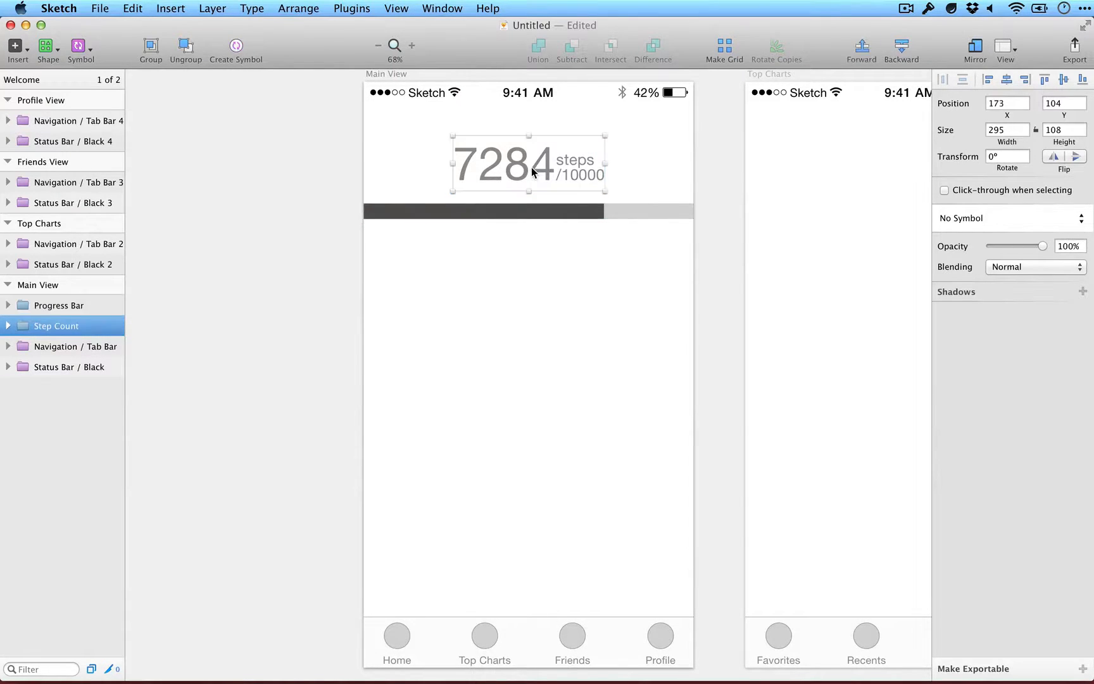
{"action": "key", "text": "alt"}
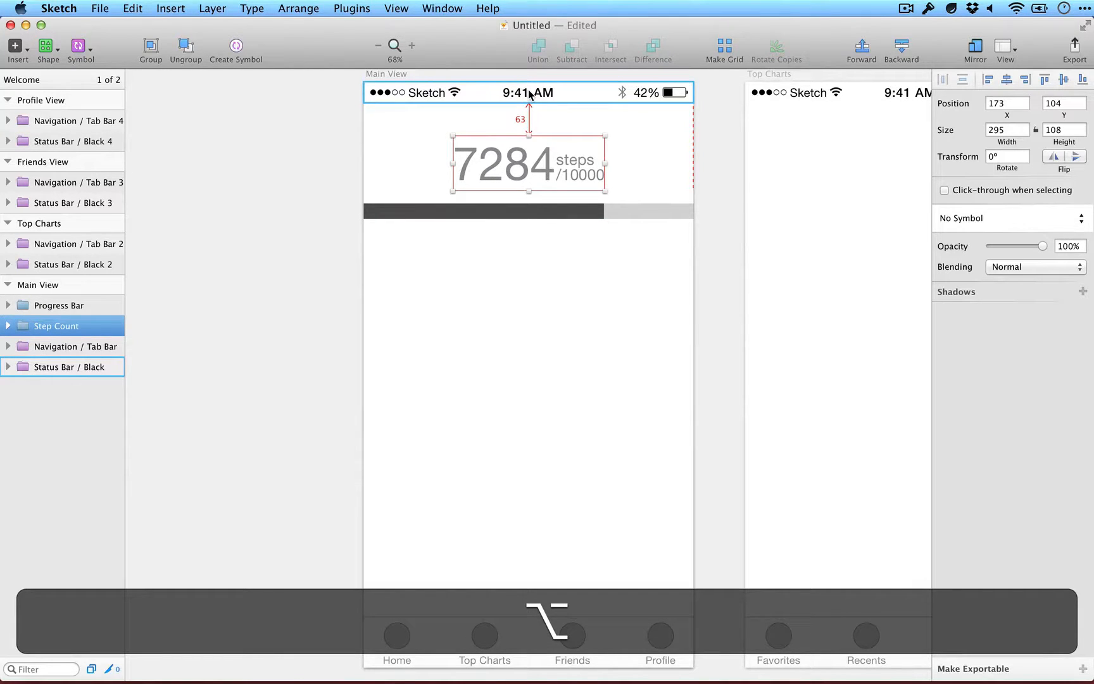
{"action": "key", "text": "alt+Up"}
{"action": "key", "text": "alt+Up"}
{"action": "key", "text": "alt+Up"}
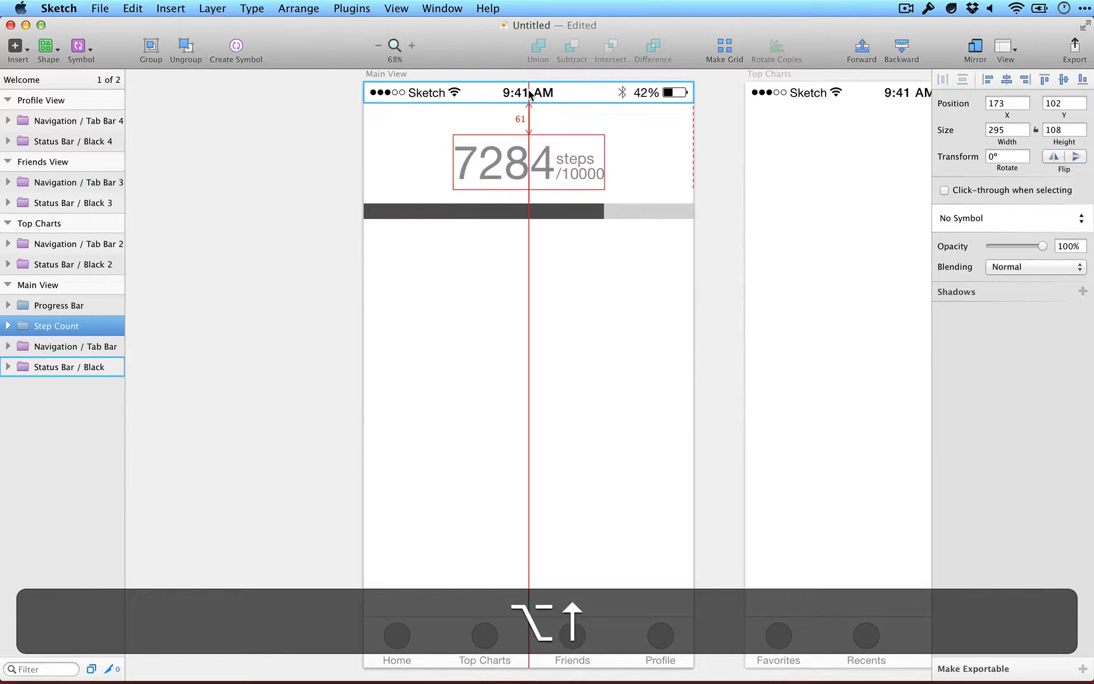
Move the Progress Bar group down to Y 269, leaving a 60 px gap beneath the Step Count group.
{"action": "left_click", "coordinate": [522, 206]}
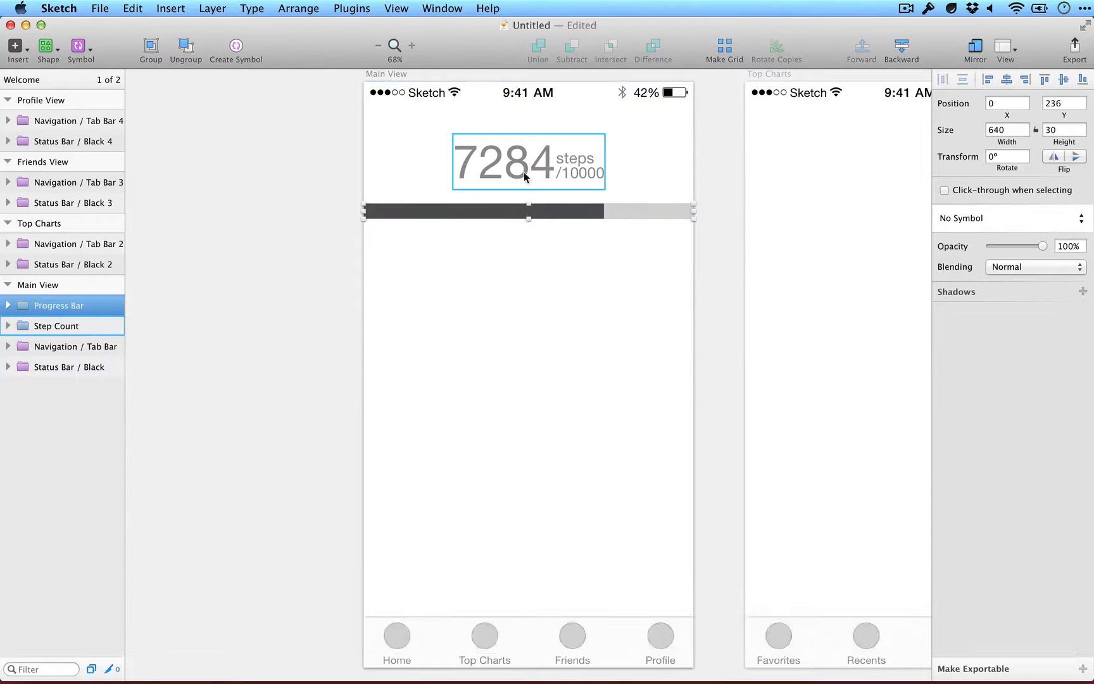
{"action": "key", "text": "shift+alt"}
{"action": "key", "text": "shift+alt+Down"}
{"action": "key", "text": "shift+alt+Down"}
{"action": "key", "text": "shift+alt+Down"}
{"action": "key", "text": "shift+alt+Down"}
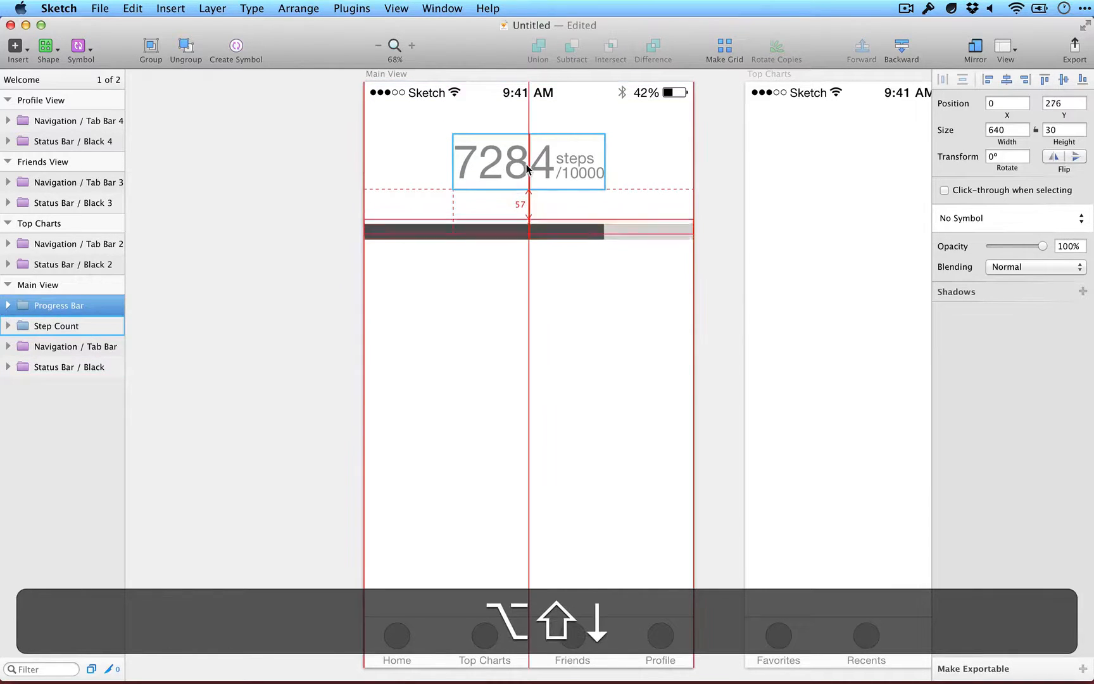
{"action": "key", "text": "alt+Up"}
{"action": "key", "text": "alt+Up"}
{"action": "key", "text": "alt+Up"}
{"action": "key", "text": "alt+Up"}
{"action": "key", "text": "alt+Up"}
{"action": "key", "text": "alt+Up"}
{"action": "key", "text": "alt+Up"}
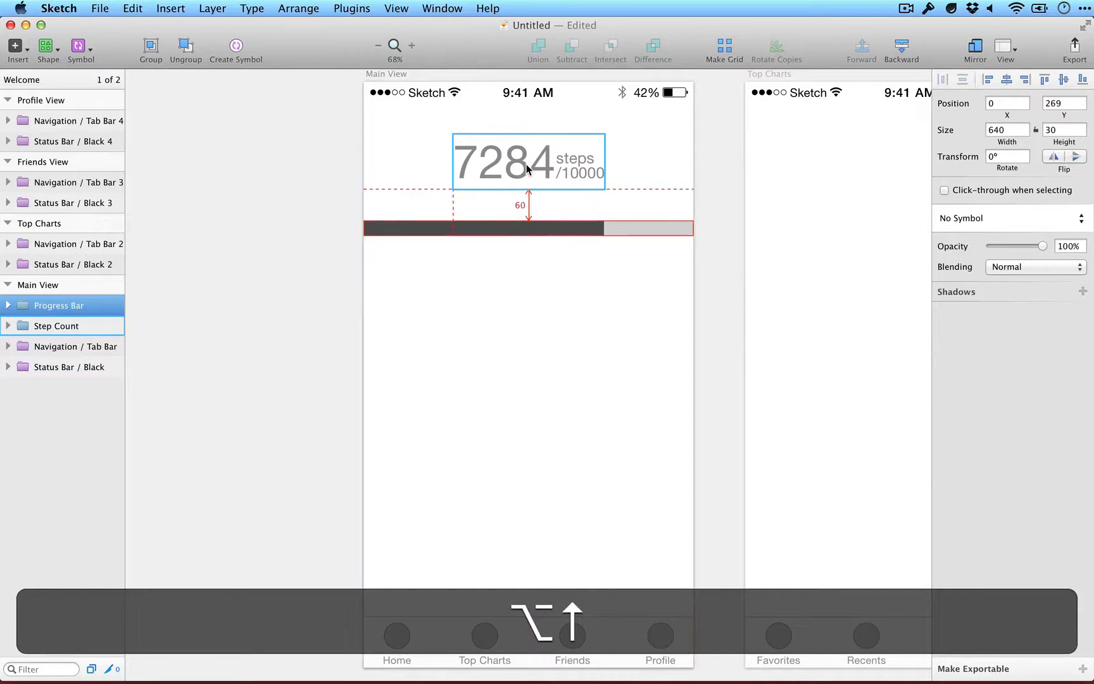
{"action": "left_click", "coordinate": [512, 275]}
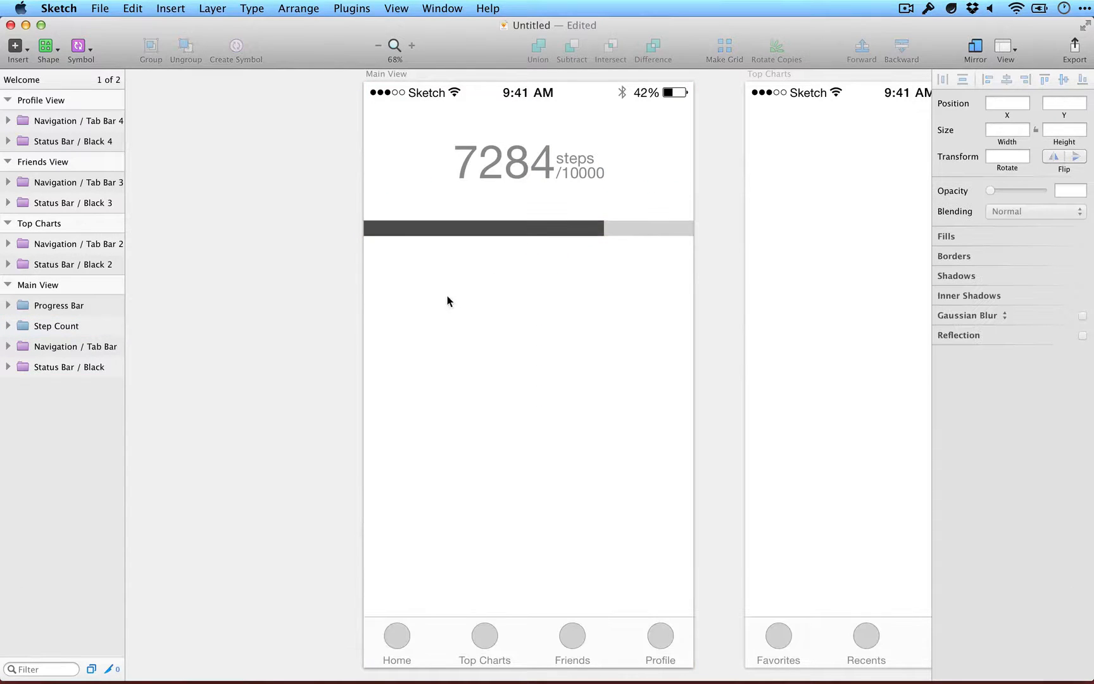
Draw an avatar circle near the artboard's left edge beneath the progress bar.
{"action": "scroll", "coordinate": [495, 289], "scroll_direction": "down", "scroll_amount": 3}
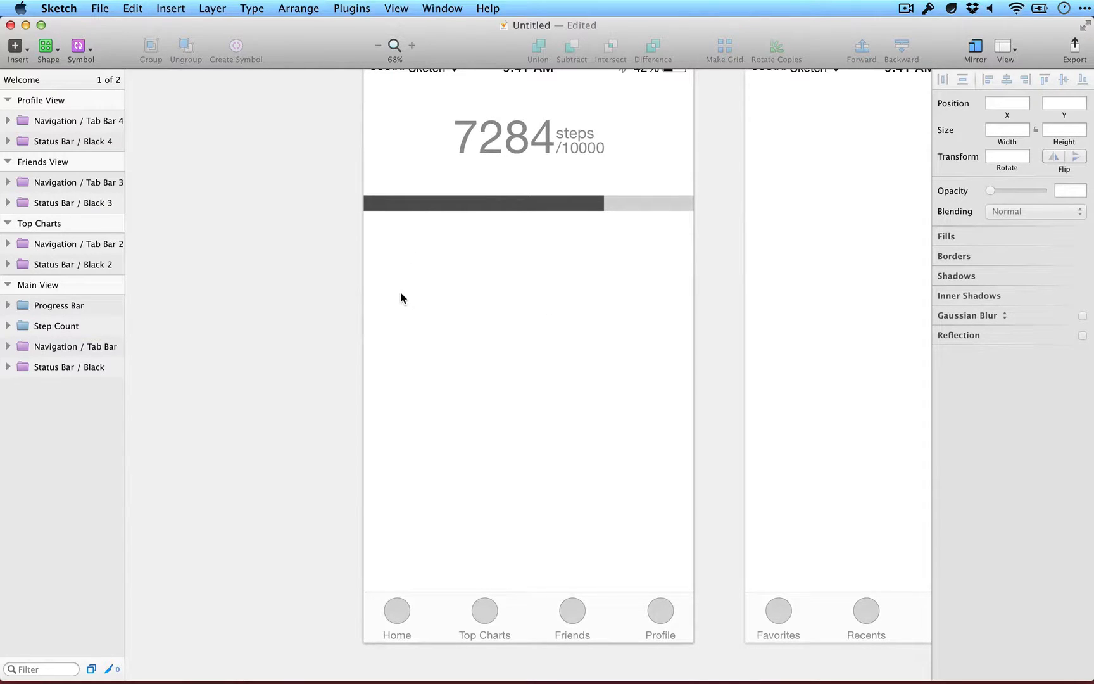
{"action": "key", "text": "o"}
{"action": "left_click_drag", "start_coordinate": [373, 244], "coordinate": [456, 303]}
{"action": "key", "text": "alt+Right"}
Add a text reading Name Person beside the circle and a second text reading 2993 beneath it.
{"action": "key", "text": "t"}
{"action": "left_click", "coordinate": [448, 267]}
{"action": "type", "text": "Name Person"}
{"action": "key", "text": "Escape"}
{"action": "key", "text": "Return"}
{"action": "type", "text": "2993"}
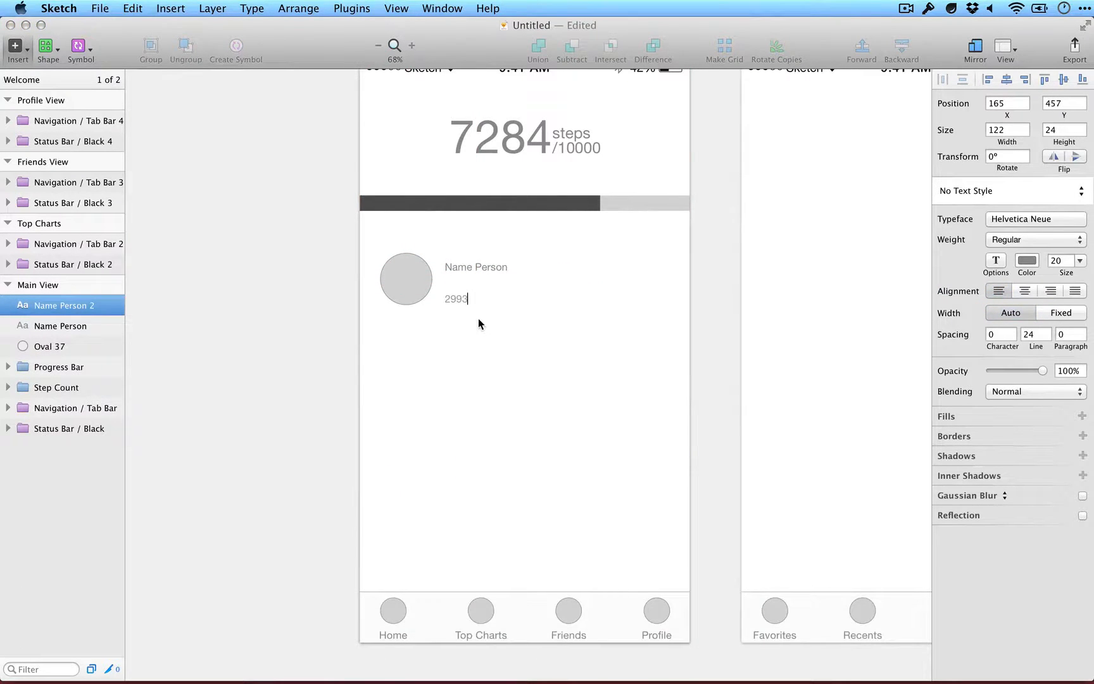
Enlarge the 2993 text to size 40 and set the Name Person text to size 25.
{"action": "key", "text": "Escape"}
{"action": "left_click", "coordinate": [1064, 261]}
{"action": "key", "text": "shift+Up"}
{"action": "key", "text": "shift+Up"}
{"action": "left_click", "coordinate": [476, 267]}
{"action": "left_click", "coordinate": [1067, 262]}
{"action": "key", "text": "shift+Up"}
{"action": "key", "text": "Down"}
{"action": "key", "text": "Down"}
{"action": "key", "text": "Down"}
{"action": "key", "text": "Down"}
{"action": "key", "text": "Down"}
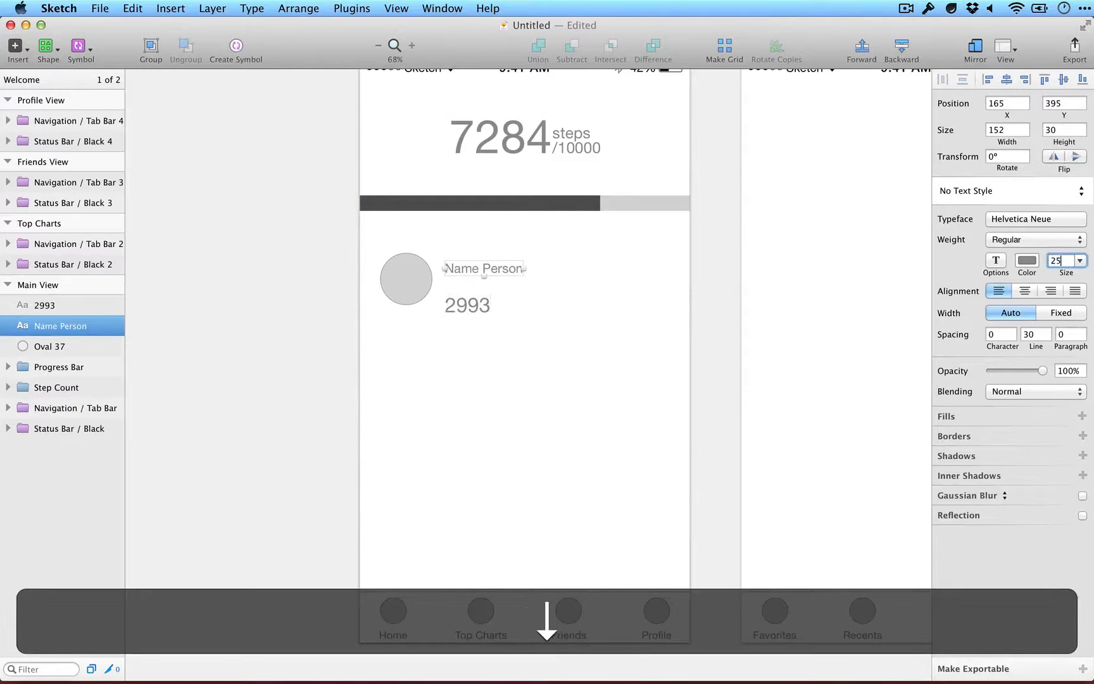
Reposition the Name Person text beside the circle and enlarge the 2993 text beneath it to size 50.
{"action": "mouse_move", "coordinate": [474, 269]}
{"action": "left_mouse_down"}
{"action": "mouse_move", "coordinate": [464, 265]}
{"action": "mouse_move", "coordinate": [482, 274]}
{"action": "left_mouse_up"}
{"action": "left_click_drag", "start_coordinate": [461, 307], "coordinate": [523, 298]}
{"action": "key", "text": "Left"}
{"action": "key", "text": "shift+Up"}
Try a separate size 25 text reading steps beside the 2993 count and delete it.
{"action": "double_click", "coordinate": [534, 296]}
{"action": "key", "text": "super+a"}
{"action": "type", "text": "steps"}
{"action": "left_click", "coordinate": [552, 324]}
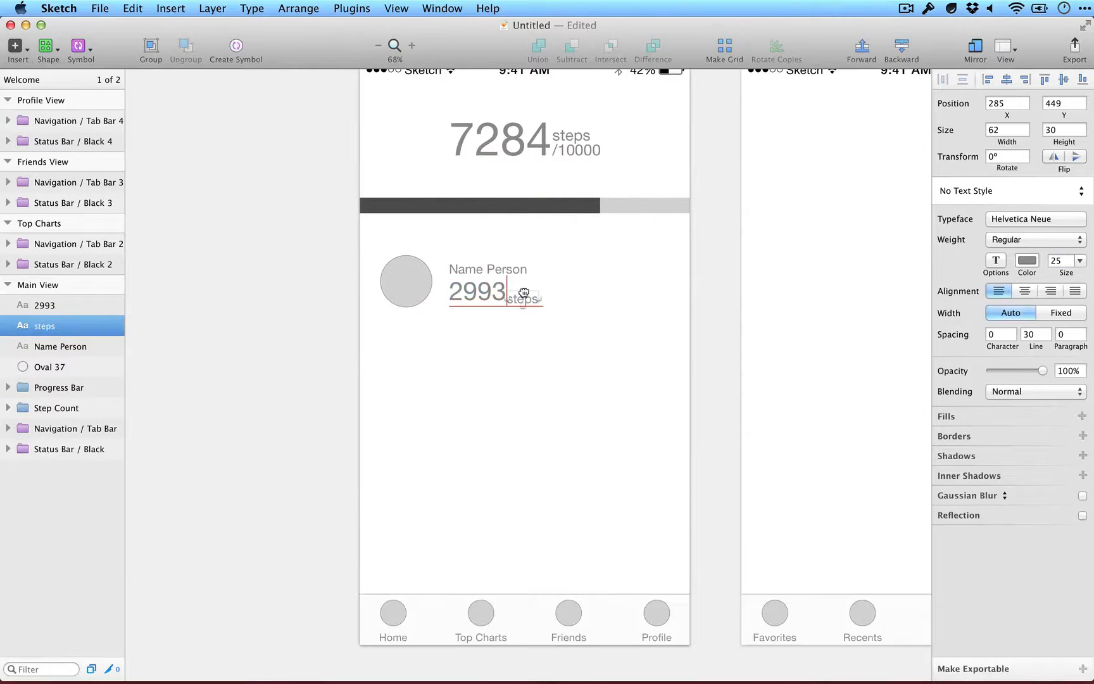
{"action": "key", "text": "Escape"}
{"action": "left_click", "coordinate": [517, 300]}
{"action": "key", "text": "BackSpace"}
Append the word steps to the 2993 text and reduce only that word's font size.
{"action": "double_click", "coordinate": [476, 292]}
{"action": "key", "text": "Right"}
{"action": "type", "text": "steps"}
{"action": "key", "text": "Left"}
{"action": "key", "text": "Left"}
{"action": "key", "text": "Left"}
{"action": "key", "text": "Left"}
{"action": "key", "text": "Left"}
{"action": "key", "text": "alt+shift+Right"}
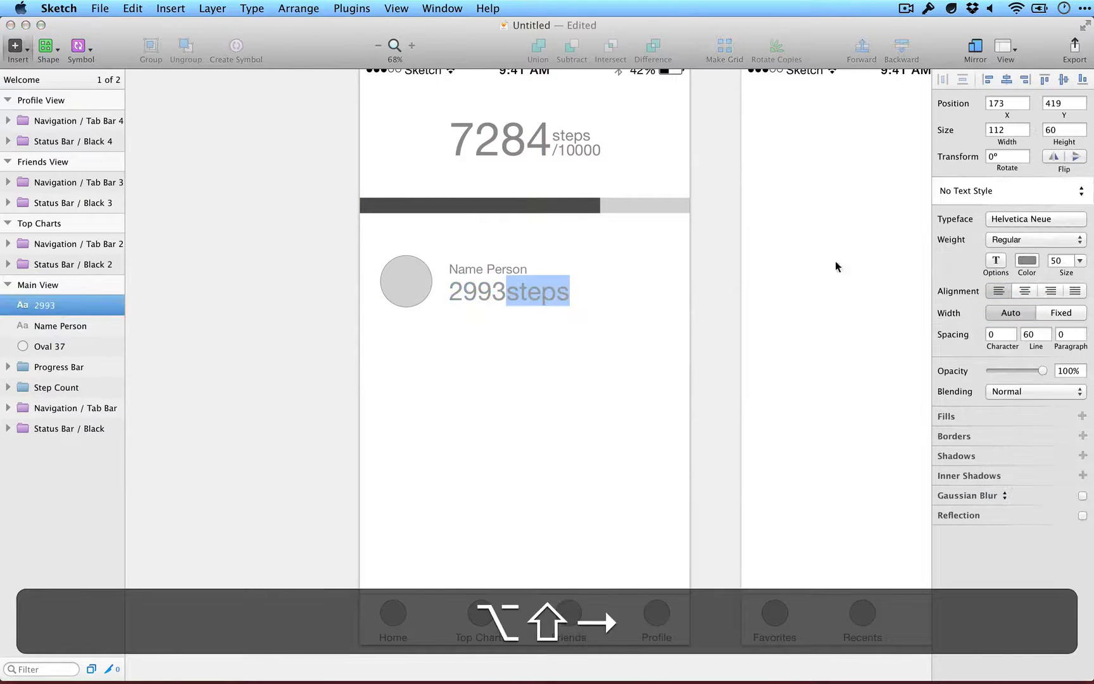
{"action": "left_click", "coordinate": [1057, 261]}
{"action": "key", "text": "shift+Down"}
{"action": "key", "text": "shift+Down"}
{"action": "left_click", "coordinate": [513, 326]}
Move the Name Person and 2993 steps texts together closer to the circle.
{"action": "left_click", "coordinate": [518, 361]}
{"action": "left_click", "coordinate": [496, 265], "text": "shift"}
{"action": "left_click_drag", "start_coordinate": [480, 280], "coordinate": [472, 278]}
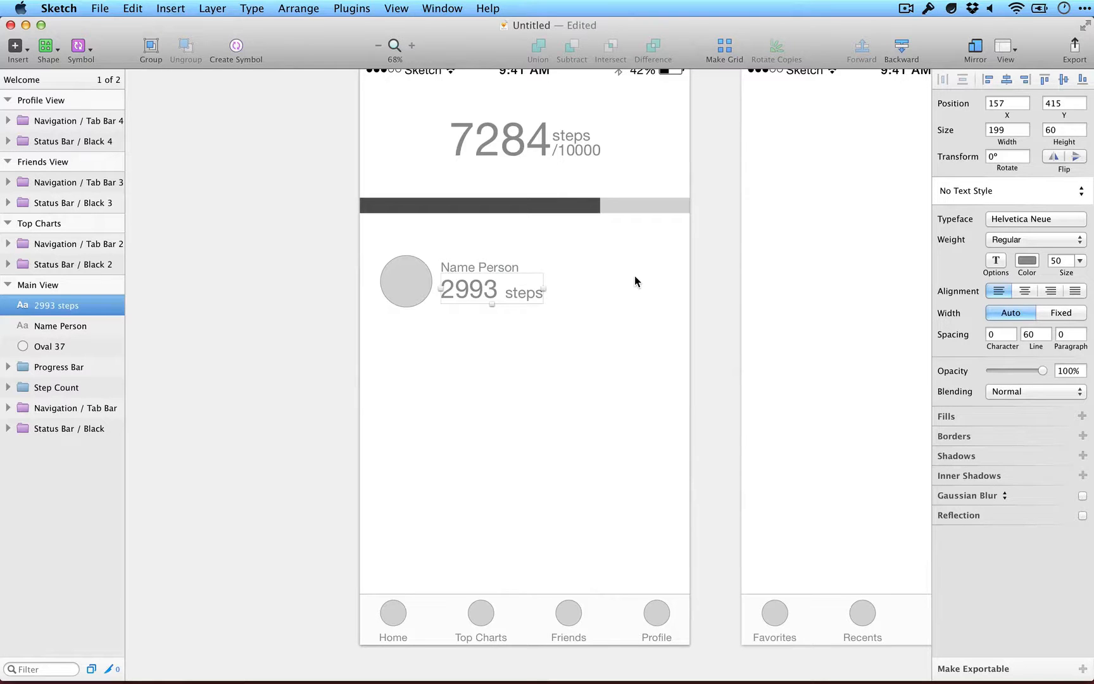
Draw a 30 px circle at the far end of the friend entry and centre it vertically with the large circle.
{"action": "key", "text": "o"}
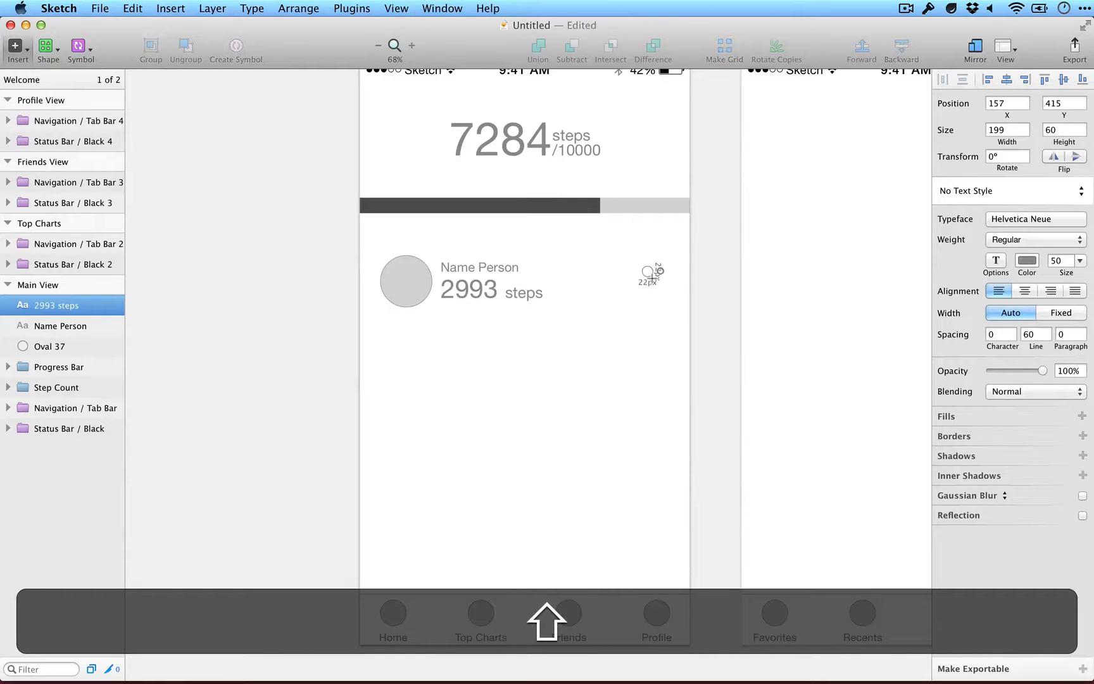
{"action": "left_click_drag", "start_coordinate": [652, 278], "coordinate": [655, 294]}
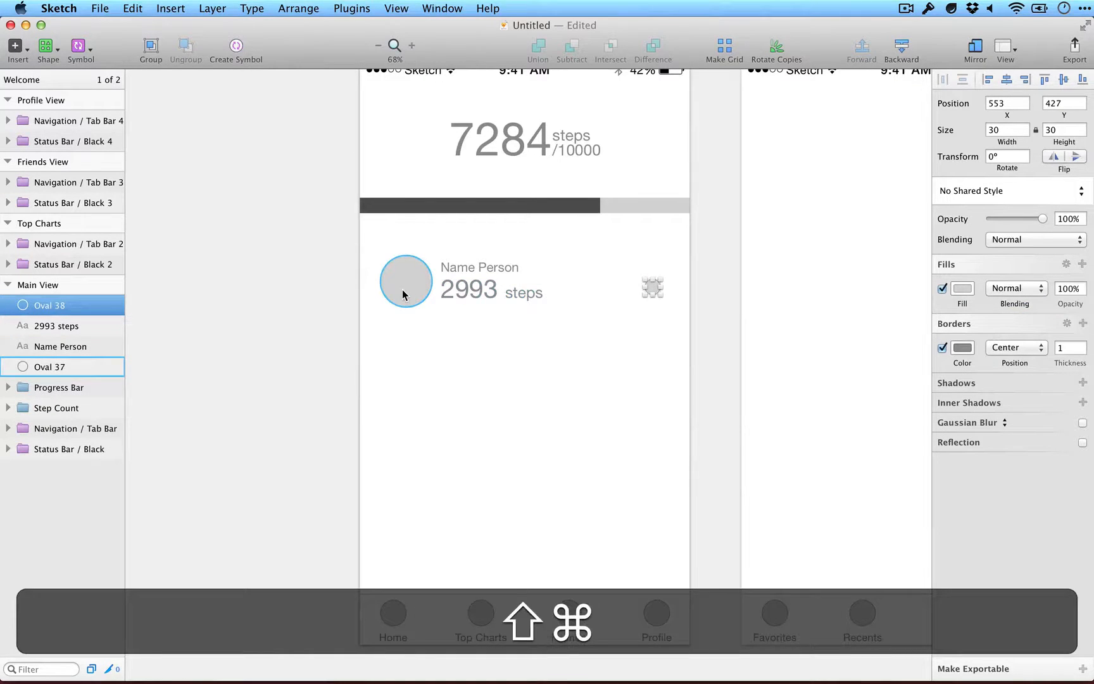
{"action": "left_click", "coordinate": [403, 294], "text": "shift+super"}
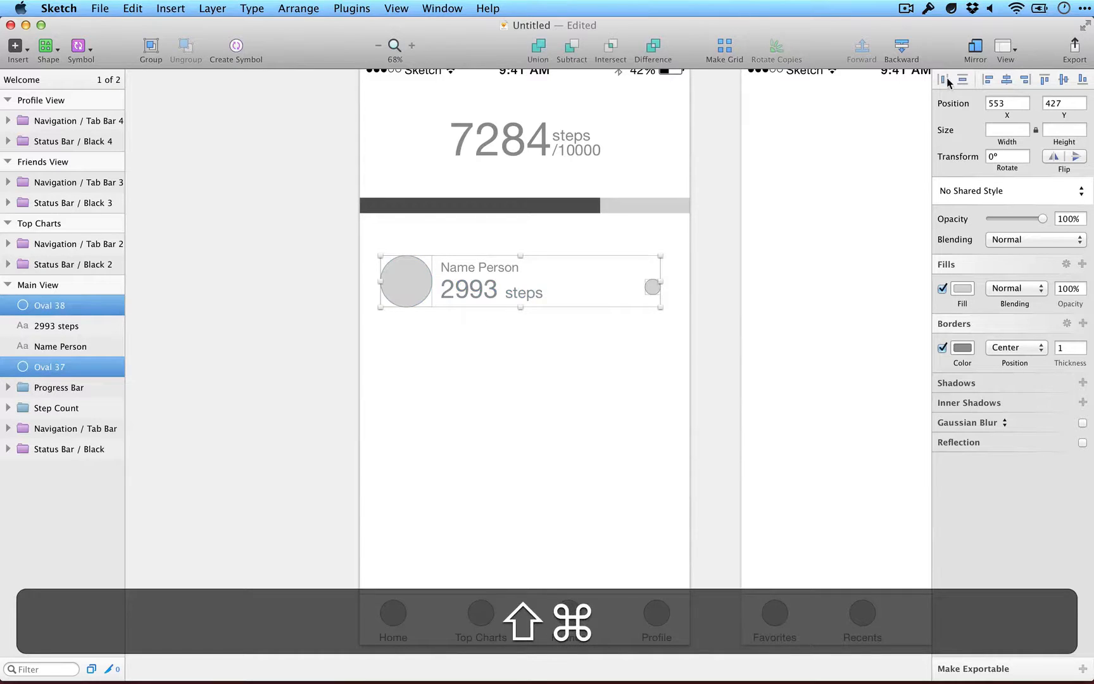
{"action": "left_click", "coordinate": [1064, 80]}
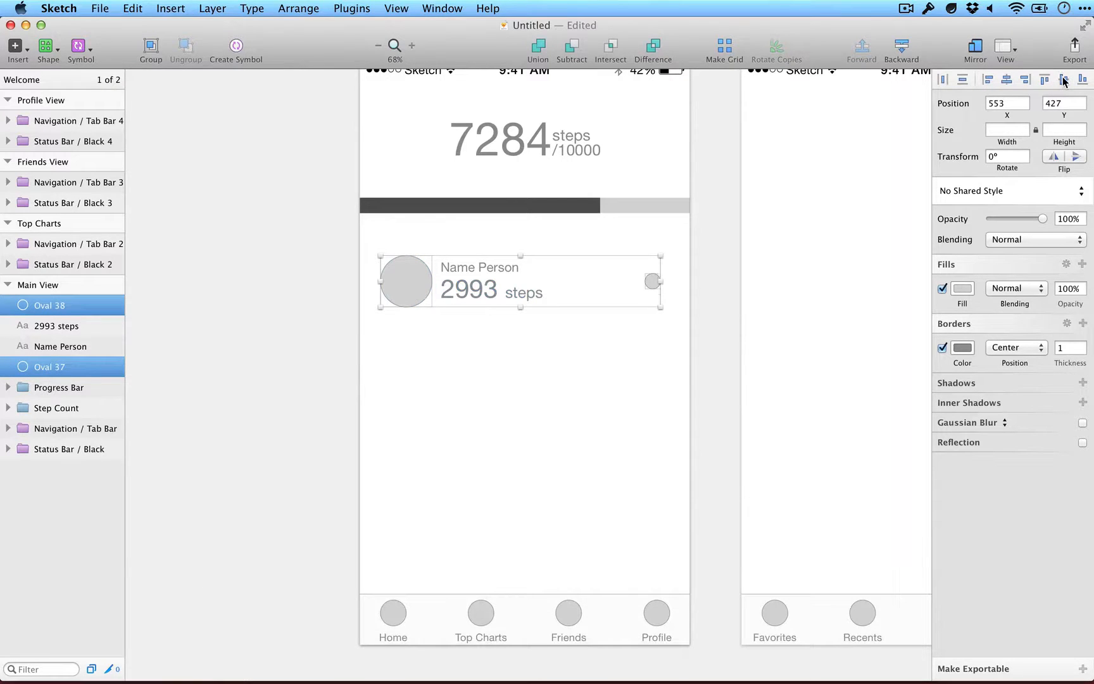
{"action": "left_click", "coordinate": [636, 347]}
Remove the borders from the small and large circles of the friend entry.
{"action": "left_click", "coordinate": [652, 281]}
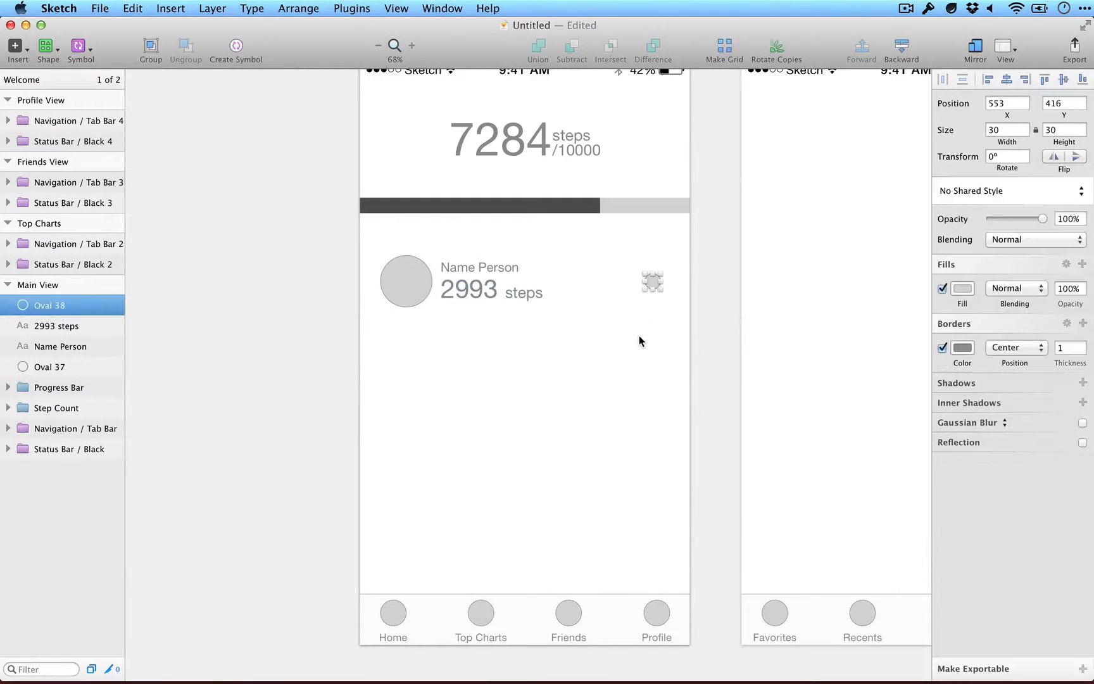
{"action": "left_click", "coordinate": [943, 347]}
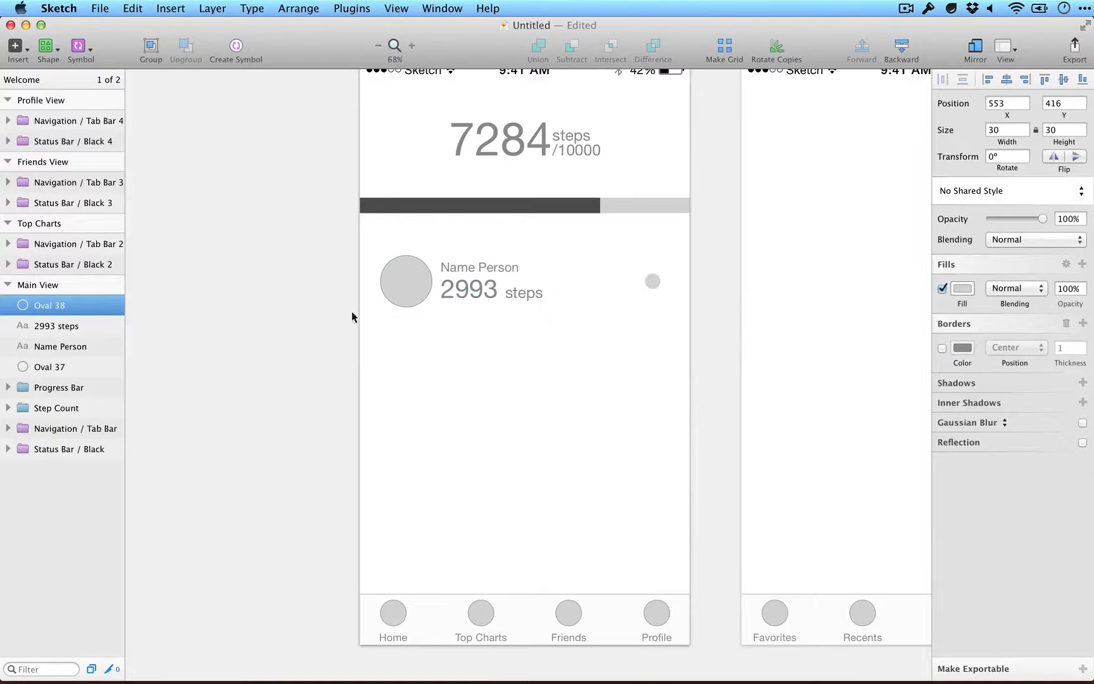
{"action": "left_click", "coordinate": [423, 273], "text": "super"}
{"action": "left_click", "coordinate": [943, 347]}
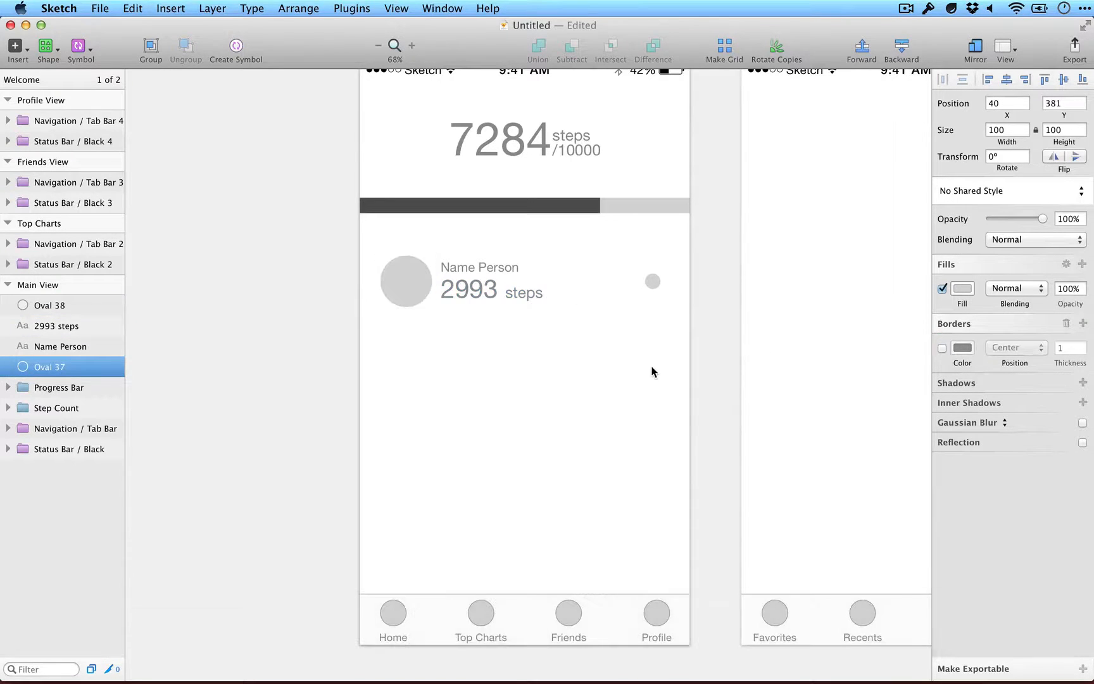
{"action": "left_click", "coordinate": [652, 371]}
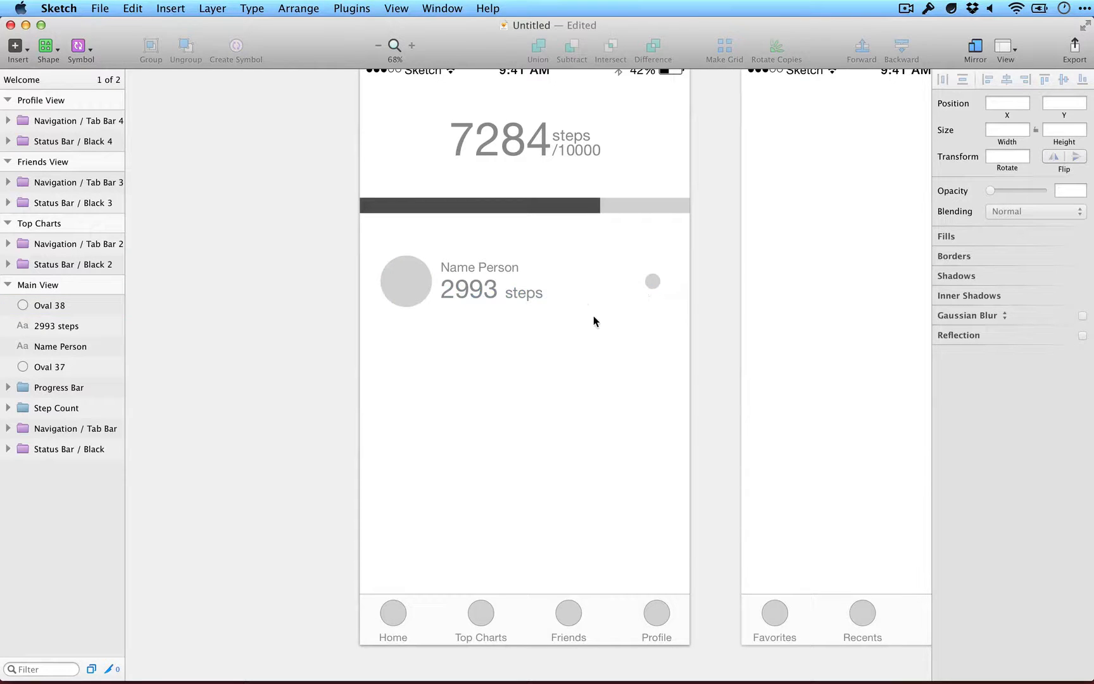
Group the two circles and two texts of the entry and name the group Friend progress.
{"action": "left_click_drag", "start_coordinate": [695, 328], "coordinate": [370, 265]}
{"action": "key", "text": "super+g"}
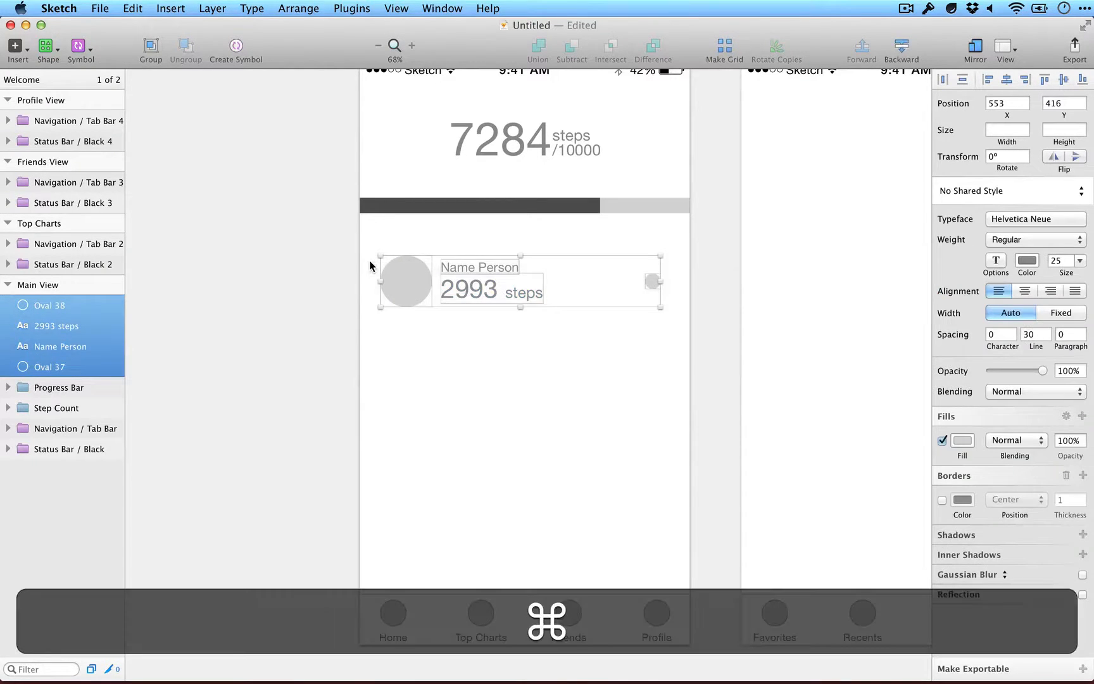
{"action": "double_click", "coordinate": [57, 305]}
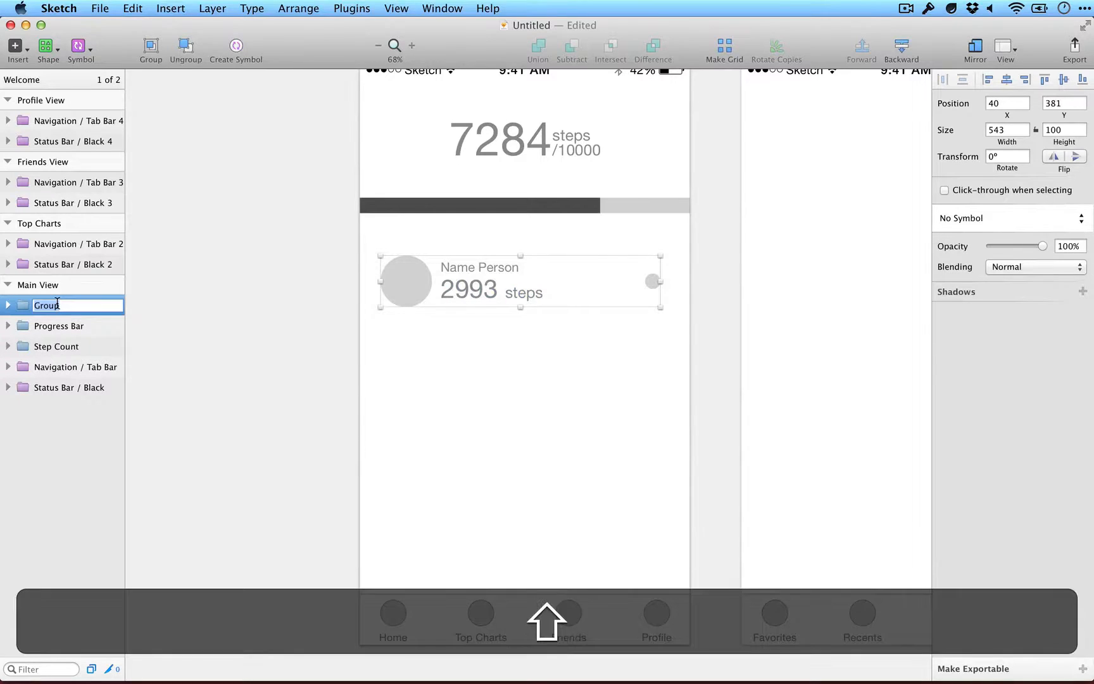
{"action": "type", "text": "Friend"}
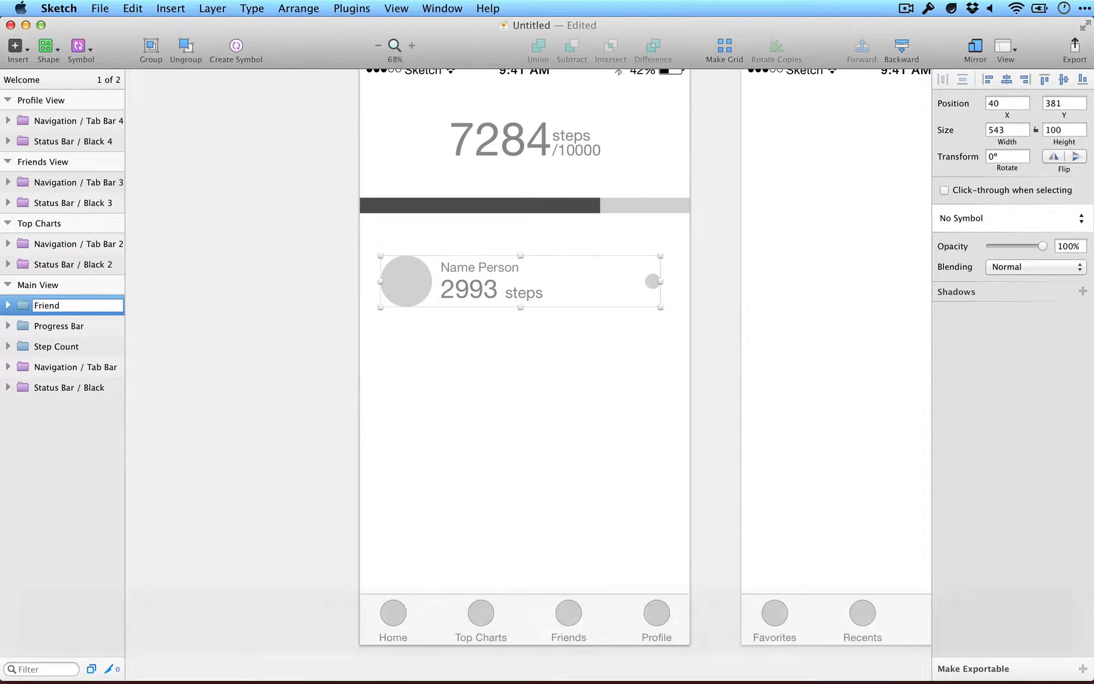
{"action": "type", "text": " progress"}
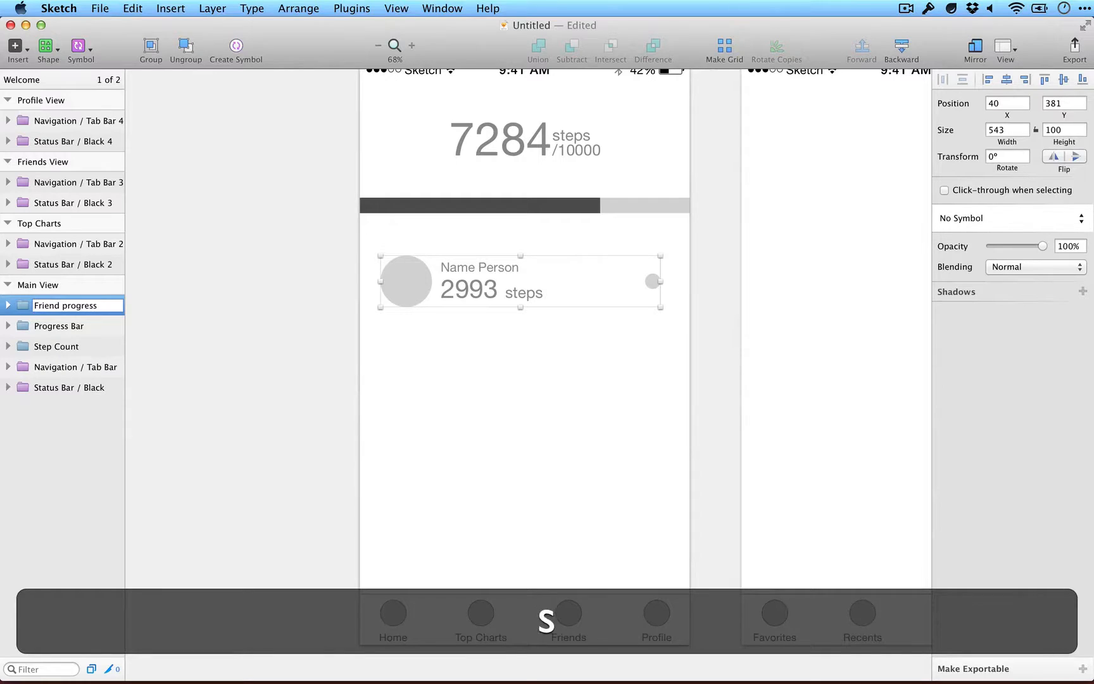
{"action": "key", "text": "Return"}
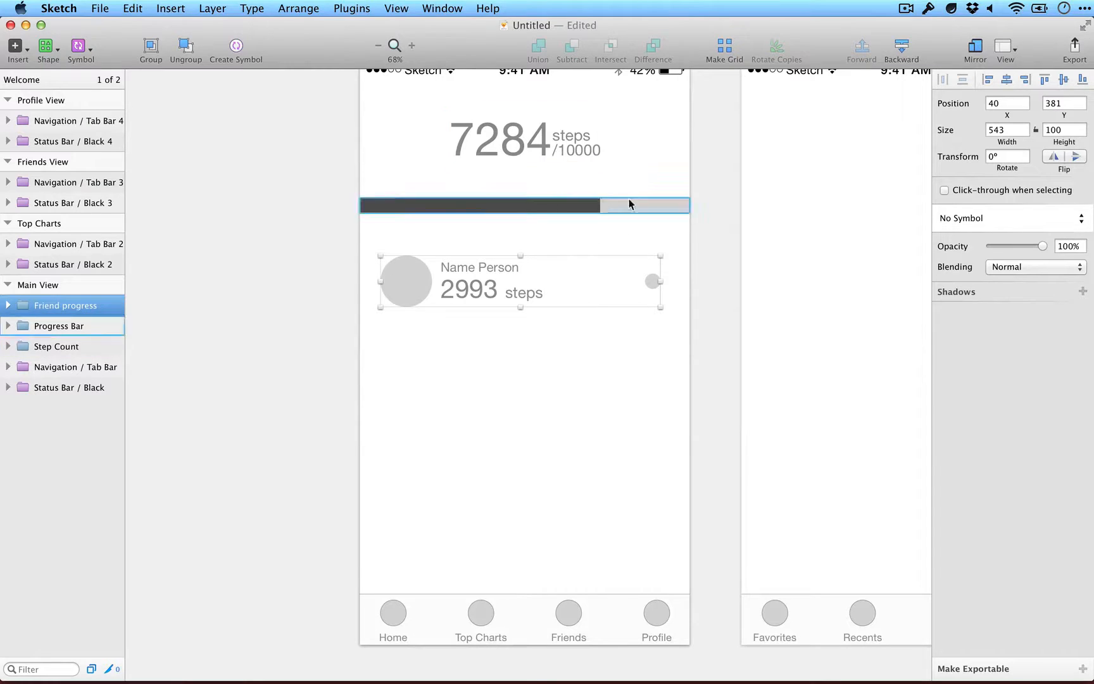
Repeat the Friend progress group as a grid of 6 rows with a 100px row margin and 1 column.
{"action": "key", "text": "super+l"}
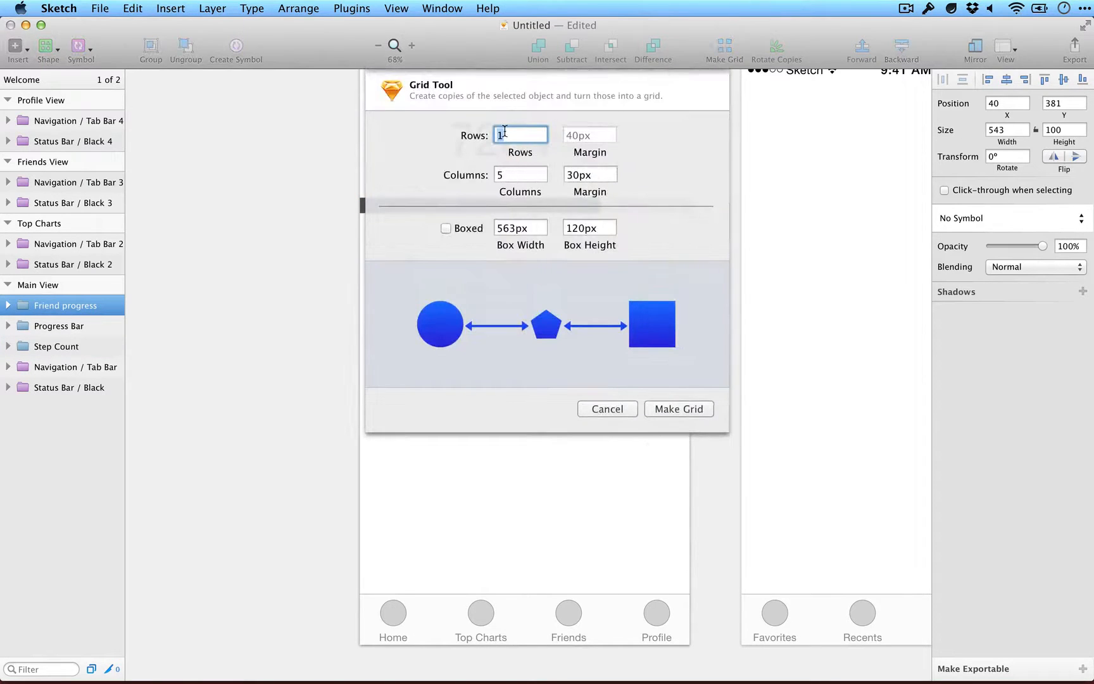
{"action": "double_click", "coordinate": [507, 174]}
{"action": "double_click", "coordinate": [511, 132]}
{"action": "type", "text": "6"}
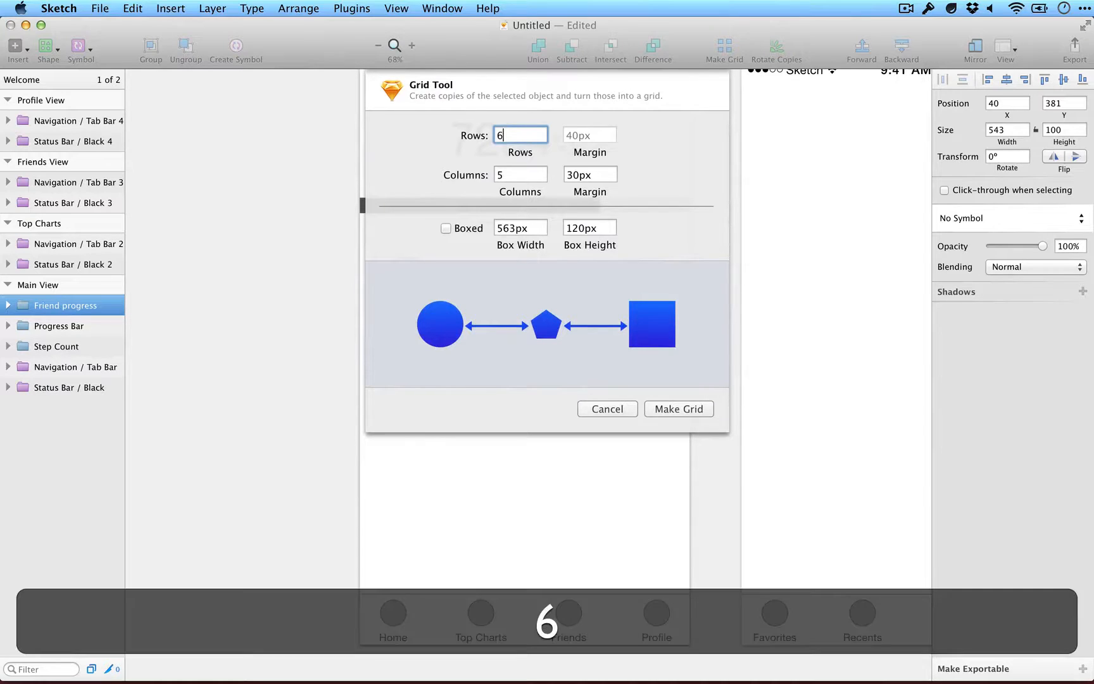
{"action": "key", "text": "Tab"}
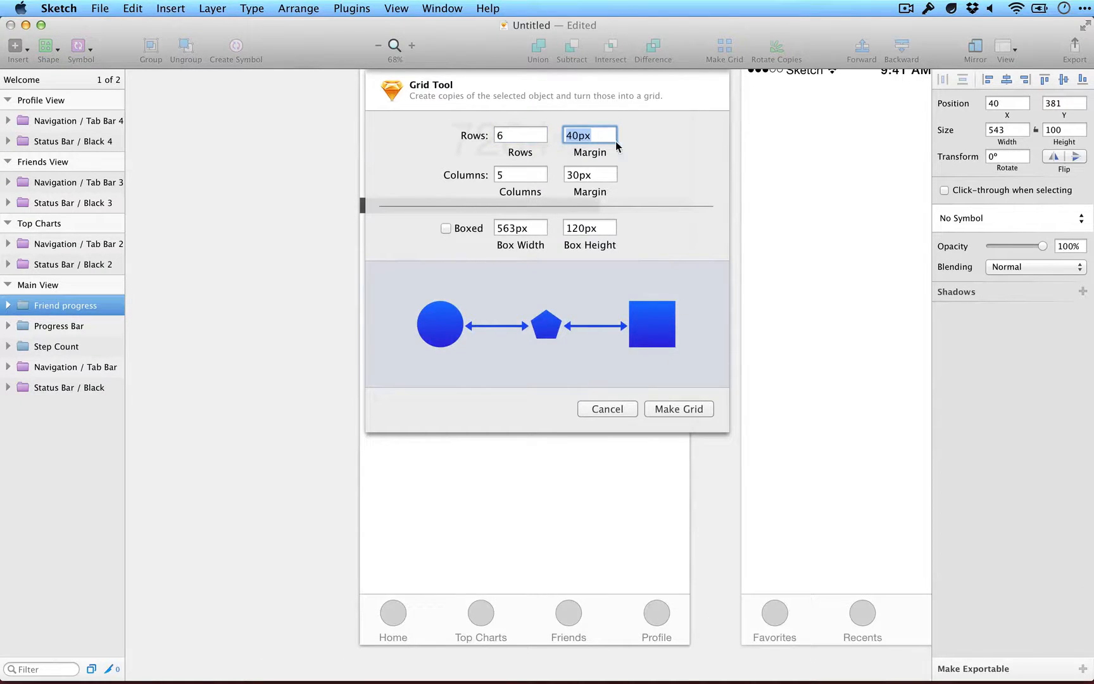
{"action": "type", "text": "100"}
{"action": "key", "text": "Tab"}
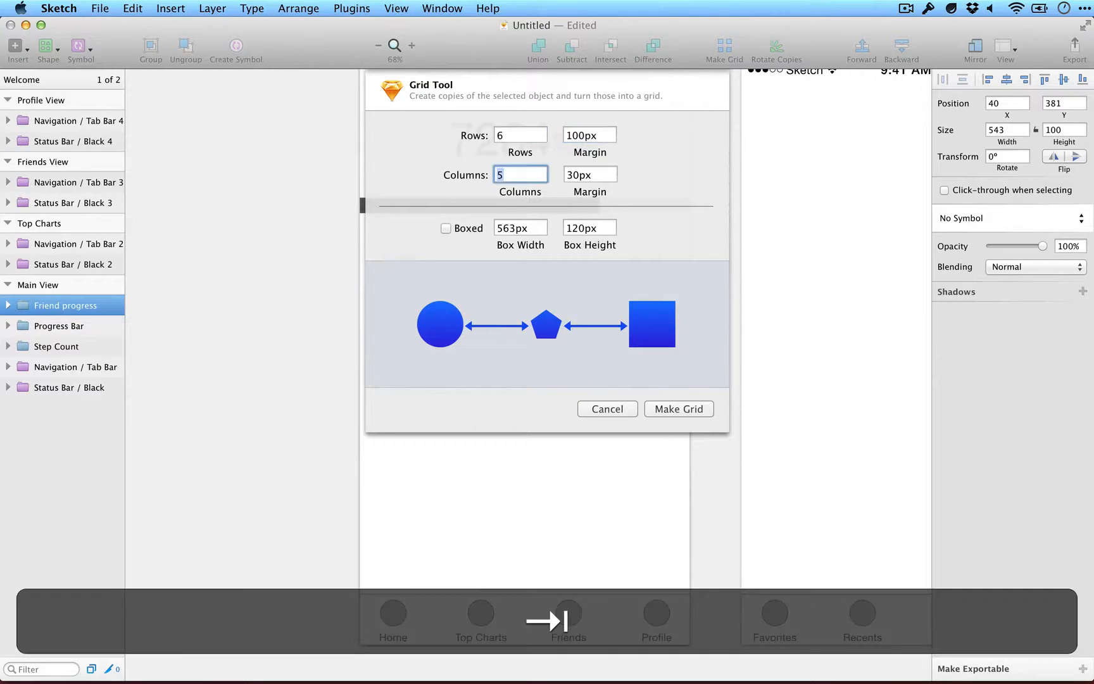
{"action": "type", "text": "0"}
{"action": "key", "text": "Tab"}
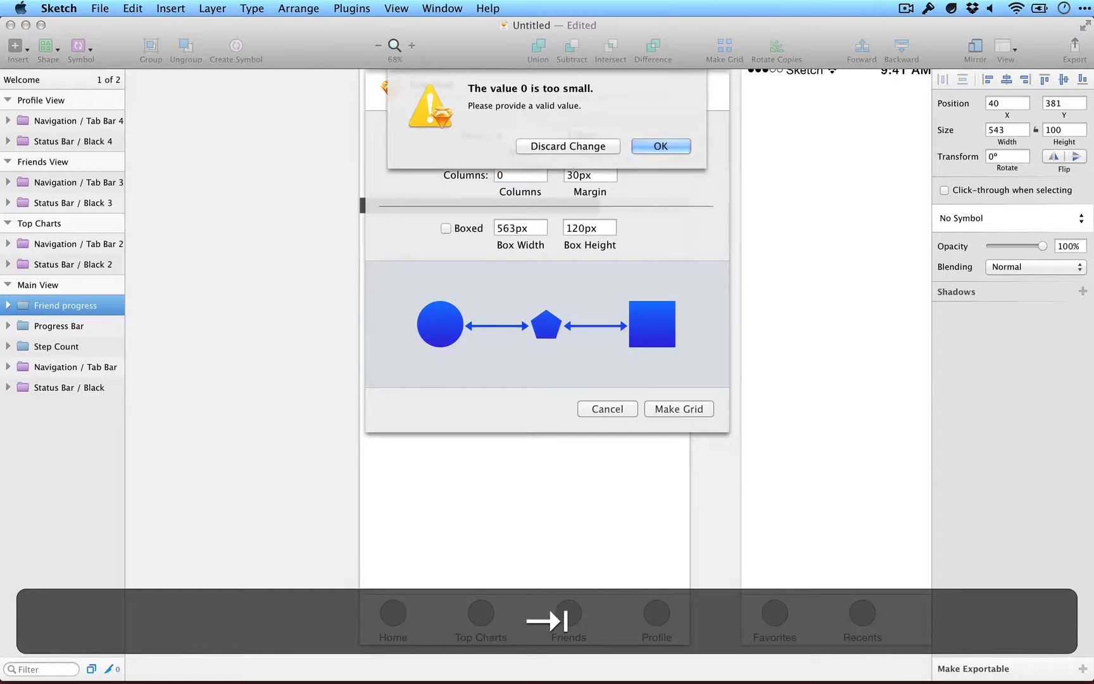
{"action": "key", "text": "Return"}
{"action": "type", "text": "1"}
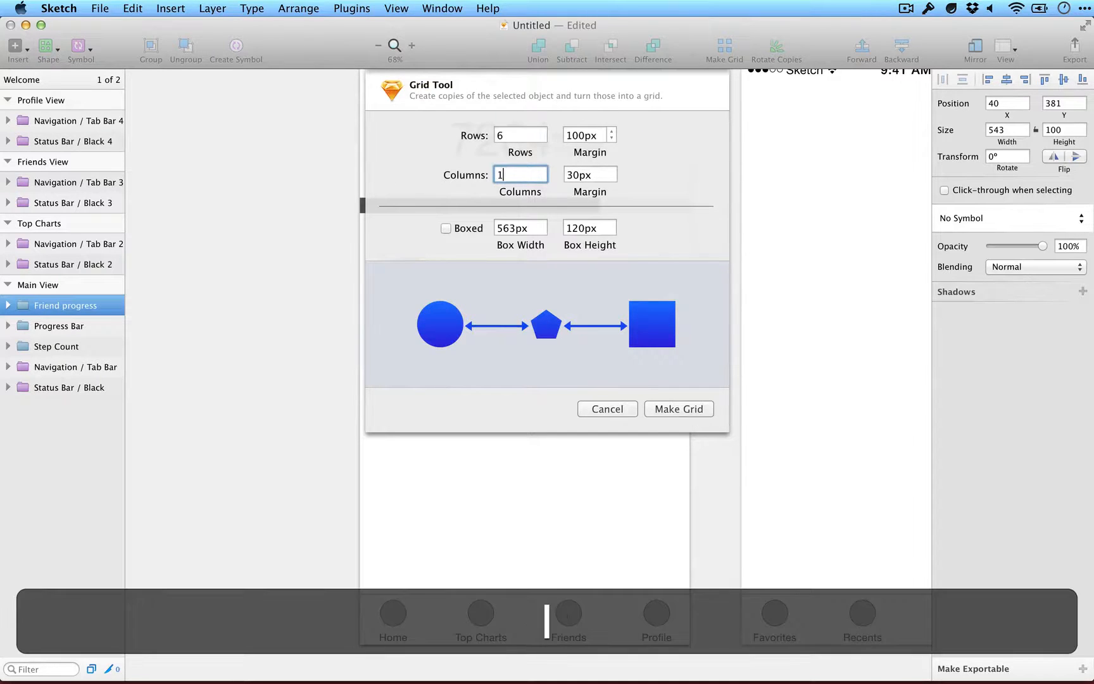
{"action": "left_click", "coordinate": [679, 408]}
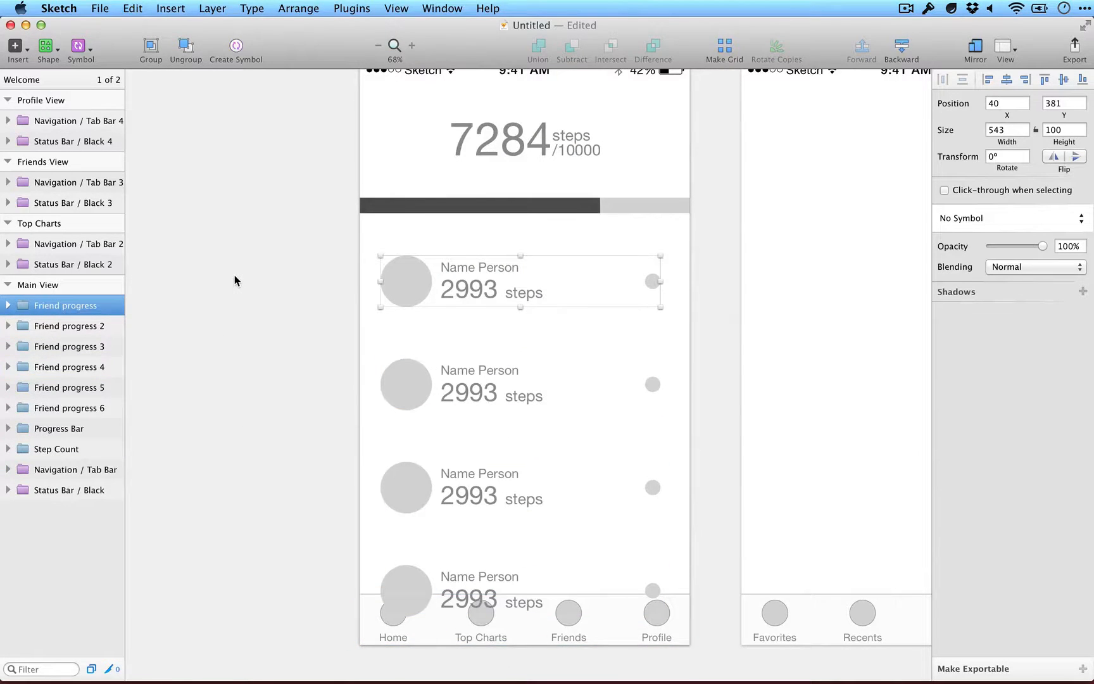
Bring the Main View's tab bar in front of all the Friend progress groups.
{"action": "scroll", "coordinate": [235, 276], "scroll_direction": "down", "scroll_amount": 3}
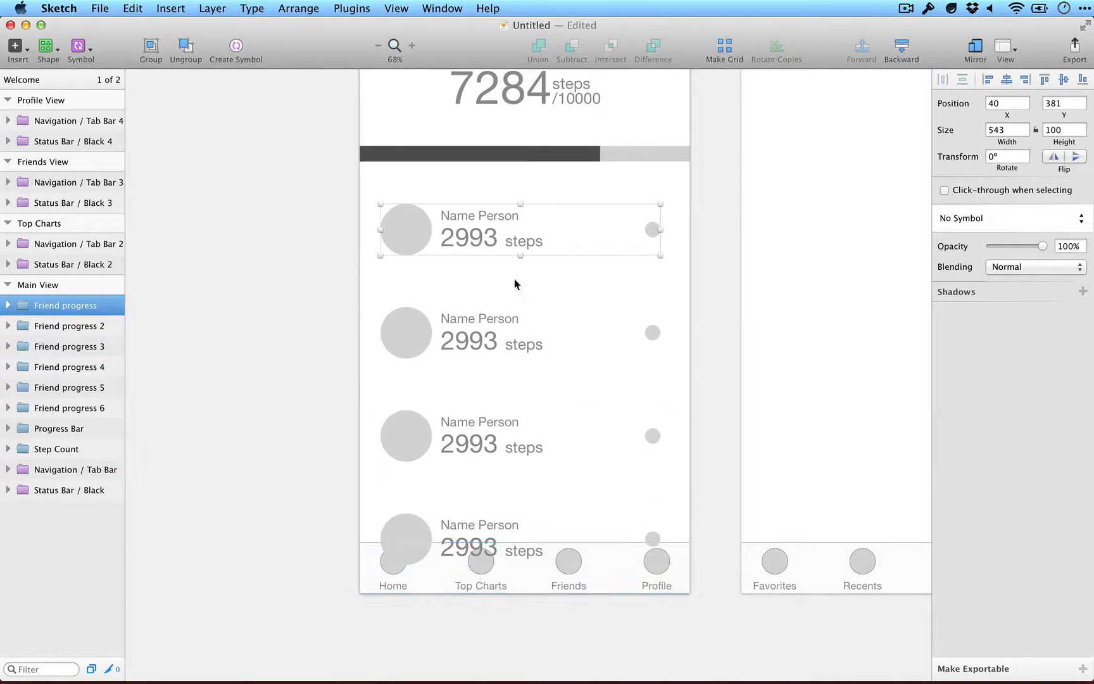
{"action": "left_click", "coordinate": [677, 570]}
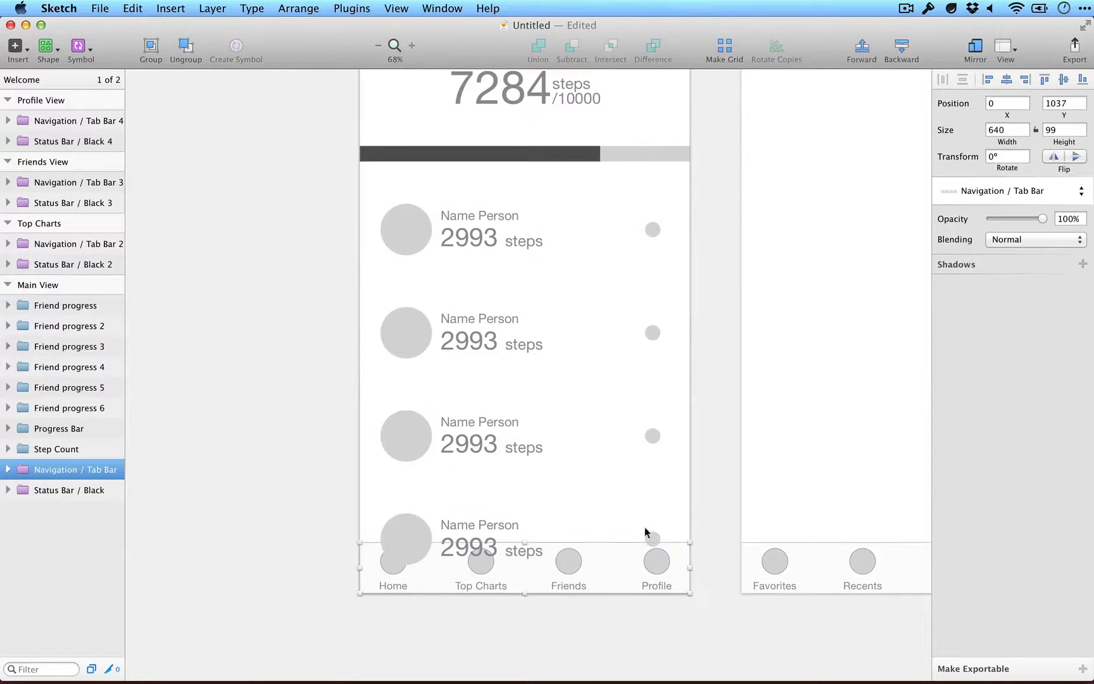
{"action": "left_click", "coordinate": [861, 48]}
{"action": "left_click", "coordinate": [862, 47]}
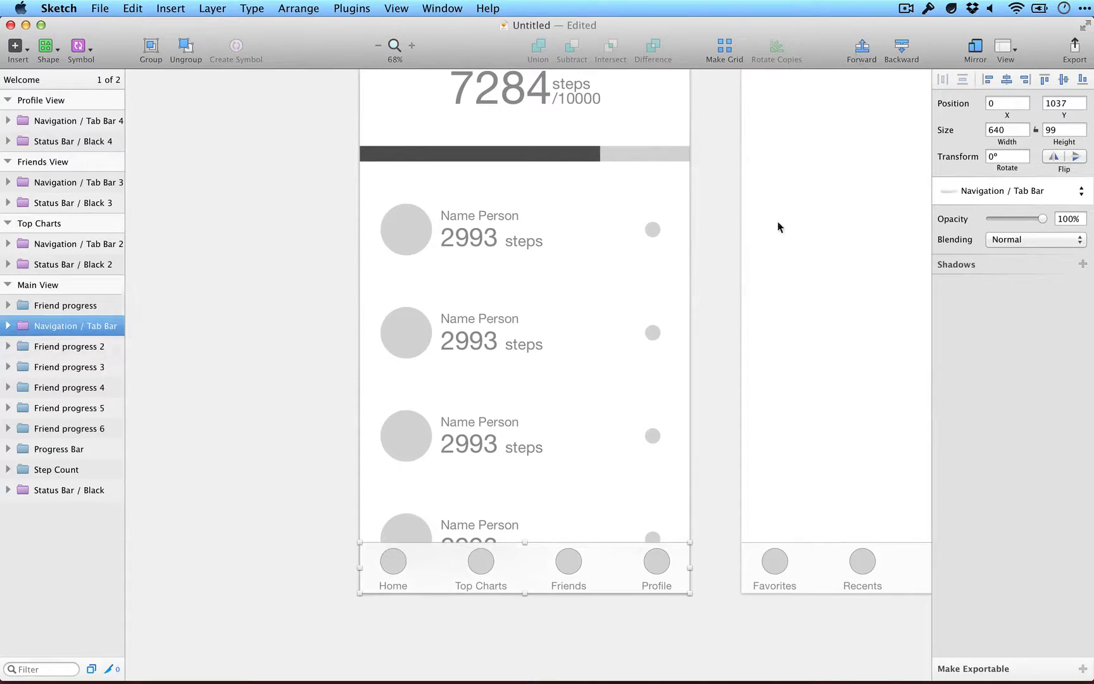
{"action": "left_click", "coordinate": [862, 48]}
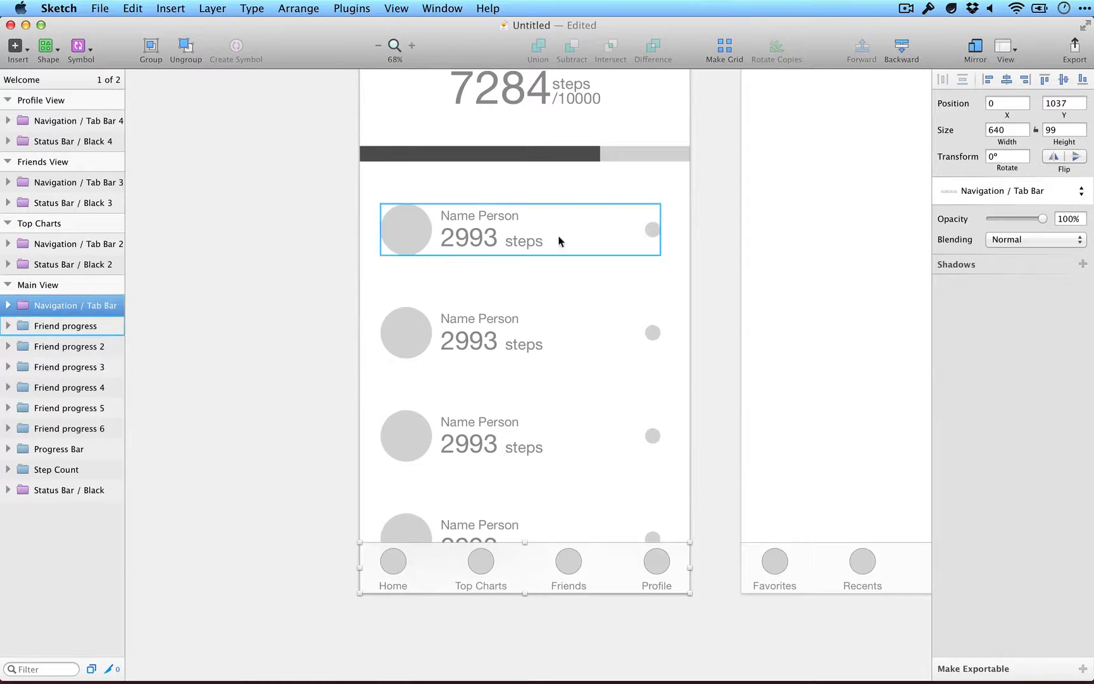
{"action": "left_click", "coordinate": [364, 259]}
{"action": "scroll", "coordinate": [735, 247], "scroll_direction": "up", "scroll_amount": 2}
{"action": "scroll", "coordinate": [735, 247], "scroll_direction": "up", "scroll_amount": 2}
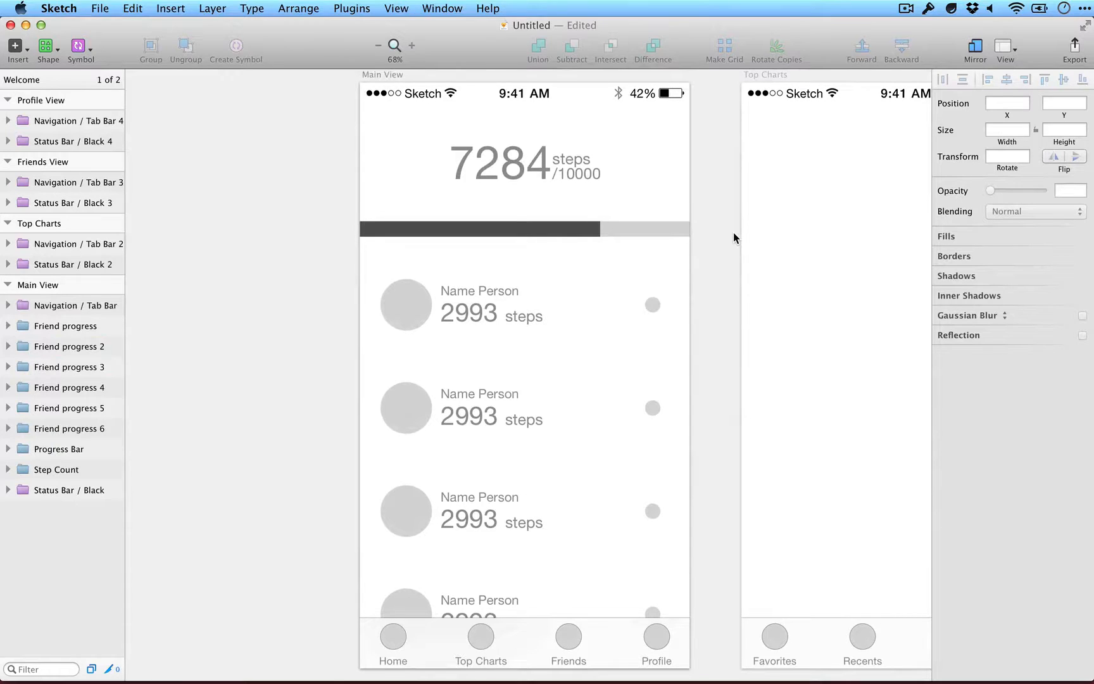
Add a text reading Today near the top of the Top Charts artboard.
{"action": "scroll", "coordinate": [733, 232], "scroll_direction": "right", "scroll_amount": 4}
{"action": "scroll", "coordinate": [734, 238], "scroll_direction": "right", "scroll_amount": 2}
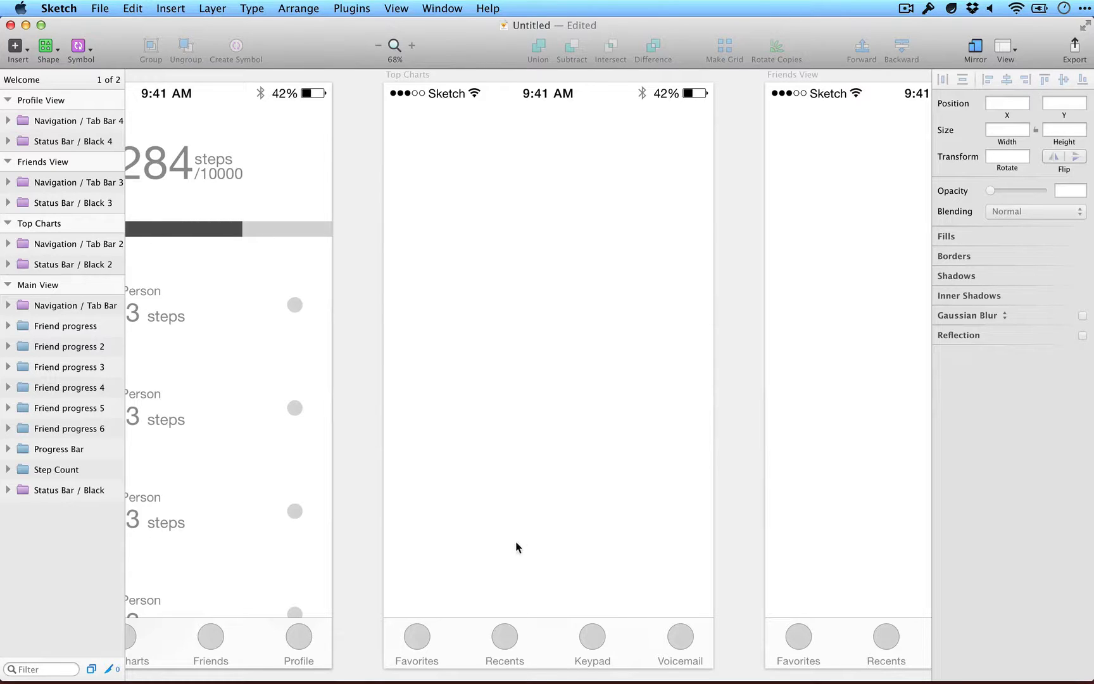
{"action": "scroll", "coordinate": [443, 500], "scroll_direction": "left", "scroll_amount": 5}
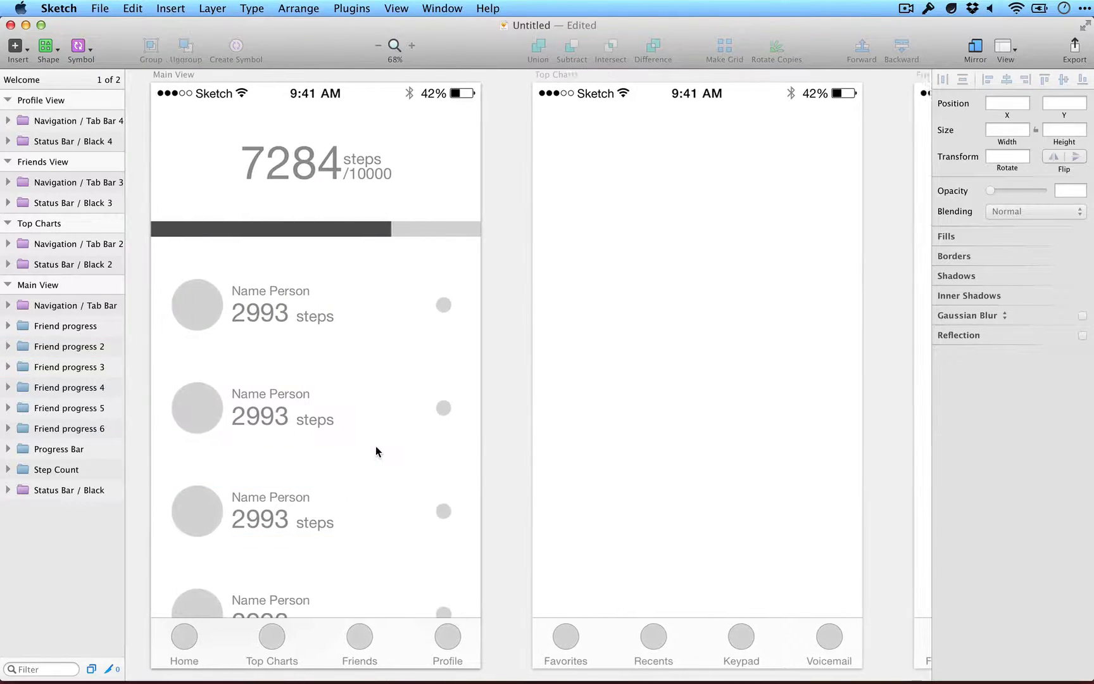
{"action": "scroll", "coordinate": [376, 447], "scroll_direction": "right", "scroll_amount": 2}
{"action": "scroll", "coordinate": [376, 447], "scroll_direction": "left", "scroll_amount": 1}
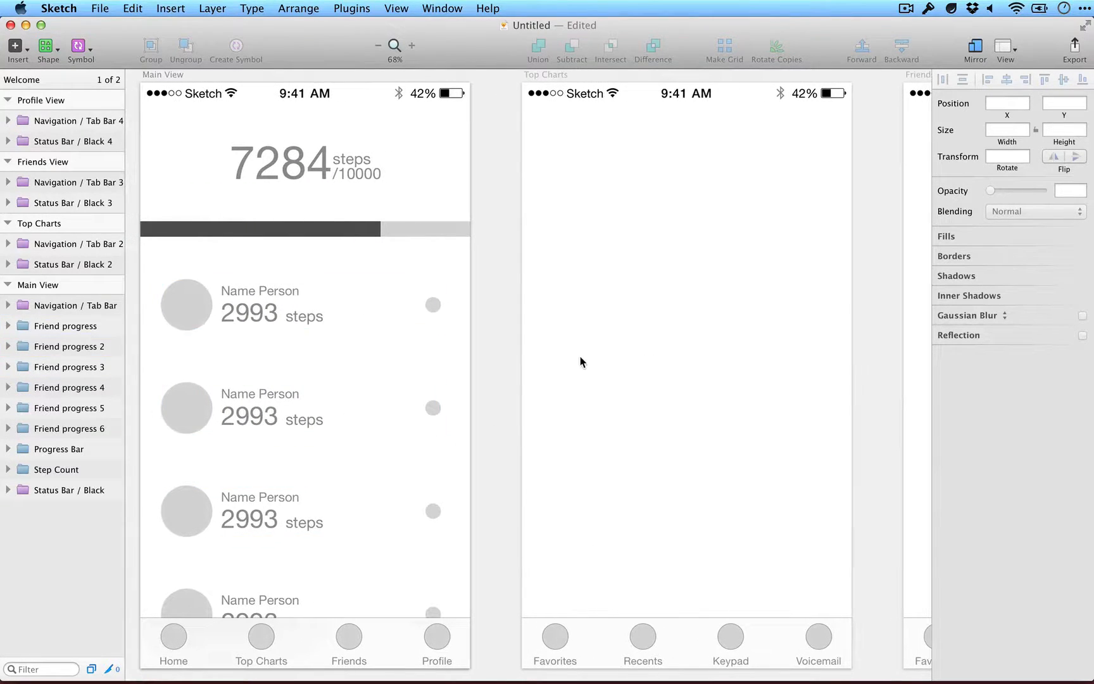
{"action": "scroll", "coordinate": [581, 362], "scroll_direction": "right", "scroll_amount": 4}
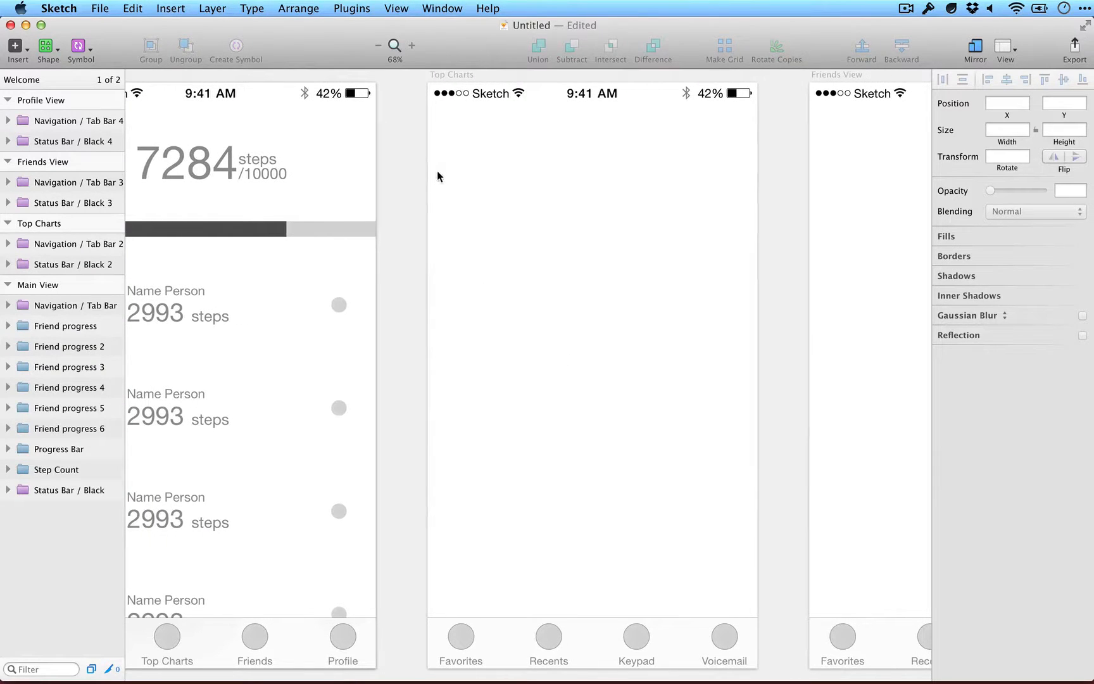
{"action": "key", "text": "t"}
{"action": "left_click", "coordinate": [464, 152]}
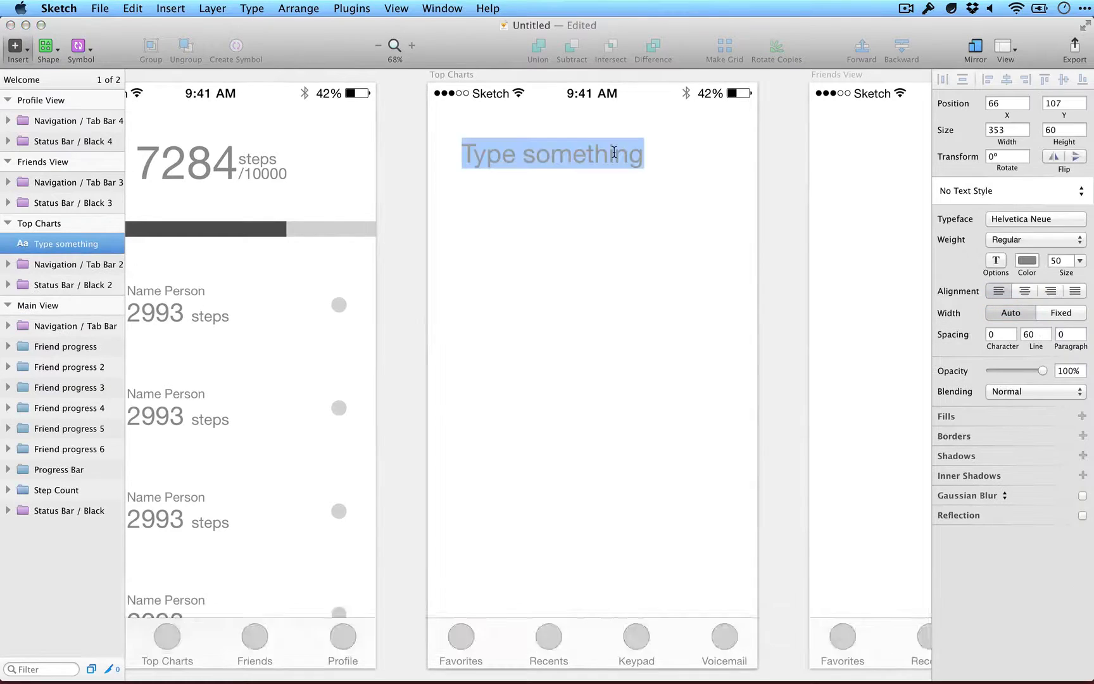
{"action": "type", "text": "Dai"}
{"action": "key", "text": "BackSpace"}
{"action": "key", "text": "BackSpace"}
{"action": "key", "text": "BackSpace"}
{"action": "type", "text": "Today"}
{"action": "left_click", "coordinate": [615, 198]}
Duplicate the Today text three times in a row and move all four texts up toward the artboard's upper left.
{"action": "left_click_drag", "start_coordinate": [495, 154], "coordinate": [578, 153]}
{"action": "left_click_drag", "start_coordinate": [573, 154], "coordinate": [655, 153]}
{"action": "left_click_drag", "start_coordinate": [659, 154], "coordinate": [741, 155]}
{"action": "mouse_move", "coordinate": [735, 202]}
{"action": "left_mouse_down"}
{"action": "mouse_move", "coordinate": [706, 159]}
{"action": "mouse_move", "coordinate": [500, 150]}
{"action": "left_mouse_up"}
{"action": "left_click_drag", "start_coordinate": [508, 153], "coordinate": [485, 142]}
Change the three Today copies to read Week, Month and All Time.
{"action": "double_click", "coordinate": [547, 148]}
{"action": "type", "text": "Week"}
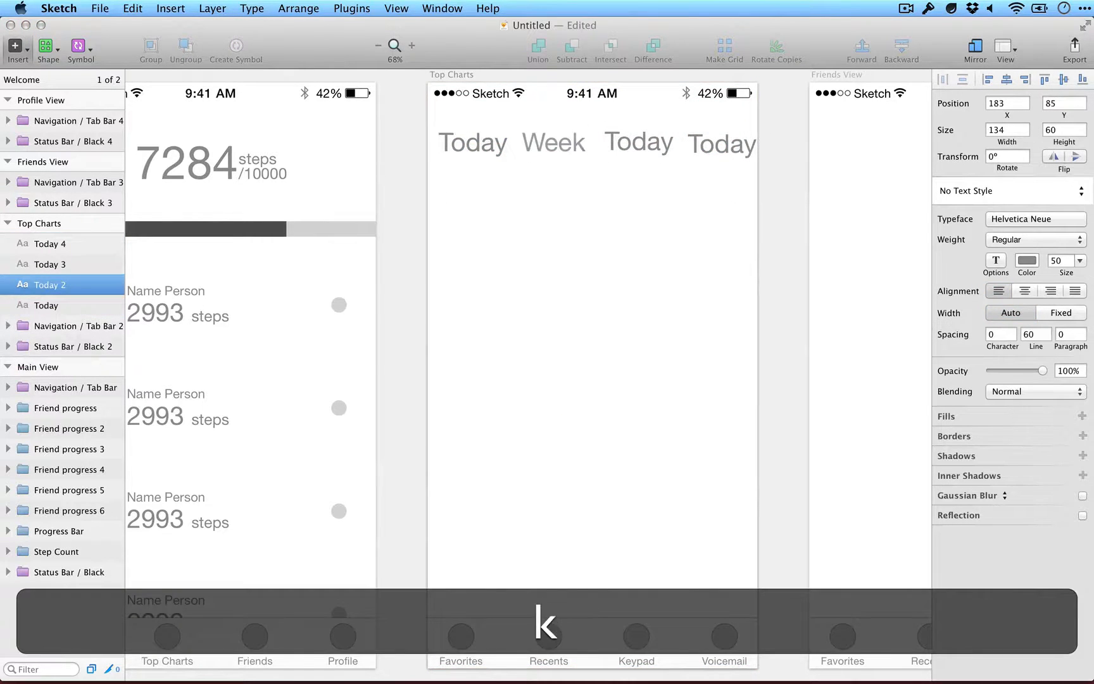
{"action": "double_click", "coordinate": [636, 144]}
{"action": "type", "text": "Month"}
{"action": "double_click", "coordinate": [707, 145]}
{"action": "type", "text": "All Time"}
{"action": "key", "text": "Escape"}
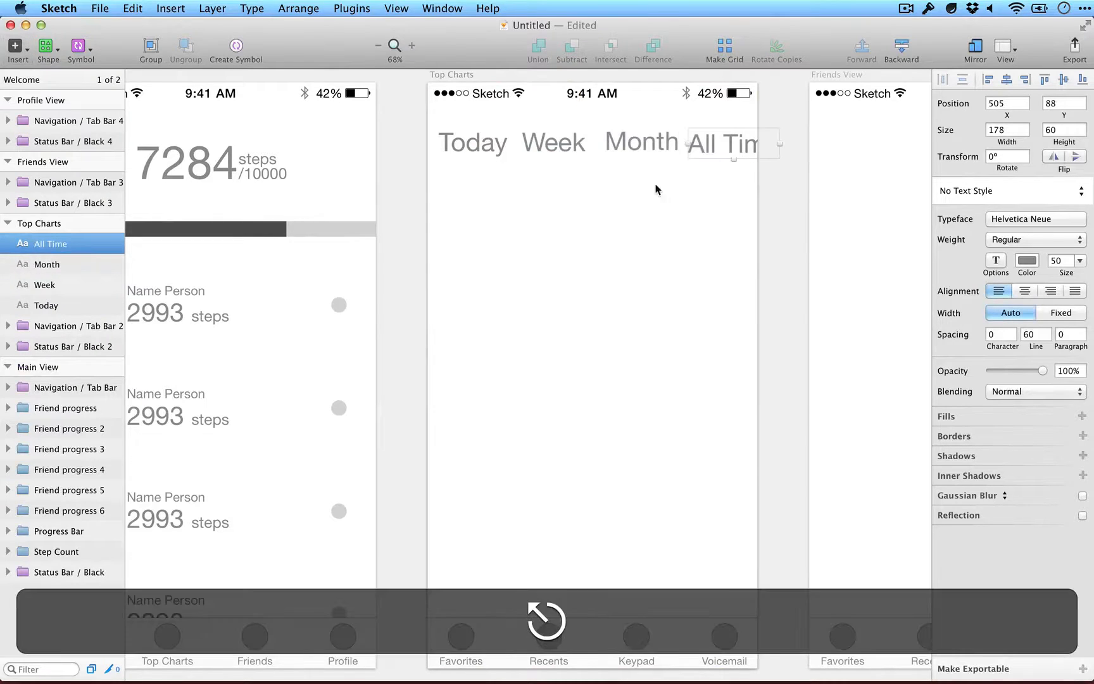
Reduce the font size of the Today, Week, Month and All Time texts together.
{"action": "left_click_drag", "start_coordinate": [733, 197], "coordinate": [484, 142]}
{"action": "left_click", "coordinate": [1063, 260]}
{"action": "key", "text": "shift+Down"}
{"action": "key", "text": "Down"}
{"action": "left_click", "coordinate": [459, 180]}
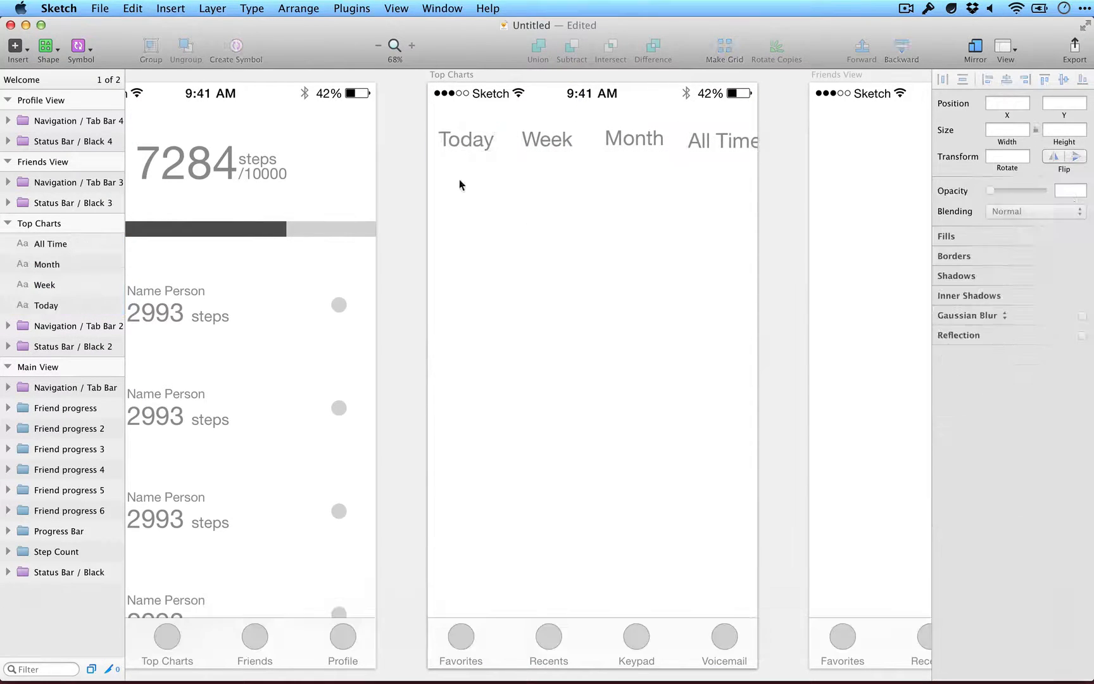
Nudge the Today text on the Top Charts artboard left to X 20.
{"action": "left_click", "coordinate": [456, 136]}
{"action": "key", "text": "alt"}
{"action": "key", "text": "alt+Left"}
{"action": "key", "text": "alt+Left"}
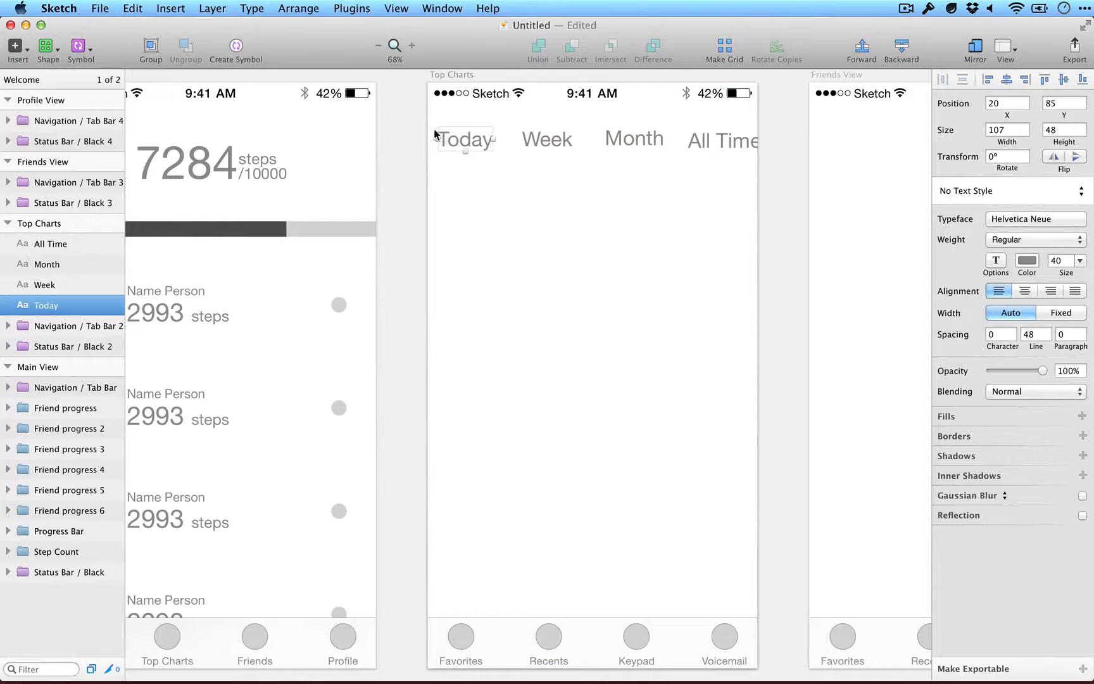
{"action": "key", "text": "alt"}
{"action": "key", "text": "alt"}
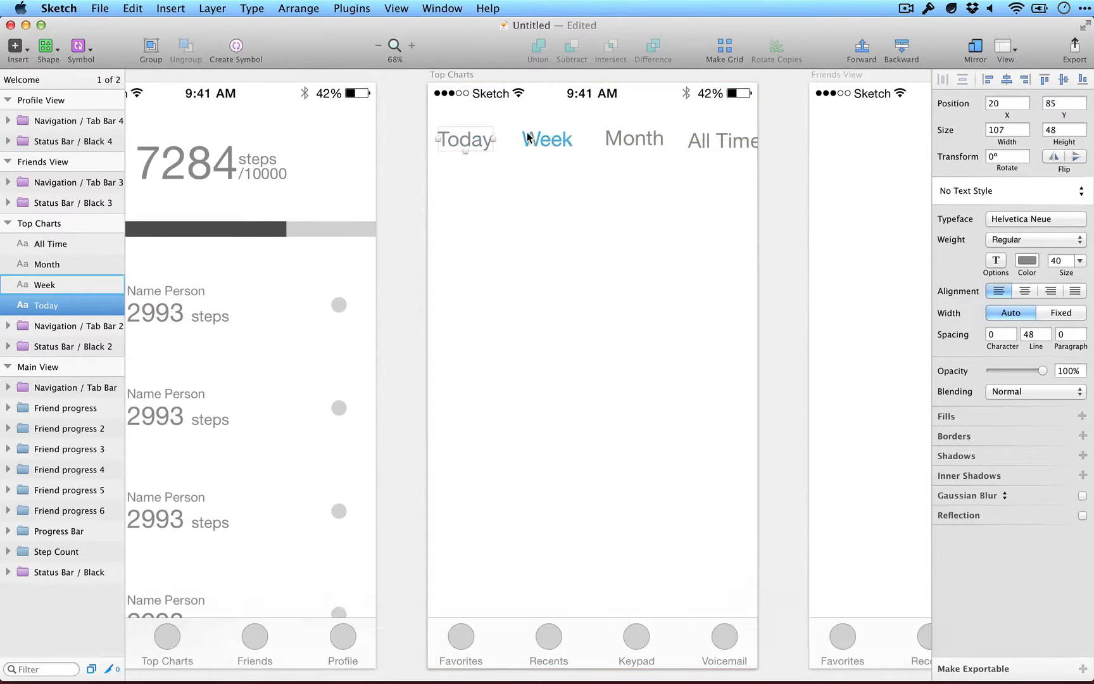
Nudge the All Time text left to X 477 so it fits inside the Top Charts artboard.
{"action": "left_click", "coordinate": [709, 145]}
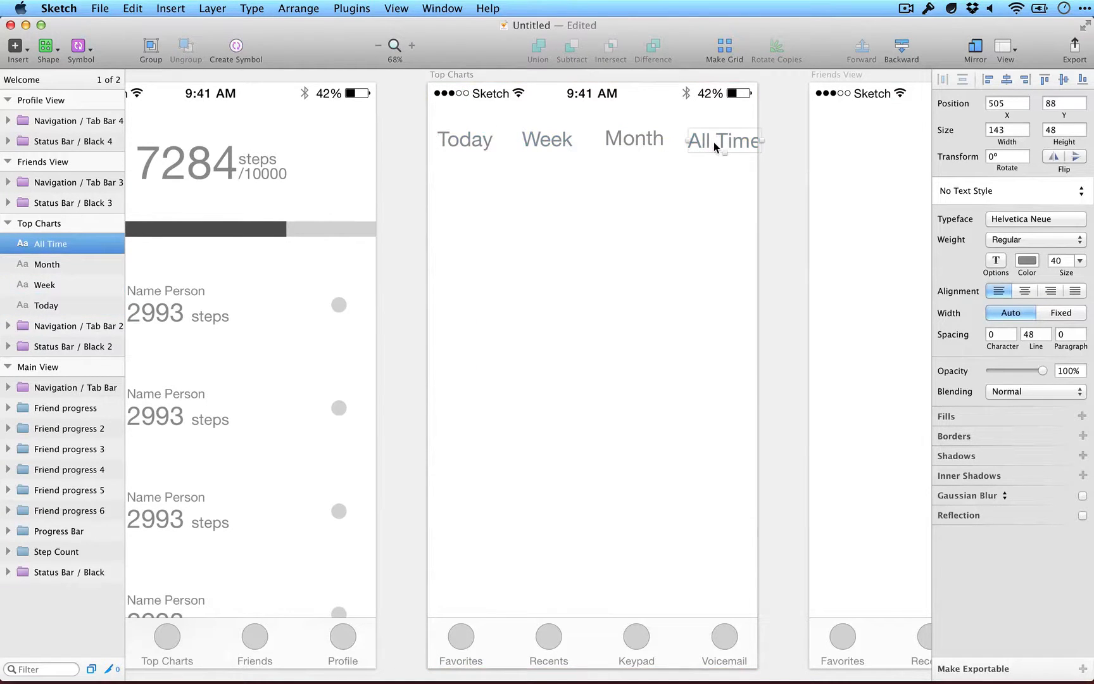
{"action": "key", "text": "Left"}
{"action": "key", "text": "Left"}
{"action": "key", "text": "Left"}
{"action": "key", "text": "Left"}
{"action": "key", "text": "Left"}
{"action": "key", "text": "Left"}
{"action": "key", "text": "Left"}
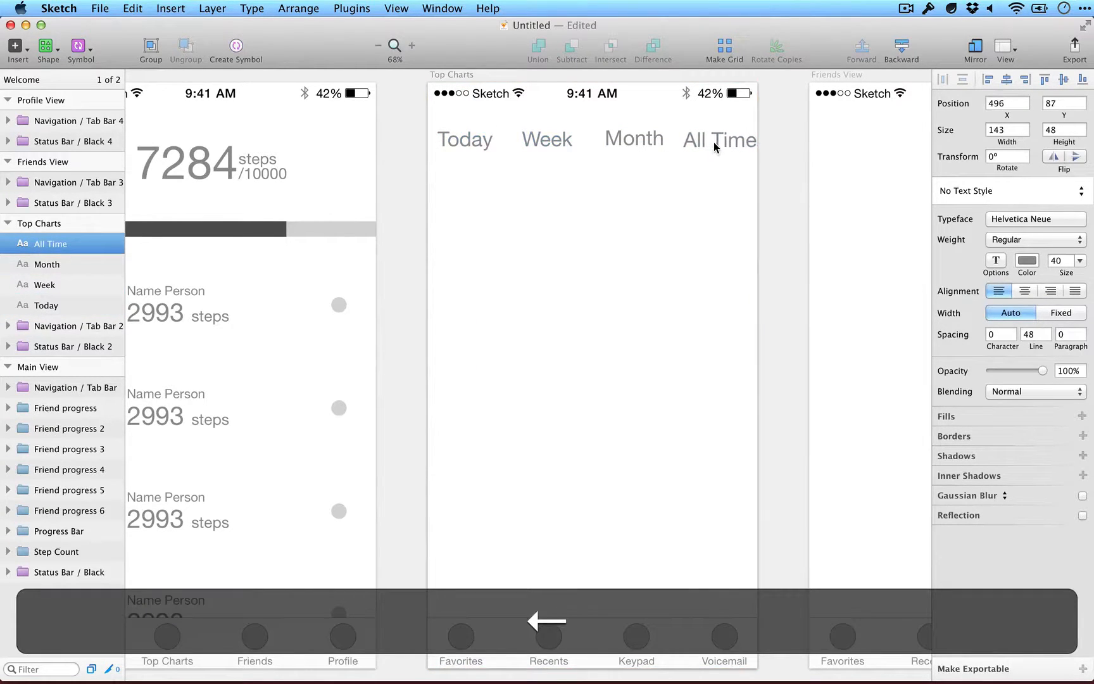
{"action": "key", "text": "shift+Left"}
{"action": "key", "text": "alt"}
{"action": "key", "text": "alt+shift+Left"}
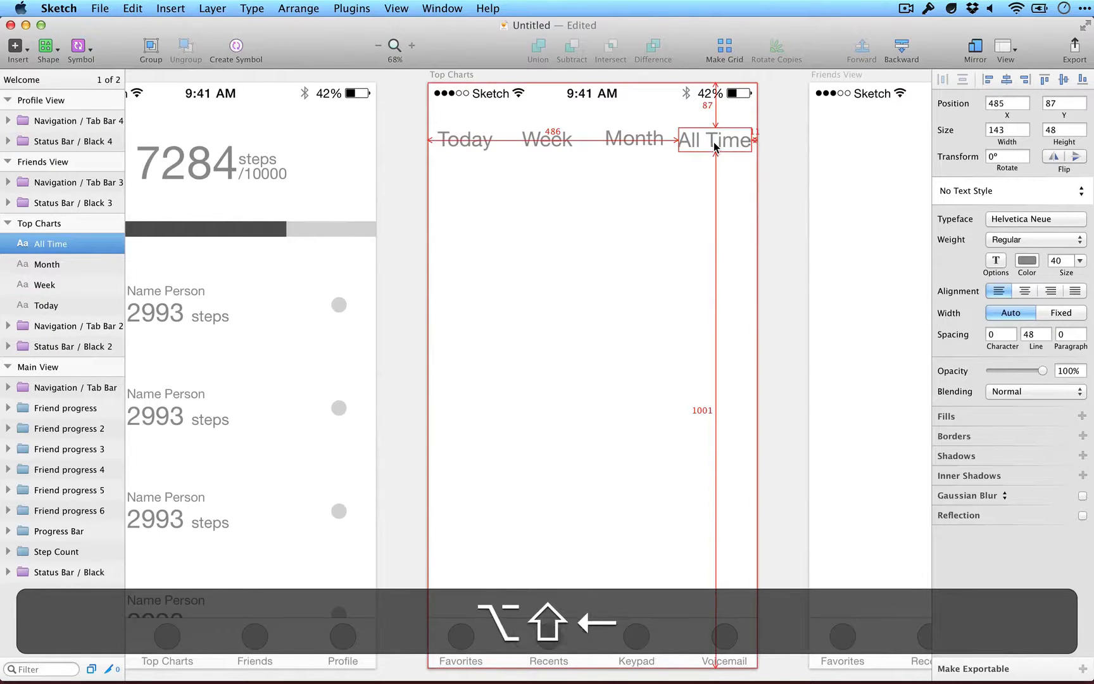
{"action": "key", "text": "alt+Left"}
{"action": "key", "text": "alt+Left"}
{"action": "key", "text": "alt+Left"}
{"action": "key", "text": "alt+Left"}
{"action": "key", "text": "alt+Left"}
{"action": "key", "text": "alt+Left"}
{"action": "key", "text": "alt+Left"}
{"action": "key", "text": "alt+Left"}
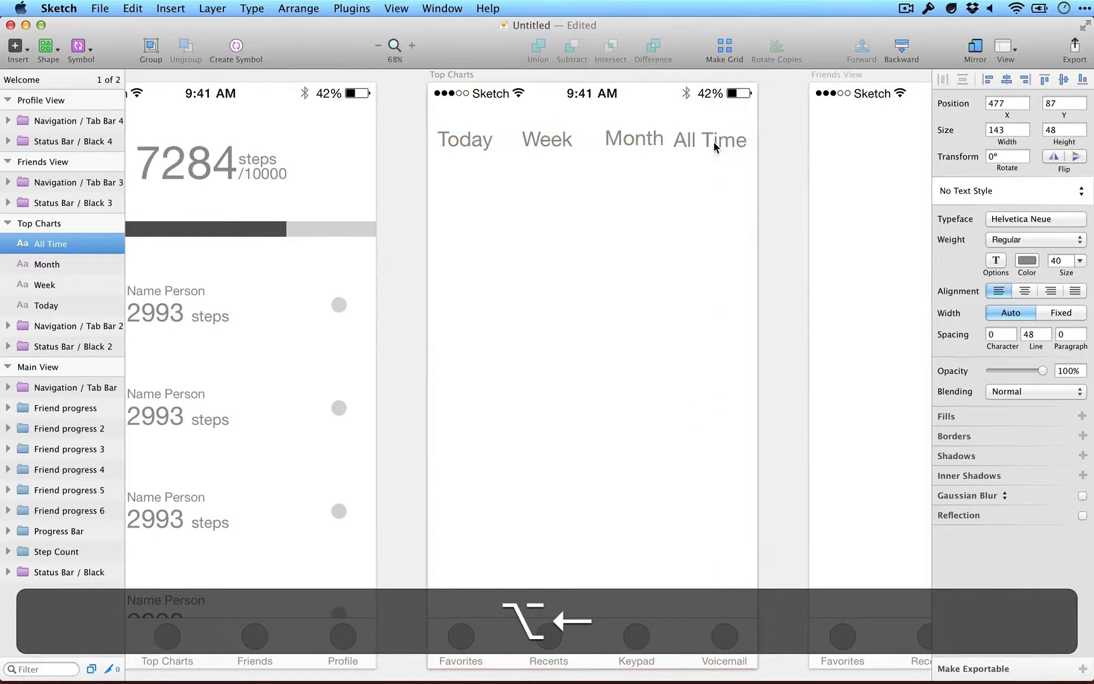
Align the Today, Week, Month and All Time texts on their vertical centres and distribute them evenly in the horizontal direction.
{"action": "left_click_drag", "start_coordinate": [714, 172], "coordinate": [436, 136]}
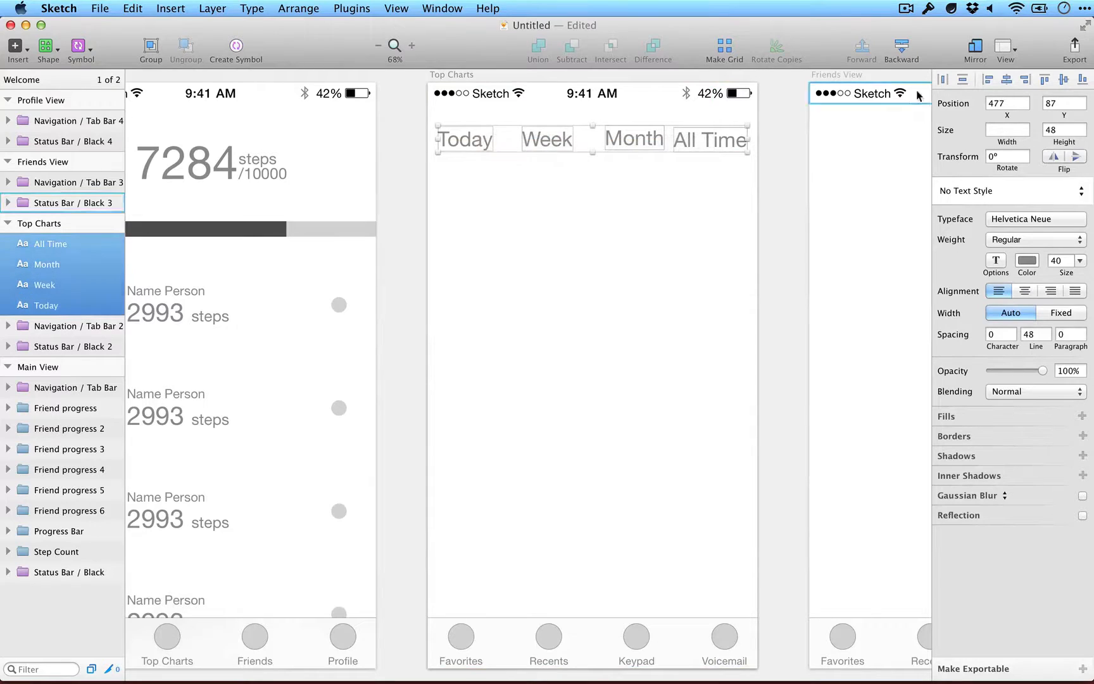
{"action": "left_click", "coordinate": [1066, 82]}
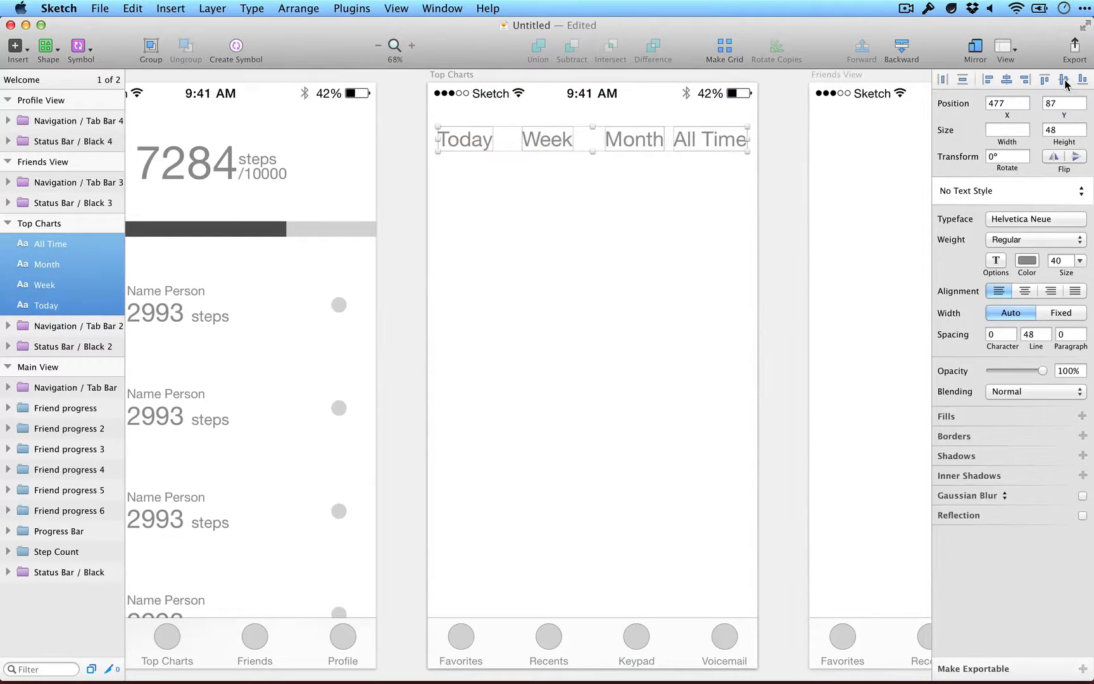
{"action": "left_click", "coordinate": [943, 79]}
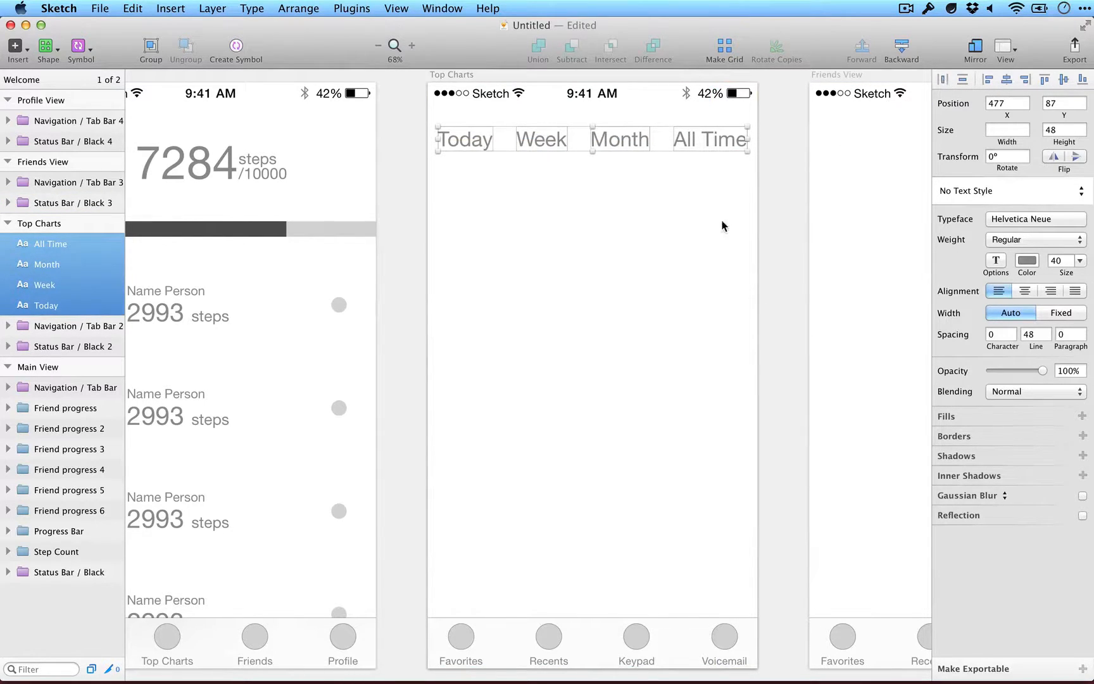
{"action": "left_click", "coordinate": [669, 260]}
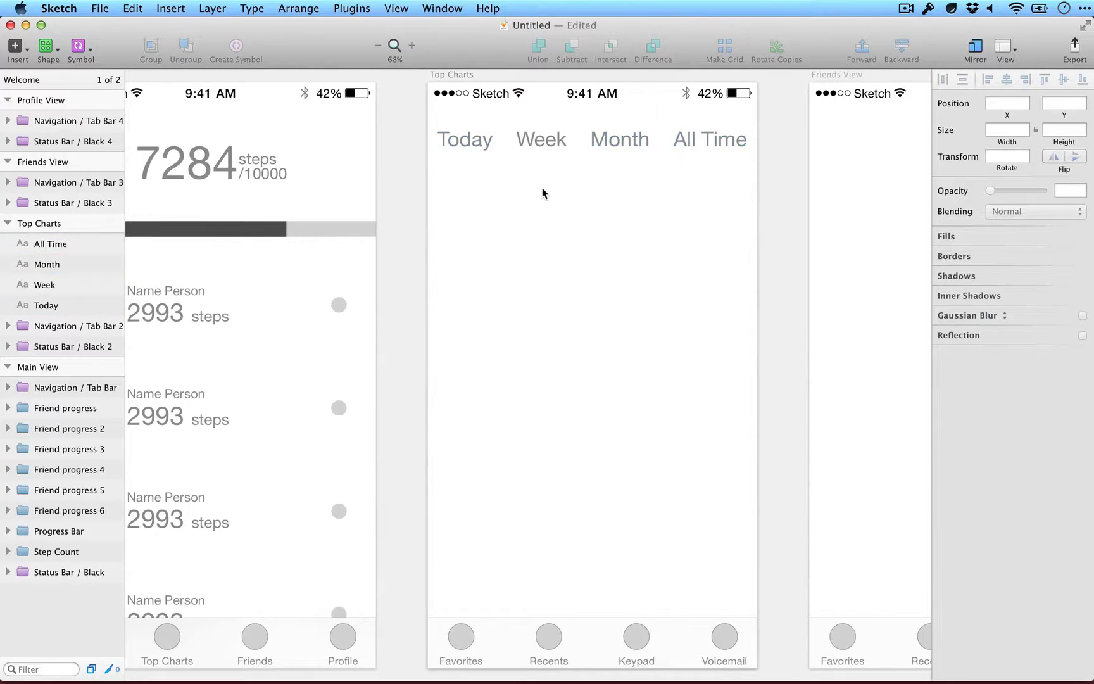
Draw a horizontal line about 108 long just beneath the Today text and check the text's width.
{"action": "key", "text": "l"}
{"action": "left_click_drag", "start_coordinate": [438, 161], "coordinate": [492, 160]}
{"action": "left_click", "coordinate": [485, 142]}
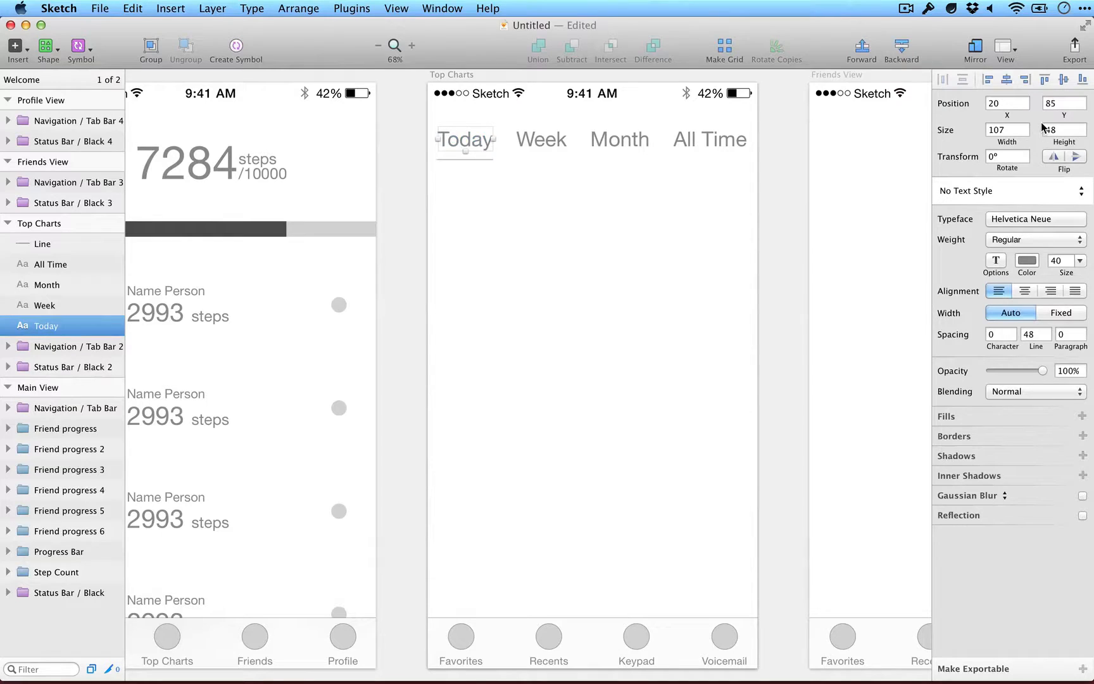
{"action": "left_click", "coordinate": [1008, 129]}
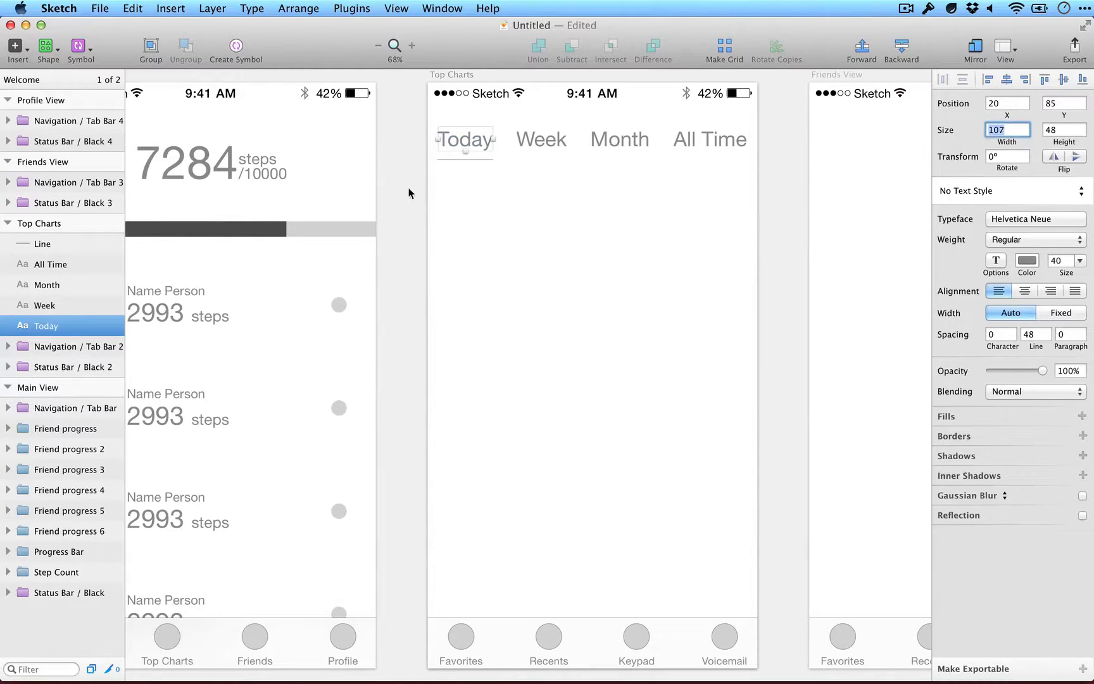
Try setting the end X coordinate of the line under Today to 107, and undo it.
{"action": "left_click", "coordinate": [476, 162]}
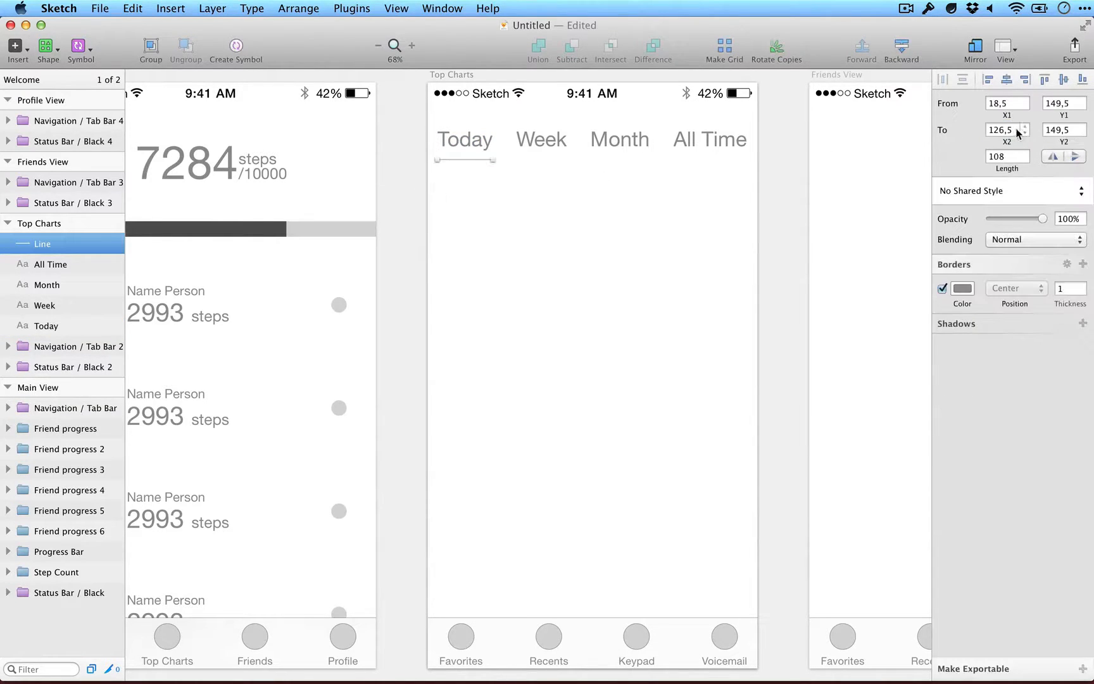
{"action": "left_click", "coordinate": [1011, 129]}
{"action": "type", "text": "107"}
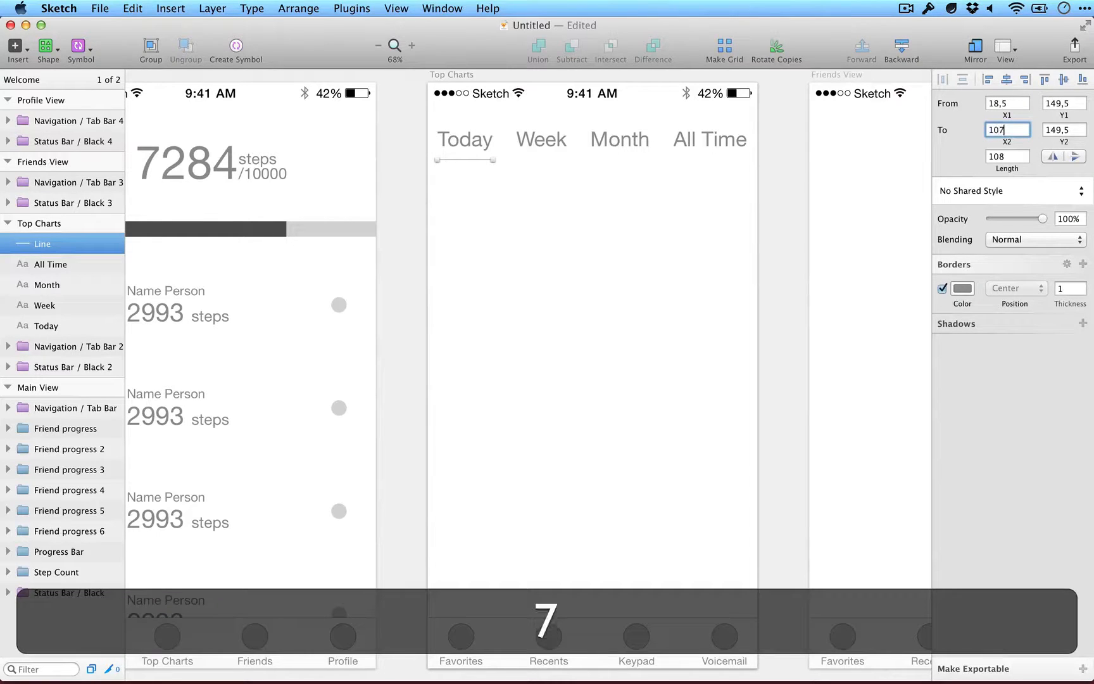
{"action": "key", "text": "super+z"}
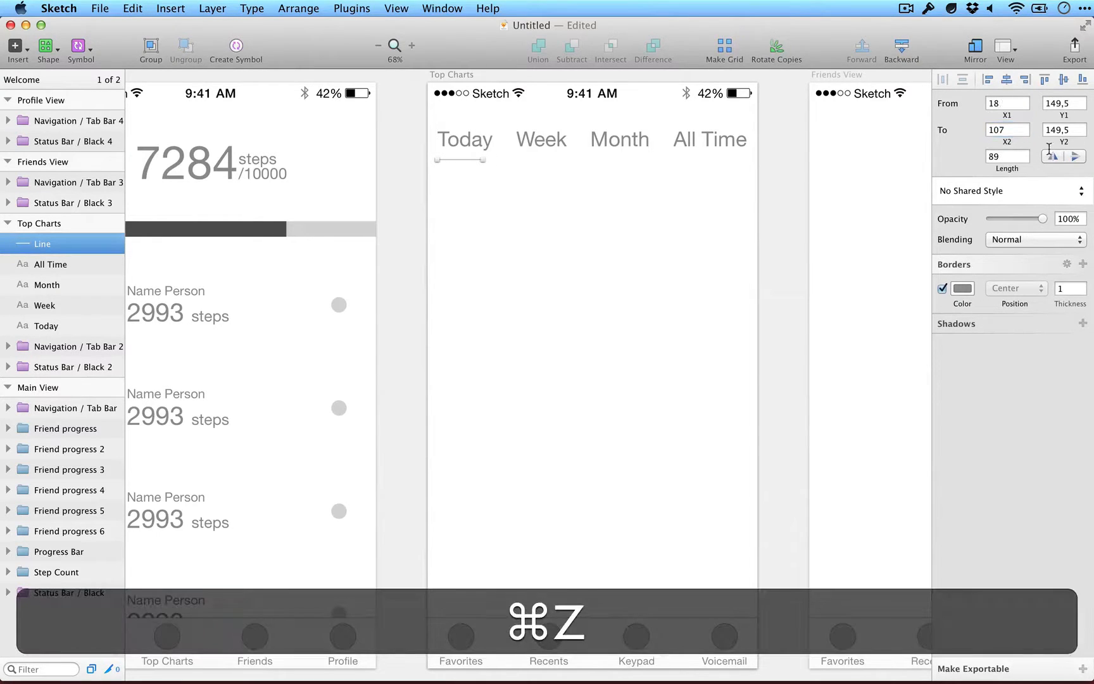
Set the length of the line under Today to 107 and its border thickness to 4.
{"action": "left_click", "coordinate": [1005, 153]}
{"action": "type", "text": "107"}
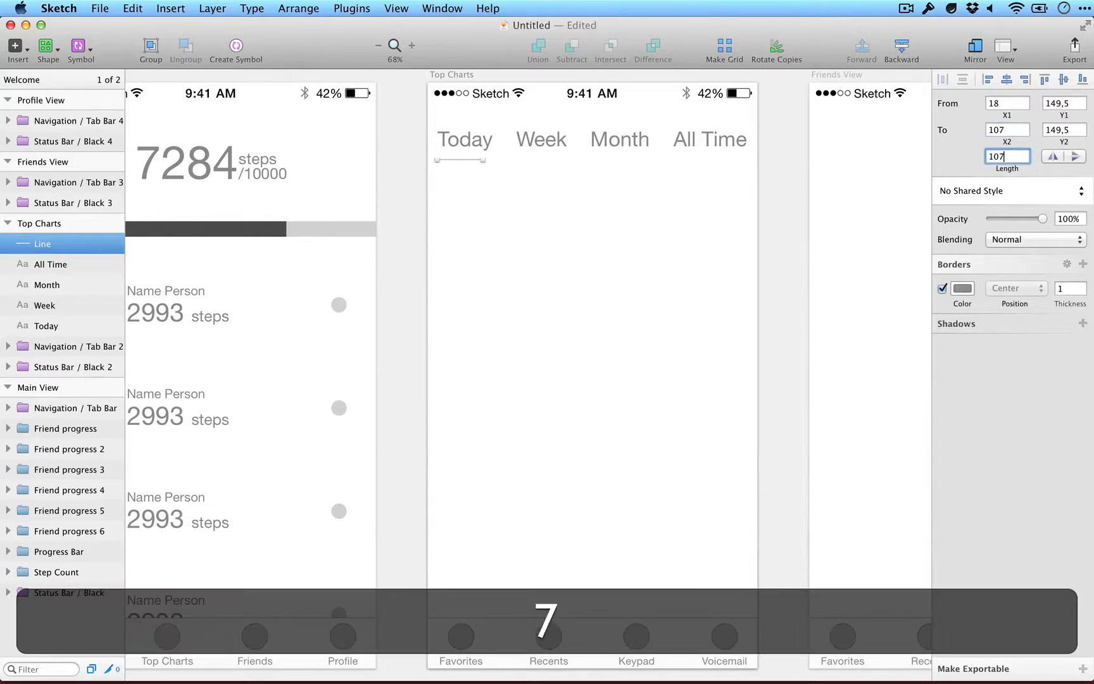
{"action": "key", "text": "Return"}
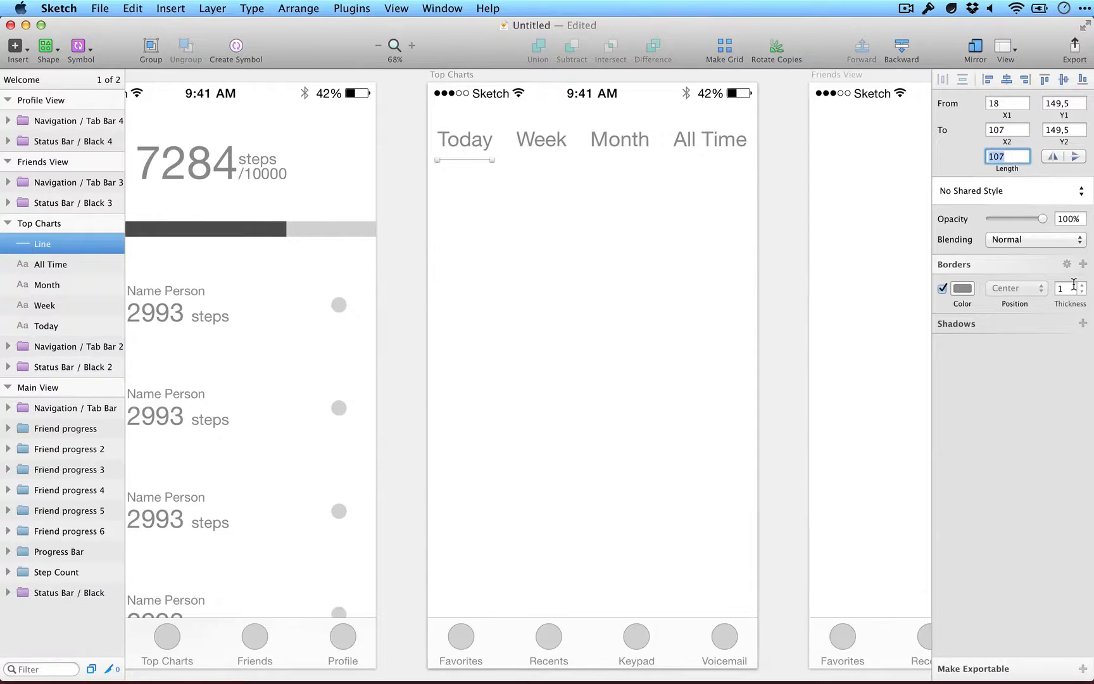
{"action": "left_click", "coordinate": [1082, 286]}
{"action": "left_click", "coordinate": [1082, 285]}
{"action": "left_click", "coordinate": [604, 269]}
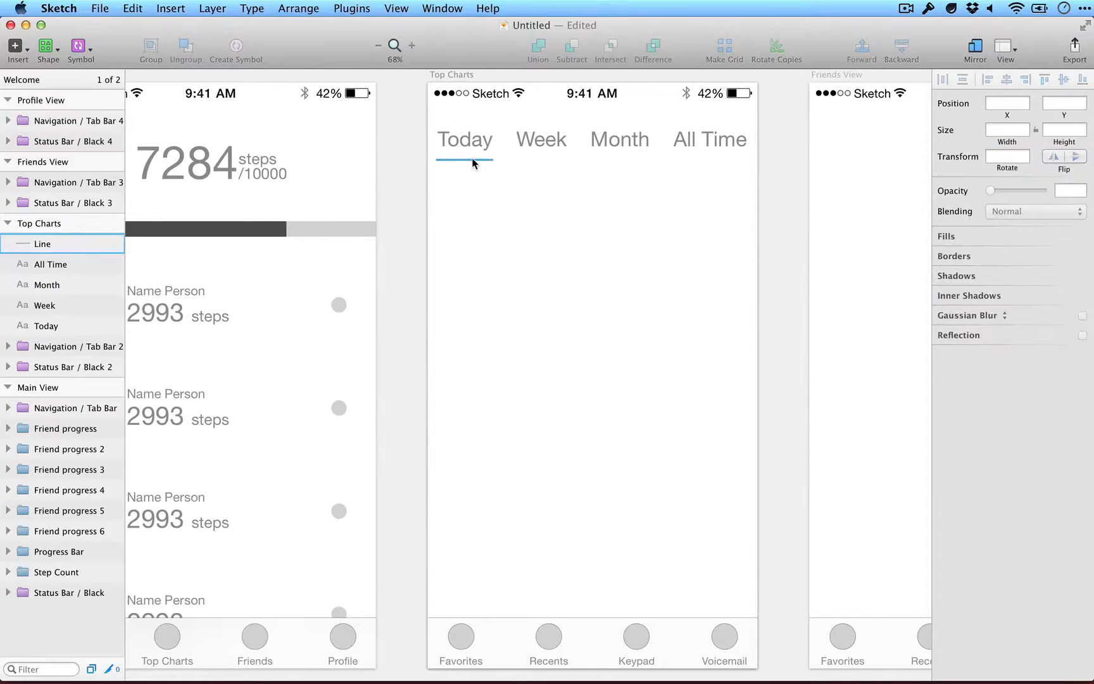
Move the line closer beneath the Today text, lined up with it at X 20 and Y 142.
{"action": "left_click_drag", "start_coordinate": [472, 159], "coordinate": [471, 155]}
{"action": "left_click", "coordinate": [481, 186]}
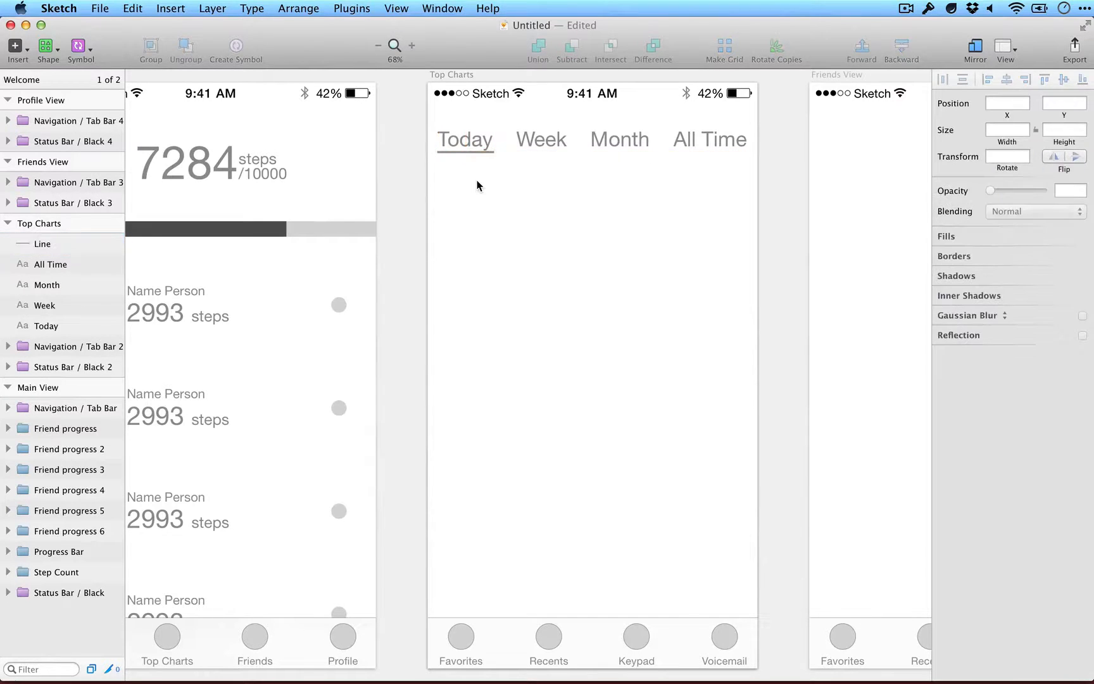
{"action": "left_click", "coordinate": [476, 159]}
{"action": "key", "text": "Down"}
{"action": "key", "text": "Down"}
{"action": "key", "text": "Down"}
{"action": "key", "text": "Down"}
{"action": "key", "text": "Down"}
{"action": "key", "text": "Down"}
{"action": "key", "text": "Down"}
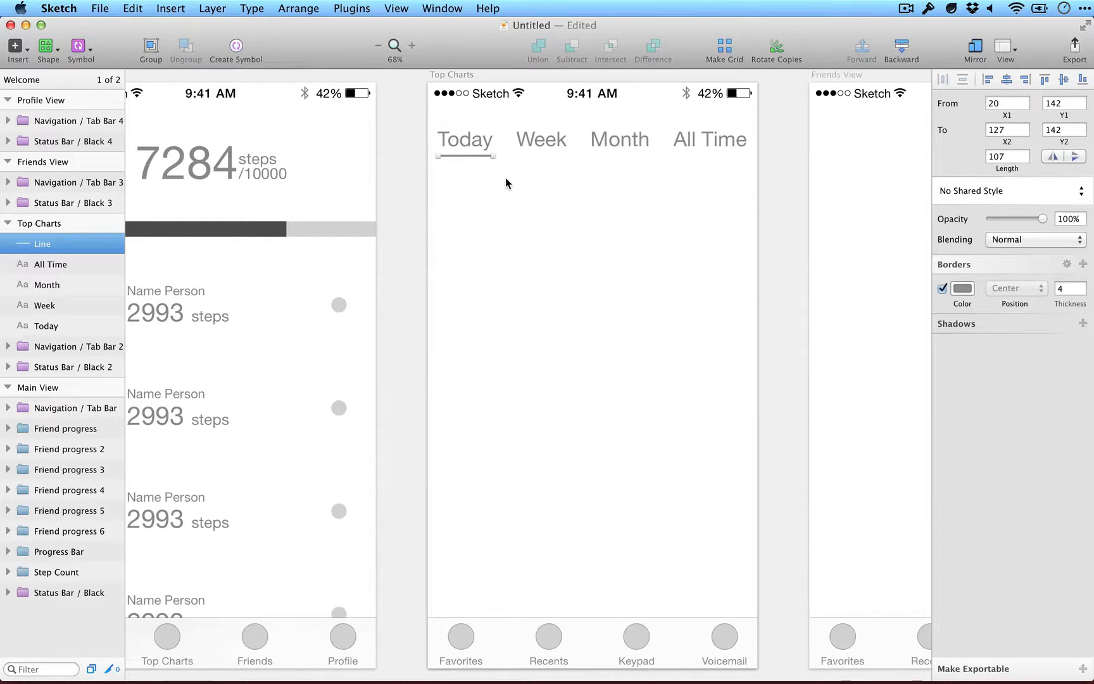
Lighten the Week, Month and All Time texts together to the grey B3B3B3.
{"action": "left_click_drag", "start_coordinate": [505, 183], "coordinate": [718, 129]}
{"action": "left_click", "coordinate": [1028, 261]}
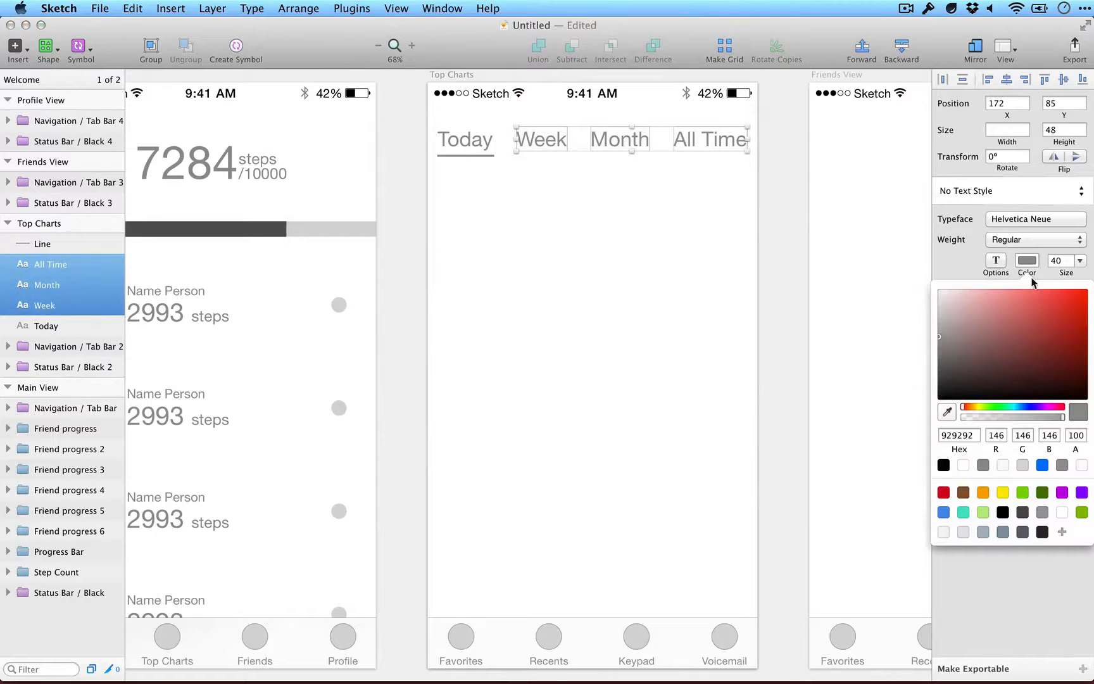
{"action": "left_click", "coordinate": [938, 330]}
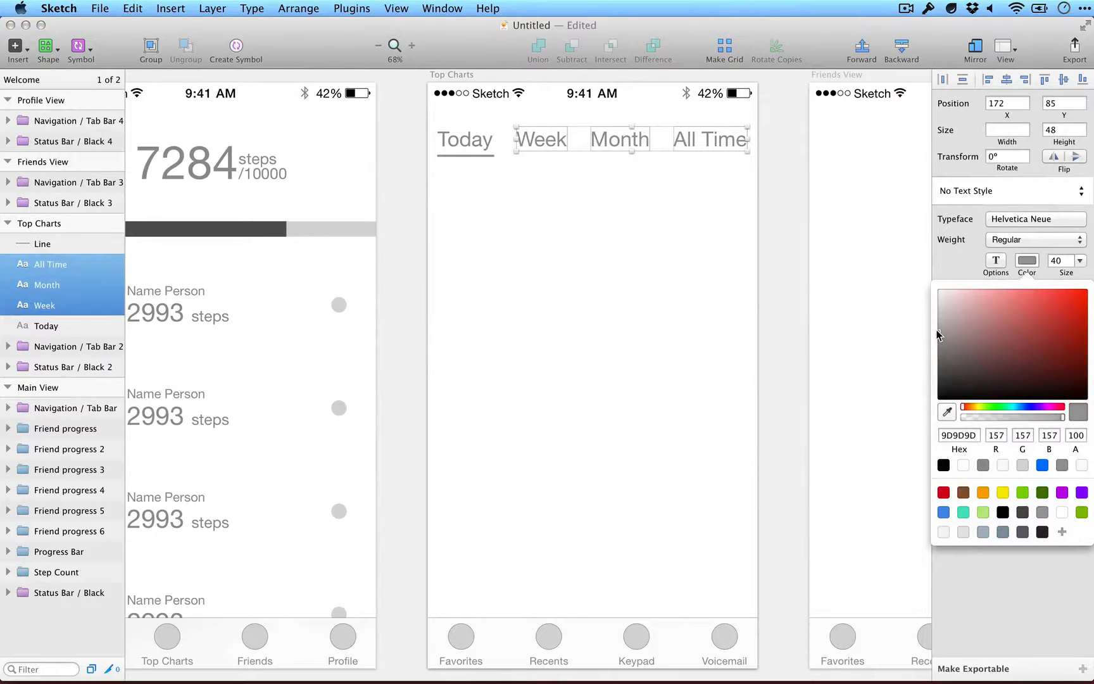
{"action": "left_click_drag", "start_coordinate": [937, 335], "coordinate": [938, 322]}
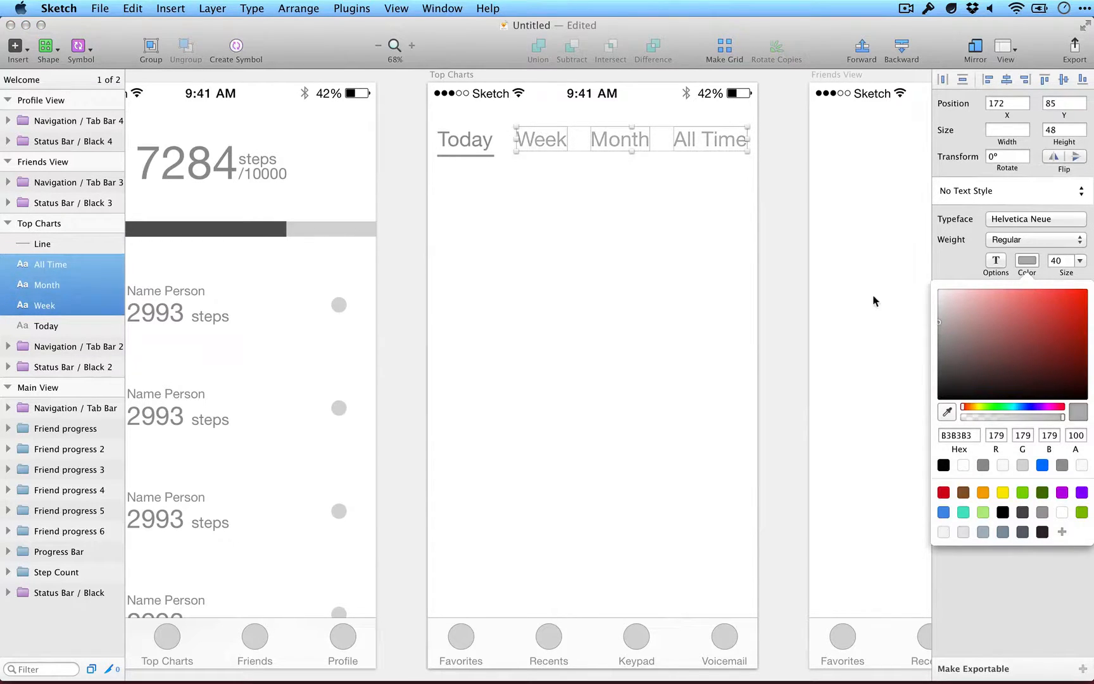
{"action": "left_click", "coordinate": [874, 302]}
{"action": "left_click", "coordinate": [746, 253]}
Group all six Friend progress groups of the Main View artboard into one group.
{"action": "scroll", "coordinate": [519, 269], "scroll_direction": "down", "scroll_amount": 2}
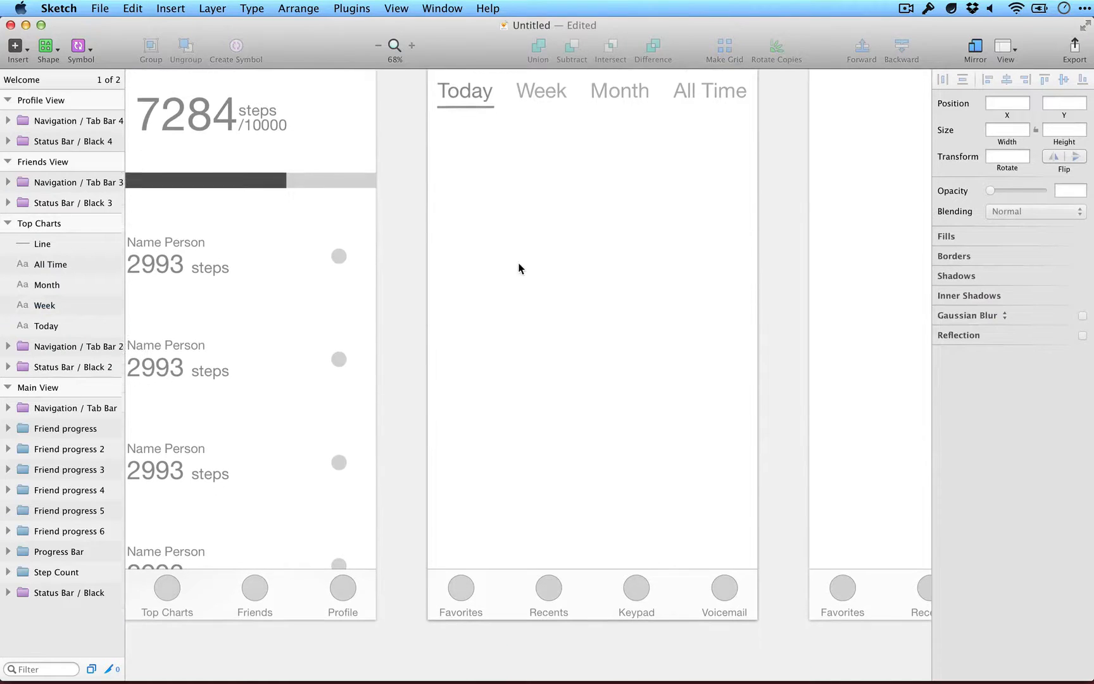
{"action": "scroll", "coordinate": [519, 269], "scroll_direction": "down", "scroll_amount": 1}
{"action": "scroll", "coordinate": [519, 268], "scroll_direction": "left", "scroll_amount": 1}
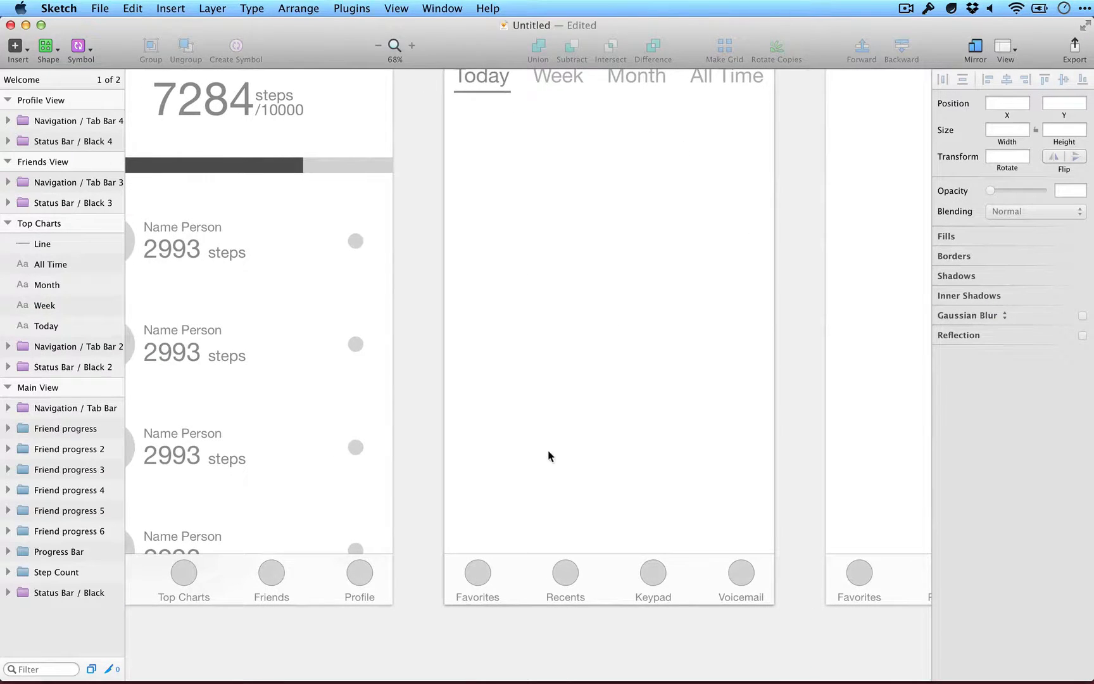
{"action": "scroll", "coordinate": [548, 450], "scroll_direction": "up", "scroll_amount": 3}
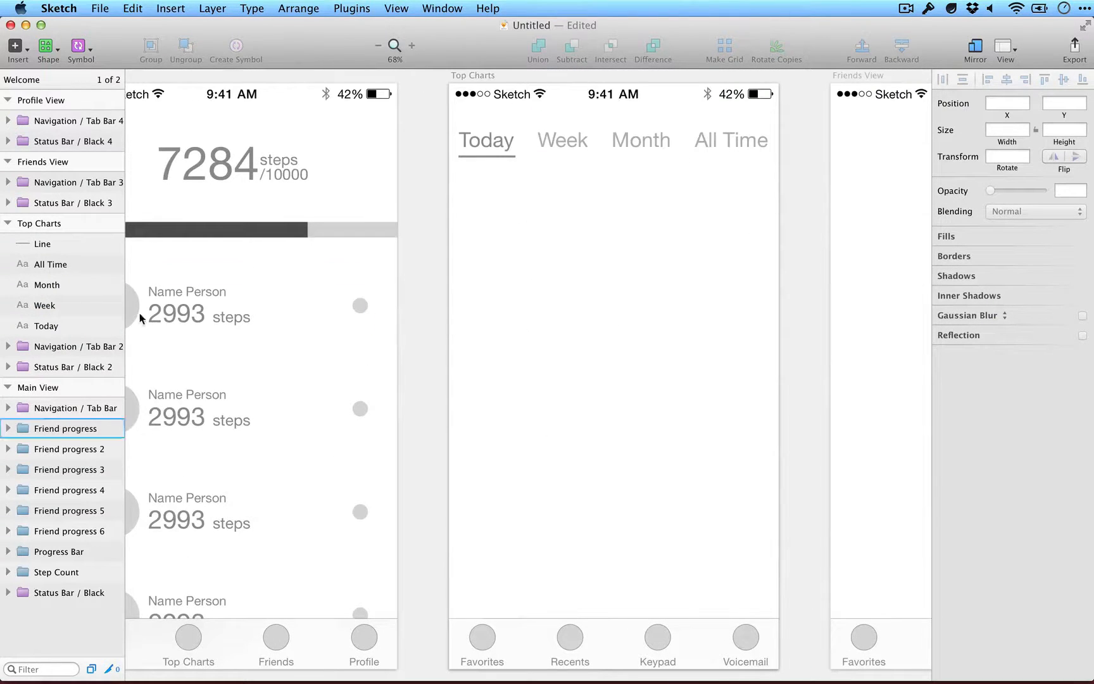
{"action": "left_click", "coordinate": [183, 298]}
{"action": "left_click", "coordinate": [74, 523], "text": "shift"}
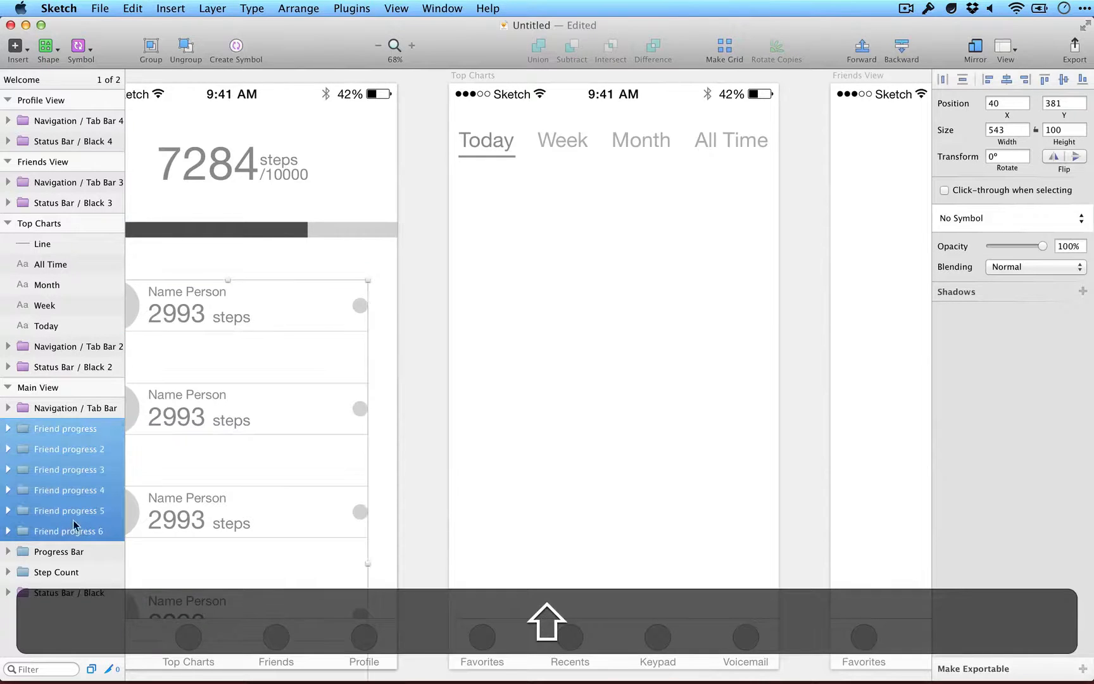
{"action": "scroll", "coordinate": [216, 354], "scroll_direction": "left", "scroll_amount": 8}
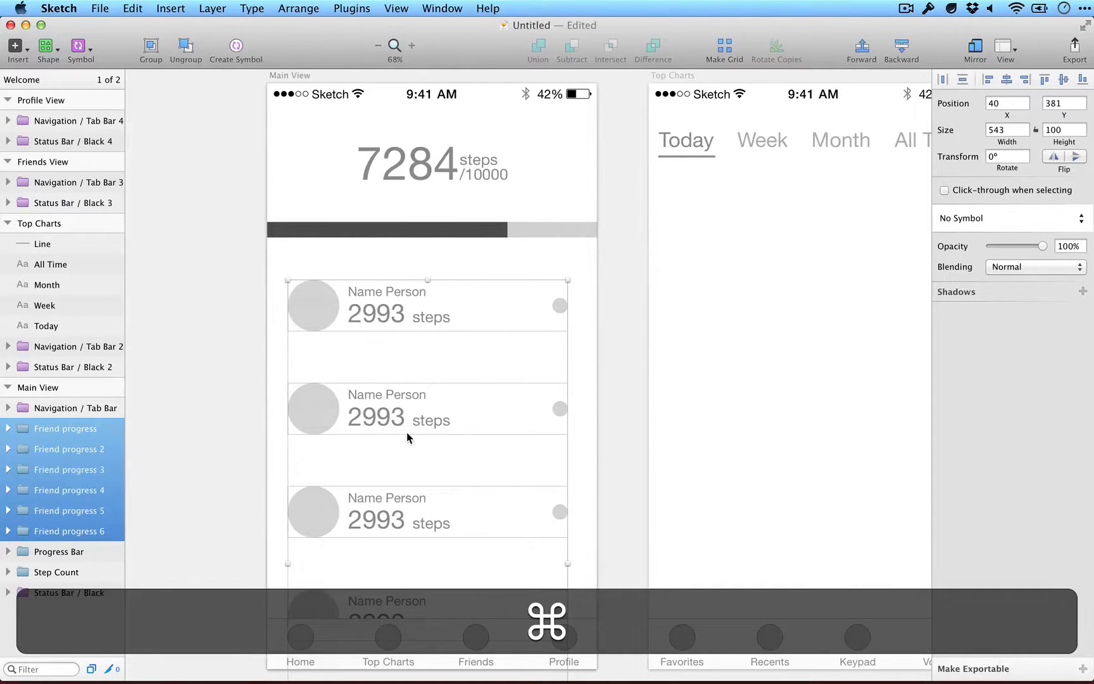
{"action": "key", "text": "super+g"}
Rename the new group of friend rows as Friend's list.
{"action": "double_click", "coordinate": [55, 428]}
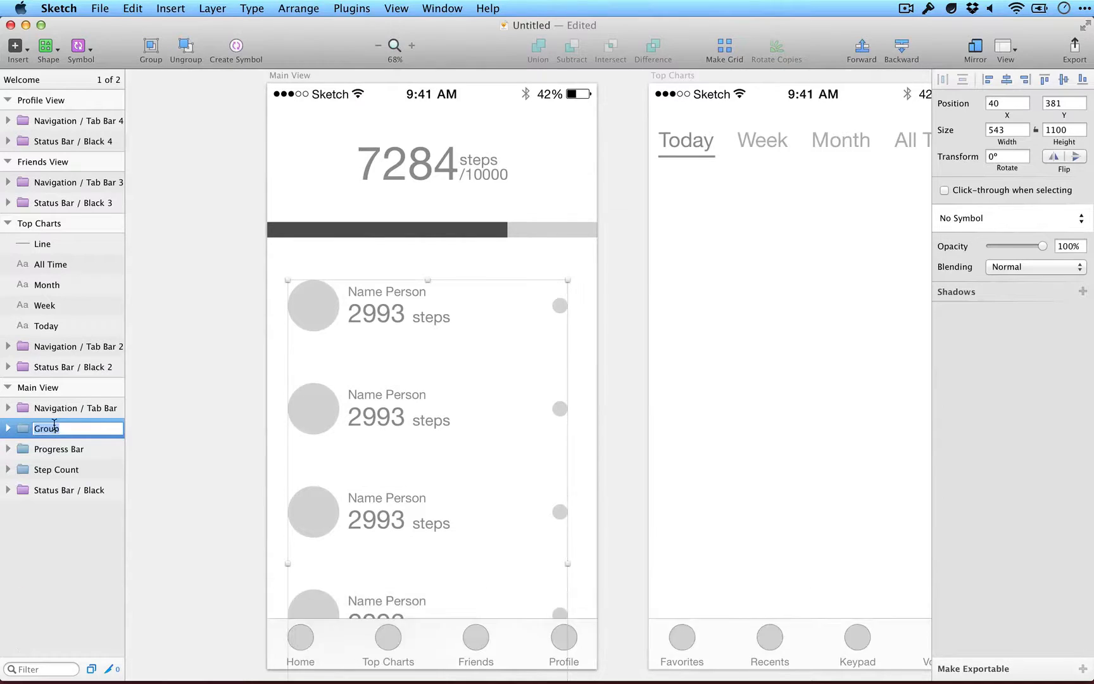
{"action": "type", "text": "Friend's"}
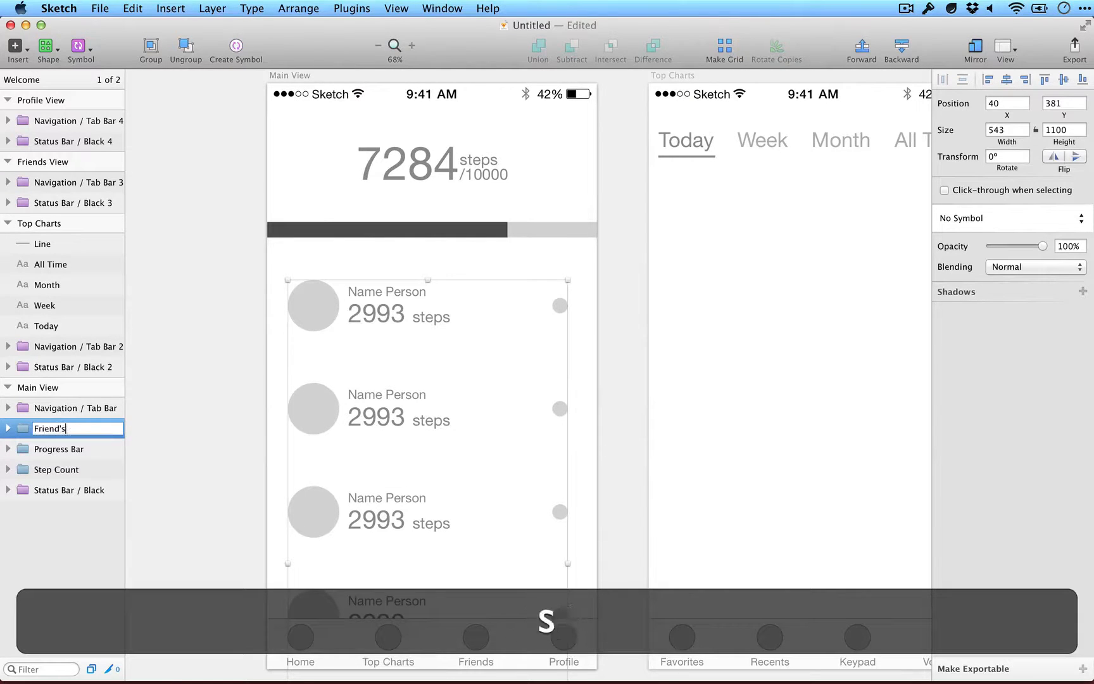
{"action": "type", "text": " list"}
{"action": "key", "text": "Return"}
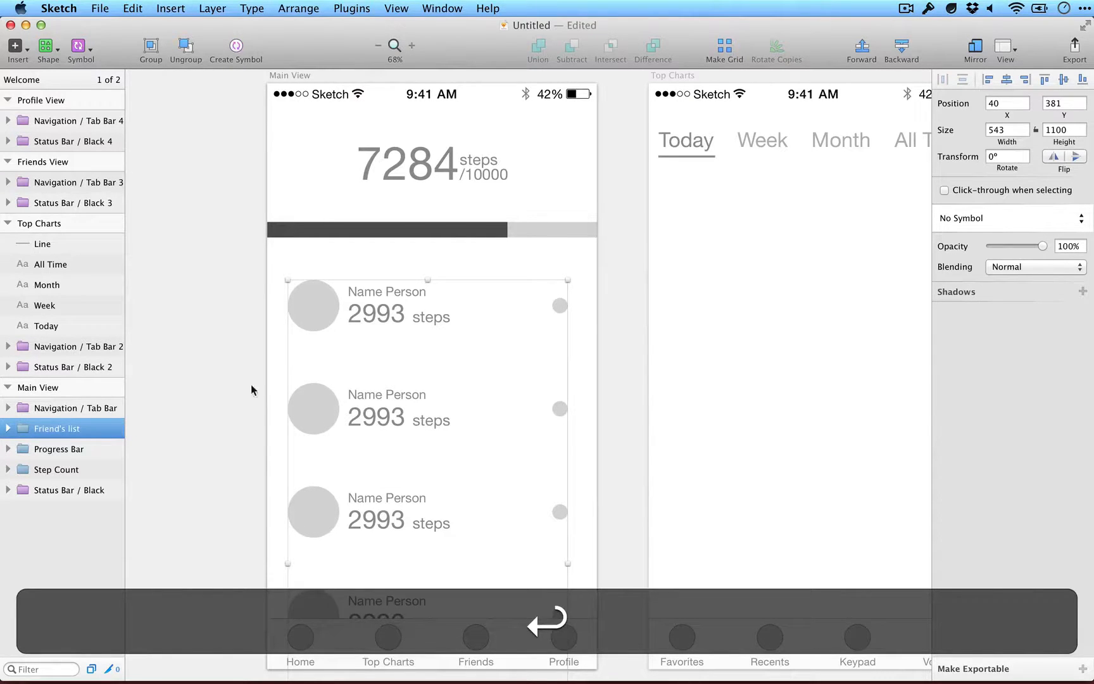
Copy the Friend's list group onto the Top Charts artboard and place it below the filter texts at X 45, Y 197.
{"action": "left_click_drag", "start_coordinate": [417, 358], "coordinate": [795, 264]}
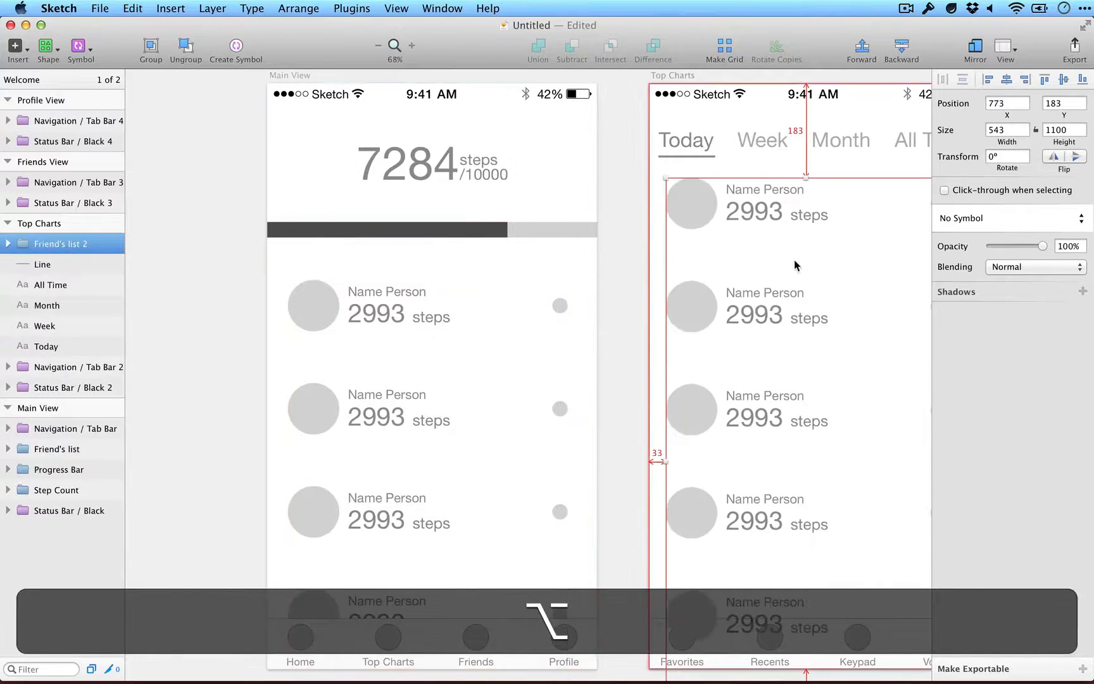
{"action": "scroll", "coordinate": [789, 264], "scroll_direction": "right", "scroll_amount": 5}
{"action": "left_click_drag", "start_coordinate": [547, 287], "coordinate": [554, 297]}
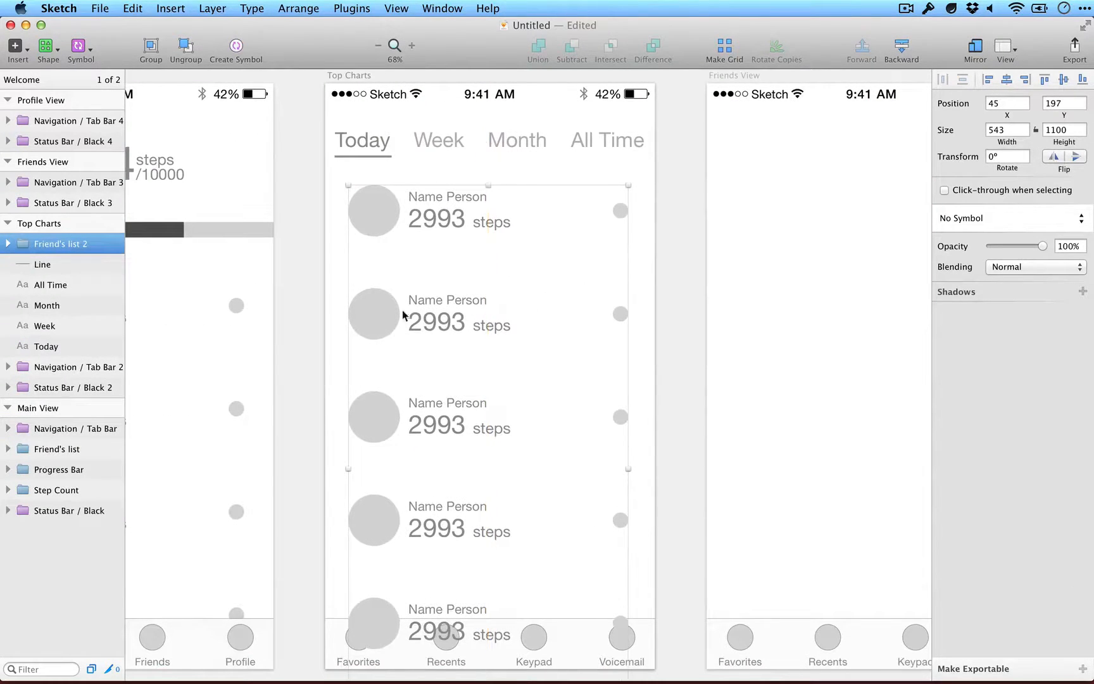
{"action": "scroll", "coordinate": [403, 314], "scroll_direction": "left", "scroll_amount": 3}
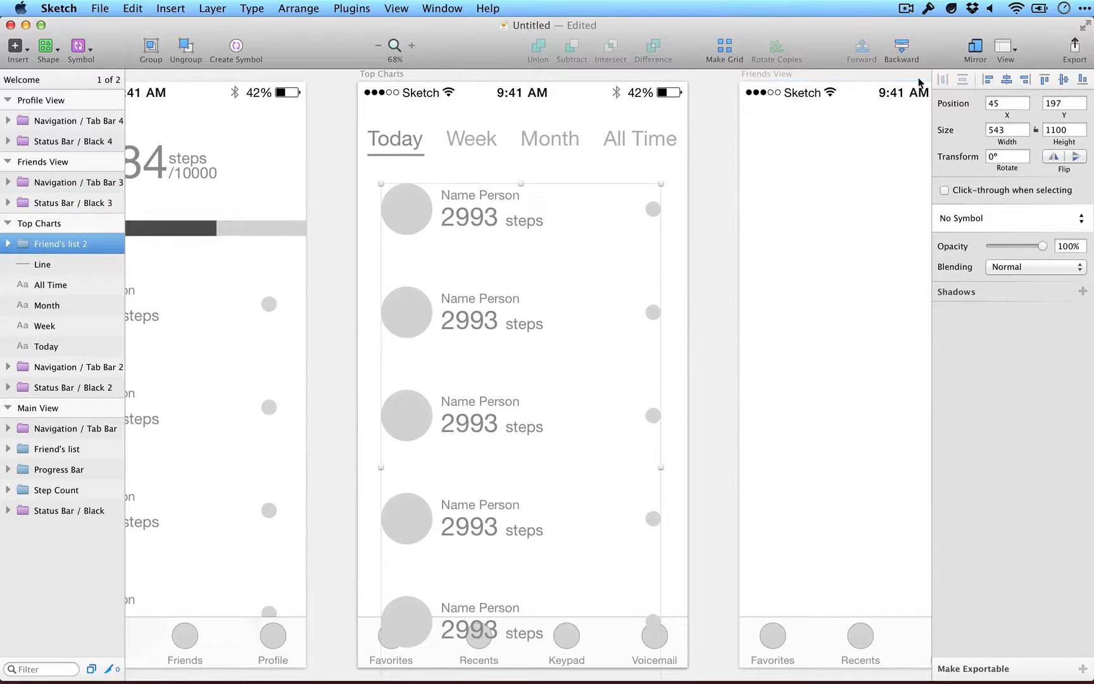
Set the step counts of the first three Top Charts rows to 10020, 7299 and 5663.
{"action": "double_click", "coordinate": [462, 215]}
{"action": "double_click", "coordinate": [462, 215]}
{"action": "double_click", "coordinate": [462, 215]}
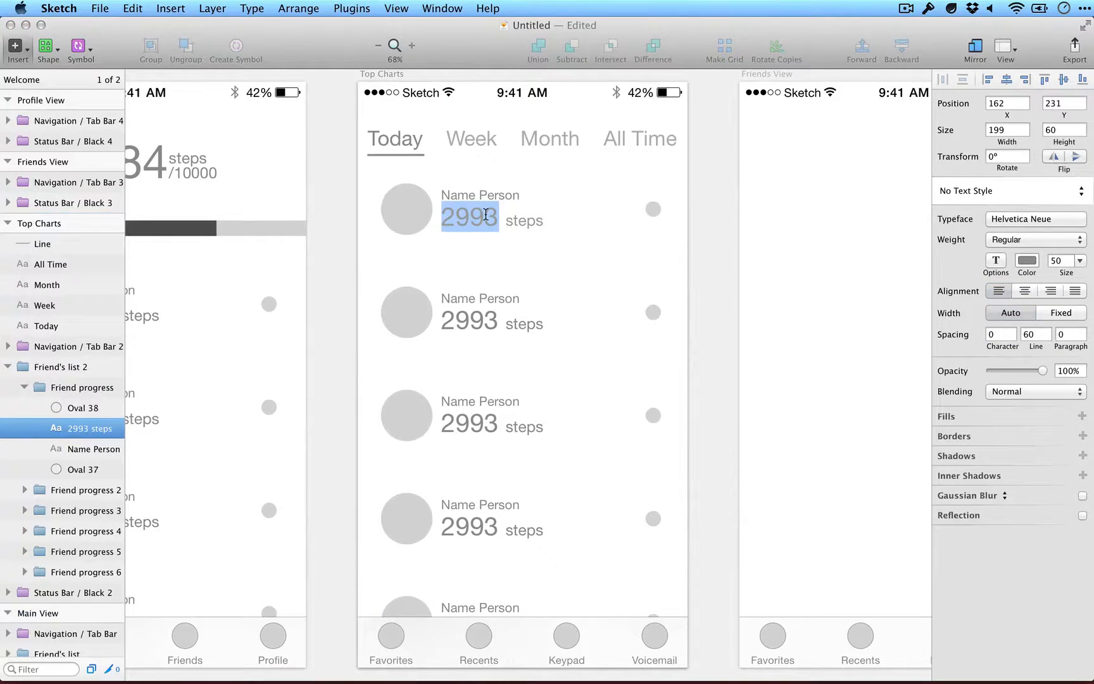
{"action": "type", "text": "10020"}
{"action": "double_click", "coordinate": [468, 320]}
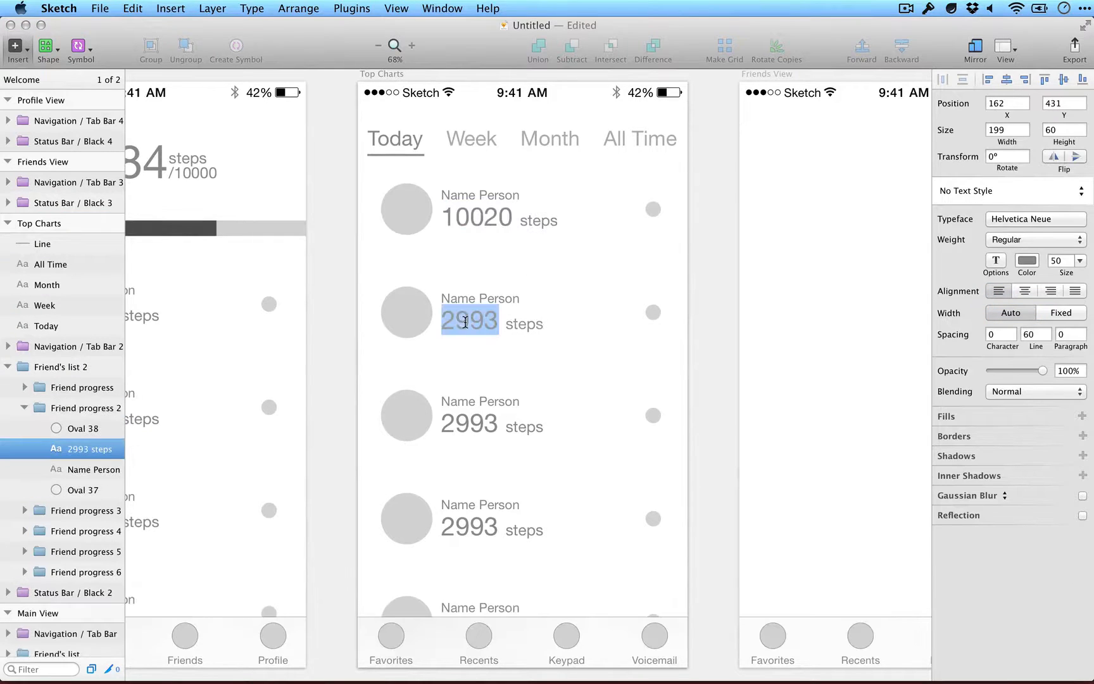
{"action": "type", "text": "7299"}
{"action": "double_click", "coordinate": [469, 423]}
{"action": "type", "text": "5663"}
Set the step count of the fourth Top Charts row to 2662.
{"action": "left_click", "coordinate": [469, 529]}
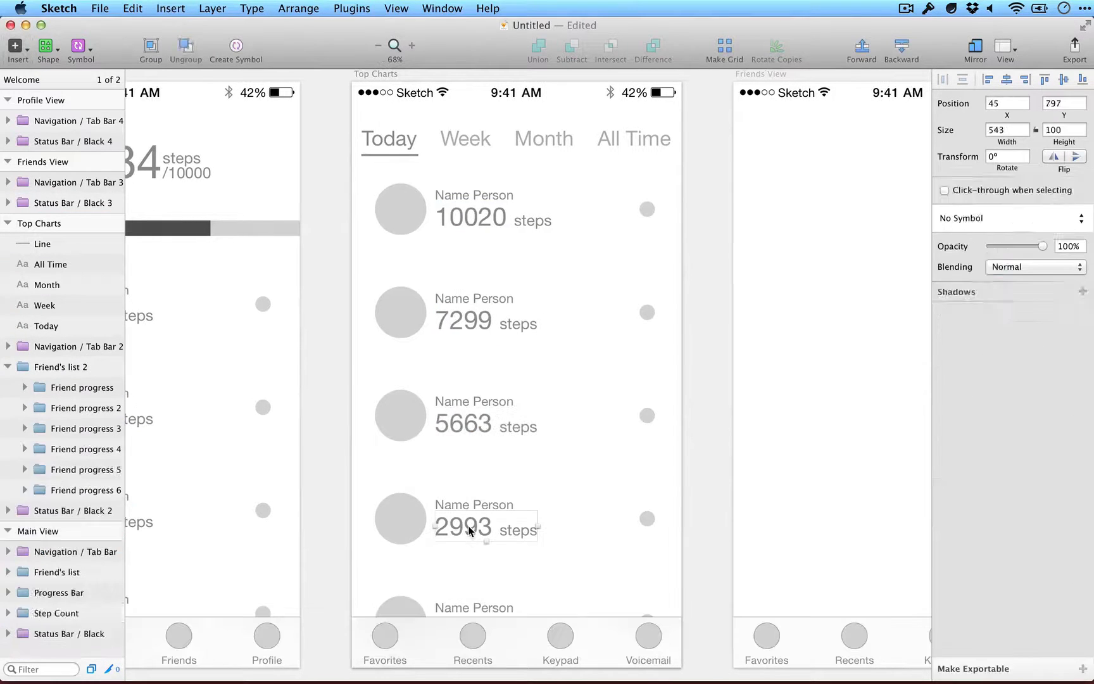
{"action": "left_click", "coordinate": [470, 530]}
{"action": "key", "text": "Return"}
{"action": "key", "text": "Left"}
{"action": "key", "text": "alt+shift+Right"}
{"action": "type", "text": "2662"}
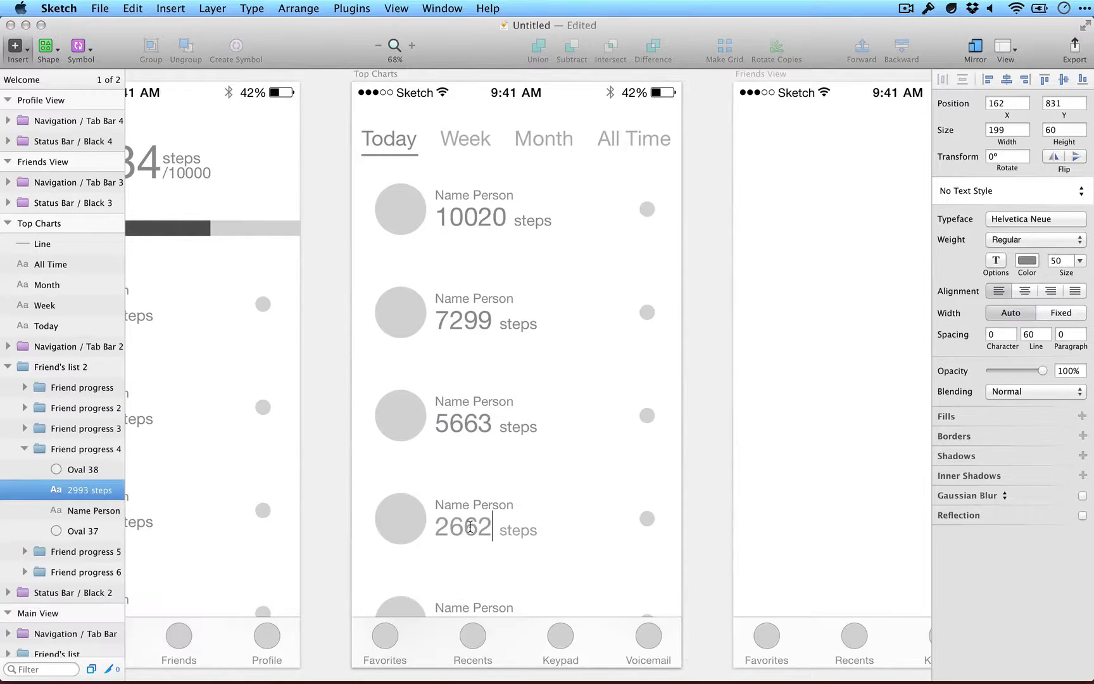
{"action": "left_click", "coordinate": [455, 482]}
{"action": "scroll", "coordinate": [455, 482], "scroll_direction": "down", "scroll_amount": 3}
{"action": "left_click", "coordinate": [687, 352]}
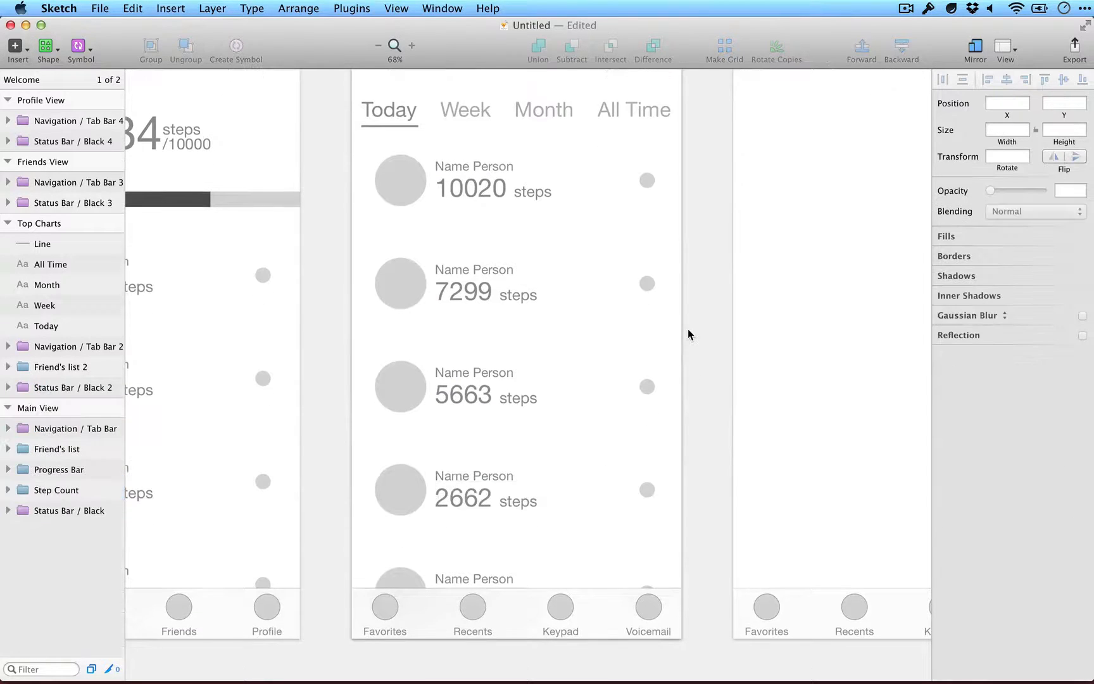
{"action": "scroll", "coordinate": [687, 328], "scroll_direction": "up", "scroll_amount": 3}
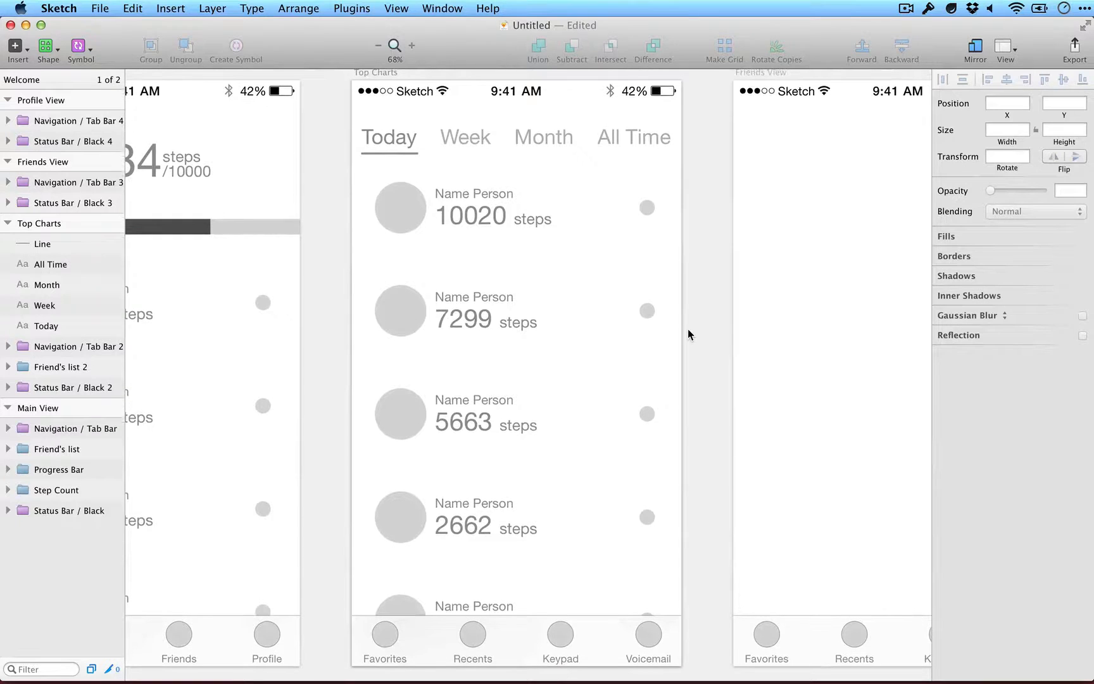
{"action": "scroll", "coordinate": [688, 334], "scroll_direction": "down", "scroll_amount": 3}
{"action": "scroll", "coordinate": [689, 334], "scroll_direction": "right", "scroll_amount": 10}
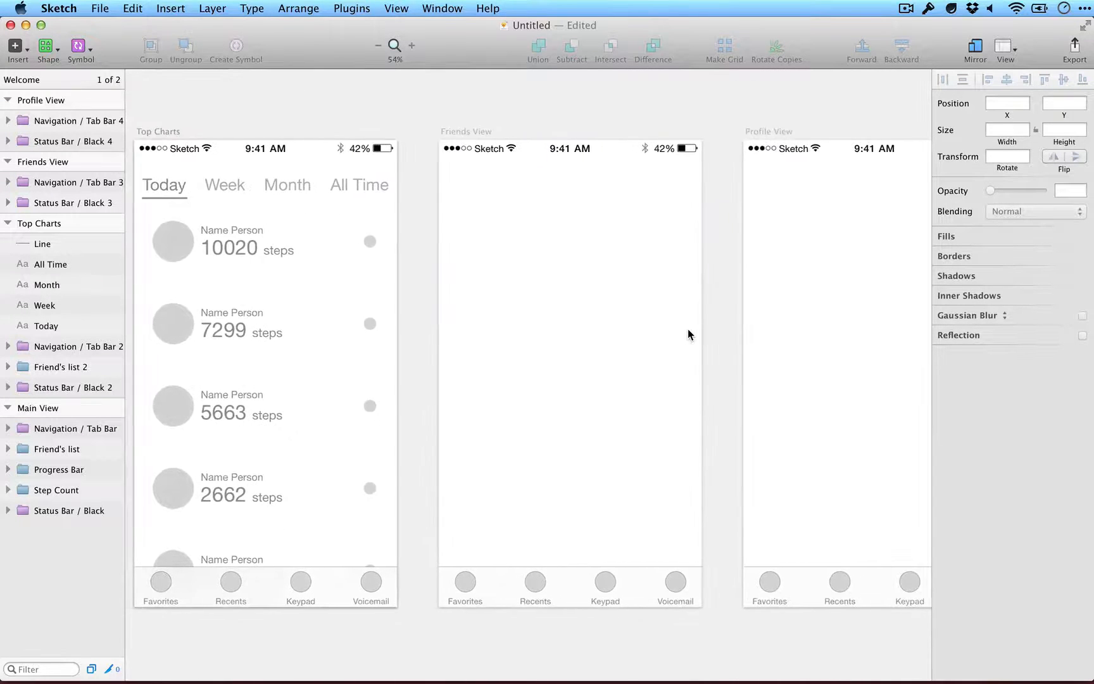
{"action": "scroll", "coordinate": [689, 334], "scroll_direction": "up", "scroll_amount": 3}
{"action": "scroll", "coordinate": [689, 335], "scroll_direction": "up", "scroll_amount": 1}
{"action": "scroll", "coordinate": [689, 335], "scroll_direction": "down", "scroll_amount": 3}
{"action": "scroll", "coordinate": [689, 335], "scroll_direction": "right", "scroll_amount": 2}
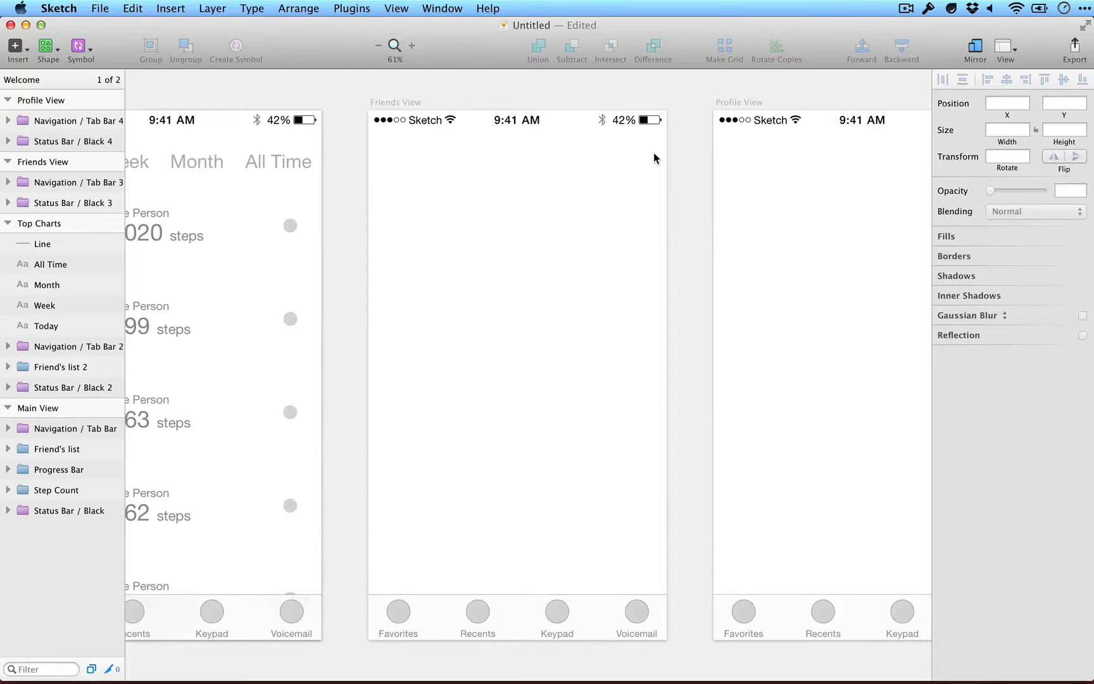
Examine the navigation bar variants among the document's symbols and check the layer name of the one with a search bar.
{"action": "left_click", "coordinate": [85, 46]}
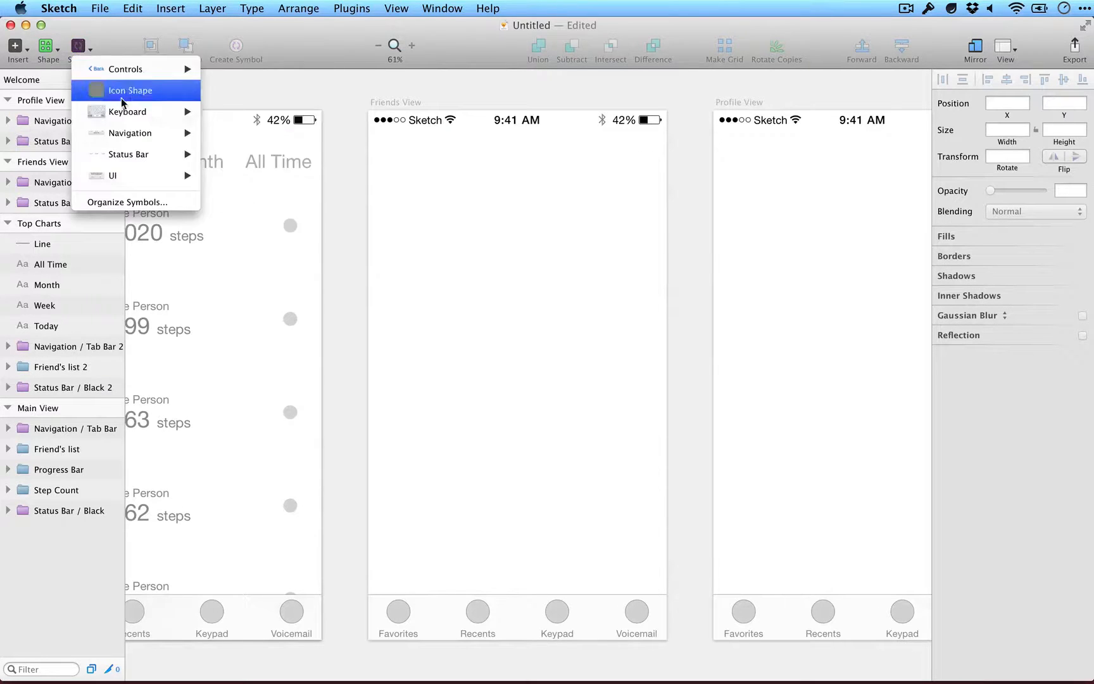
{"action": "mouse_move", "coordinate": [131, 138]}
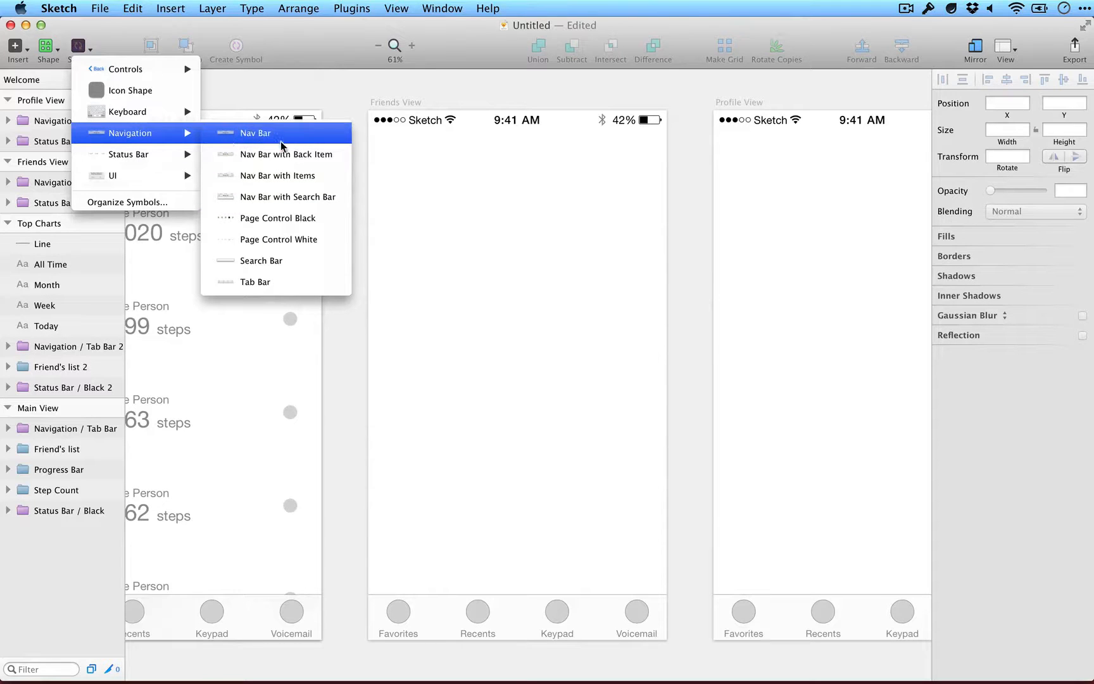
{"action": "left_click", "coordinate": [297, 93]}
{"action": "left_click", "coordinate": [31, 80]}
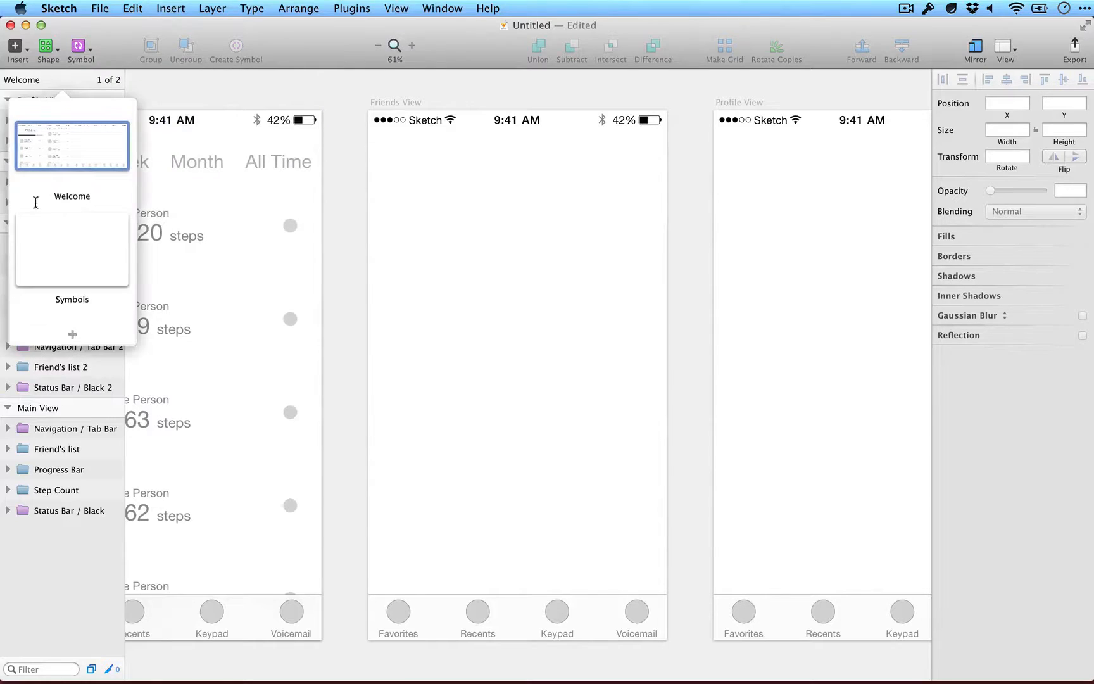
{"action": "left_click", "coordinate": [77, 240]}
{"action": "scroll", "coordinate": [486, 205], "scroll_direction": "right", "scroll_amount": 8}
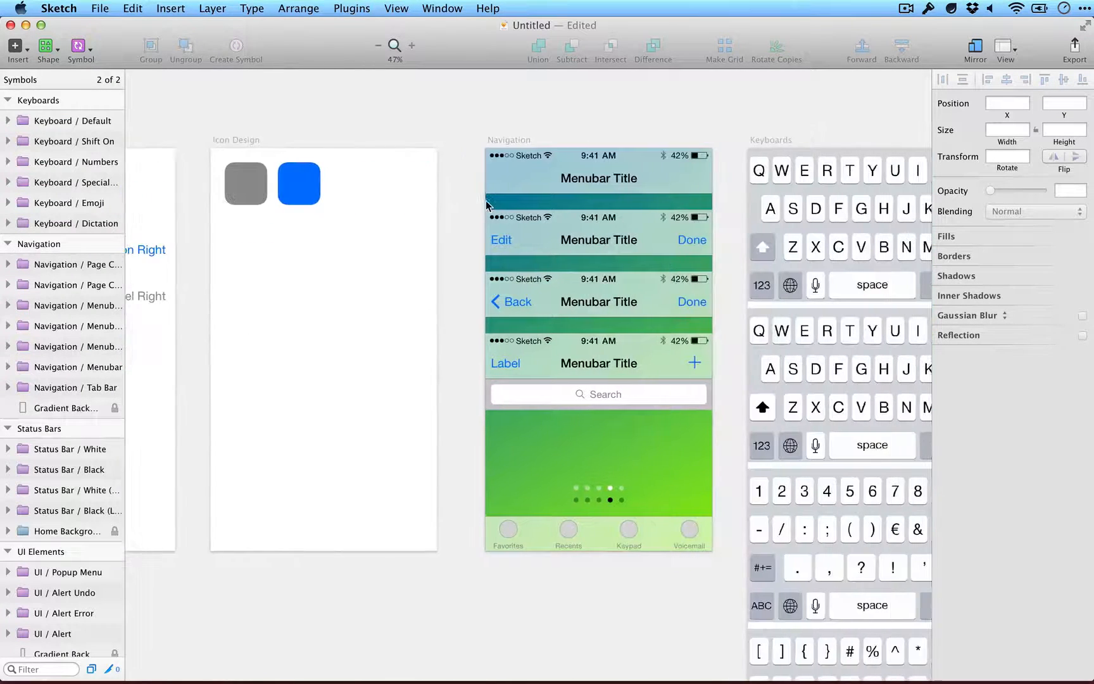
{"action": "scroll", "coordinate": [486, 204], "scroll_direction": "right", "scroll_amount": 4}
{"action": "left_click", "coordinate": [526, 186]}
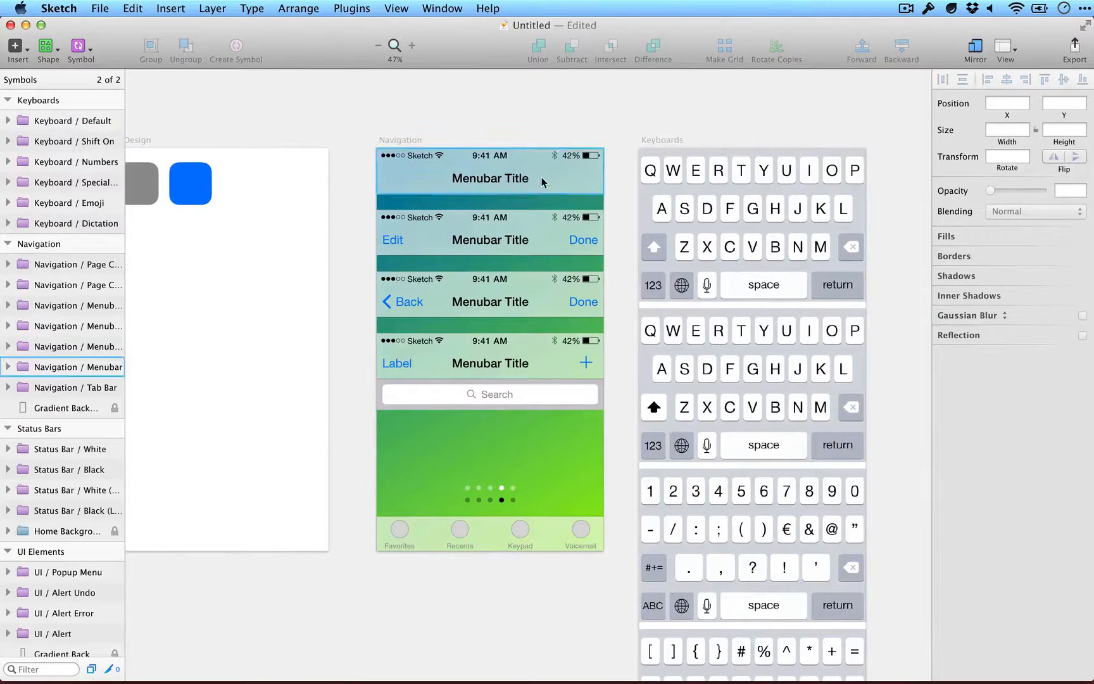
{"action": "left_click", "coordinate": [455, 364]}
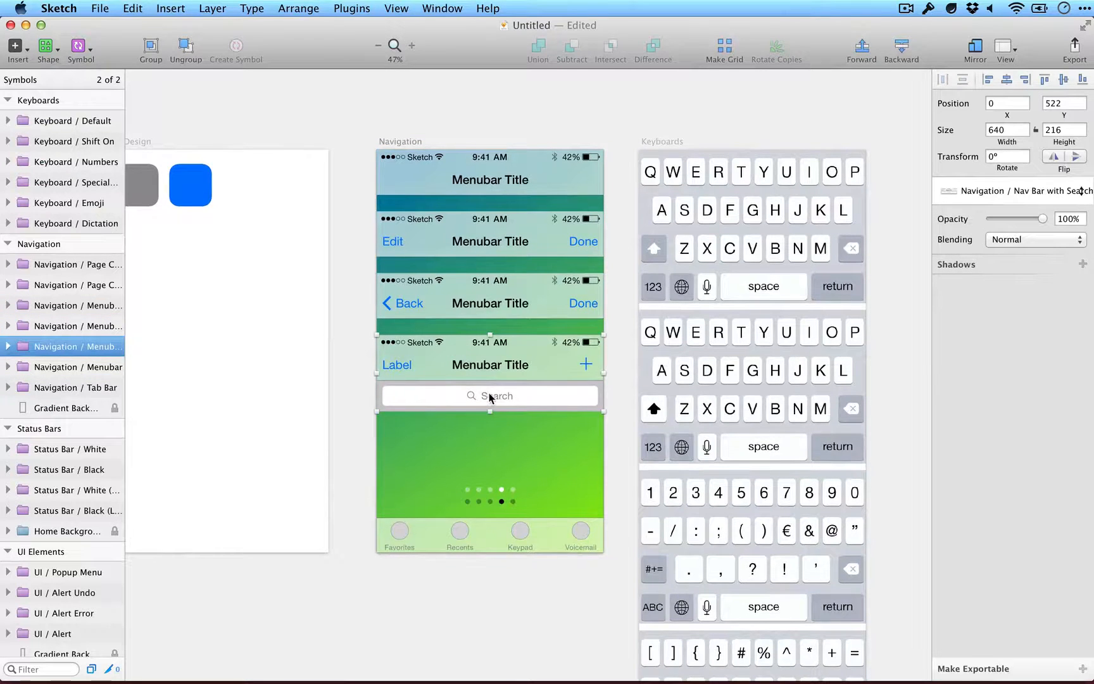
{"action": "scroll", "coordinate": [491, 397], "scroll_direction": "down", "scroll_amount": 1}
{"action": "double_click", "coordinate": [90, 349]}
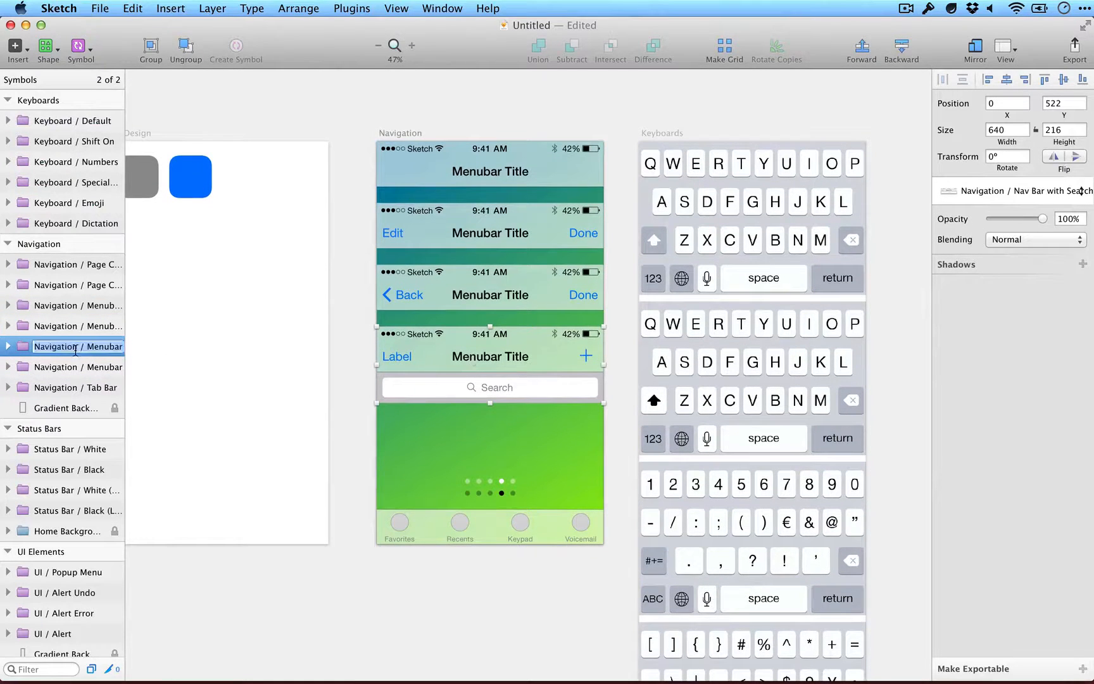
{"action": "key", "text": "Right"}
{"action": "left_click", "coordinate": [307, 550]}
Insert the Nav Bar with Search Bar symbol at the top of the Friends View artboard and delete the original status bar.
{"action": "left_click", "coordinate": [80, 47]}
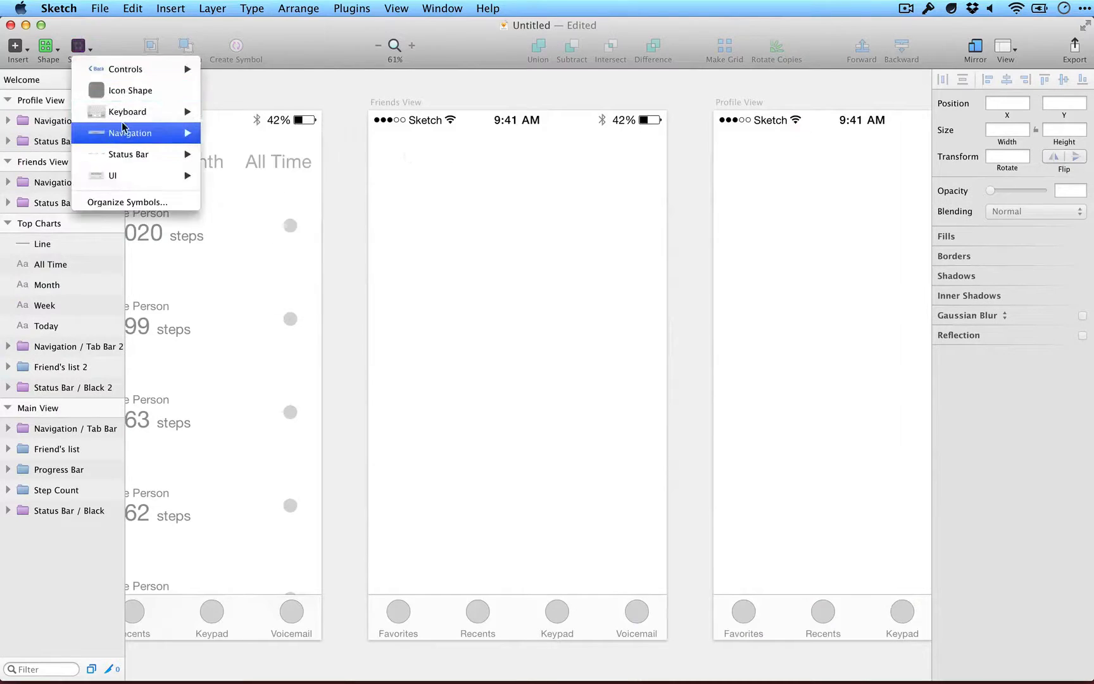
{"action": "mouse_move", "coordinate": [123, 134]}
{"action": "left_click", "coordinate": [266, 178]}
{"action": "left_click_drag", "start_coordinate": [537, 338], "coordinate": [500, 166]}
{"action": "left_click", "coordinate": [446, 116]}
{"action": "key", "text": "BackSpace"}
Change the Friends View navigation bar's title to Friends and its Label text to Edit.
{"action": "double_click", "coordinate": [517, 151]}
{"action": "type", "text": "Frie"}
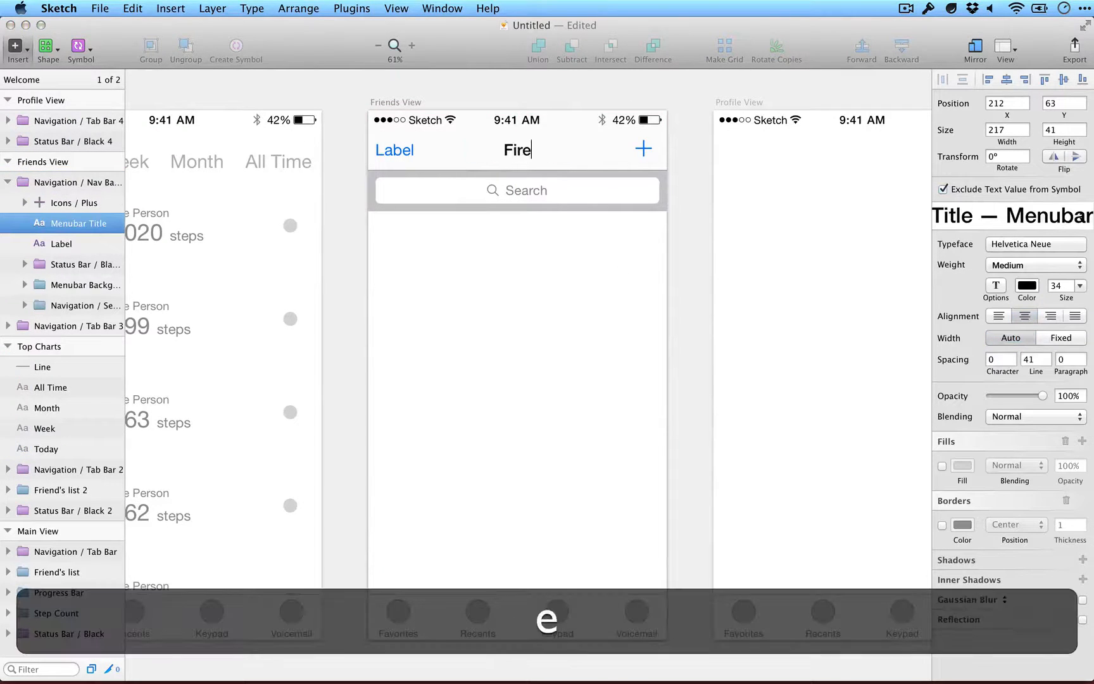
{"action": "type", "text": "nds"}
{"action": "key", "text": "Tab"}
{"action": "type", "text": "Edit"}
{"action": "left_click", "coordinate": [679, 119]}
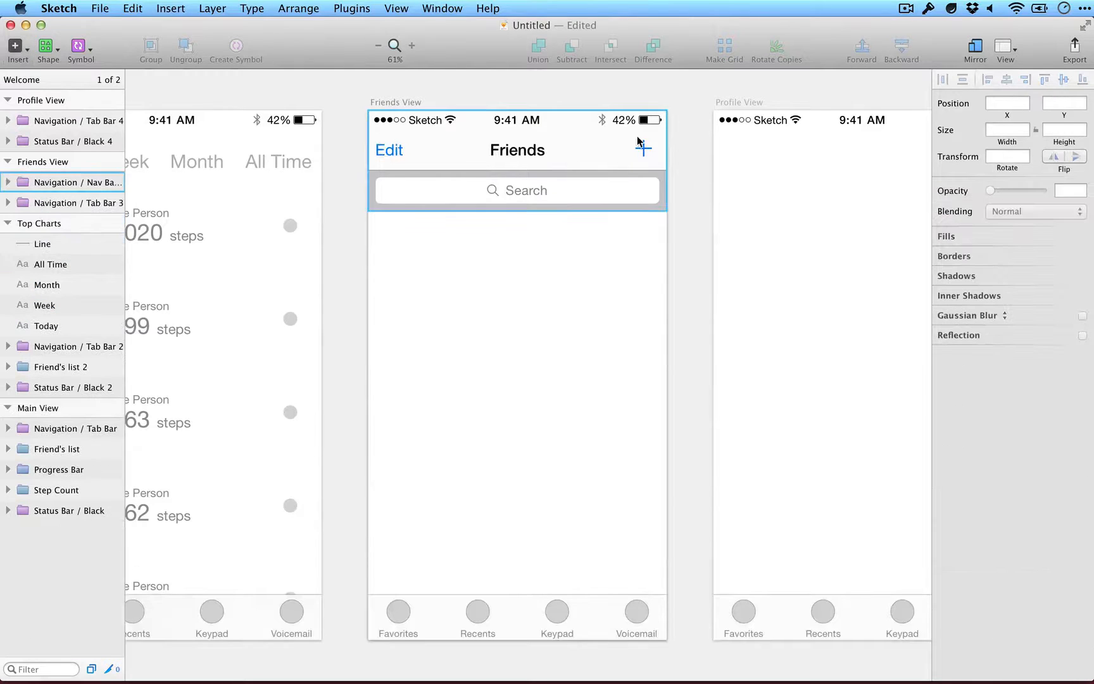
Try to recolour the search bar's background fill to match the navigation bar above it.
{"action": "scroll", "coordinate": [570, 221], "scroll_direction": "down", "scroll_amount": 1}
{"action": "double_click", "coordinate": [598, 167]}
{"action": "double_click", "coordinate": [598, 167]}
{"action": "left_click", "coordinate": [943, 316]}
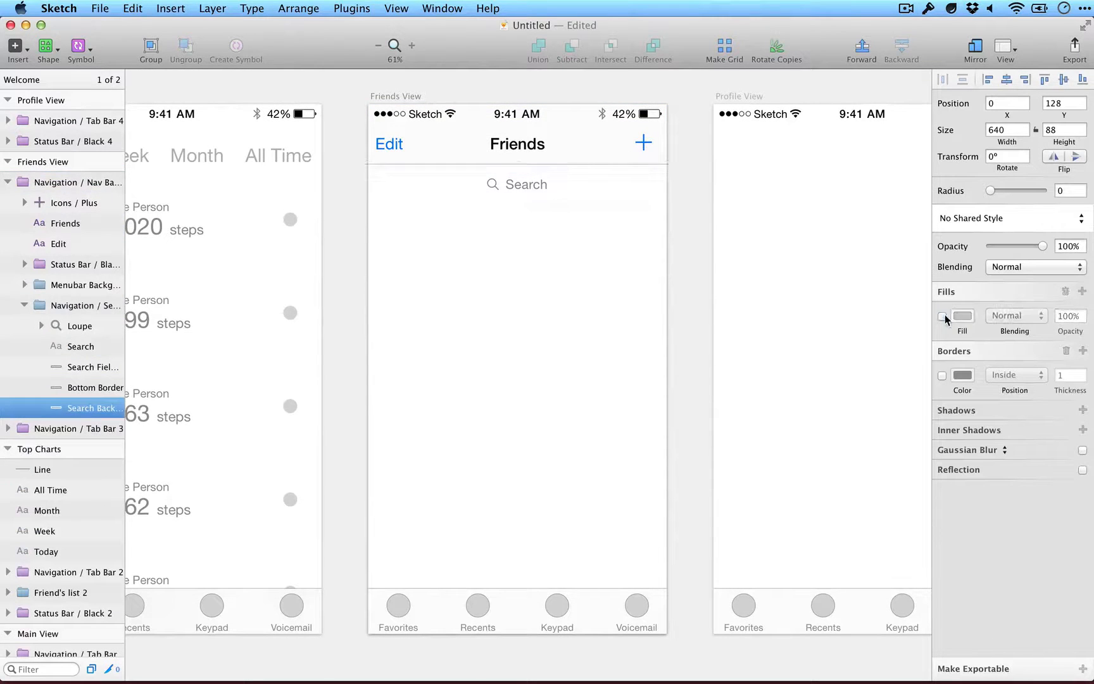
{"action": "left_click", "coordinate": [943, 315]}
{"action": "left_click", "coordinate": [962, 315]}
{"action": "key", "text": "ctrl+c"}
{"action": "left_click", "coordinate": [611, 154]}
{"action": "key", "text": "super+z"}
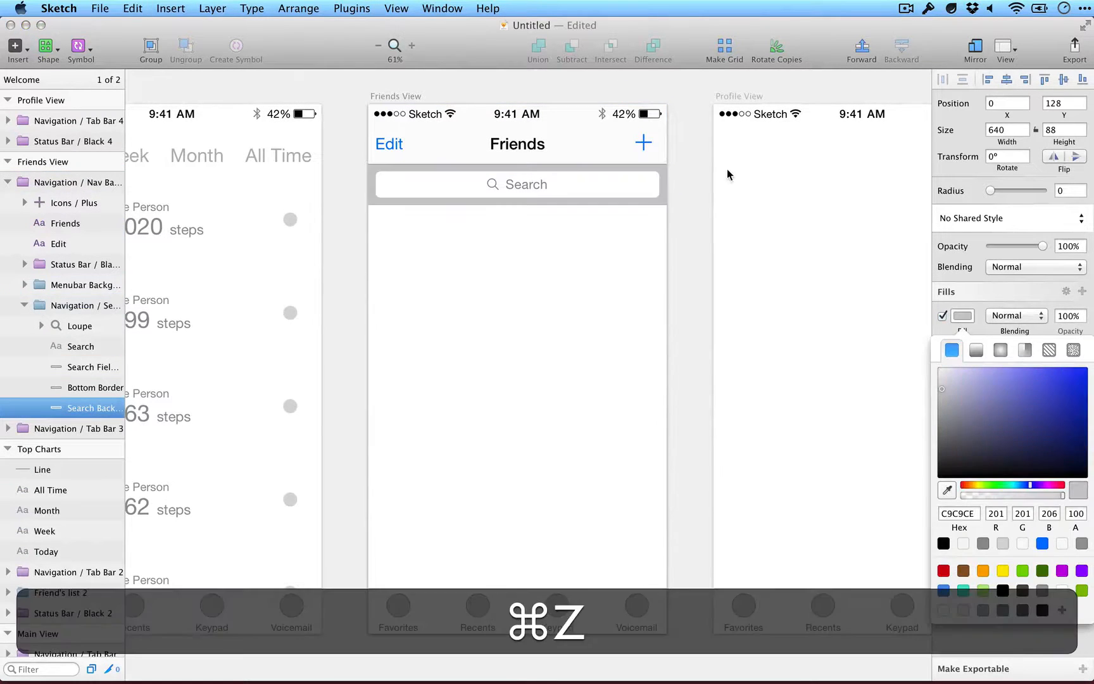
{"action": "left_click", "coordinate": [690, 200]}
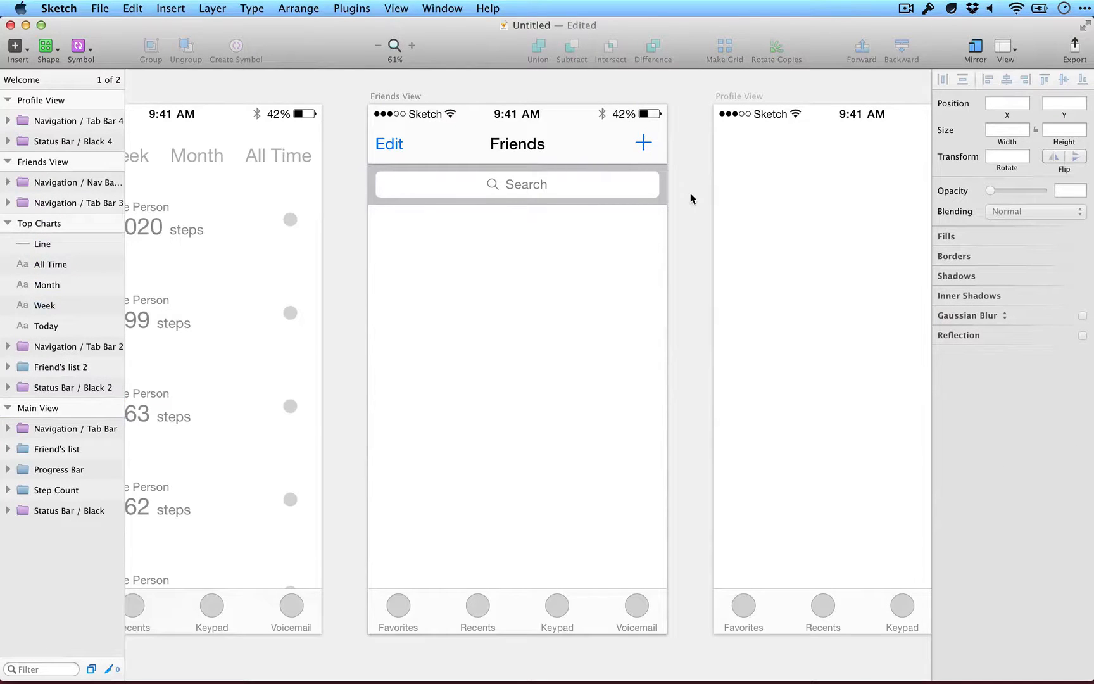
Draw a borderless 100 by 100 circle on Friends View below the search bar, at about X 56, Y 282.
{"action": "scroll", "coordinate": [691, 198], "scroll_direction": "down", "scroll_amount": 2}
{"action": "scroll", "coordinate": [691, 198], "scroll_direction": "up", "scroll_amount": 2}
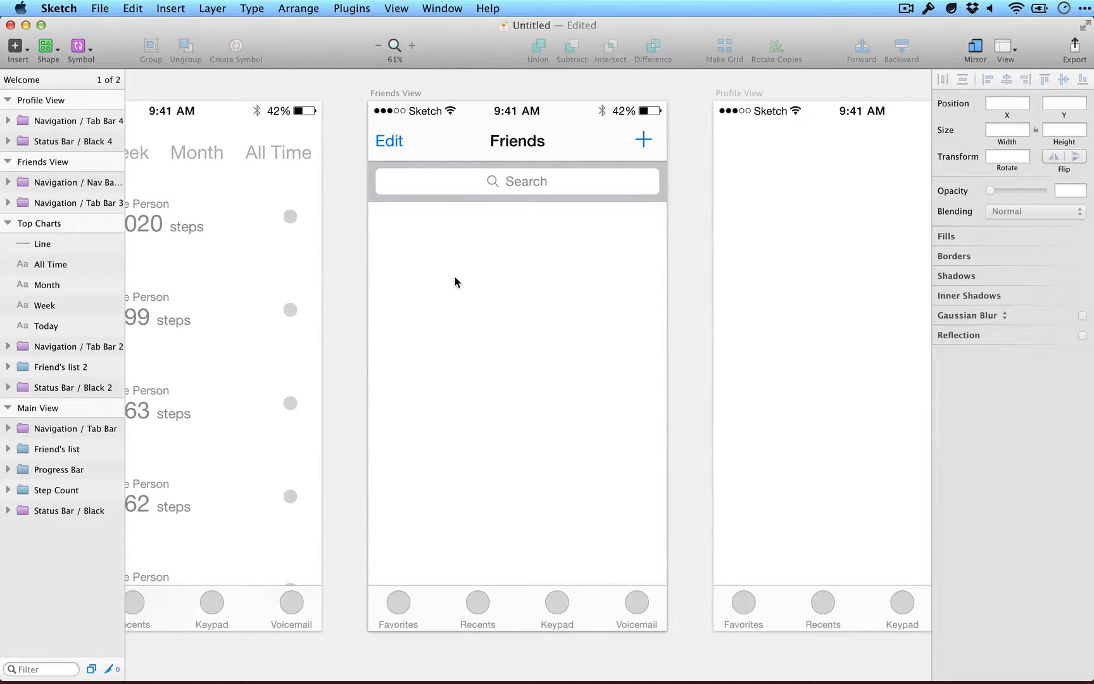
{"action": "key", "text": "o"}
{"action": "left_click_drag", "start_coordinate": [396, 229], "coordinate": [441, 286]}
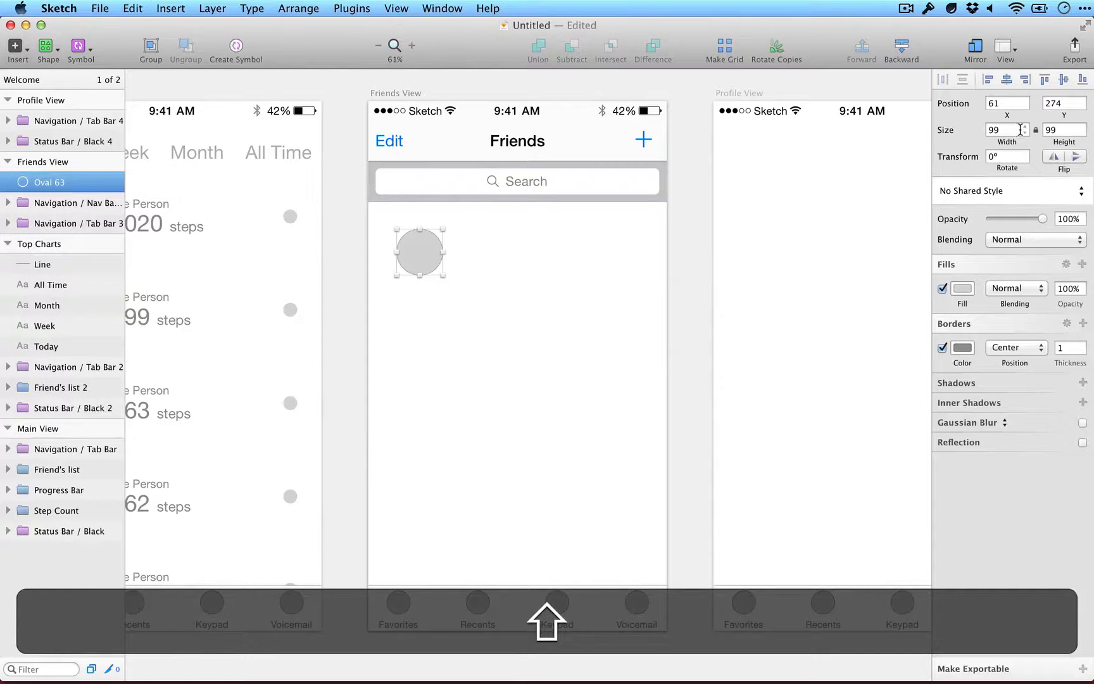
{"action": "scroll", "coordinate": [429, 293], "scroll_direction": "left", "scroll_amount": 3}
{"action": "scroll", "coordinate": [429, 294], "scroll_direction": "left", "scroll_amount": 3}
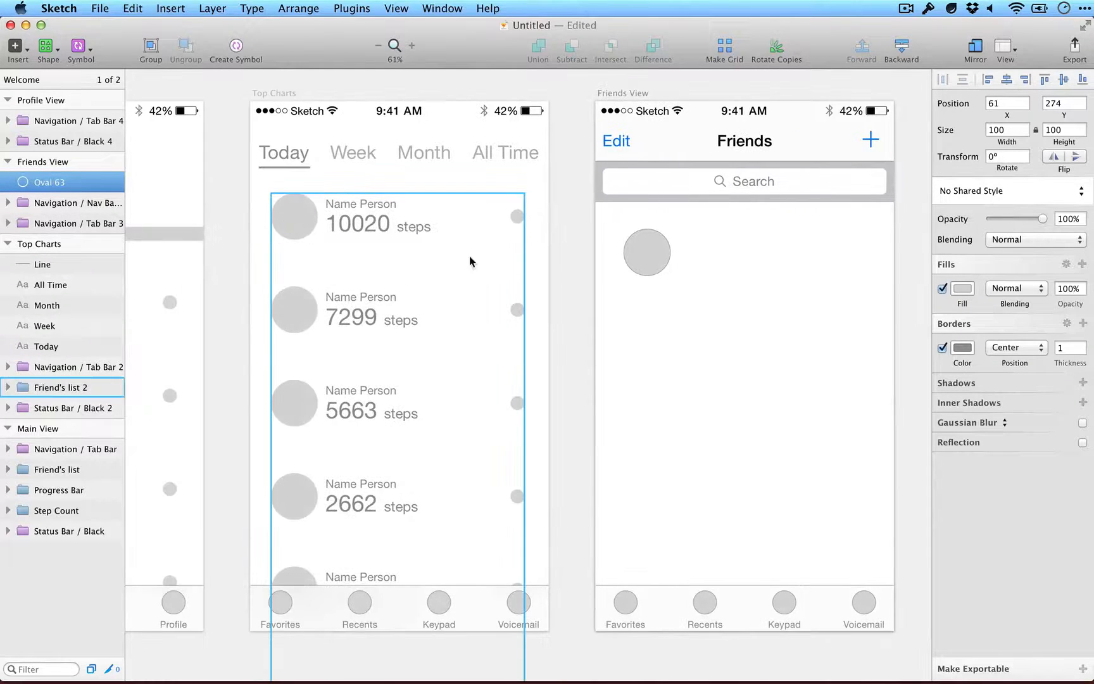
{"action": "scroll", "coordinate": [472, 372], "scroll_direction": "right", "scroll_amount": 6}
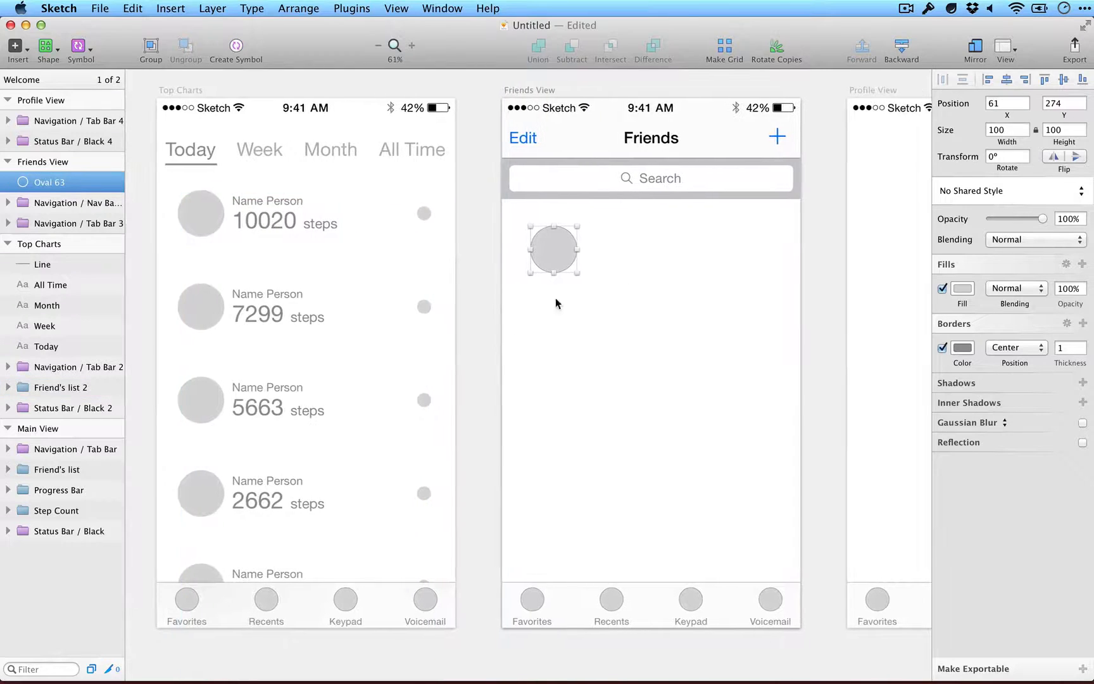
{"action": "scroll", "coordinate": [488, 285], "scroll_direction": "left", "scroll_amount": 2}
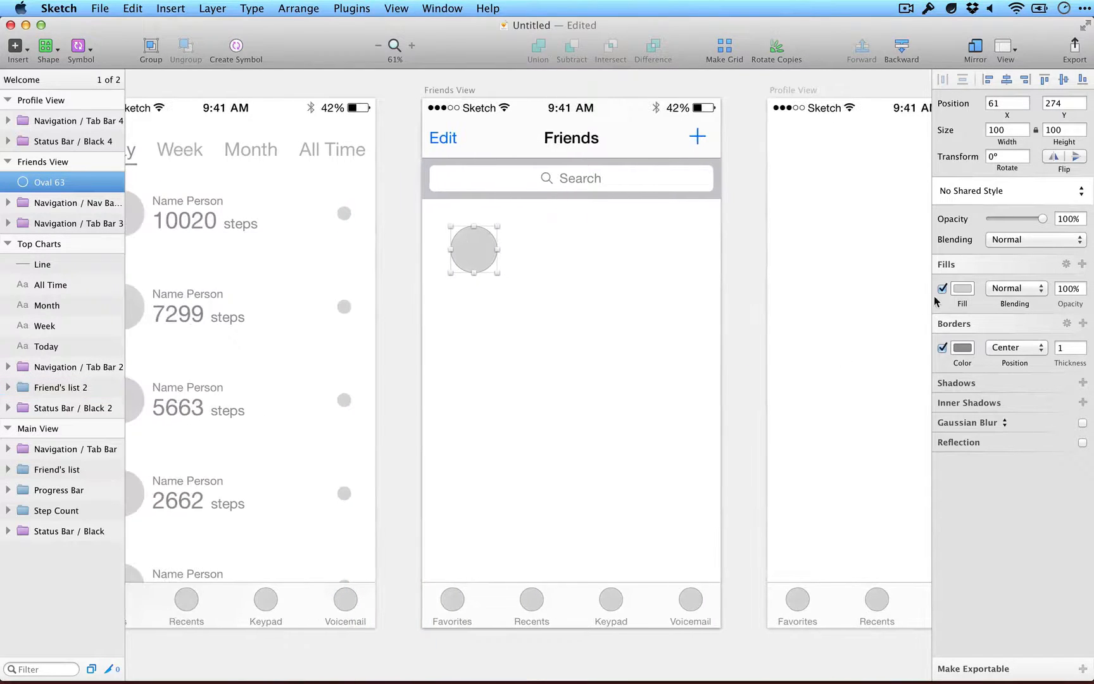
{"action": "left_click", "coordinate": [942, 348]}
{"action": "left_click_drag", "start_coordinate": [471, 252], "coordinate": [469, 257]}
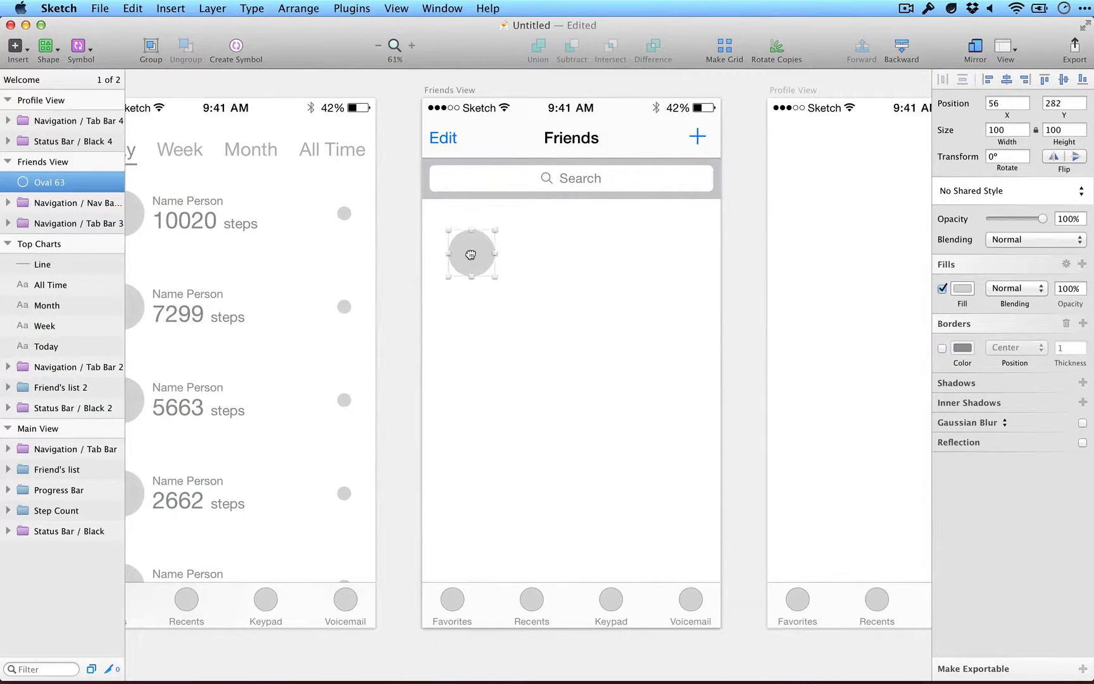
Add the text "Name P." below the circle on the Friends View artboard.
{"action": "key", "text": "t"}
{"action": "left_click", "coordinate": [464, 293]}
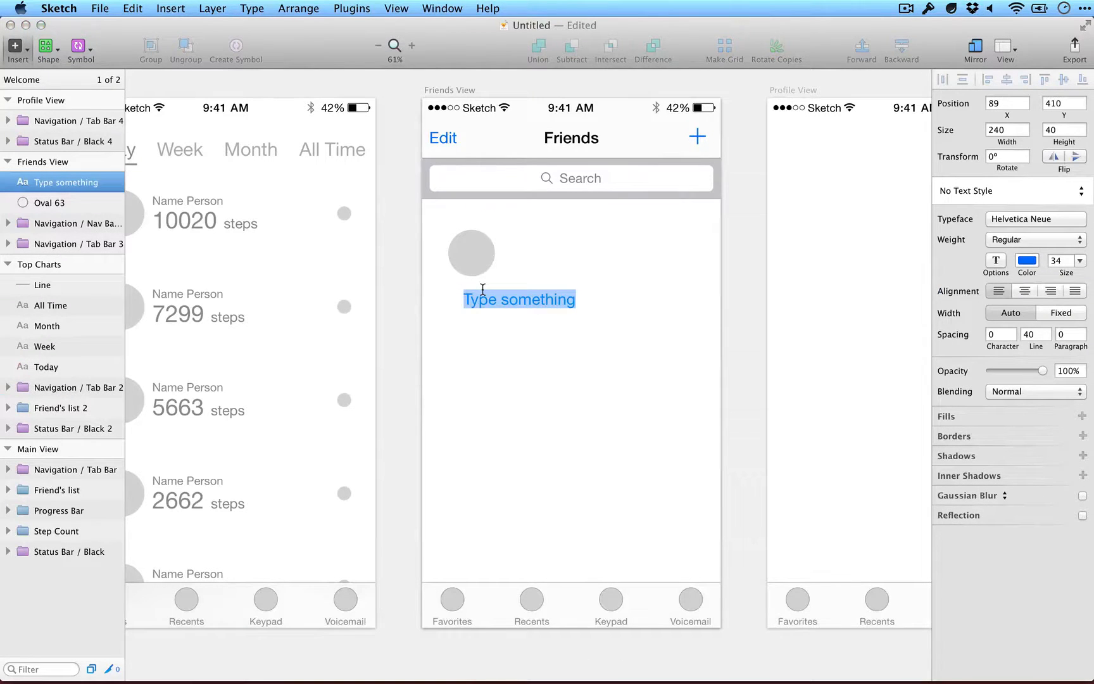
{"action": "key", "text": "shift"}
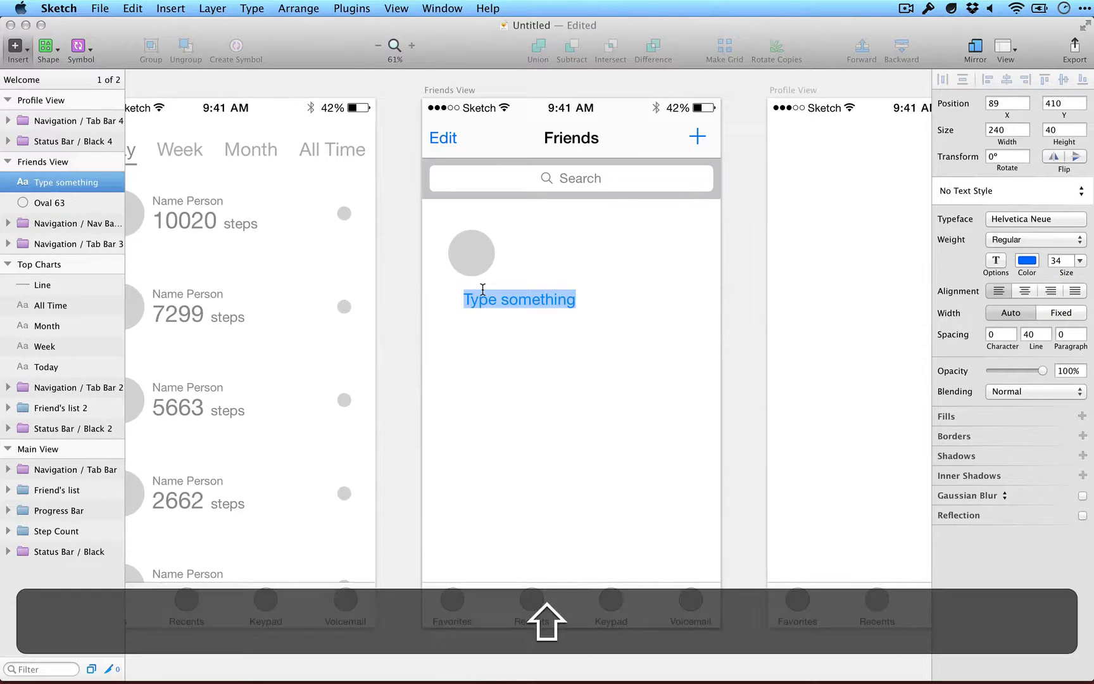
{"action": "type", "text": "Name"}
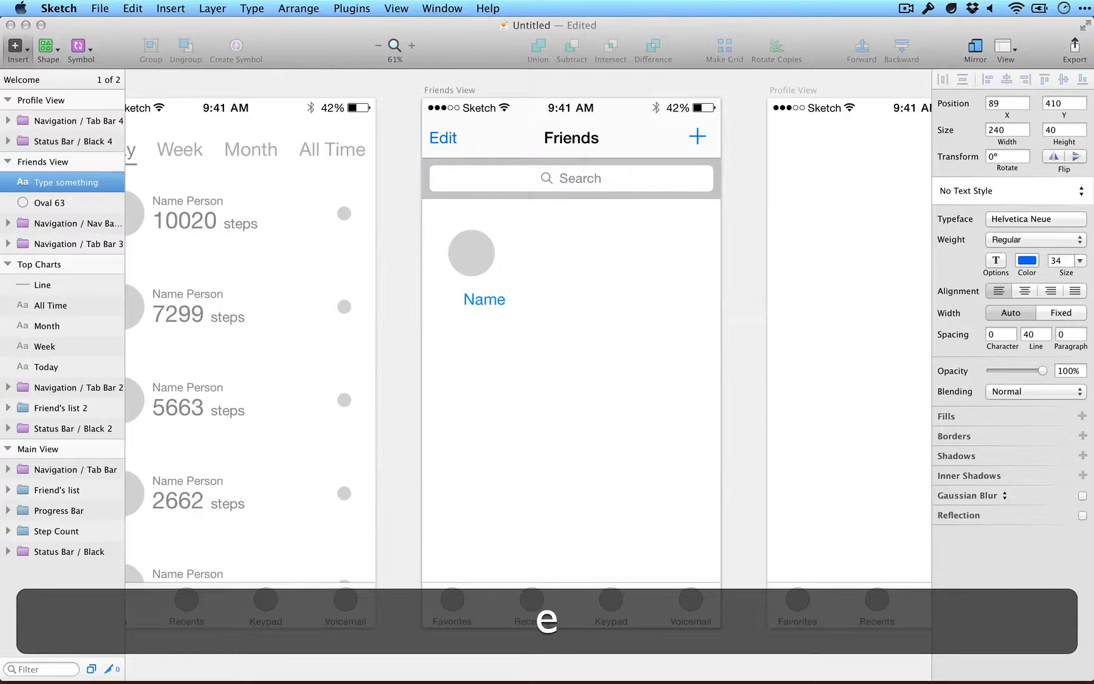
{"action": "type", "text": " P"}
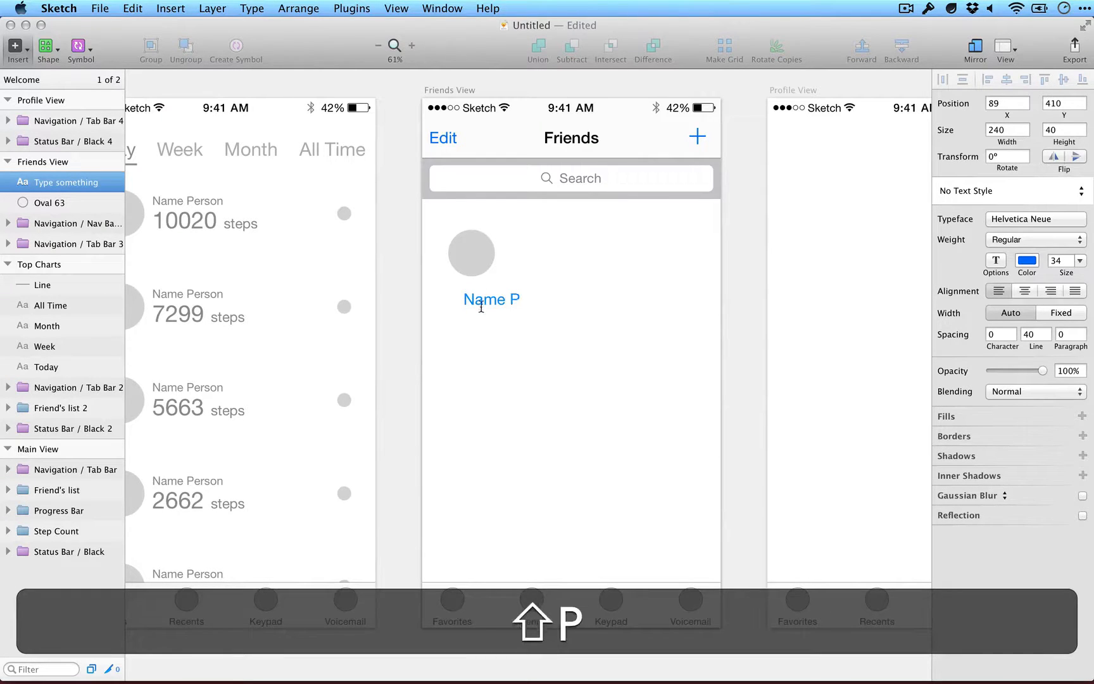
{"action": "type", "text": "."}
{"action": "key", "text": "Escape"}
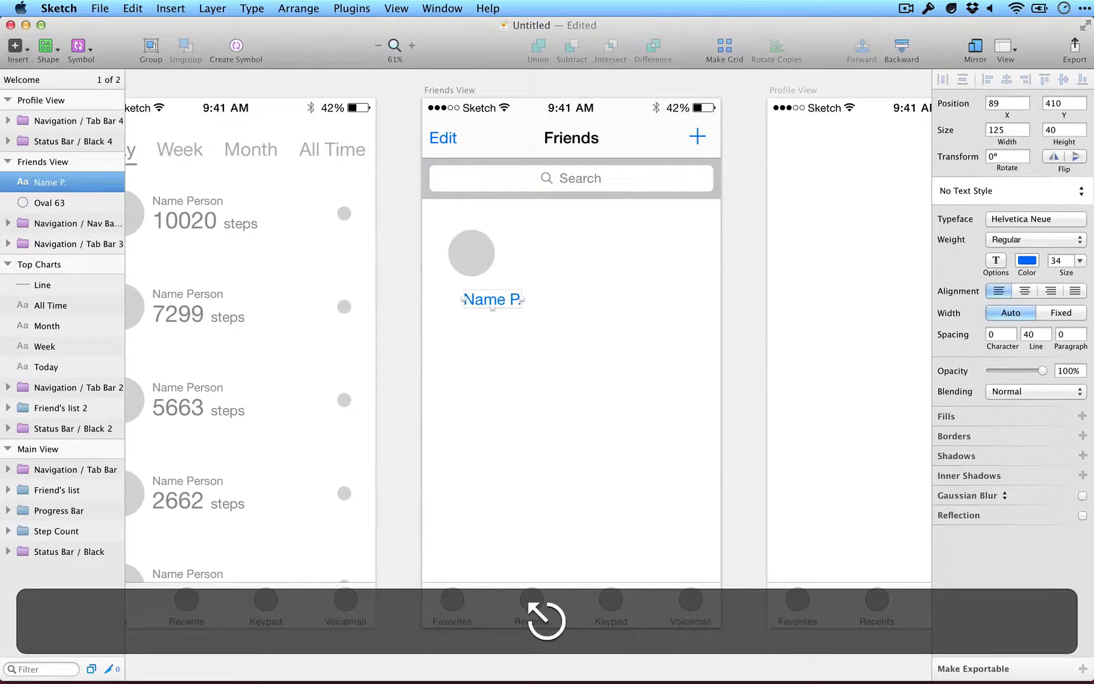
Recolour the Name P. text to medium grey and centre it directly under the circle.
{"action": "left_click", "coordinate": [1027, 261]}
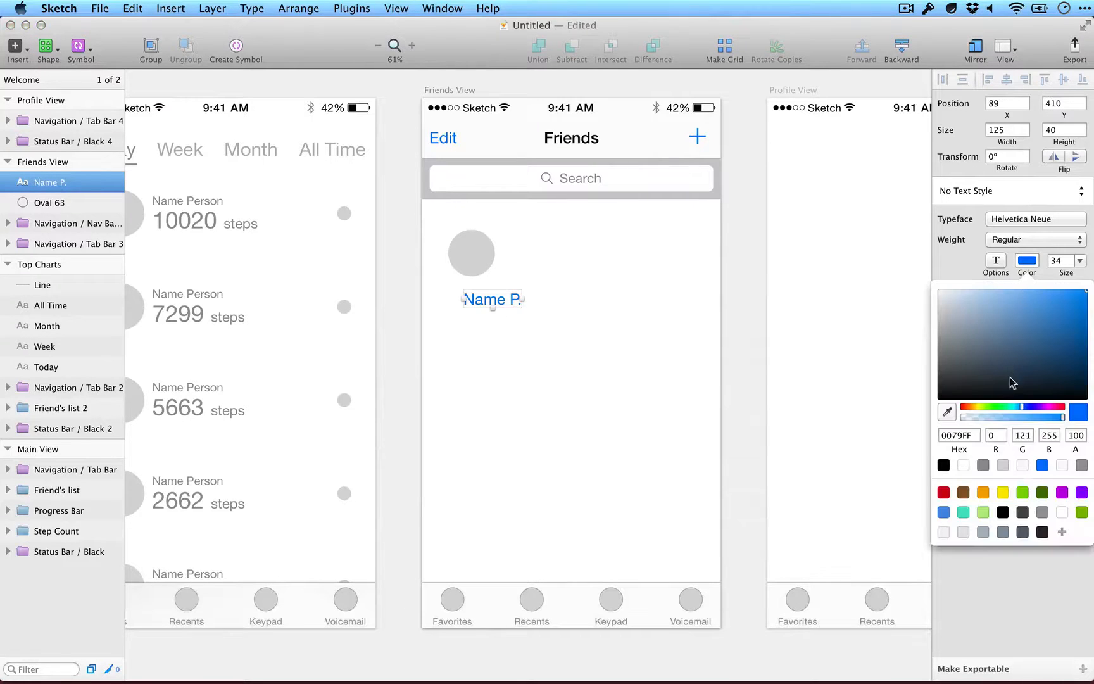
{"action": "left_click", "coordinate": [983, 466]}
{"action": "left_click", "coordinate": [438, 440]}
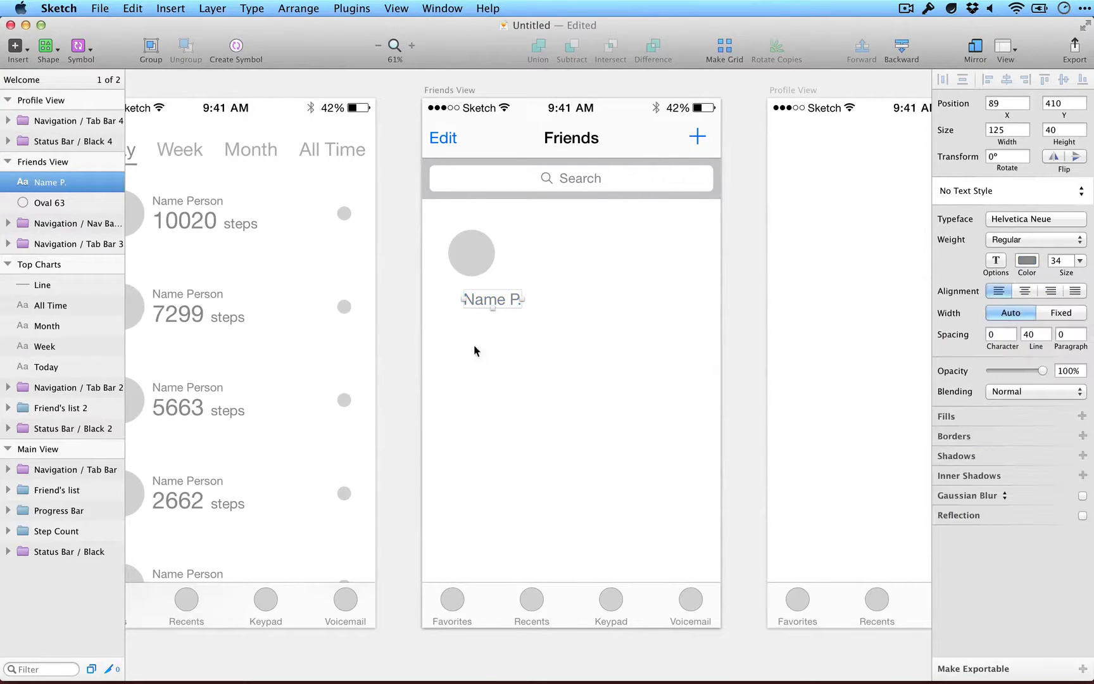
{"action": "left_click_drag", "start_coordinate": [482, 297], "coordinate": [472, 294]}
{"action": "left_click", "coordinate": [509, 356]}
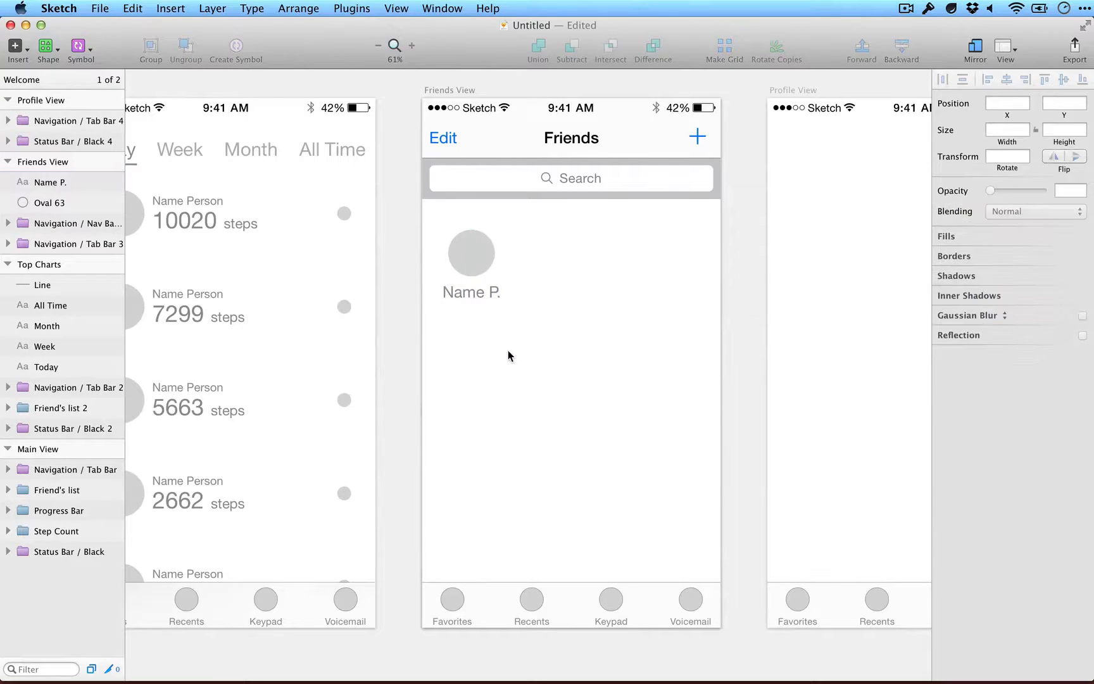
Set the Name P. text size to 30 and re-centre it under the circle on Friends View.
{"action": "left_click", "coordinate": [484, 292]}
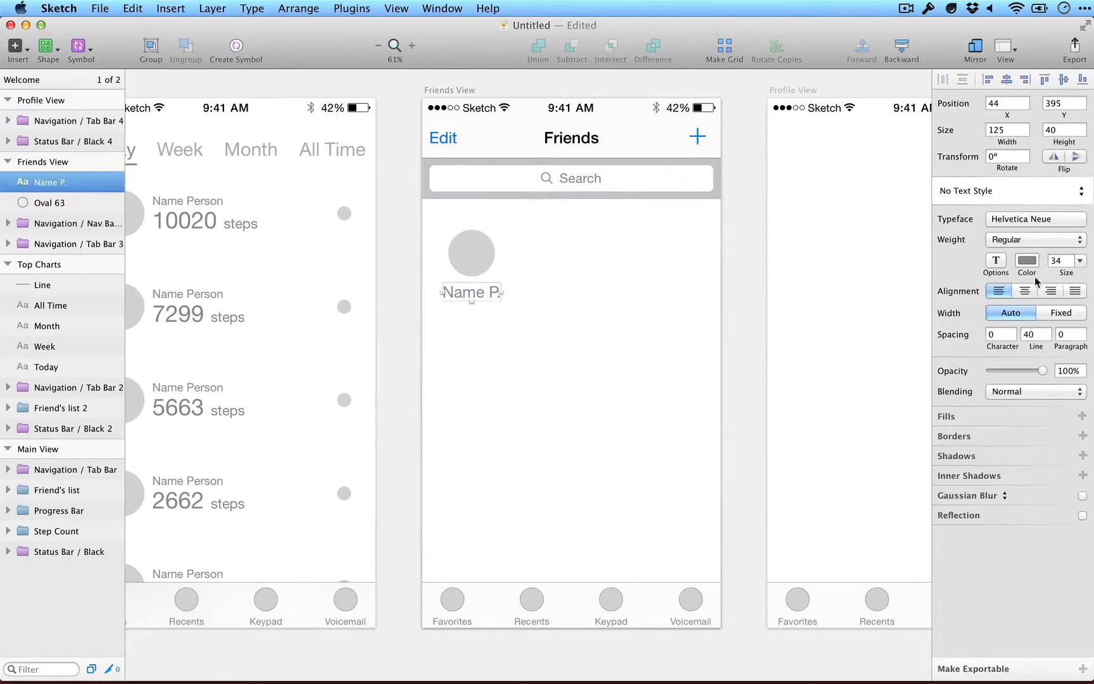
{"action": "left_click", "coordinate": [1063, 261]}
{"action": "key", "text": "Down"}
{"action": "key", "text": "Down"}
{"action": "key", "text": "Down"}
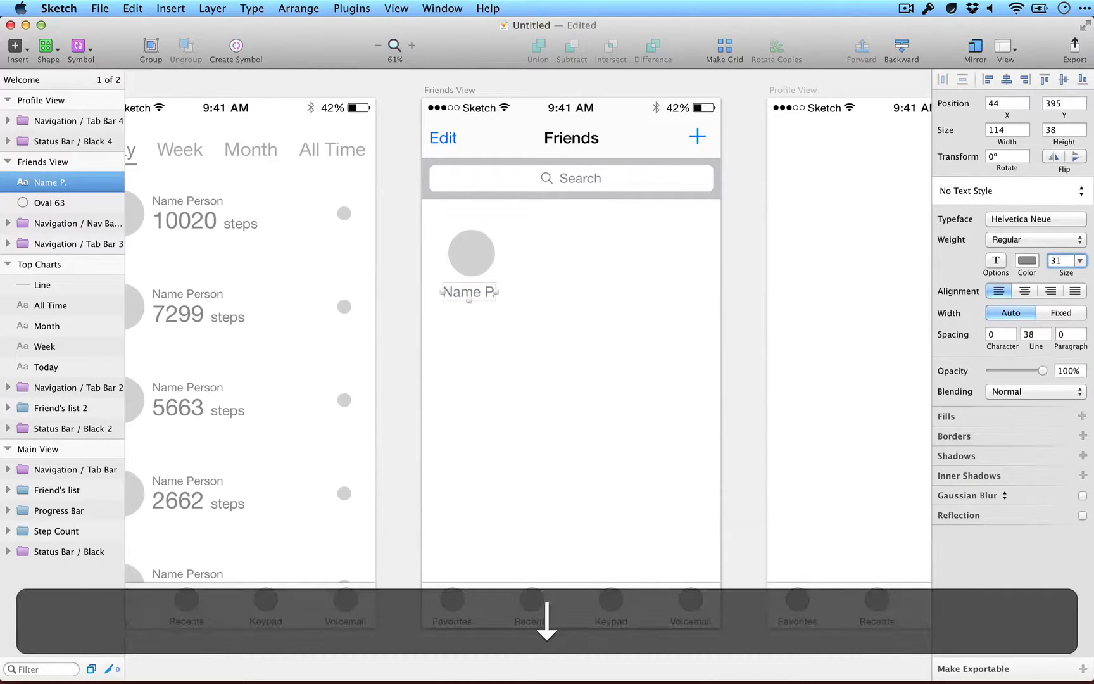
{"action": "key", "text": "Down"}
{"action": "left_click", "coordinate": [486, 375]}
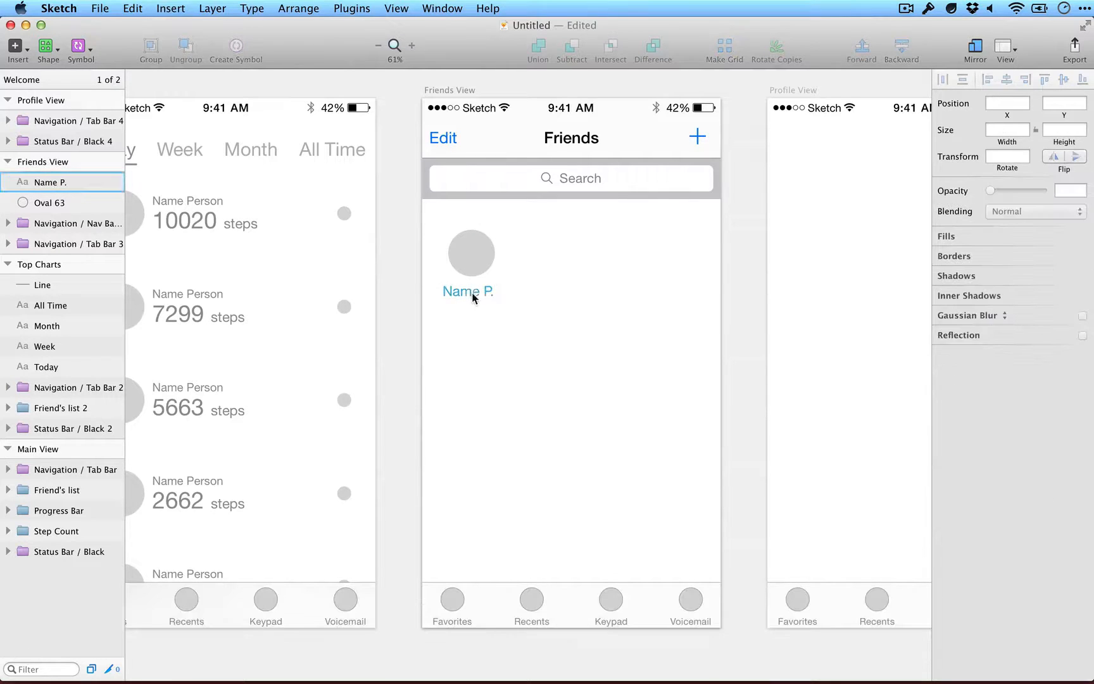
{"action": "left_click_drag", "start_coordinate": [477, 293], "coordinate": [481, 291]}
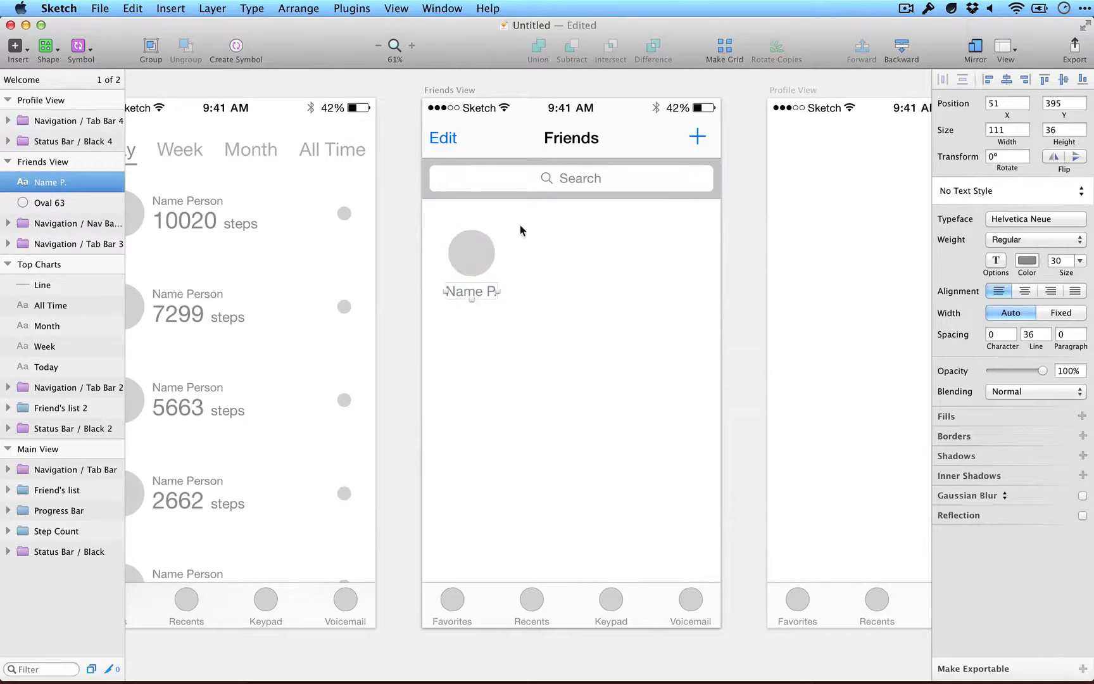
Group the circle with its Name P. label and rename the group Cell.
{"action": "left_click_drag", "start_coordinate": [521, 223], "coordinate": [462, 300]}
{"action": "key", "text": "super+g"}
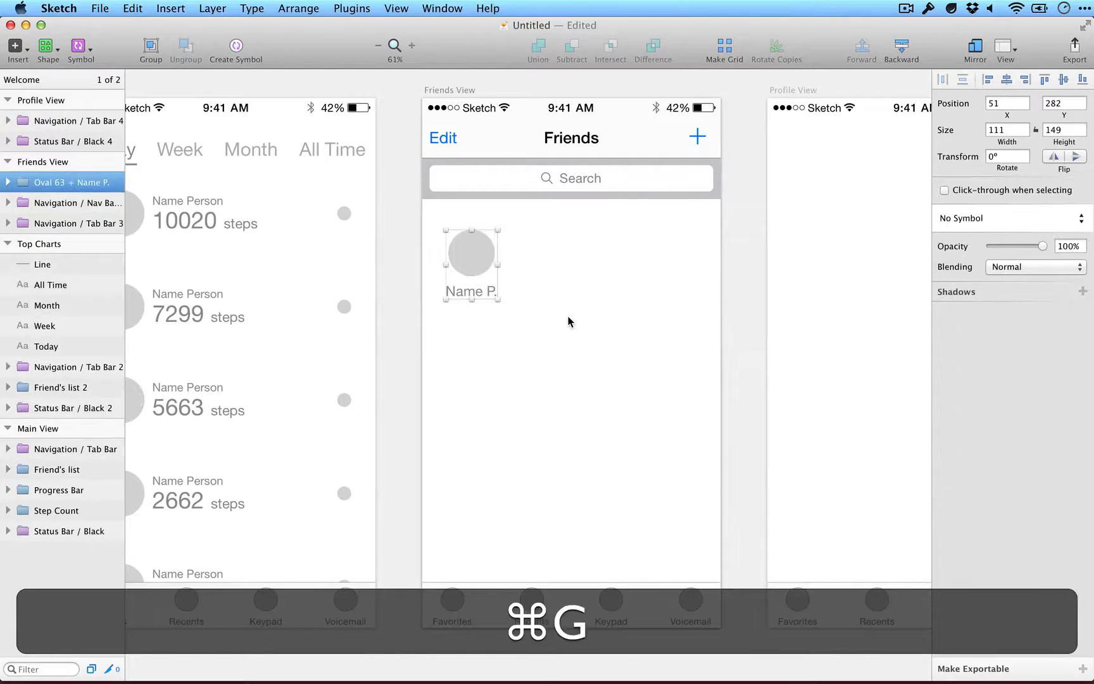
{"action": "key", "text": "super+r"}
{"action": "type", "text": "Cell"}
{"action": "key", "text": "Return"}
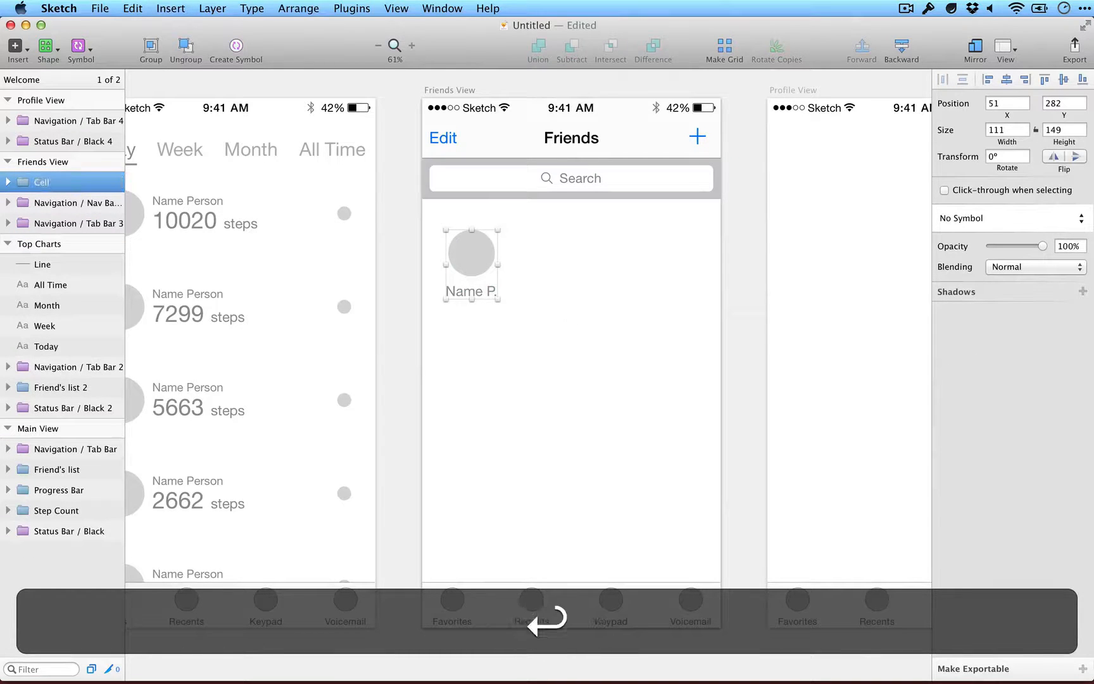
Reposition the Cell group to X 60, Y 281 on Friends View.
{"action": "left_click_drag", "start_coordinate": [475, 251], "coordinate": [476, 251]}
{"action": "key", "text": "alt"}
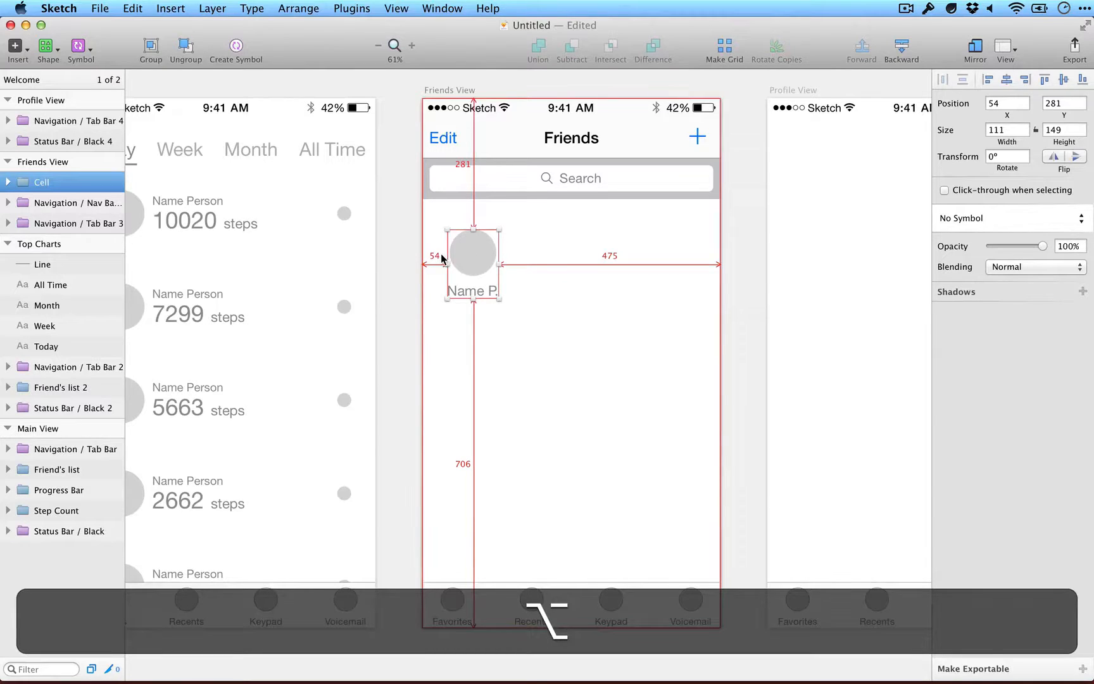
{"action": "key", "text": "alt+Right"}
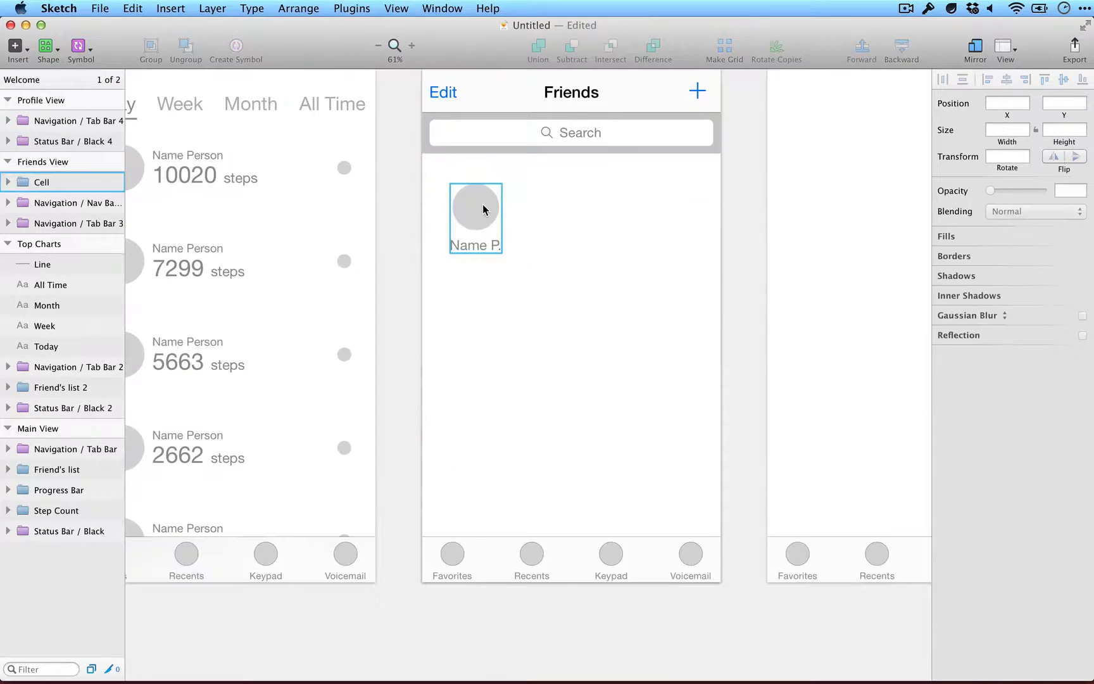
Make a grid of the Cell group with 4 rows and 3 columns, using 100 px margins for both.
{"action": "left_click", "coordinate": [482, 204]}
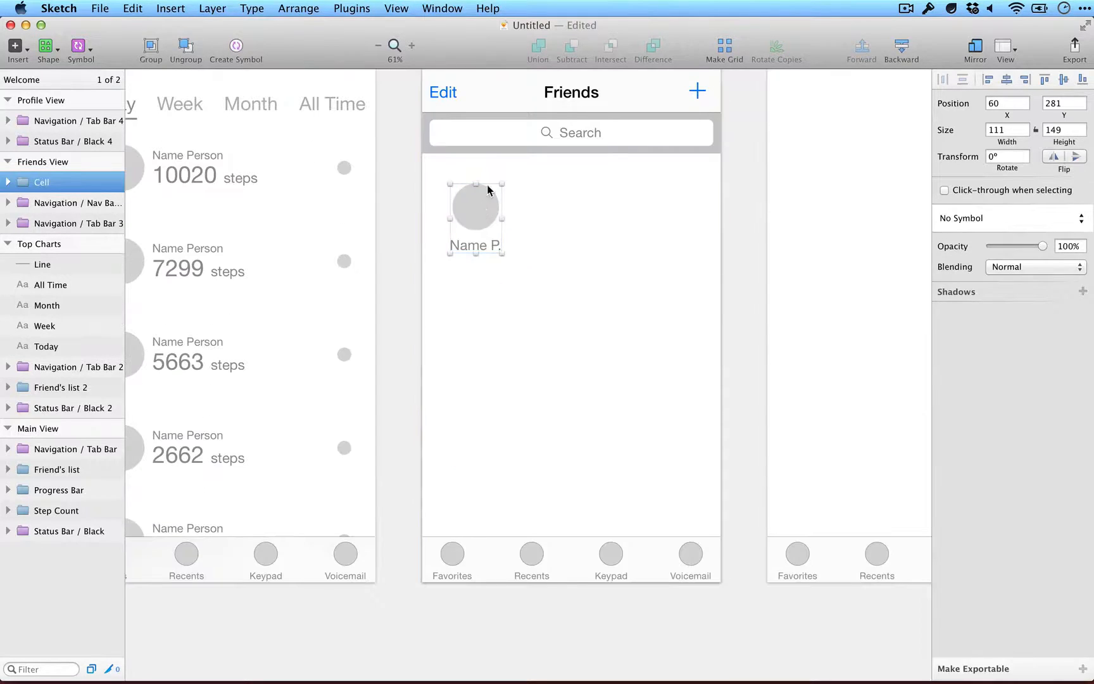
{"action": "left_click", "coordinate": [725, 49]}
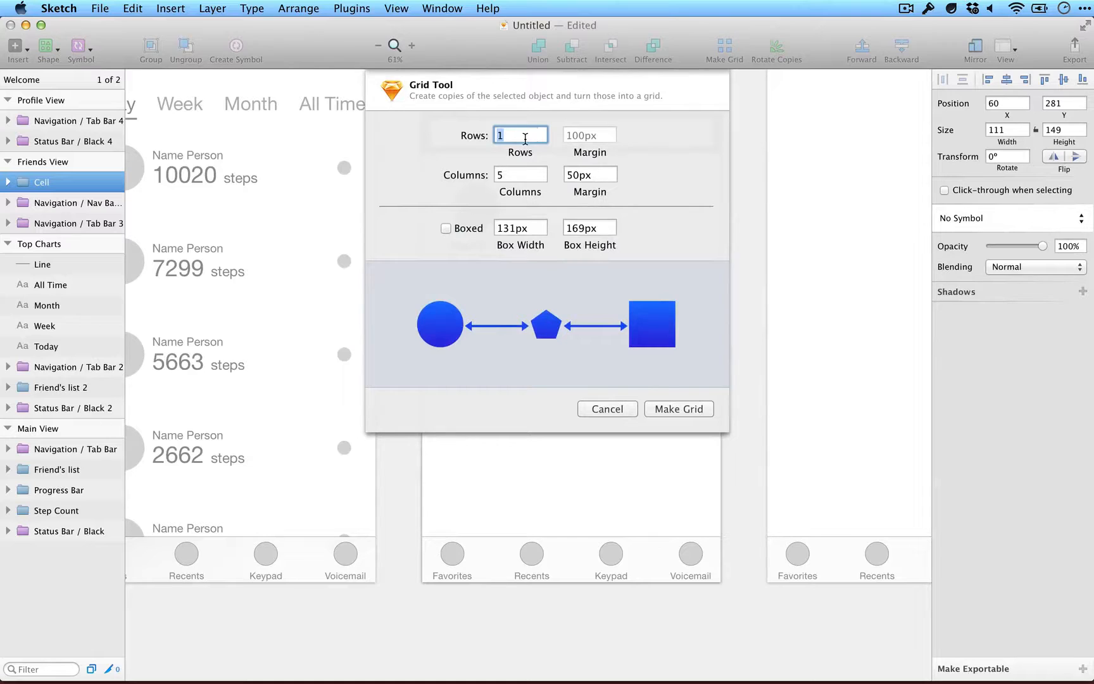
{"action": "type", "text": "4"}
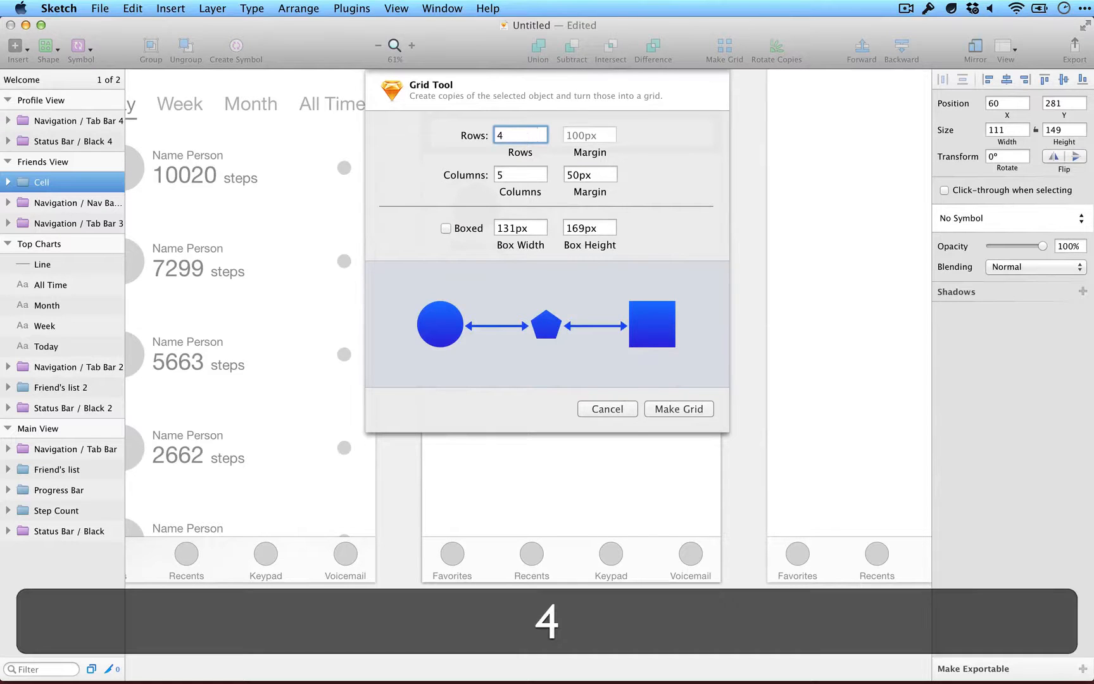
{"action": "key", "text": "Tab"}
{"action": "key", "text": "Tab"}
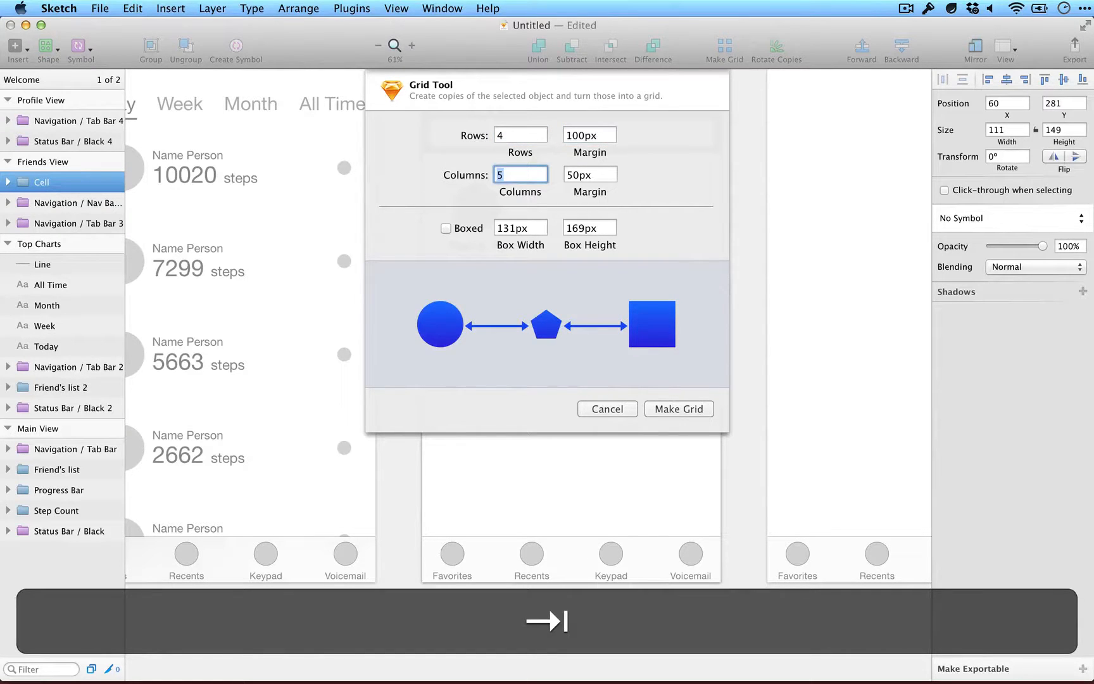
{"action": "type", "text": "3"}
{"action": "key", "text": "Tab"}
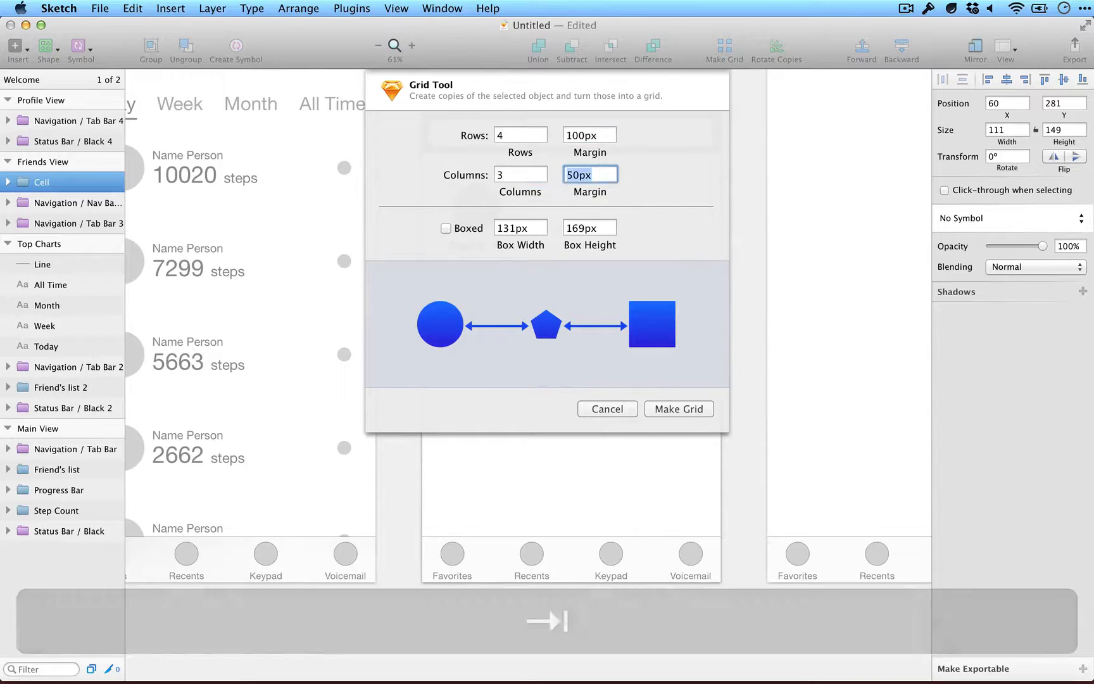
{"action": "type", "text": "100"}
{"action": "key", "text": "Tab"}
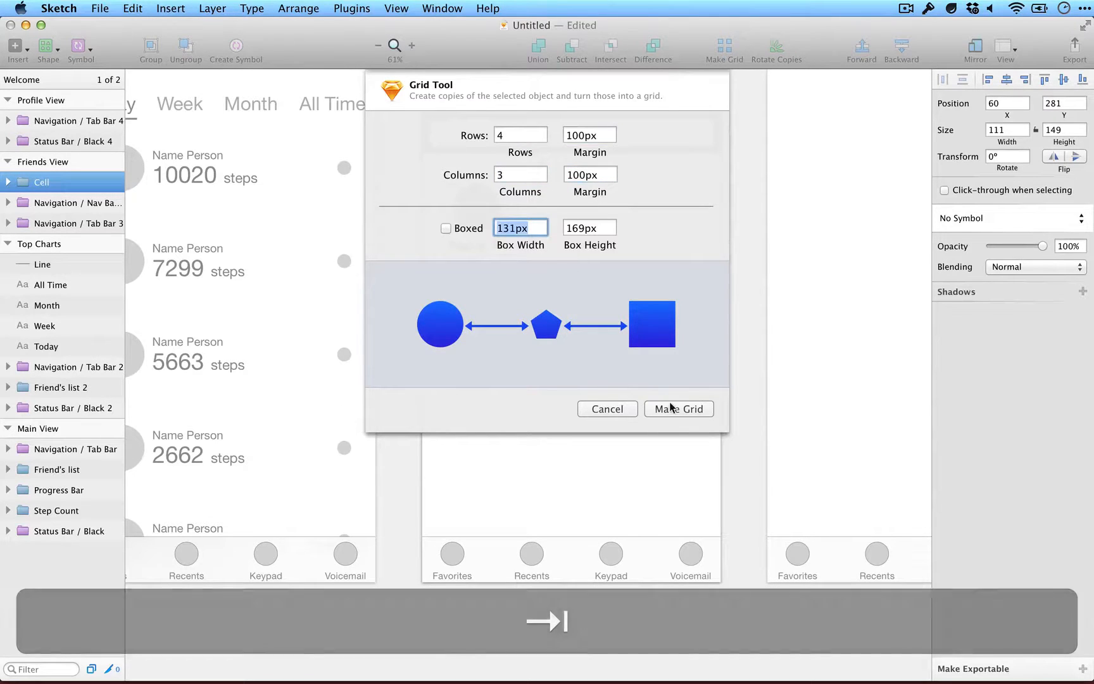
{"action": "left_click", "coordinate": [671, 410]}
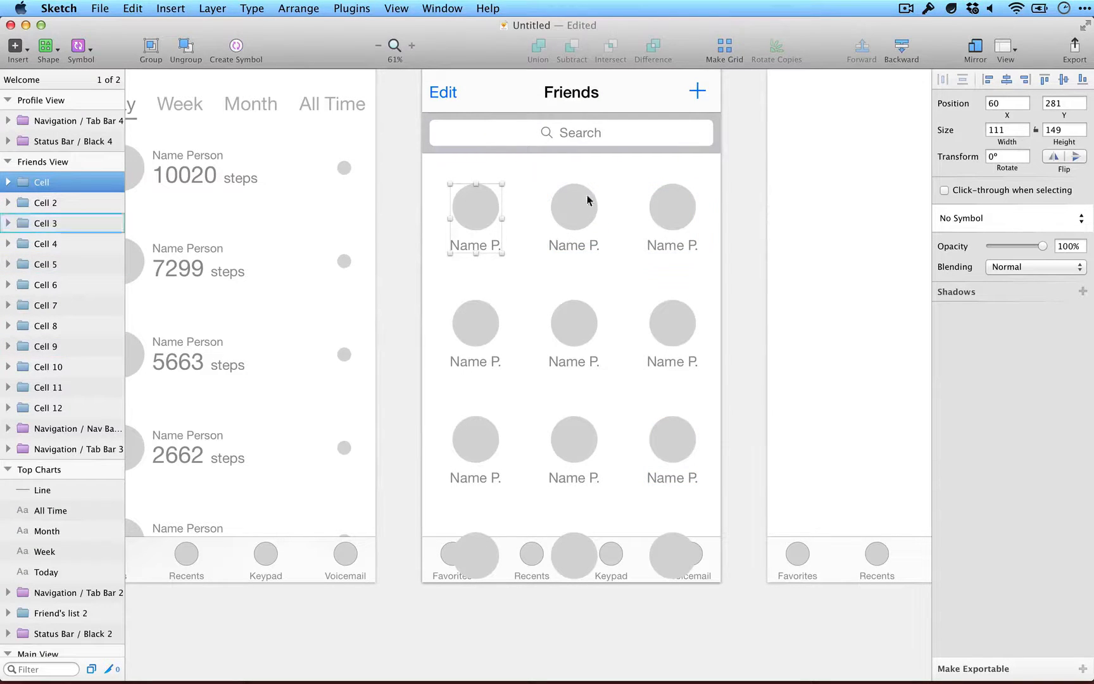
Group all twelve cells on Friends View and rename the group Grid.
{"action": "left_click", "coordinate": [50, 407], "text": "shift"}
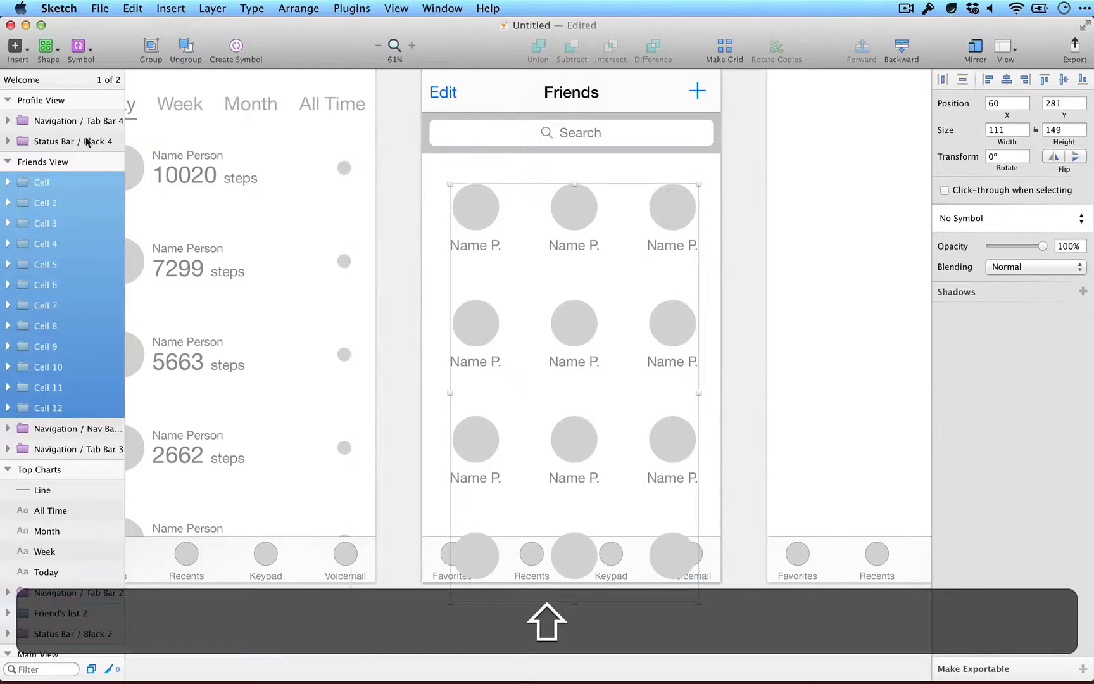
{"action": "key", "text": "super+g"}
{"action": "key", "text": "super+r"}
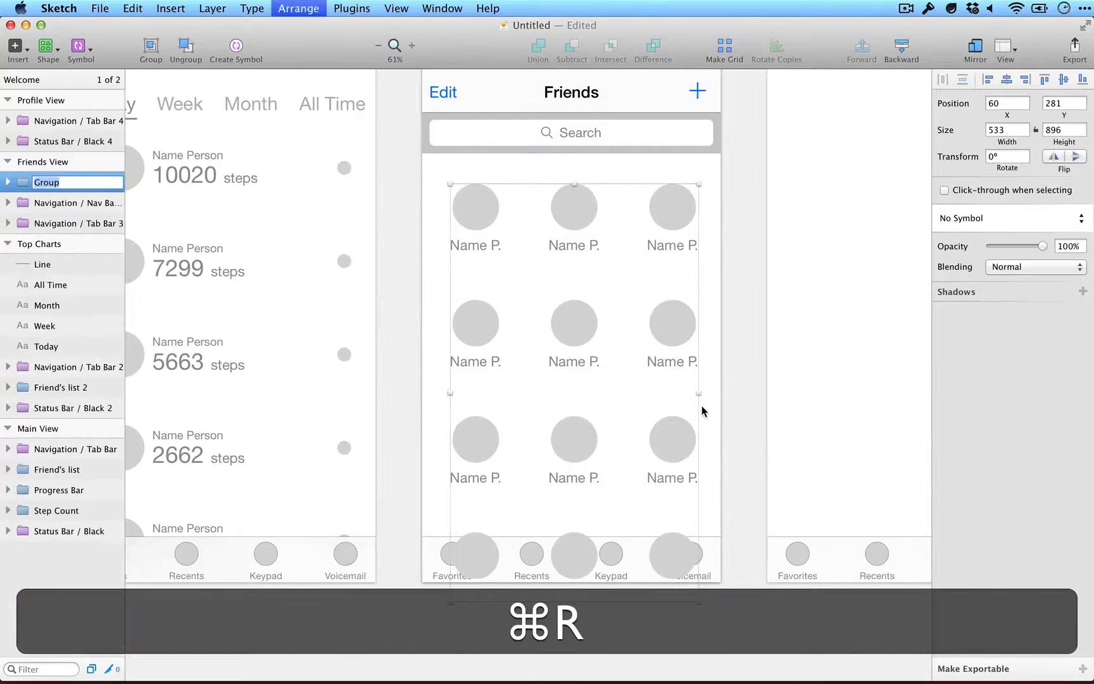
{"action": "key", "text": "shift+super+r"}
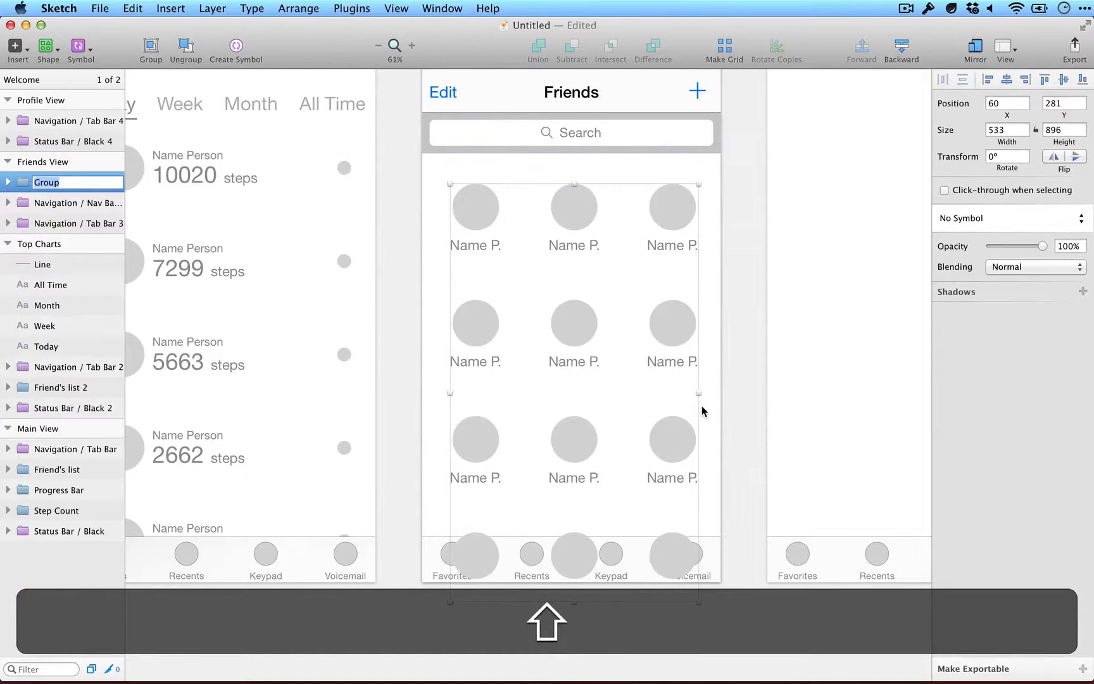
{"action": "type", "text": "Grid"}
{"action": "key", "text": "Return"}
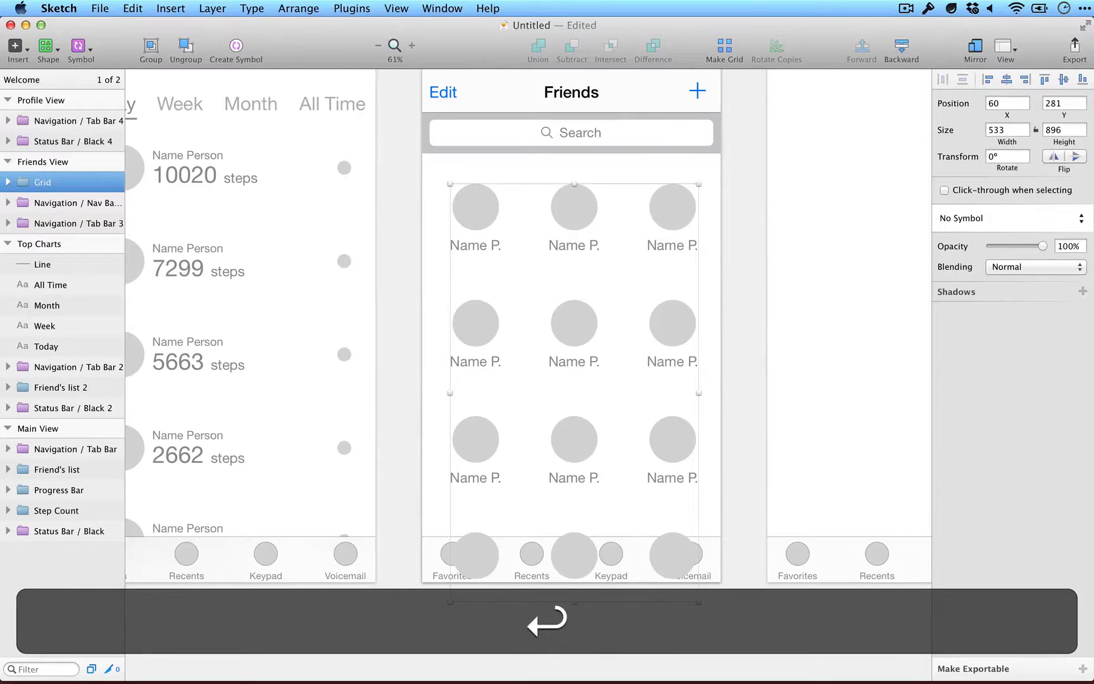
Centre the Grid group horizontally on the artboard, move it up to about Y 257, and send it behind the tab bar.
{"action": "left_click", "coordinate": [1006, 80]}
{"action": "left_click_drag", "start_coordinate": [557, 373], "coordinate": [558, 353]}
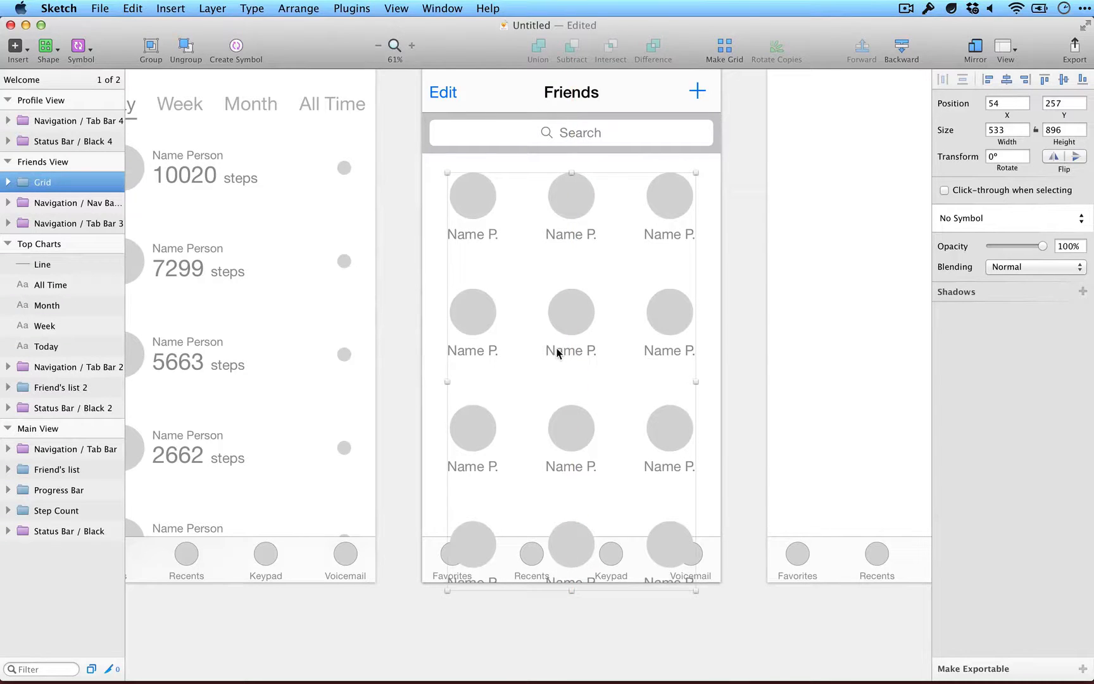
{"action": "left_click", "coordinate": [902, 45]}
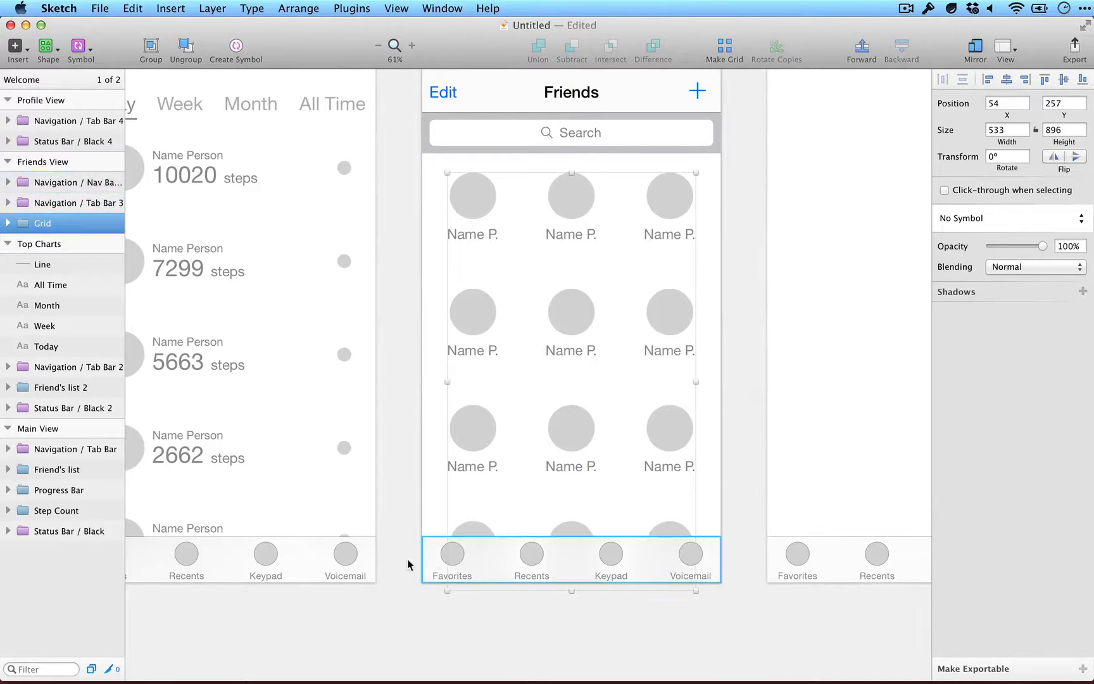
{"action": "left_click", "coordinate": [612, 625]}
Draw a 640 by 300 header rectangle at the top of Profile View and send it behind the status bar.
{"action": "scroll", "coordinate": [612, 626], "scroll_direction": "up", "scroll_amount": 2}
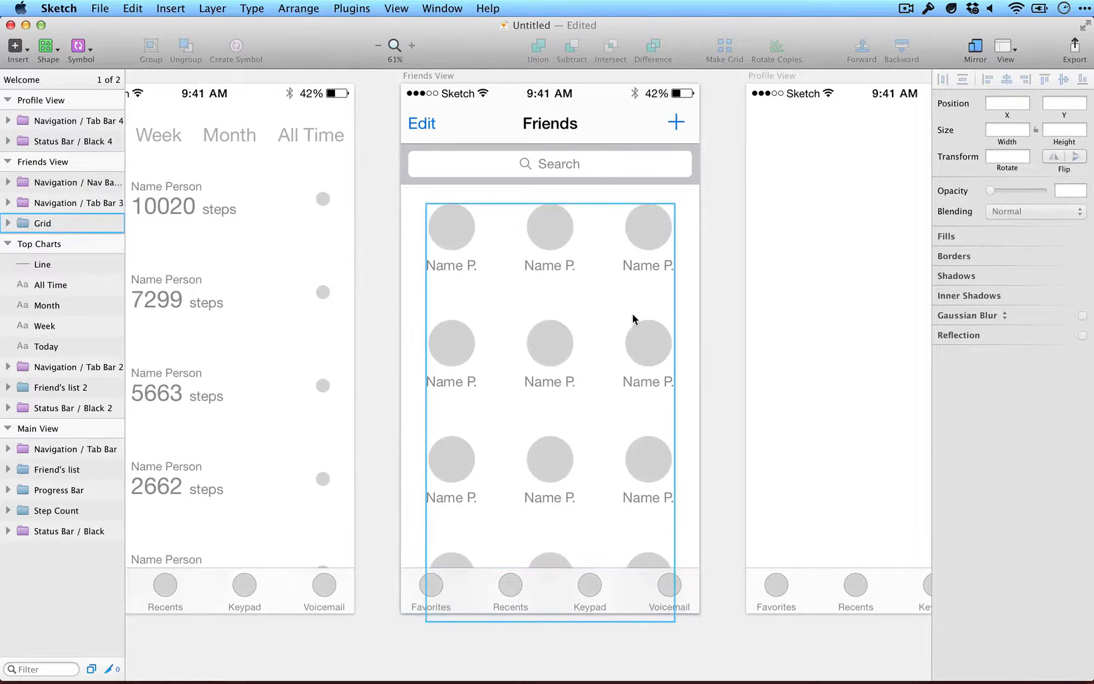
{"action": "scroll", "coordinate": [632, 320], "scroll_direction": "right", "scroll_amount": 5}
{"action": "scroll", "coordinate": [628, 314], "scroll_direction": "right", "scroll_amount": 10}
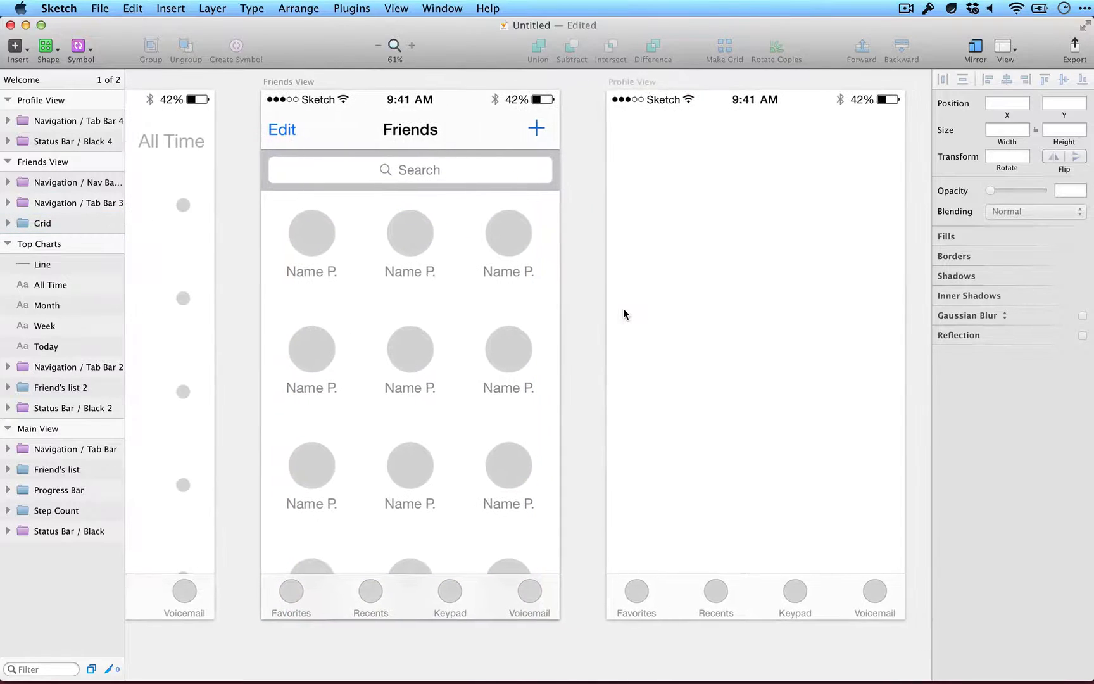
{"action": "scroll", "coordinate": [623, 310], "scroll_direction": "left", "scroll_amount": 1}
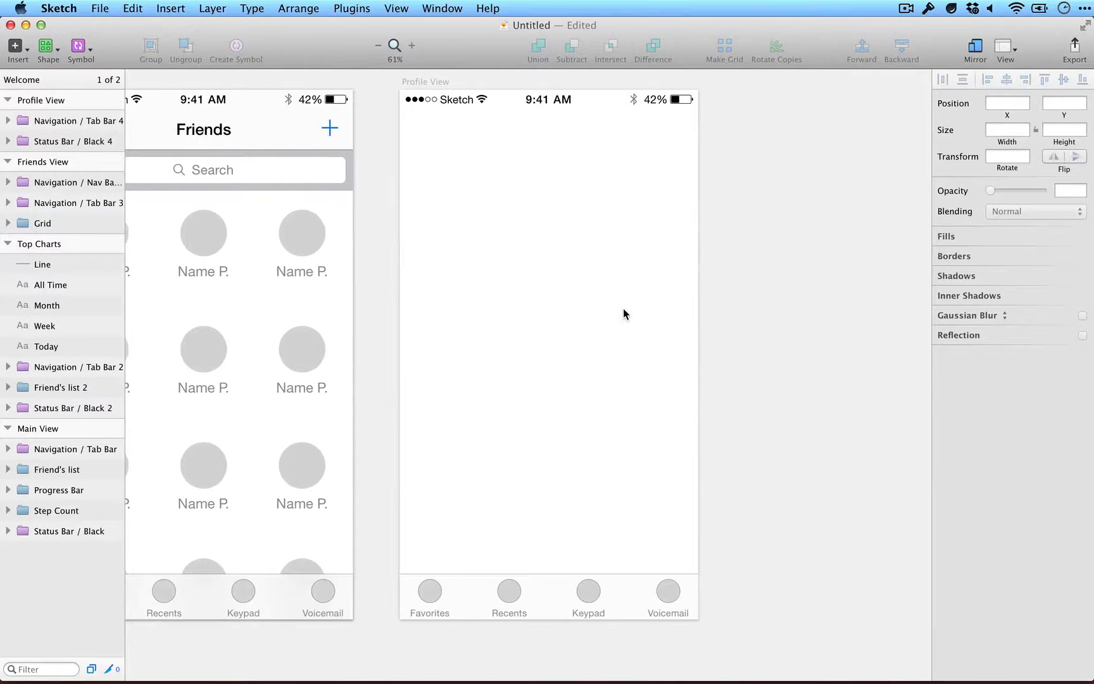
{"action": "scroll", "coordinate": [658, 221], "scroll_direction": "left", "scroll_amount": 1}
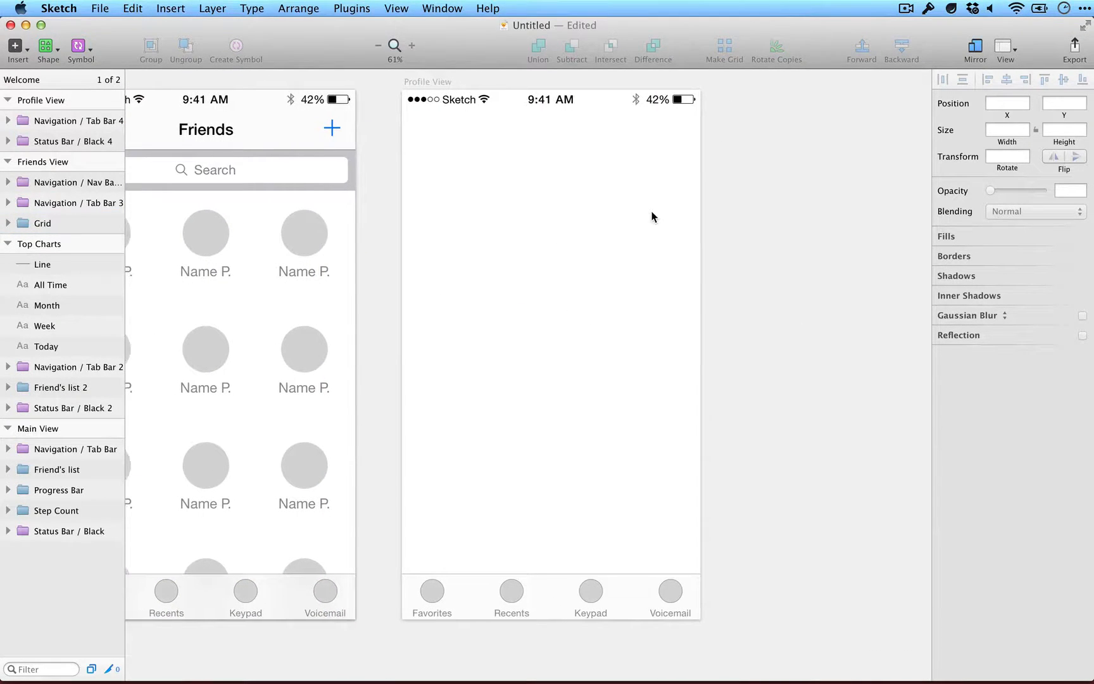
{"action": "scroll", "coordinate": [698, 198], "scroll_direction": "right", "scroll_amount": 1}
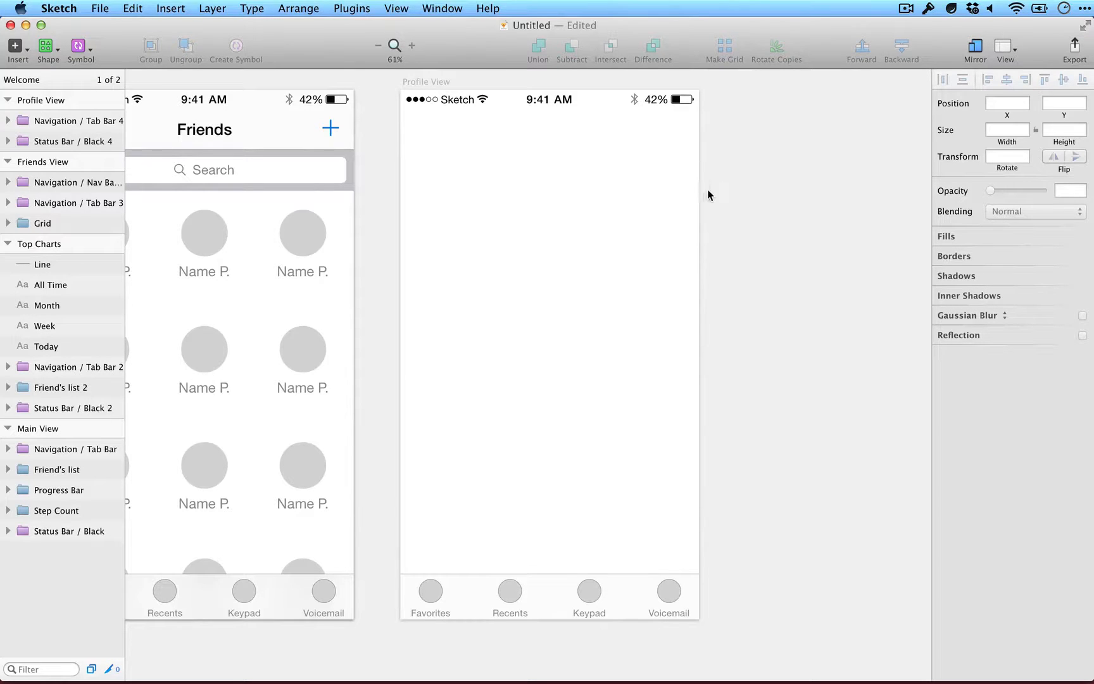
{"action": "key", "text": "r"}
{"action": "left_click_drag", "start_coordinate": [699, 181], "coordinate": [400, 90]}
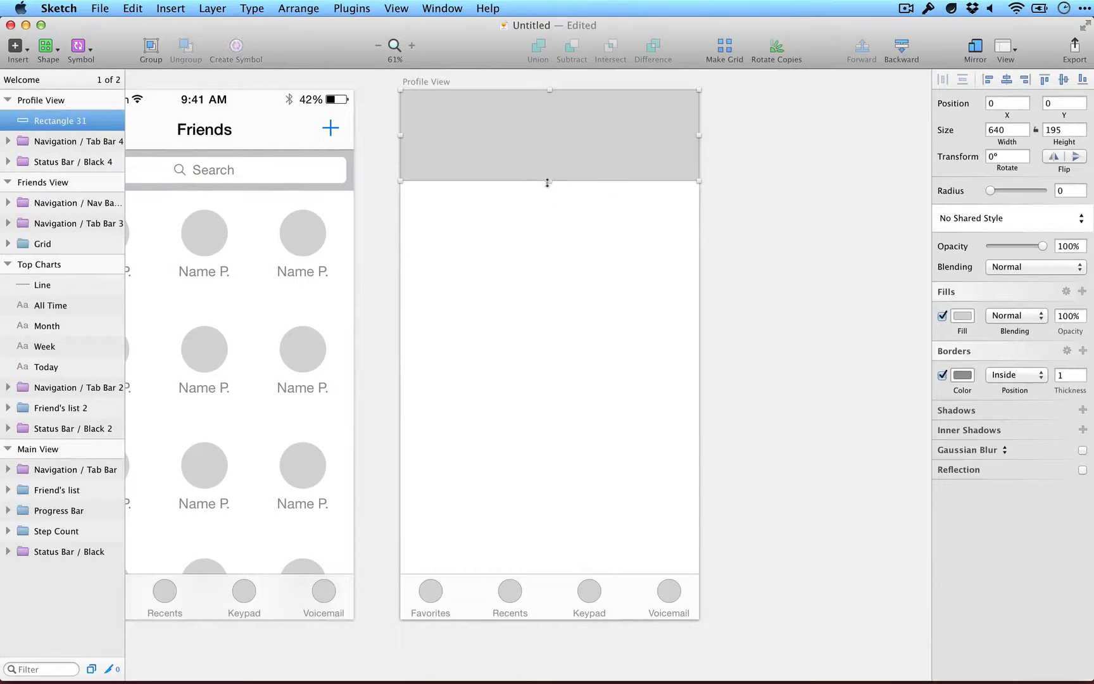
{"action": "left_click_drag", "start_coordinate": [548, 181], "coordinate": [547, 198]}
{"action": "left_click", "coordinate": [1055, 129]}
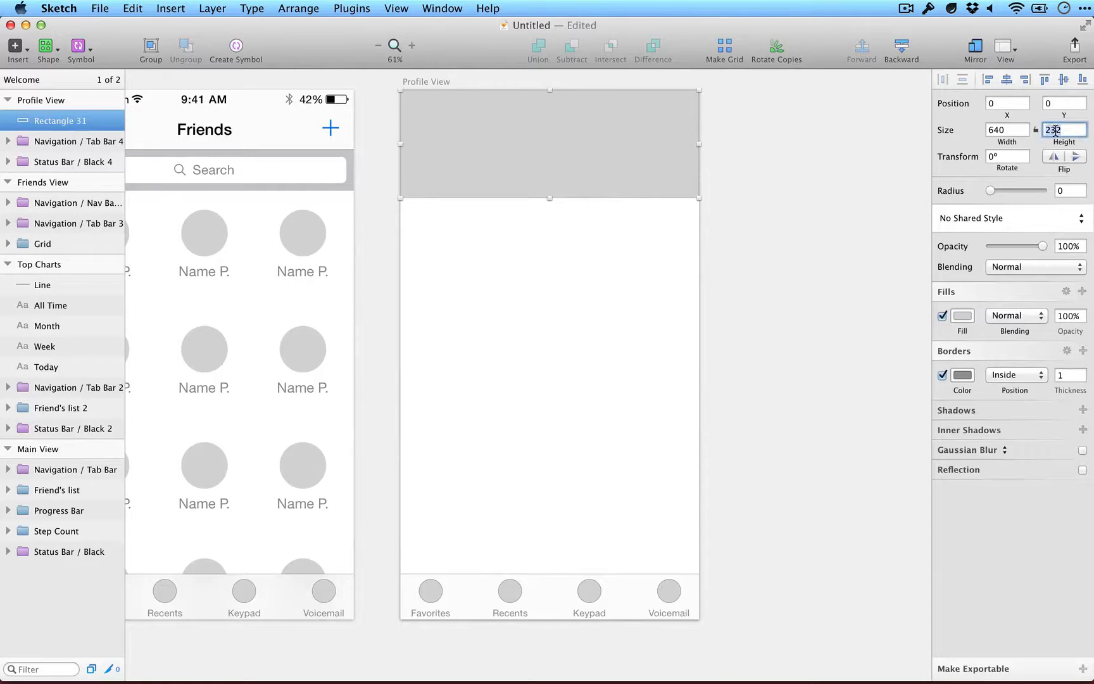
{"action": "type", "text": "300"}
{"action": "key", "text": "Return"}
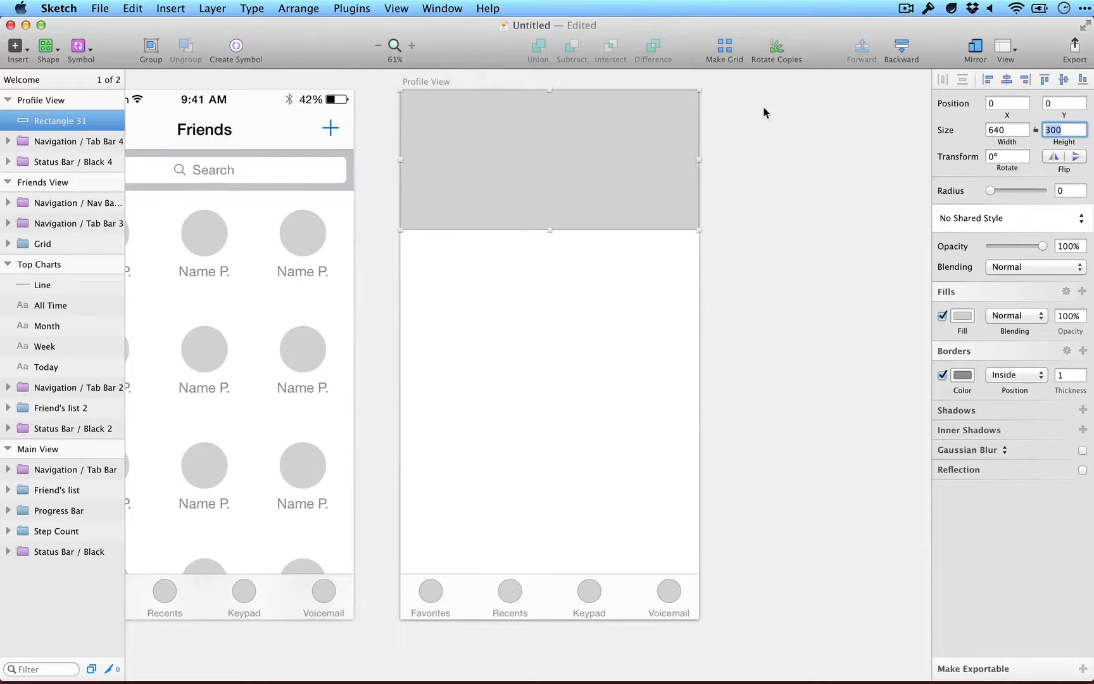
{"action": "left_click", "coordinate": [904, 48]}
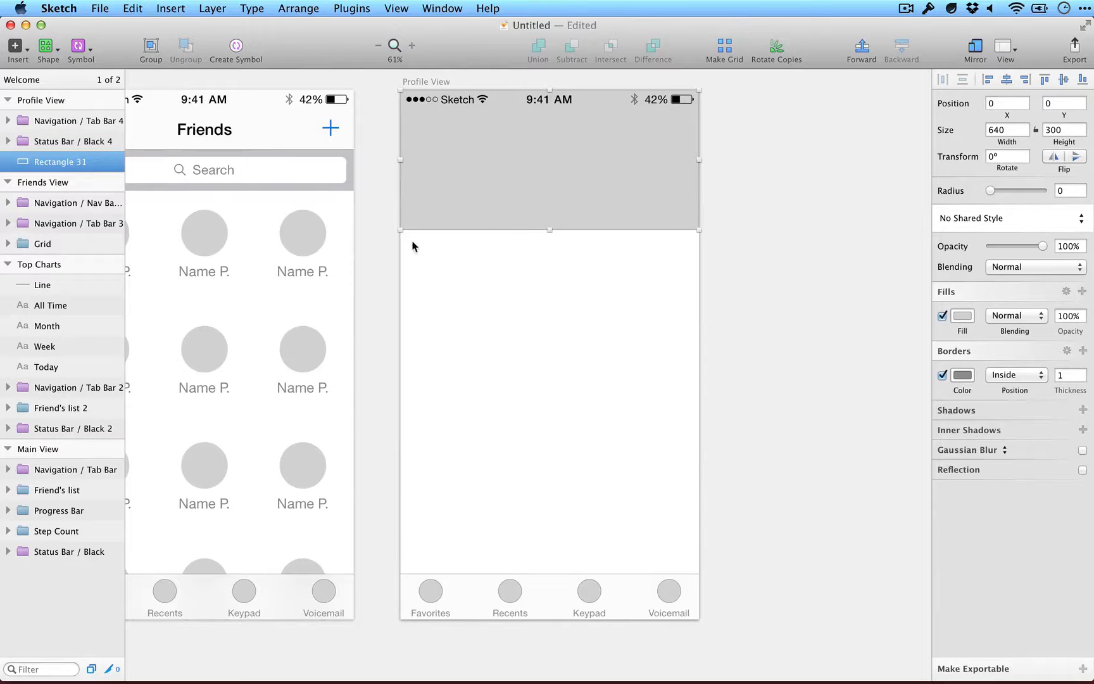
Draw a 150 by 150 circle centred within the Profile View header rectangle at X 245, Y 75.
{"action": "key", "text": "o"}
{"action": "left_click_drag", "start_coordinate": [511, 131], "coordinate": [600, 202]}
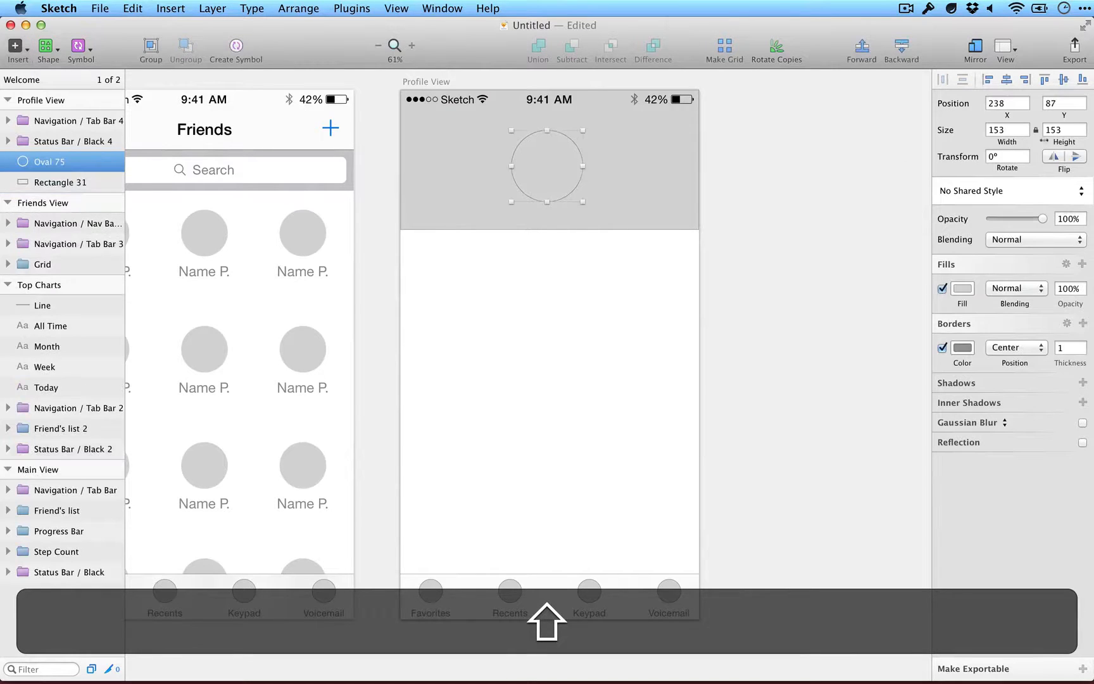
{"action": "left_click", "coordinate": [1023, 133]}
{"action": "left_click", "coordinate": [1023, 133]}
{"action": "left_click", "coordinate": [1023, 133]}
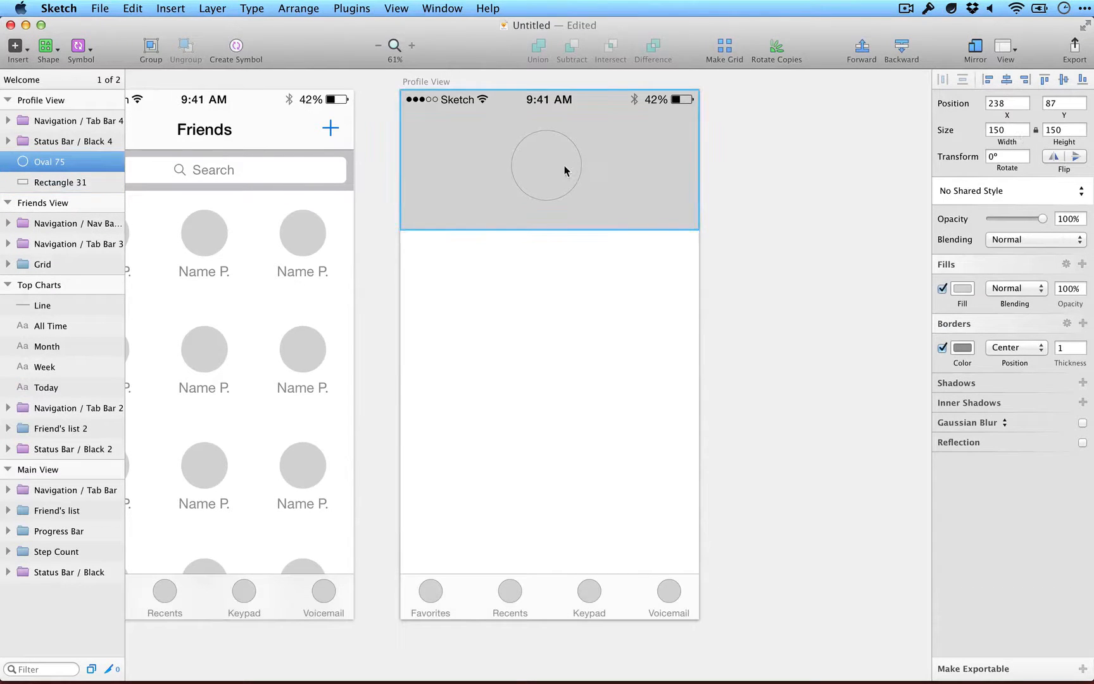
{"action": "left_click_drag", "start_coordinate": [564, 165], "coordinate": [571, 165]}
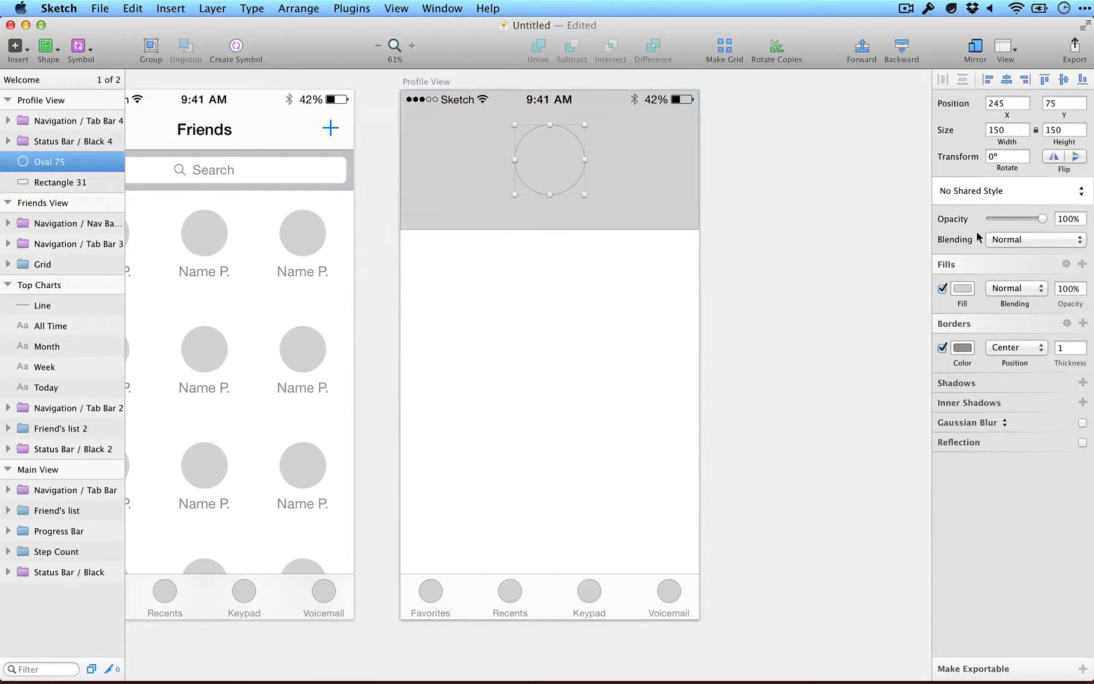
Fill the profile circle with dark grey and remove its border.
{"action": "left_click", "coordinate": [963, 288]}
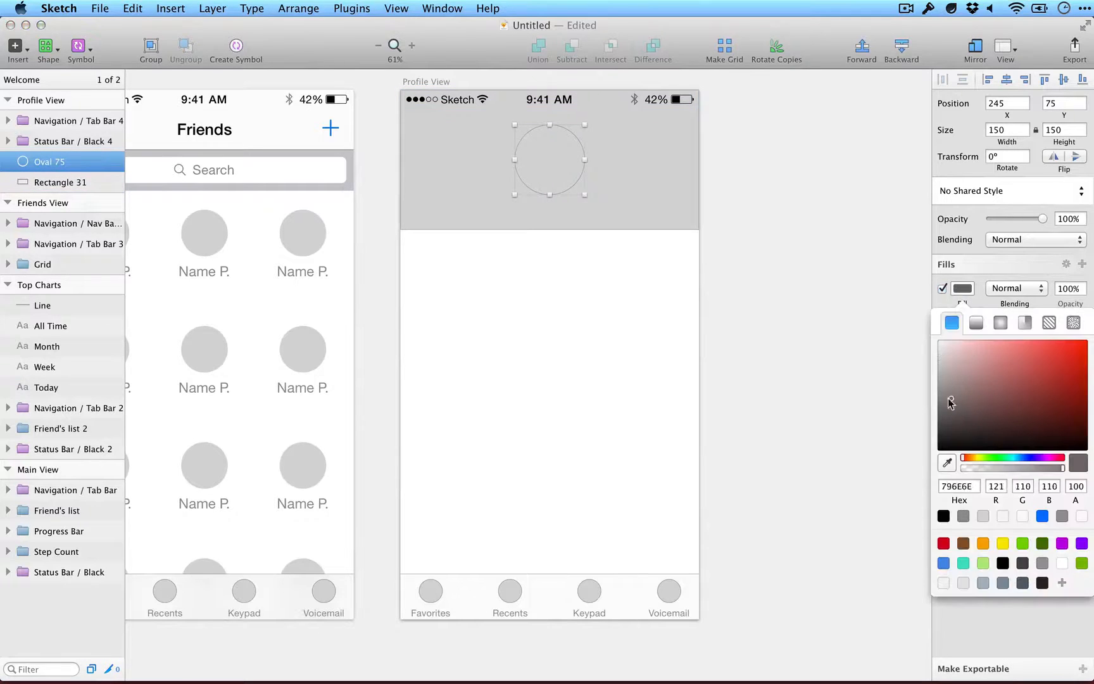
{"action": "left_click", "coordinate": [948, 397]}
{"action": "key", "text": "Escape"}
{"action": "left_click", "coordinate": [942, 347]}
Add the text "User Name" beneath the circle in the Profile View header.
{"action": "key", "text": "t"}
{"action": "left_click", "coordinate": [535, 217]}
{"action": "type", "text": "Name"}
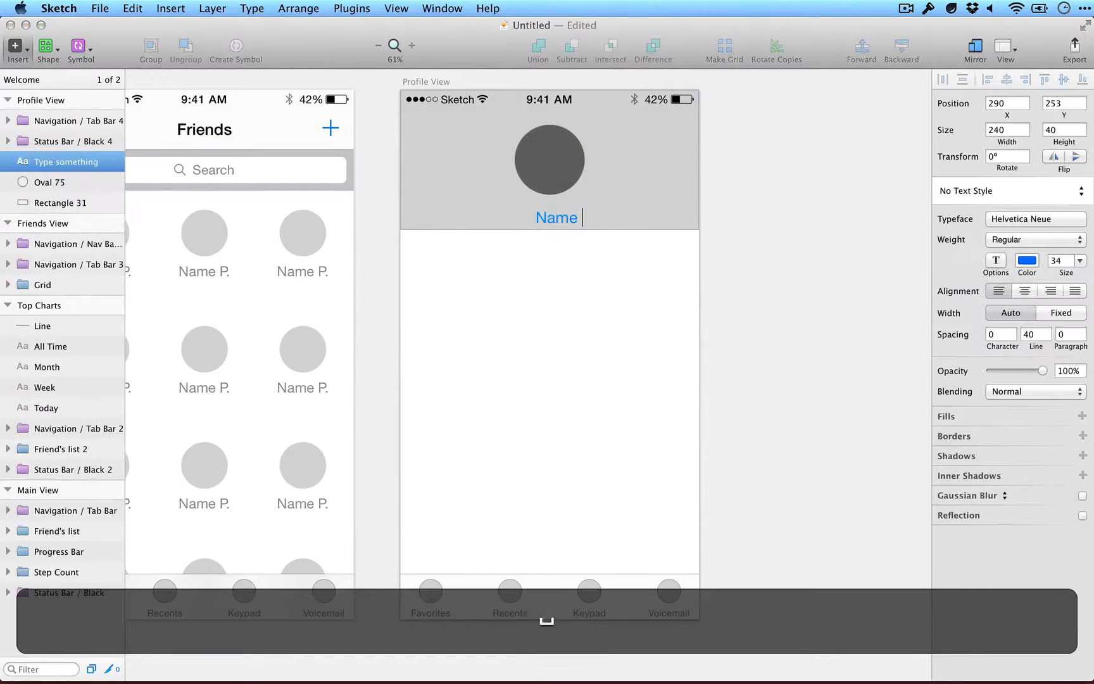
{"action": "key", "text": "alt+shift+Left"}
{"action": "key", "text": "Left"}
{"action": "type", "text": "User"}
{"action": "key", "text": "Escape"}
Set the colour of the User Name label to grey 929292.
{"action": "left_click", "coordinate": [1026, 260]}
{"action": "left_click", "coordinate": [960, 464]}
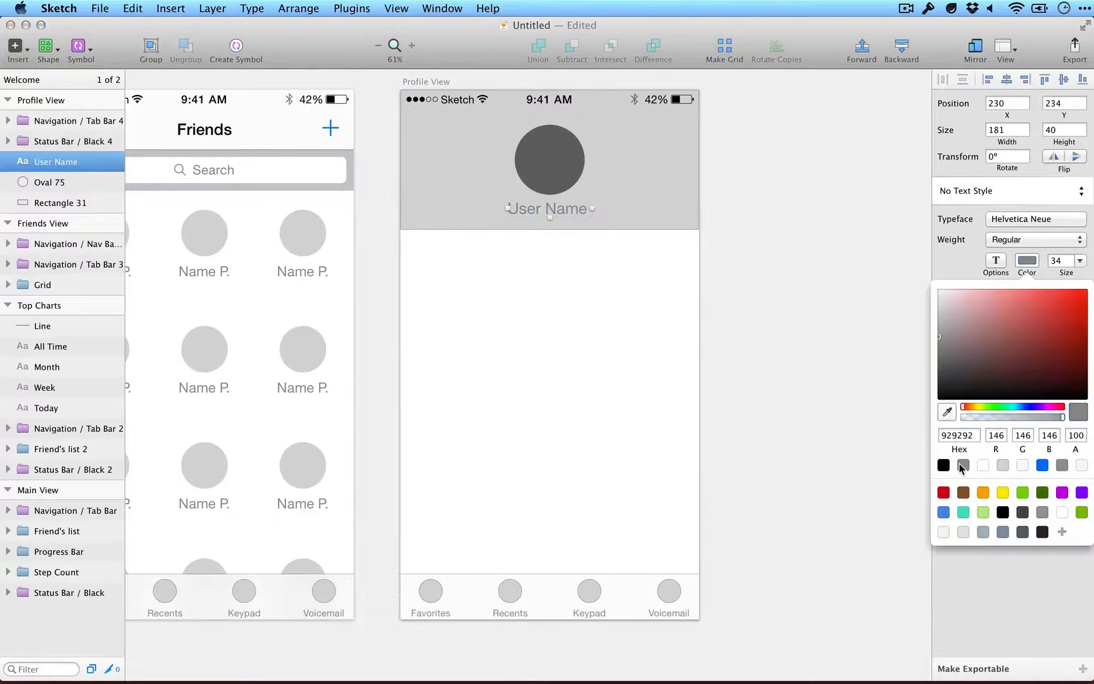
{"action": "key", "text": "Escape"}
Align the User Name label and the profile circle on their horizontal centres.
{"action": "left_click", "coordinate": [557, 186], "text": "alt+shift"}
{"action": "key", "text": "super+z"}
{"action": "left_click", "coordinate": [547, 176], "text": "shift+super"}
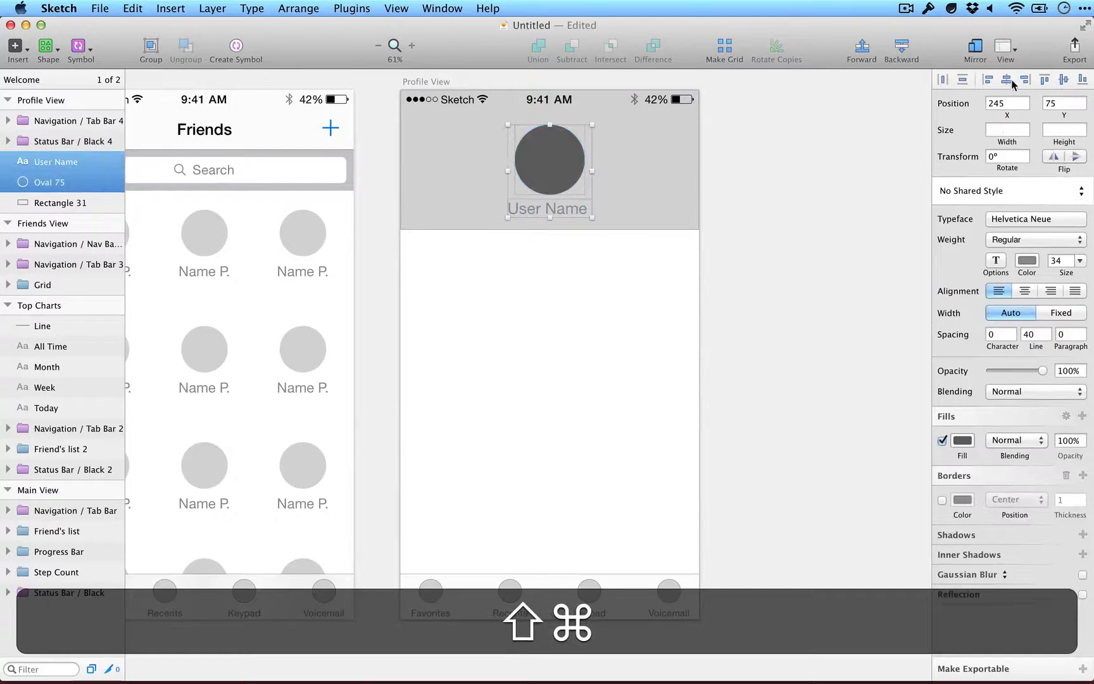
{"action": "left_click", "coordinate": [1008, 79]}
{"action": "left_click", "coordinate": [766, 139]}
Nudge the User Name label slightly right to about X 234 so it sits centred beneath the circle.
{"action": "left_click", "coordinate": [557, 209]}
{"action": "key", "text": "Right"}
{"action": "key", "text": "Right"}
{"action": "key", "text": "Right"}
{"action": "key", "text": "Right"}
{"action": "key", "text": "Right"}
{"action": "key", "text": "Left"}
{"action": "key", "text": "Right"}
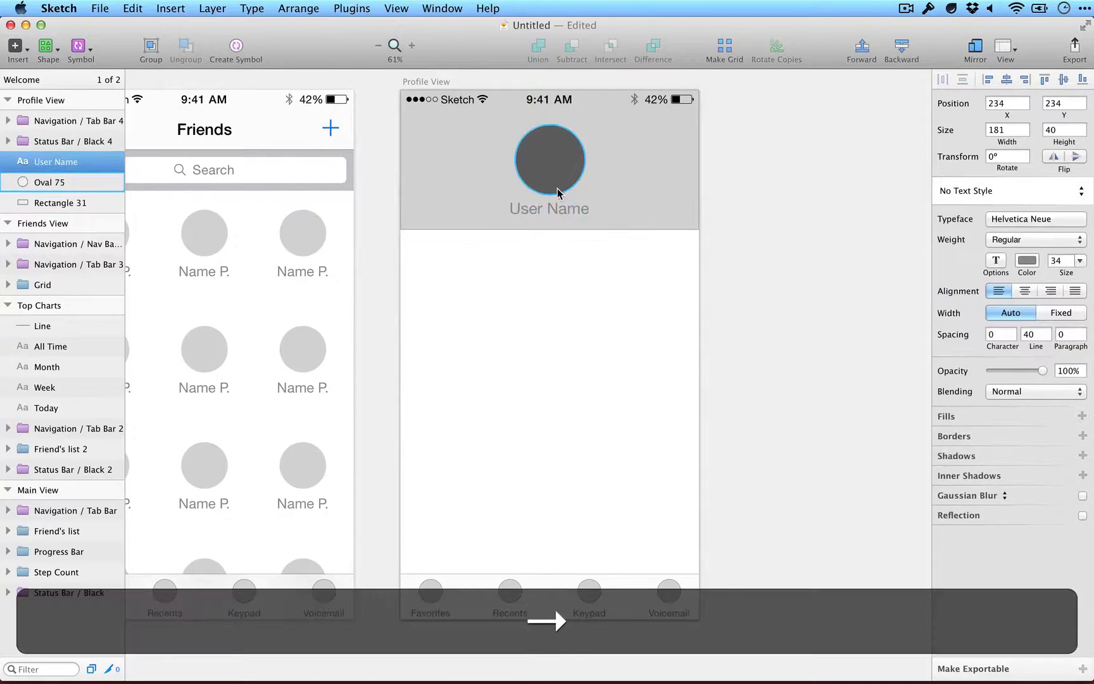
{"action": "key", "text": "Left"}
{"action": "left_click", "coordinate": [744, 249]}
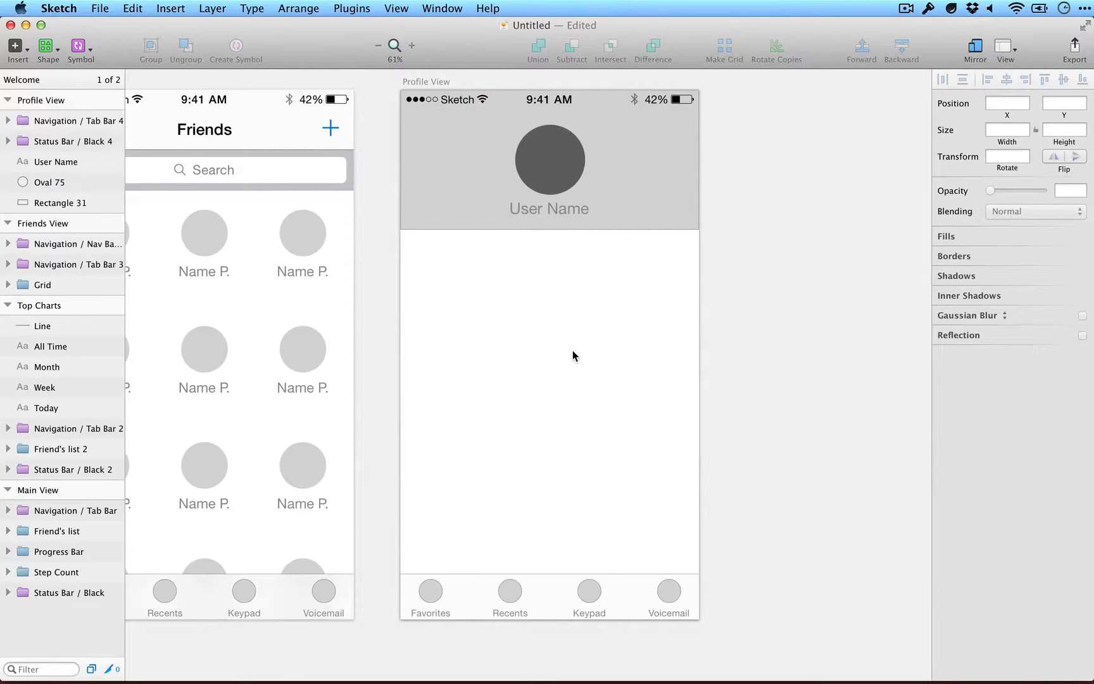
{"action": "key", "text": "t"}
{"action": "left_click", "coordinate": [459, 335]}
{"action": "type", "text": "mon"}
{"action": "key", "text": "Escape"}
{"action": "left_click_drag", "start_coordinate": [459, 341], "coordinate": [520, 340], "text": "alt"}
{"action": "left_click_drag", "start_coordinate": [510, 339], "coordinate": [540, 339], "text": "alt"}
{"action": "key", "text": "super+z"}
{"action": "key", "text": "super+z"}
{"action": "key", "text": "super+z"}
{"action": "key", "text": "super+z"}
{"action": "key", "text": "super+z"}
Add separate text labels "mon", "tue" and "wed" side by side below the Profile View header.
{"action": "key", "text": "t"}
{"action": "left_click", "coordinate": [436, 339]}
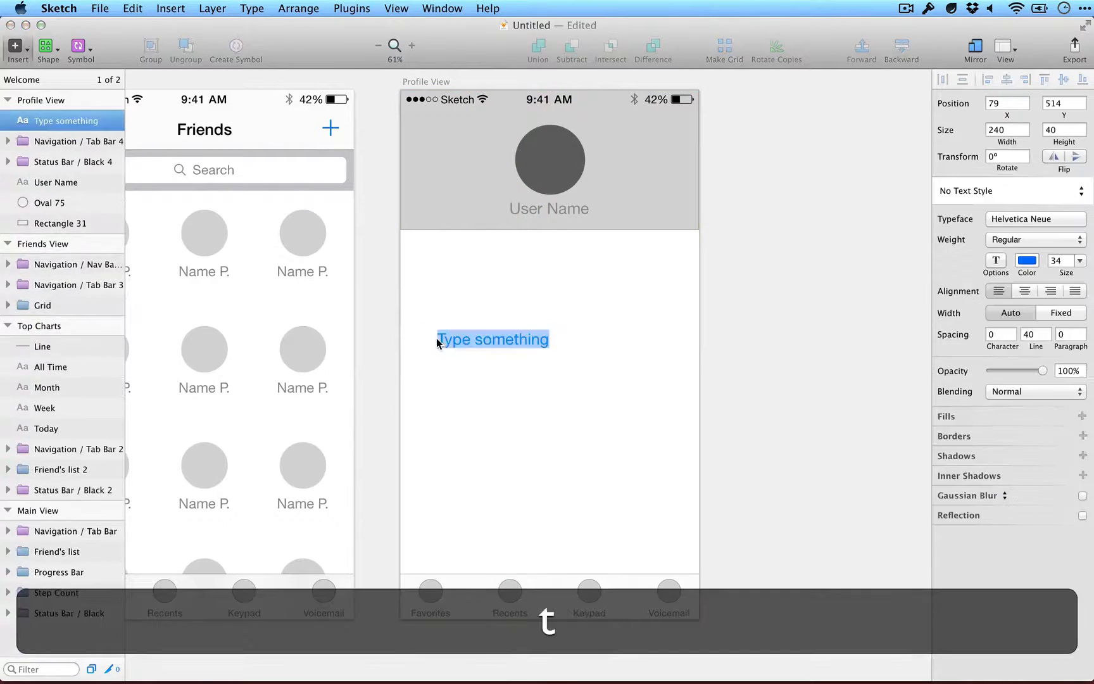
{"action": "type", "text": "mon"}
{"action": "key", "text": "Escape"}
{"action": "key", "text": "t"}
{"action": "left_click", "coordinate": [485, 339]}
{"action": "type", "text": "tue"}
{"action": "left_click", "coordinate": [543, 340]}
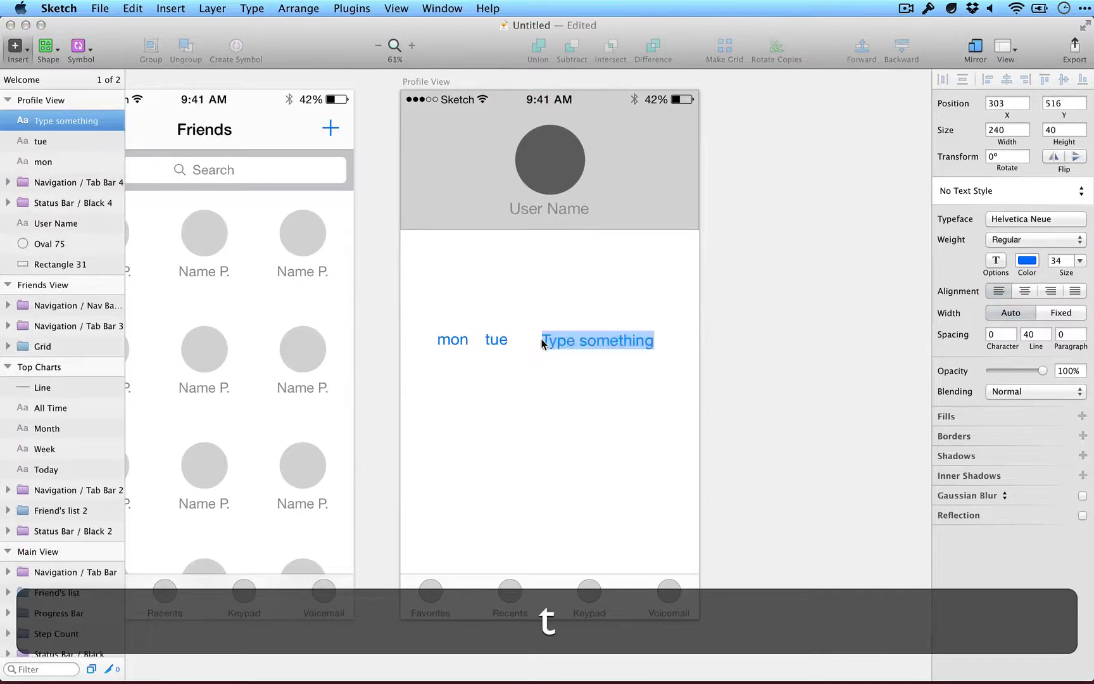
{"action": "type", "text": "wed"}
{"action": "key", "text": "Escape"}
Add the remaining weekday text labels "thu", "fri", "sat" and "sun" after wed on the Profile View artboard.
{"action": "key", "text": "t"}
{"action": "left_click", "coordinate": [594, 340]}
{"action": "type", "text": "thu"}
{"action": "key", "text": "Escape"}
{"action": "key", "text": "t"}
{"action": "left_click", "coordinate": [630, 340]}
{"action": "type", "text": "fri"}
{"action": "key", "text": "Escape"}
{"action": "key", "text": "t"}
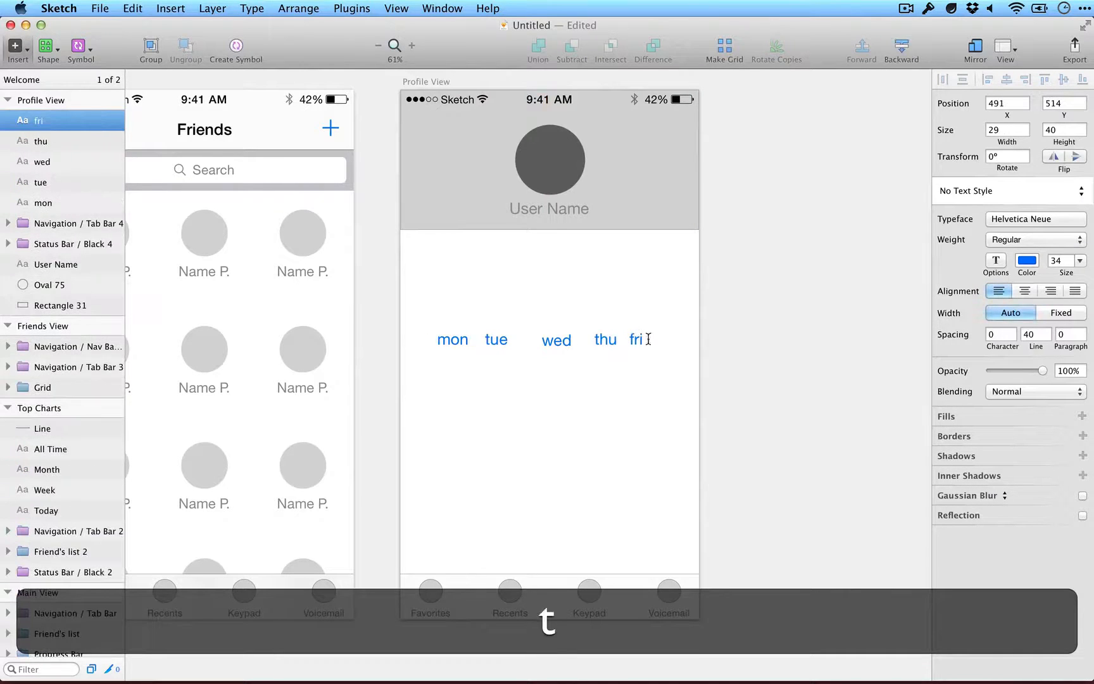
{"action": "left_click", "coordinate": [657, 340]}
{"action": "type", "text": "sat"}
{"action": "key", "text": "Escape"}
{"action": "key", "text": "t"}
{"action": "left_click", "coordinate": [664, 356]}
{"action": "type", "text": "sun"}
{"action": "key", "text": "Escape"}
Align the seven weekday labels vertically on one row and move mon towards the artboard's left edge.
{"action": "left_click_drag", "start_coordinate": [690, 388], "coordinate": [433, 327]}
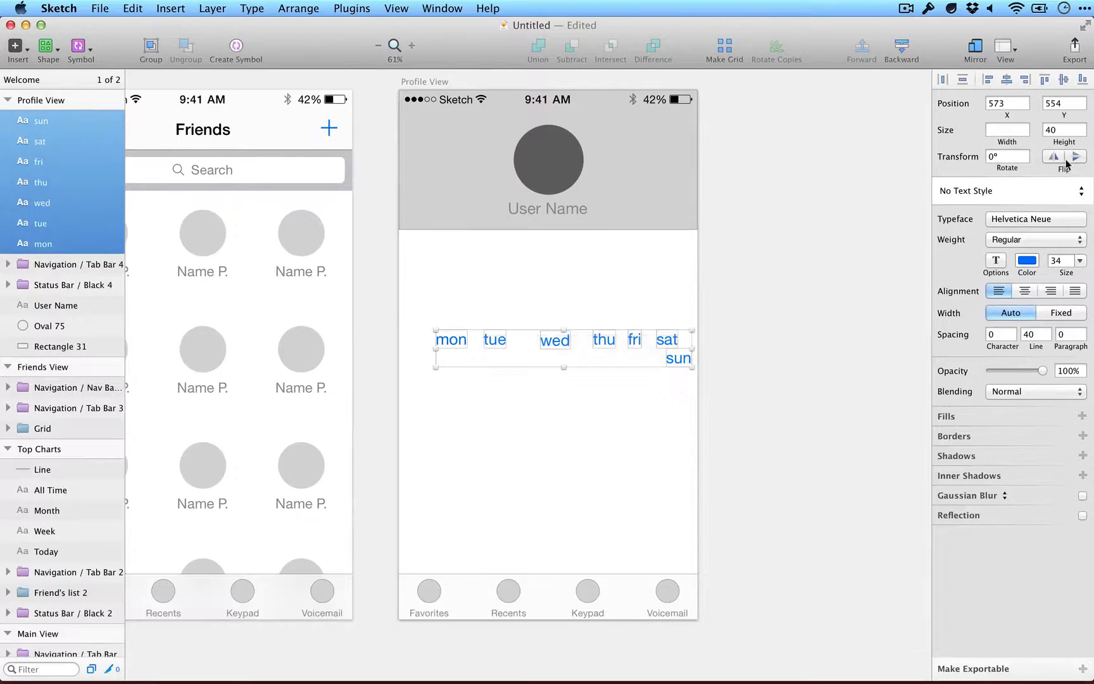
{"action": "left_click", "coordinate": [1063, 79]}
{"action": "left_click", "coordinate": [429, 348]}
{"action": "key", "text": "alt+Left"}
{"action": "key", "text": "alt+Left"}
{"action": "key", "text": "alt+Left"}
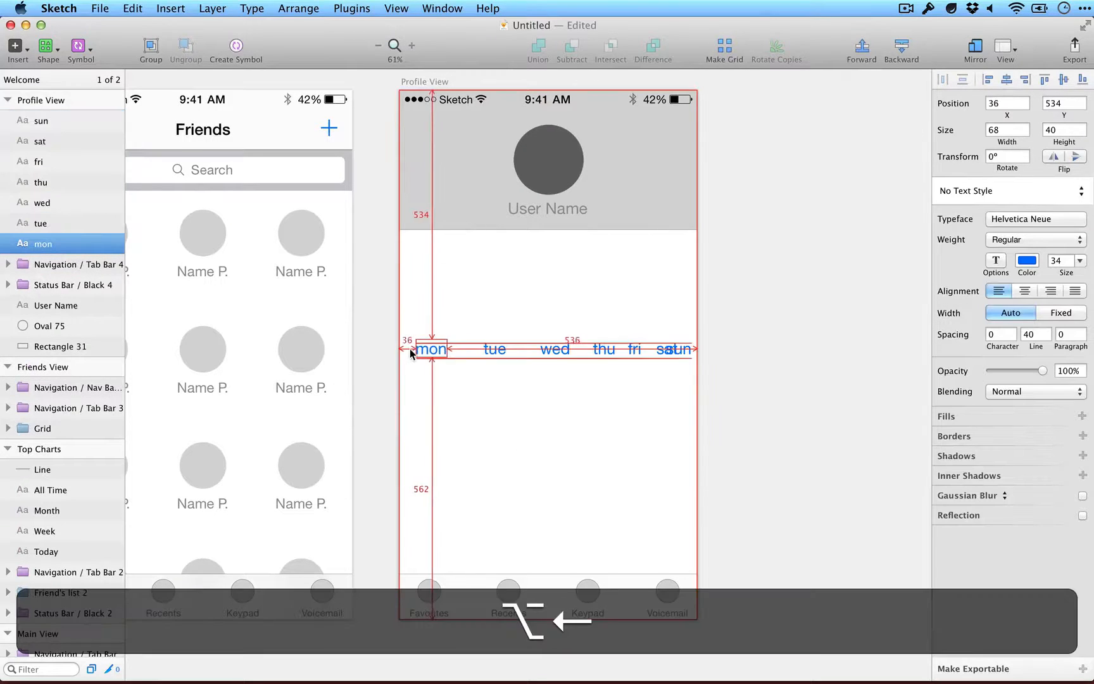
Adjust the sun label at the end of the row and distribute all seven weekday labels horizontally.
{"action": "left_click_drag", "start_coordinate": [474, 385], "coordinate": [405, 332]}
{"action": "left_click", "coordinate": [681, 352]}
{"action": "key", "text": "alt+Left"}
{"action": "left_click", "coordinate": [943, 80]}
Colour the seven weekday labels grey.
{"action": "left_click", "coordinate": [1027, 261]}
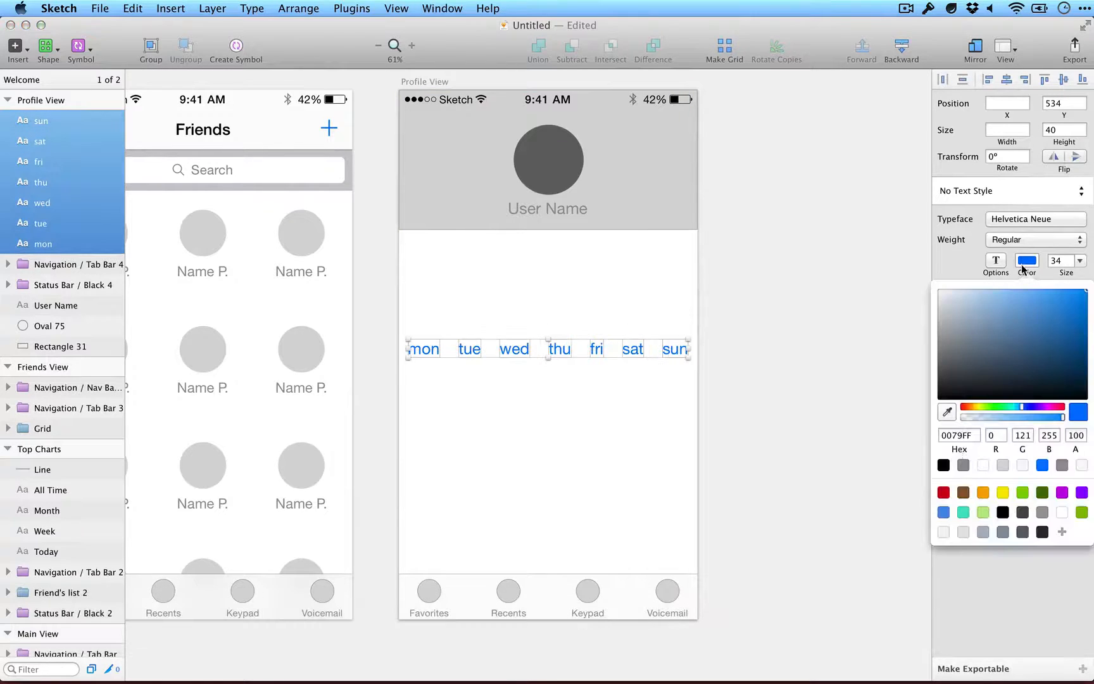
{"action": "left_click", "coordinate": [966, 338]}
{"action": "left_click", "coordinate": [432, 395]}
{"action": "left_click_drag", "start_coordinate": [552, 344], "coordinate": [553, 348]}
{"action": "key", "text": "super+z"}
{"action": "left_click", "coordinate": [416, 265]}
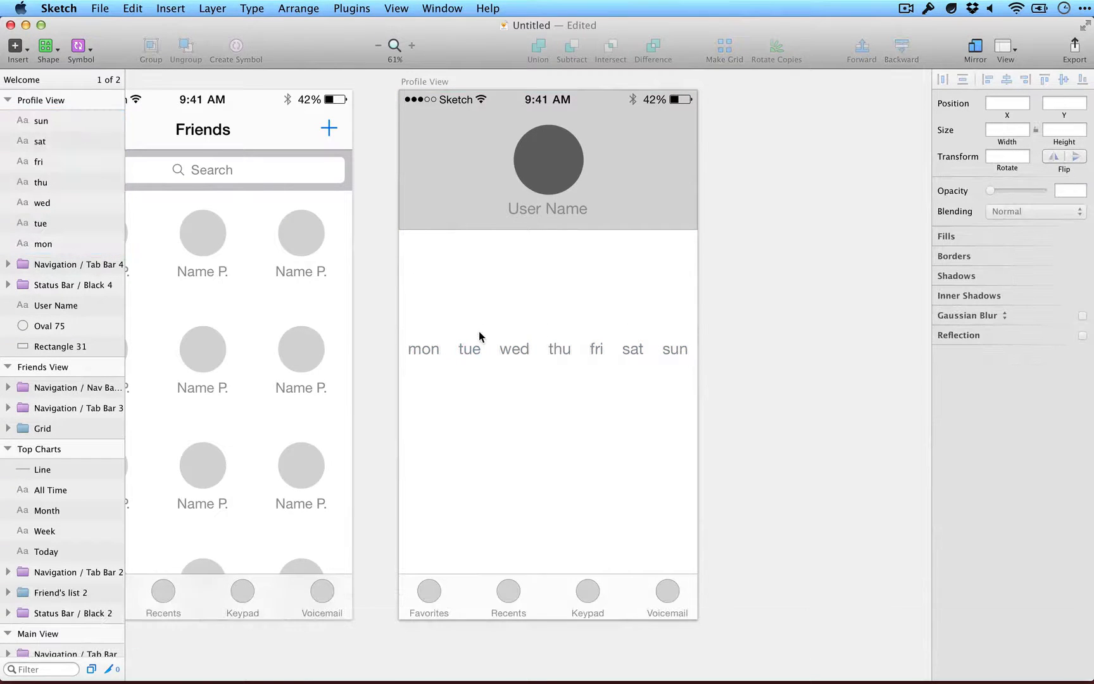
Draw a bar about 60 by 174 above mon and duplicate it across the row to make seven chart bars.
{"action": "key", "text": "r"}
{"action": "left_click_drag", "start_coordinate": [412, 258], "coordinate": [440, 337]}
{"action": "left_click_drag", "start_coordinate": [426, 317], "coordinate": [507, 316]}
{"action": "left_click_drag", "start_coordinate": [511, 317], "coordinate": [593, 316]}
{"action": "left_click_drag", "start_coordinate": [591, 316], "coordinate": [631, 316]}
{"action": "left_click_drag", "start_coordinate": [627, 316], "coordinate": [686, 317]}
Nudge the first bar slightly right over the mon label.
{"action": "left_click", "coordinate": [422, 315]}
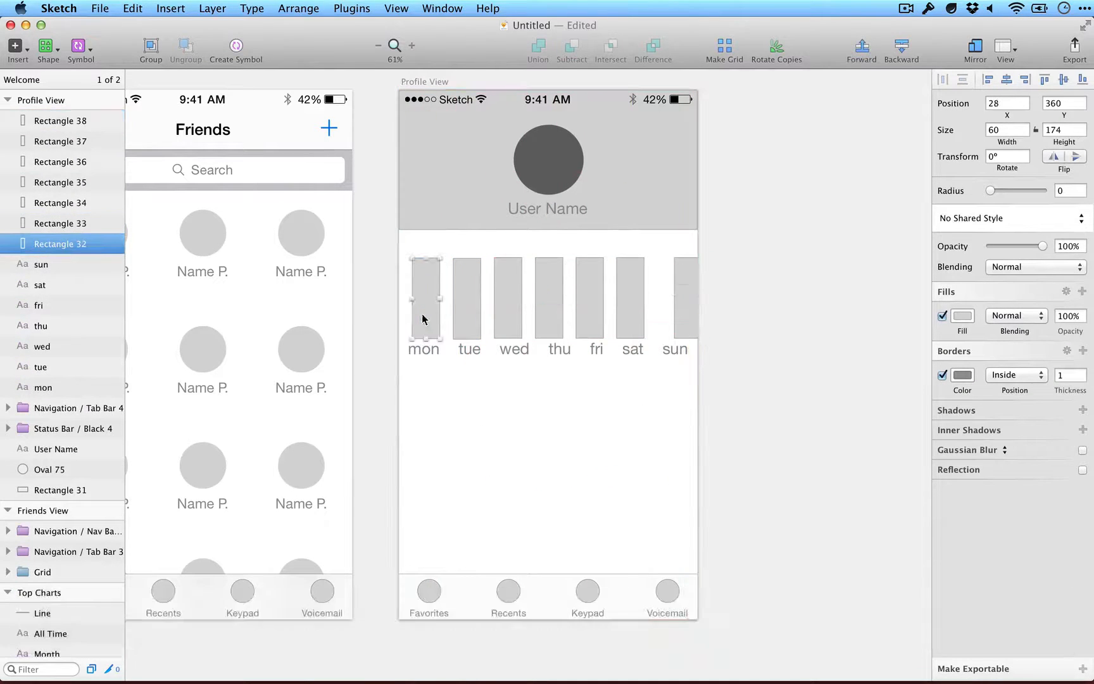
{"action": "key", "text": "alt+Right"}
{"action": "key", "text": "alt+Right"}
{"action": "key", "text": "alt+Right"}
{"action": "key", "text": "alt+Left"}
Move the last bar inward above the sun label and distribute all seven bars horizontally with equal spacing.
{"action": "left_click", "coordinate": [677, 293]}
{"action": "key", "text": "alt+Left"}
{"action": "key", "text": "alt+Left"}
{"action": "key", "text": "alt+Left"}
{"action": "key", "text": "alt+shift+Left"}
{"action": "key", "text": "alt+shift+Left"}
{"action": "key", "text": "alt+shift+Left"}
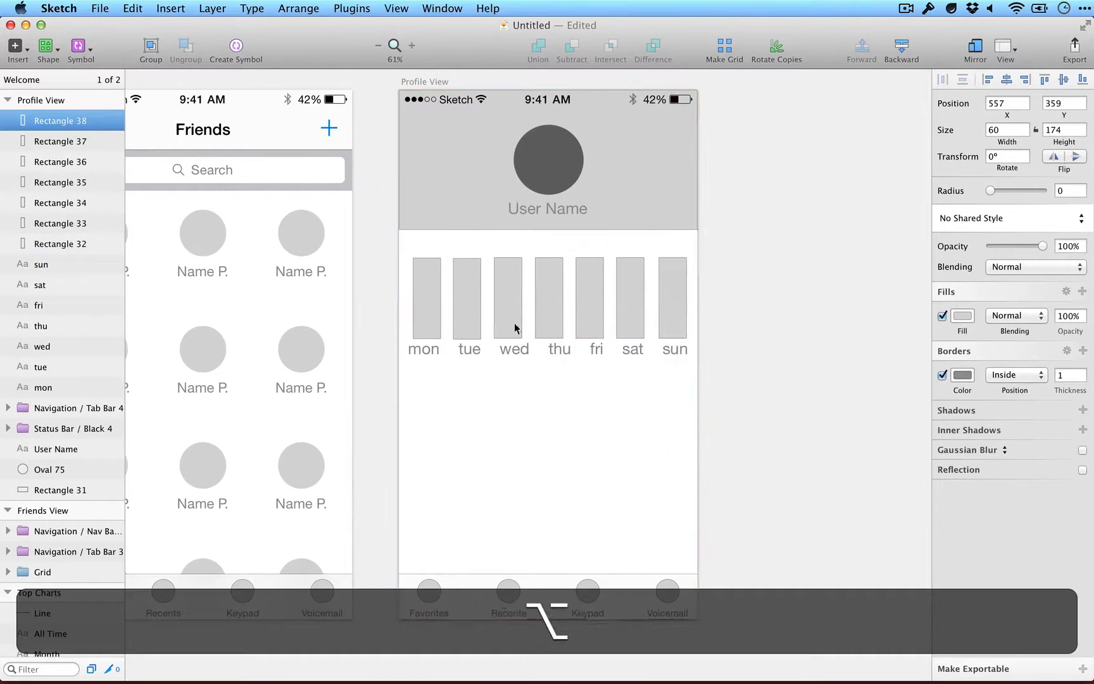
{"action": "key", "text": "alt+shift+Left"}
{"action": "key", "text": "alt+Right"}
{"action": "key", "text": "alt+Right"}
{"action": "key", "text": "alt+Right"}
{"action": "left_click_drag", "start_coordinate": [720, 301], "coordinate": [418, 316]}
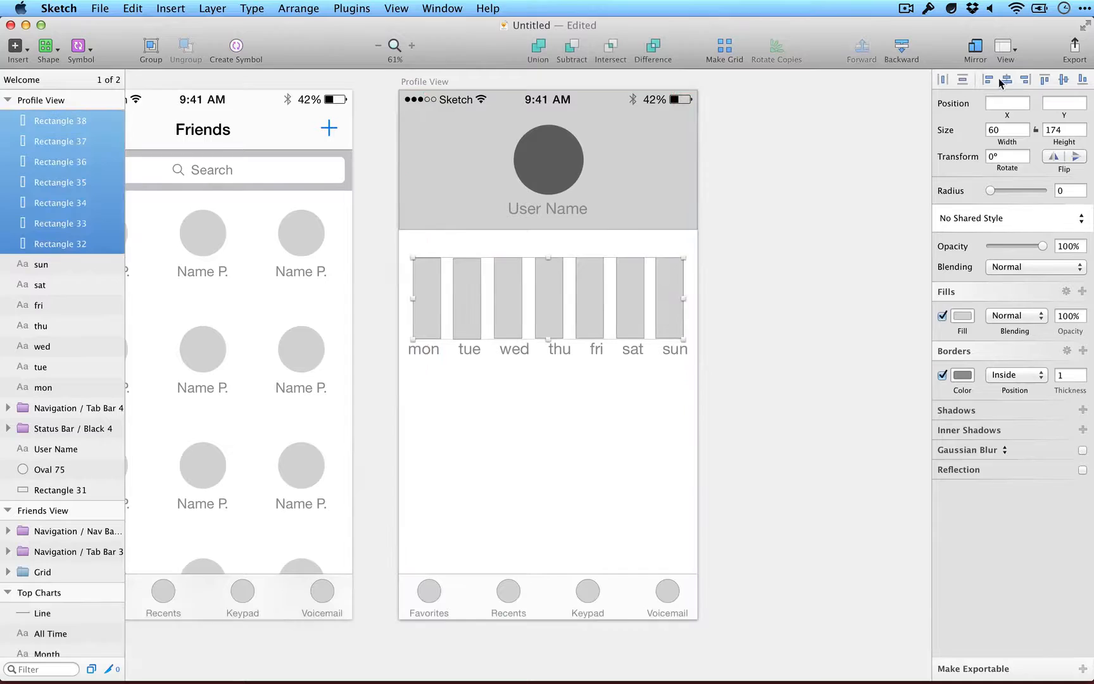
{"action": "left_click", "coordinate": [943, 81]}
Nudge the sun and sat labels left so each is centred beneath its bar.
{"action": "left_click", "coordinate": [674, 351]}
{"action": "key", "text": "Left"}
{"action": "key", "text": "Left"}
{"action": "key", "text": "Left"}
{"action": "key", "text": "Left"}
{"action": "key", "text": "Left"}
{"action": "key", "text": "Left"}
{"action": "key", "text": "Left"}
{"action": "key", "text": "Left"}
{"action": "key", "text": "Left"}
{"action": "key", "text": "Left"}
{"action": "key", "text": "Left"}
{"action": "key", "text": "Left"}
{"action": "key", "text": "Left"}
{"action": "key", "text": "Left"}
{"action": "key", "text": "Left"}
{"action": "left_click", "coordinate": [634, 352]}
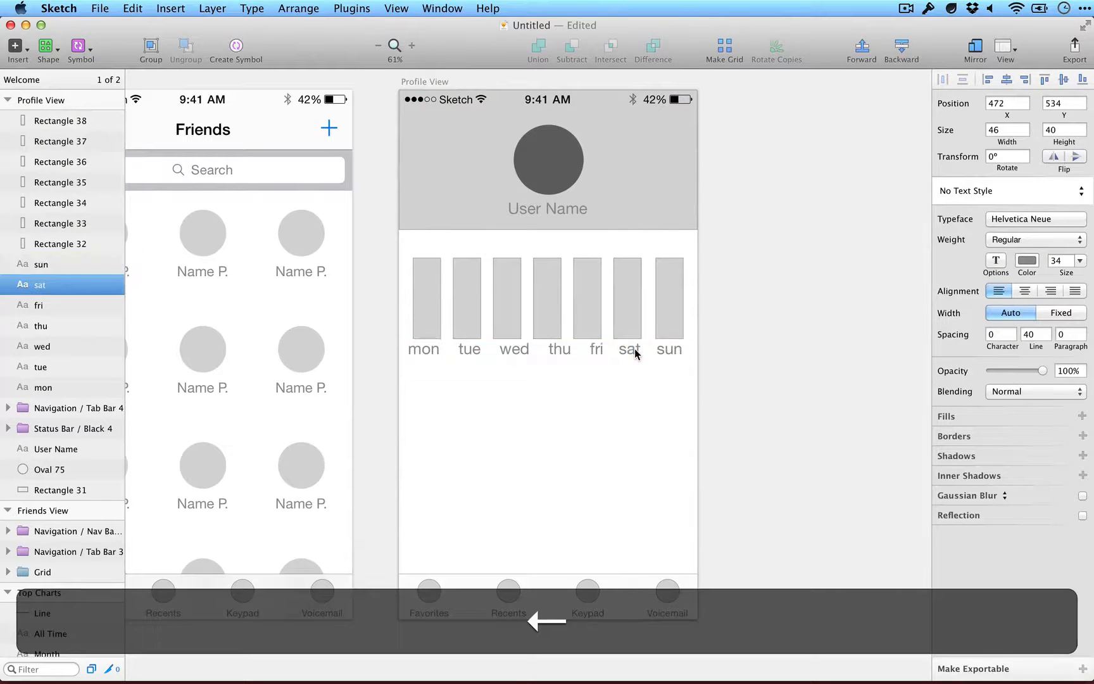
{"action": "key", "text": "Left"}
{"action": "key", "text": "Left"}
{"action": "key", "text": "Left"}
{"action": "key", "text": "Left"}
{"action": "key", "text": "Left"}
Nudge the fri label left until it is centred beneath its bar.
{"action": "left_click", "coordinate": [596, 347]}
{"action": "key", "text": "Left"}
{"action": "key", "text": "Left"}
{"action": "key", "text": "Left"}
{"action": "key", "text": "Left"}
{"action": "key", "text": "Left"}
{"action": "key", "text": "Left"}
{"action": "key", "text": "Left"}
{"action": "key", "text": "Left"}
{"action": "key", "text": "Left"}
{"action": "key", "text": "Left"}
{"action": "key", "text": "Left"}
{"action": "key", "text": "Left"}
{"action": "key", "text": "Left"}
{"action": "key", "text": "Left"}
{"action": "key", "text": "Left"}
{"action": "key", "text": "Left"}
{"action": "key", "text": "Left"}
{"action": "key", "text": "Left"}
{"action": "key", "text": "Left"}
Nudge the thu, wed and tue labels left so each is centred beneath its bar.
{"action": "left_click", "coordinate": [555, 348]}
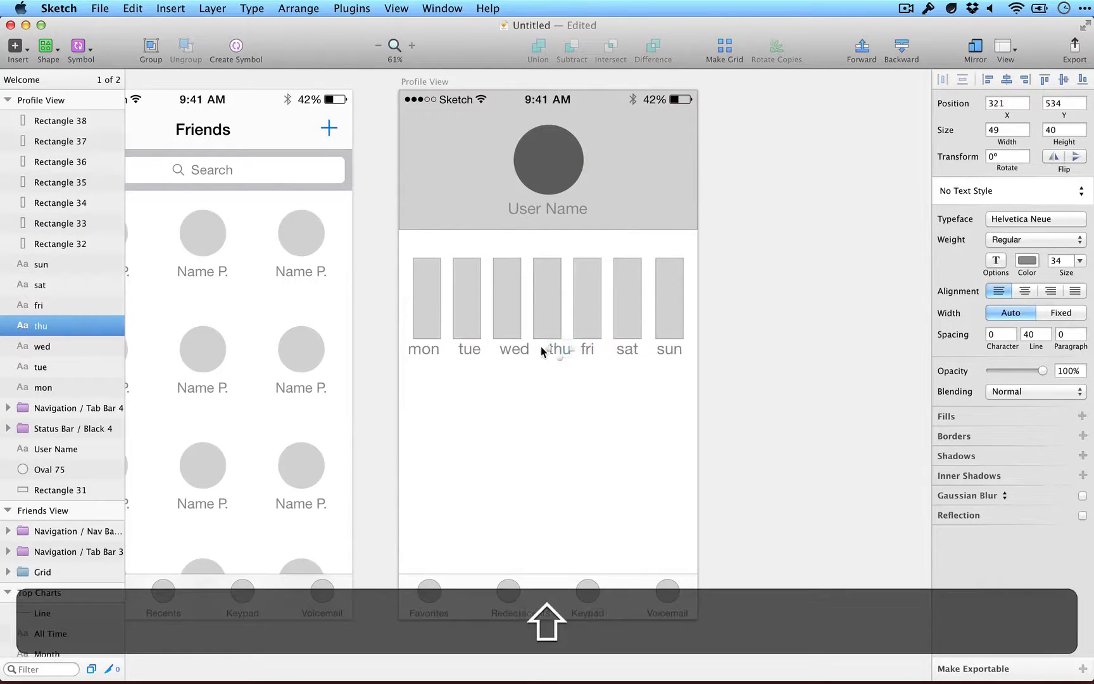
{"action": "key", "text": "shift+Left"}
{"action": "key", "text": "shift+Left"}
{"action": "key", "text": "Left"}
{"action": "key", "text": "Left"}
{"action": "left_click", "coordinate": [516, 349]}
{"action": "key", "text": "shift+Left"}
{"action": "key", "text": "Left"}
{"action": "key", "text": "Left"}
{"action": "key", "text": "Left"}
{"action": "left_click", "coordinate": [471, 347]}
{"action": "key", "text": "Left"}
{"action": "key", "text": "Left"}
{"action": "key", "text": "Left"}
{"action": "key", "text": "Left"}
{"action": "key", "text": "Left"}
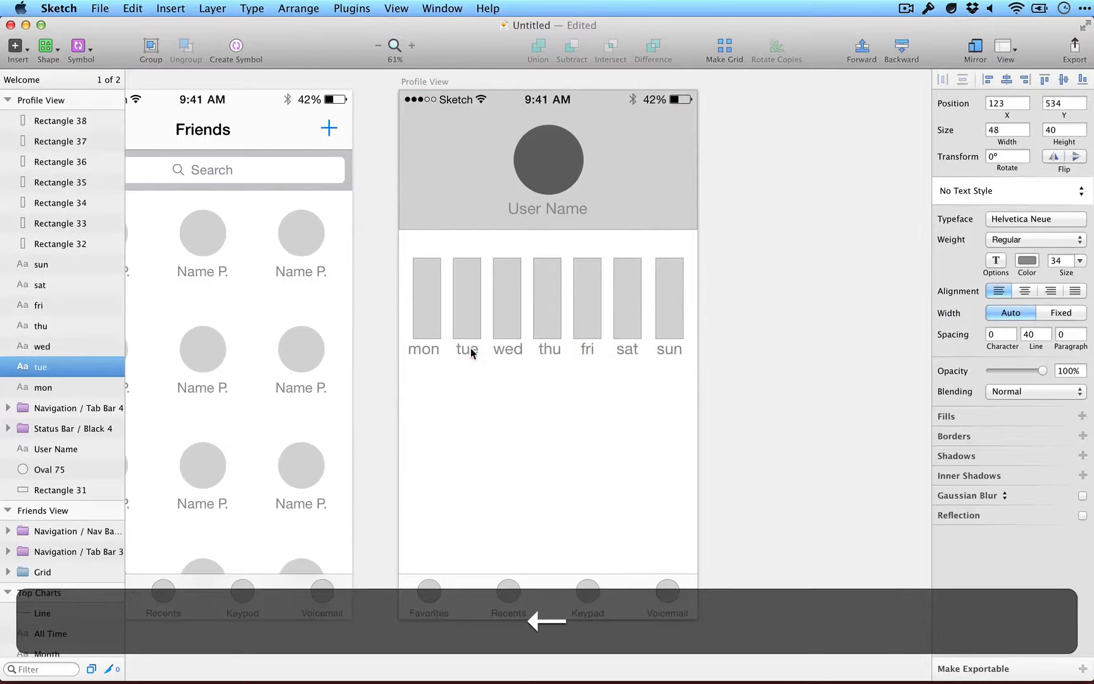
Nudge the mon label right until it is centred beneath its bar.
{"action": "left_click", "coordinate": [423, 350]}
{"action": "key", "text": "Right"}
{"action": "key", "text": "Right"}
{"action": "key", "text": "Right"}
{"action": "key", "text": "Right"}
{"action": "key", "text": "Right"}
{"action": "key", "text": "Right"}
Remove the borders from the tue to sun bars and shorten them from the top to varied heights, with tue and sun the shortest.
{"action": "left_click_drag", "start_coordinate": [749, 297], "coordinate": [447, 288]}
{"action": "left_click", "coordinate": [942, 375]}
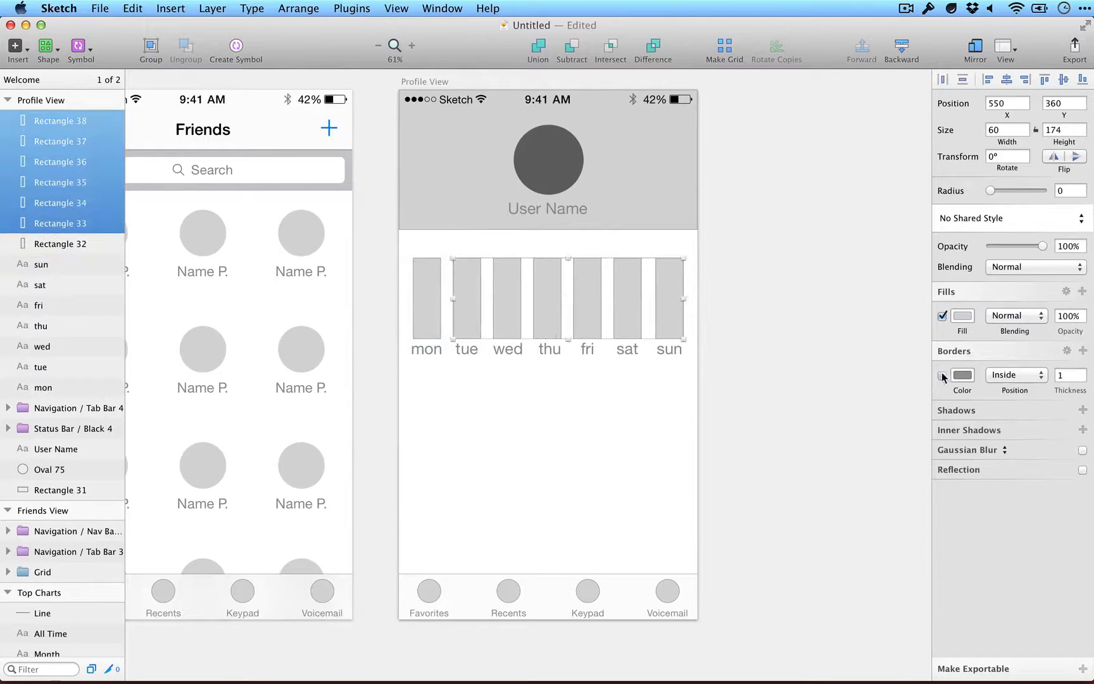
{"action": "left_click", "coordinate": [649, 279]}
{"action": "left_click", "coordinate": [627, 271]}
{"action": "left_click", "coordinate": [587, 271]}
{"action": "left_click_drag", "start_coordinate": [627, 260], "coordinate": [586, 300]}
{"action": "left_click", "coordinate": [547, 279]}
{"action": "left_click_drag", "start_coordinate": [546, 261], "coordinate": [469, 324]}
{"action": "left_click", "coordinate": [507, 271]}
{"action": "double_click", "coordinate": [464, 265]}
{"action": "key", "text": "Escape"}
{"action": "left_click", "coordinate": [669, 266]}
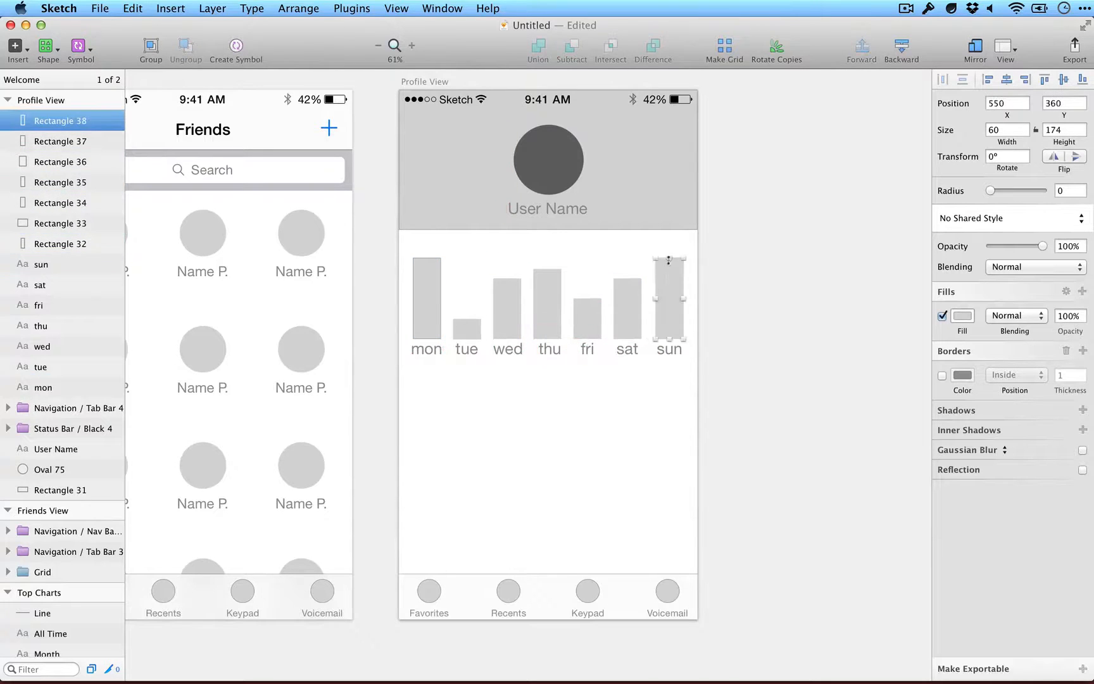
{"action": "left_click_drag", "start_coordinate": [668, 259], "coordinate": [669, 329]}
Remove the mon bar's border and shorten it from the top to 150 high, level with the thu bar.
{"action": "left_click", "coordinate": [427, 298]}
{"action": "left_click", "coordinate": [942, 374]}
{"action": "left_click_drag", "start_coordinate": [427, 259], "coordinate": [427, 269]}
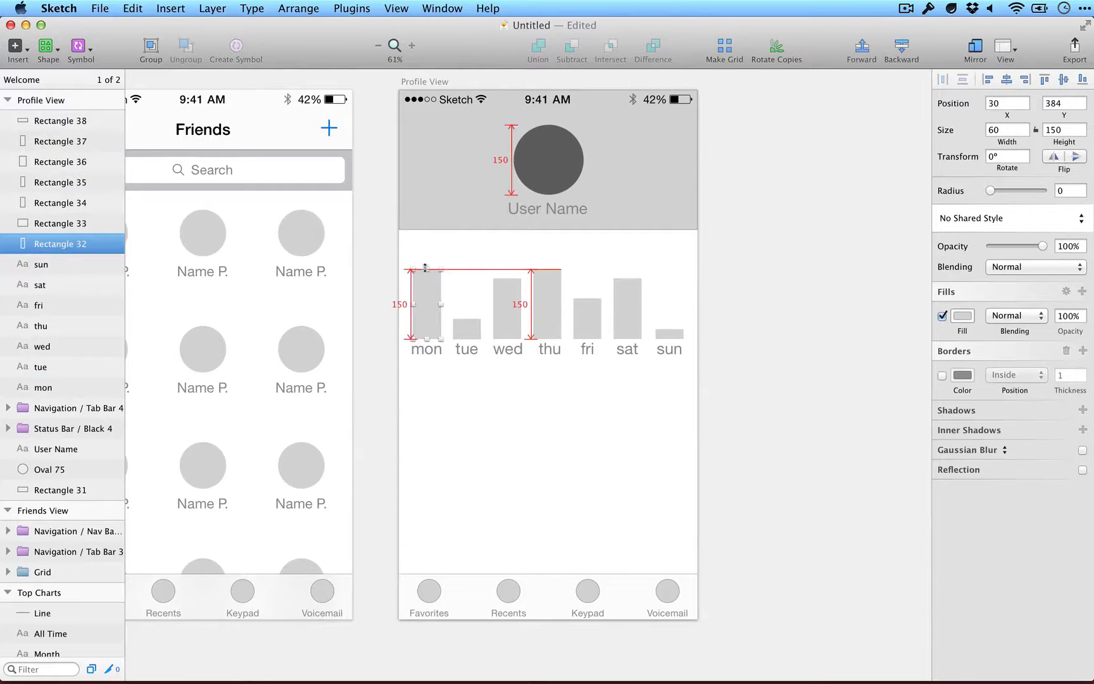
{"action": "left_click", "coordinate": [647, 281]}
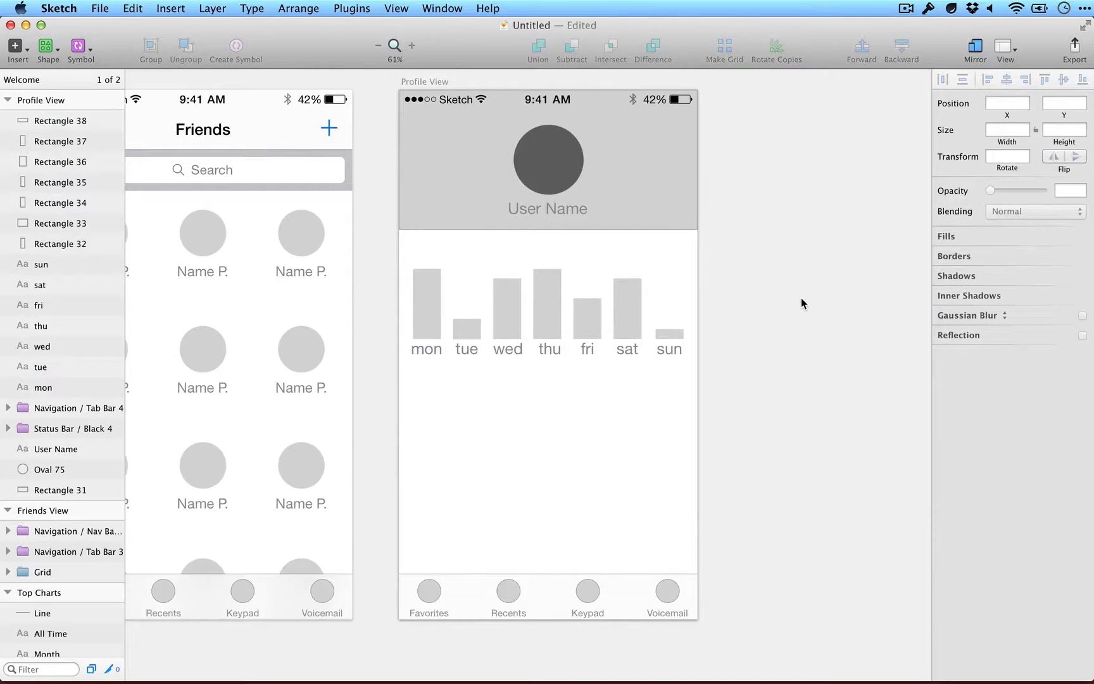
{"action": "scroll", "coordinate": [734, 321], "scroll_direction": "down", "scroll_amount": 1}
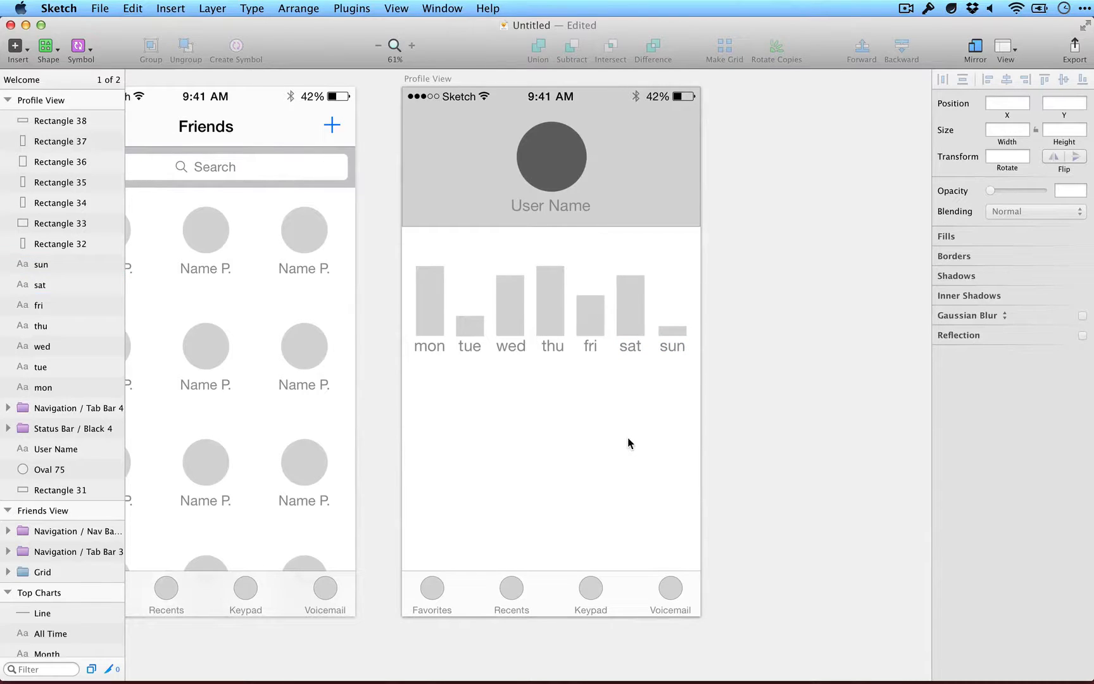
Examine the Controls section row symbols on the Symbols page and return to the Welcome page.
{"action": "left_click", "coordinate": [43, 81]}
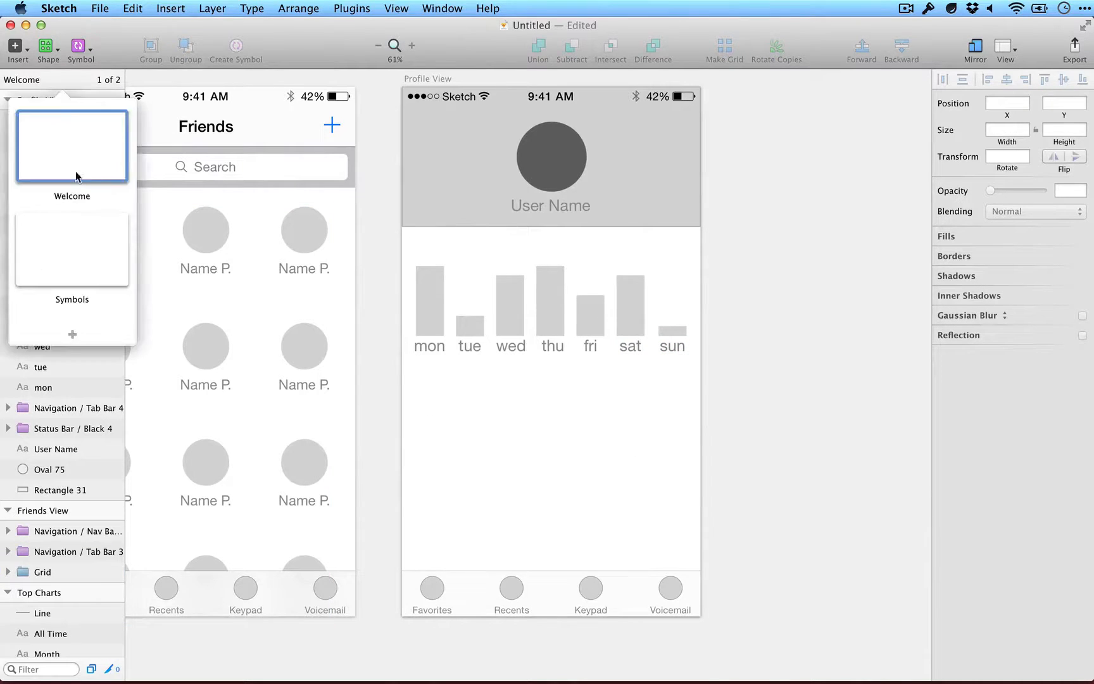
{"action": "left_click", "coordinate": [75, 253]}
{"action": "scroll", "coordinate": [362, 227], "scroll_direction": "left", "scroll_amount": 5}
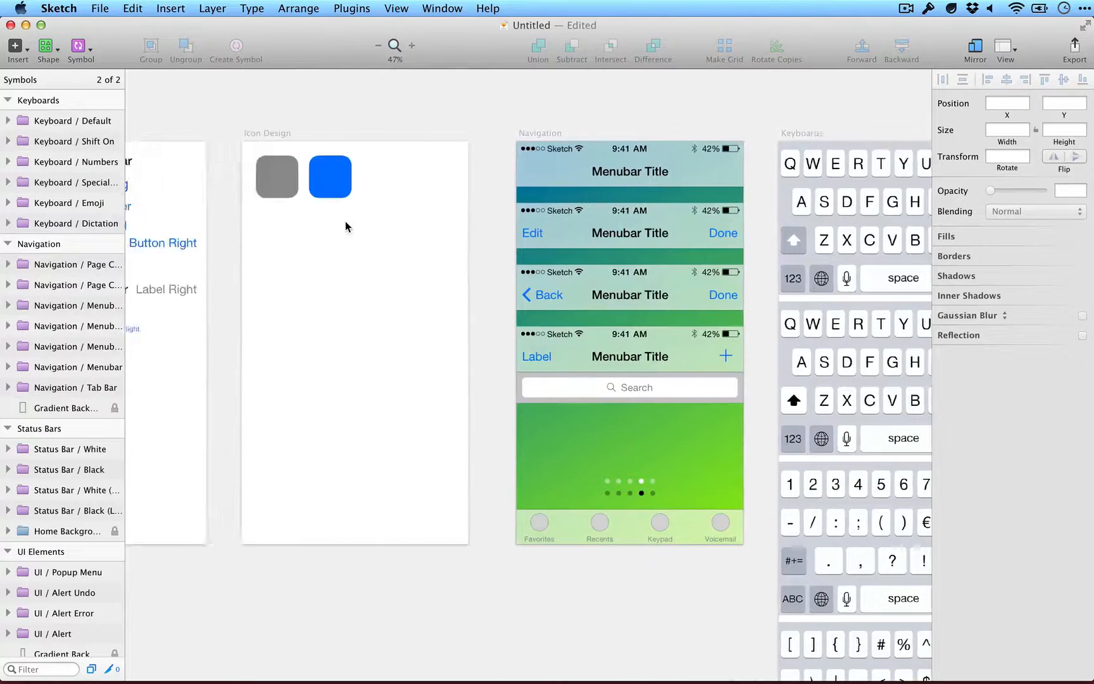
{"action": "scroll", "coordinate": [347, 226], "scroll_direction": "left", "scroll_amount": 15}
{"action": "scroll", "coordinate": [56, 380], "scroll_direction": "down", "scroll_amount": 10}
{"action": "left_click", "coordinate": [55, 236]}
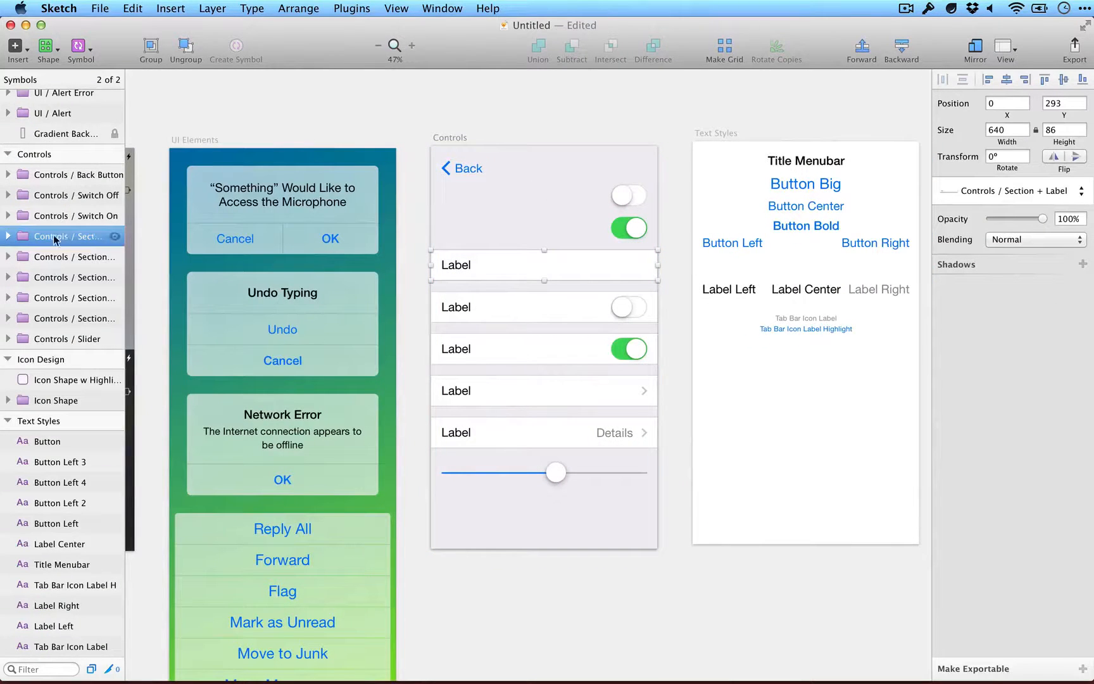
{"action": "left_click", "coordinate": [549, 389]}
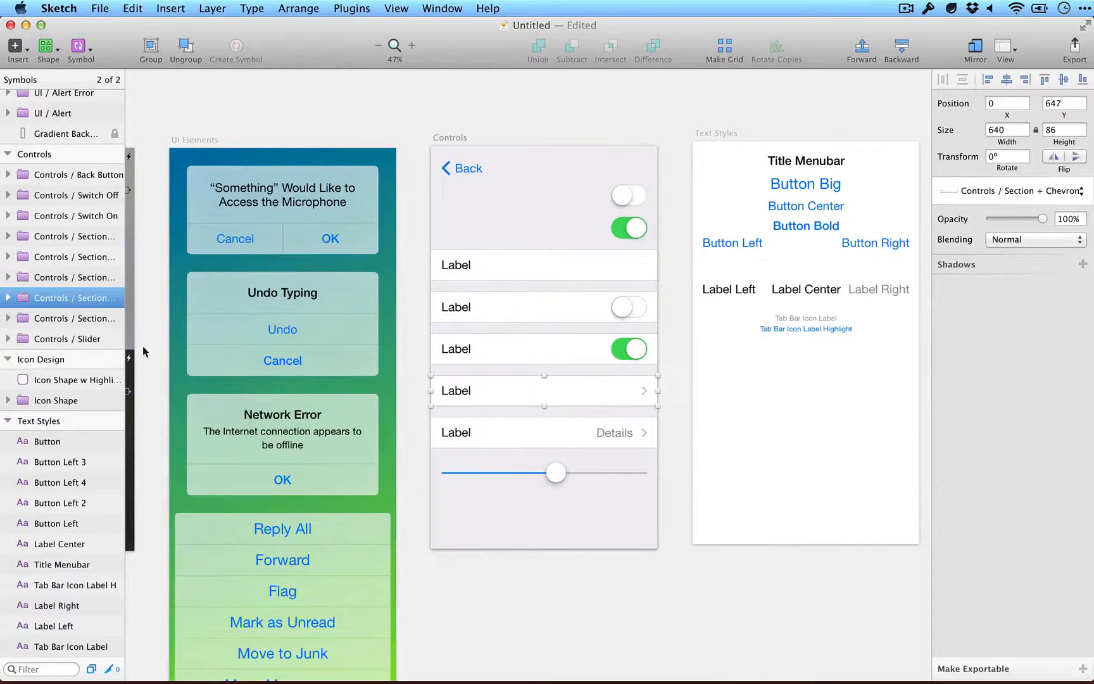
{"action": "double_click", "coordinate": [59, 296]}
{"action": "key", "text": "Right"}
{"action": "left_click", "coordinate": [150, 285]}
{"action": "left_click", "coordinate": [35, 80]}
{"action": "left_click", "coordinate": [75, 148]}
Insert the Controls Section + Chevron symbol beneath the Profile View chart and duplicate it downwards to make five rows.
{"action": "left_click", "coordinate": [80, 48]}
{"action": "mouse_move", "coordinate": [119, 134]}
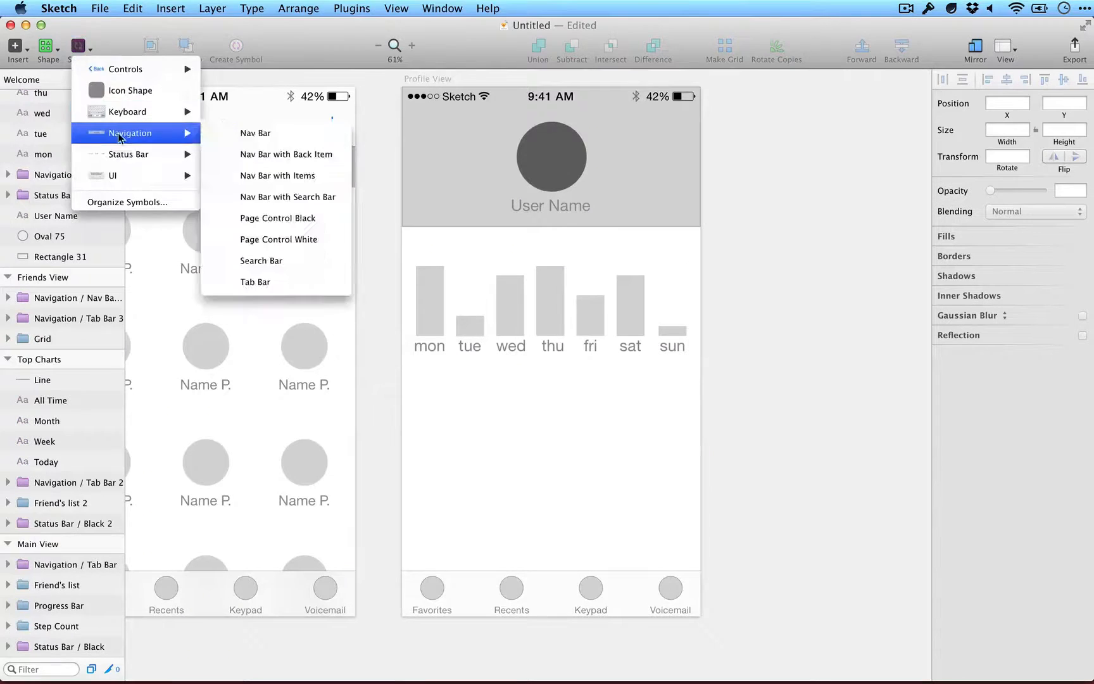
{"action": "left_click", "coordinate": [265, 90]}
{"action": "left_click_drag", "start_coordinate": [627, 380], "coordinate": [617, 561]}
Nudge the last label row into line with the rows above and place it behind the tab bar.
{"action": "key", "text": "Right"}
{"action": "key", "text": "Right"}
{"action": "key", "text": "Up"}
{"action": "key", "text": "Up"}
{"action": "key", "text": "Up"}
{"action": "key", "text": "Up"}
{"action": "key", "text": "Up"}
{"action": "key", "text": "Up"}
{"action": "key", "text": "Up"}
{"action": "key", "text": "Up"}
{"action": "key", "text": "Up"}
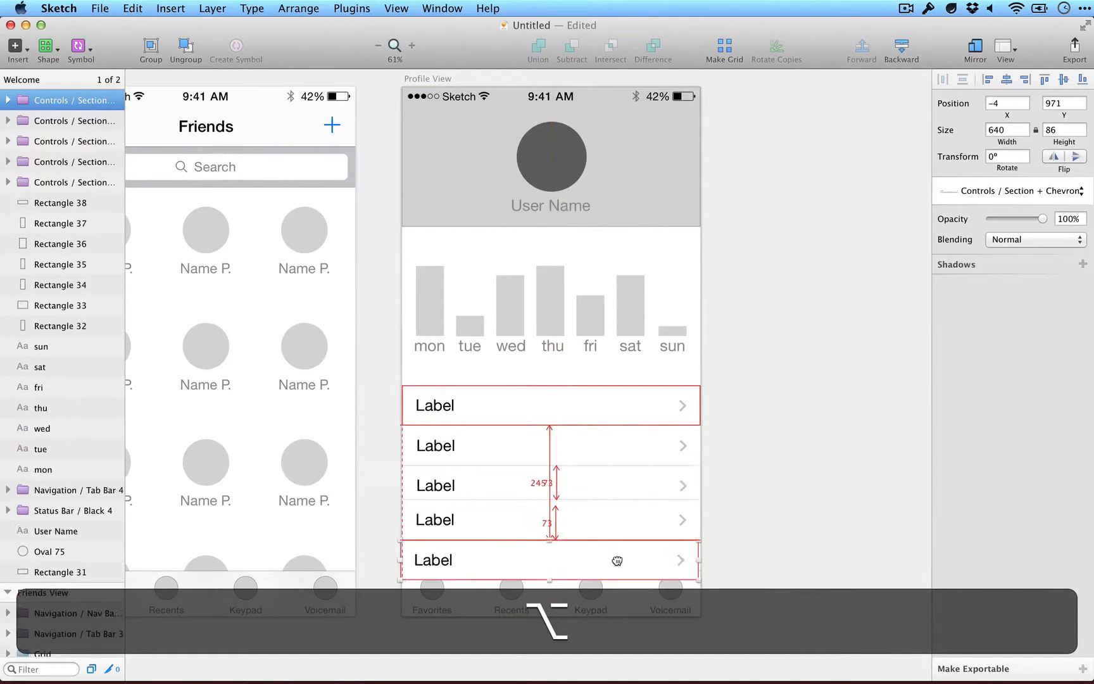
{"action": "key", "text": "Right"}
{"action": "left_click", "coordinate": [848, 293]}
{"action": "scroll", "coordinate": [831, 295], "scroll_direction": "up", "scroll_amount": 1}
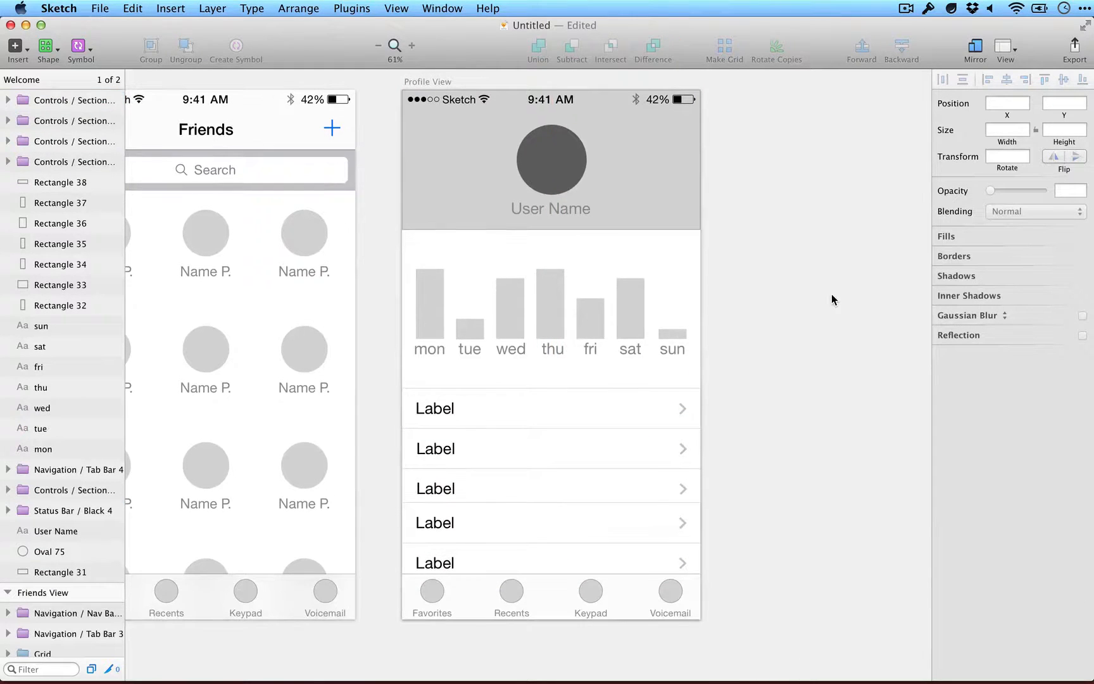
Review the Main View, Top Charts, Friends View and Profile View artboards side by side.
{"action": "scroll", "coordinate": [831, 294], "scroll_direction": "up", "scroll_amount": 1}
{"action": "scroll", "coordinate": [832, 293], "scroll_direction": "down", "scroll_amount": 4}
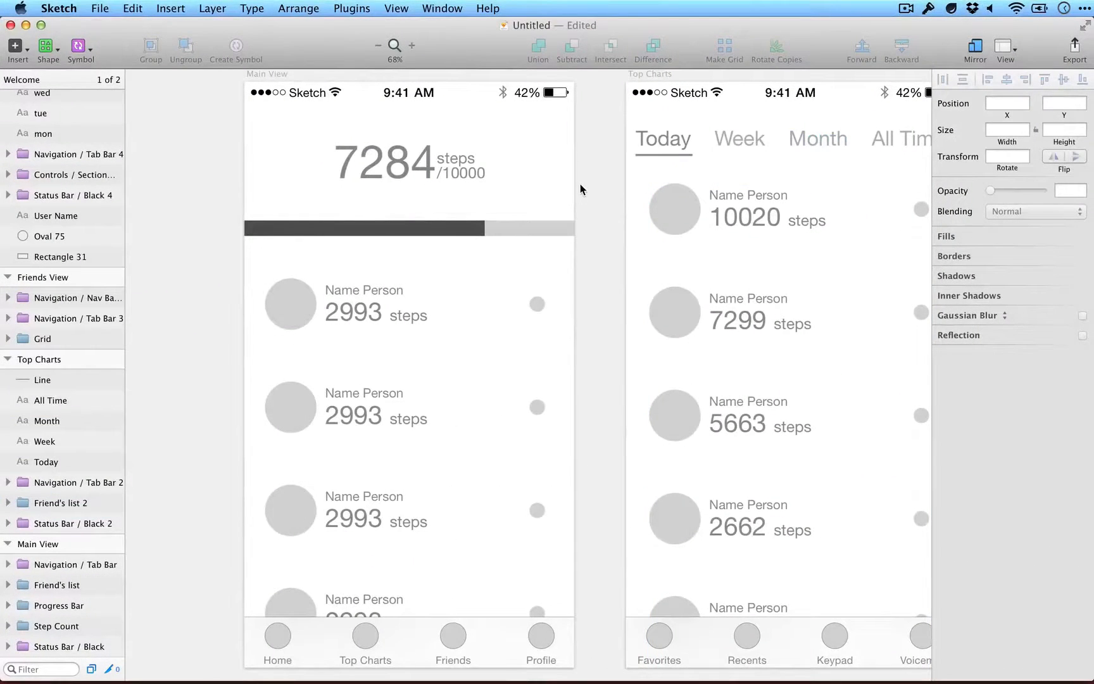
{"action": "scroll", "coordinate": [613, 186], "scroll_direction": "down", "scroll_amount": 1}
{"action": "scroll", "coordinate": [613, 182], "scroll_direction": "down", "scroll_amount": 5}
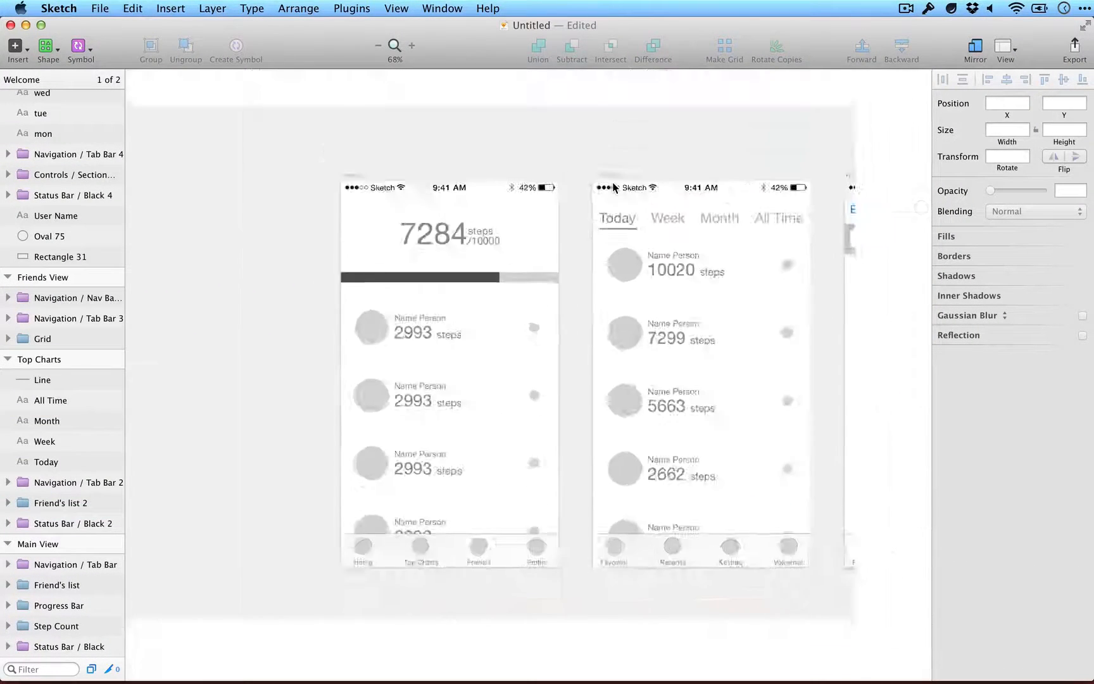
{"action": "scroll", "coordinate": [612, 184], "scroll_direction": "up", "scroll_amount": 4}
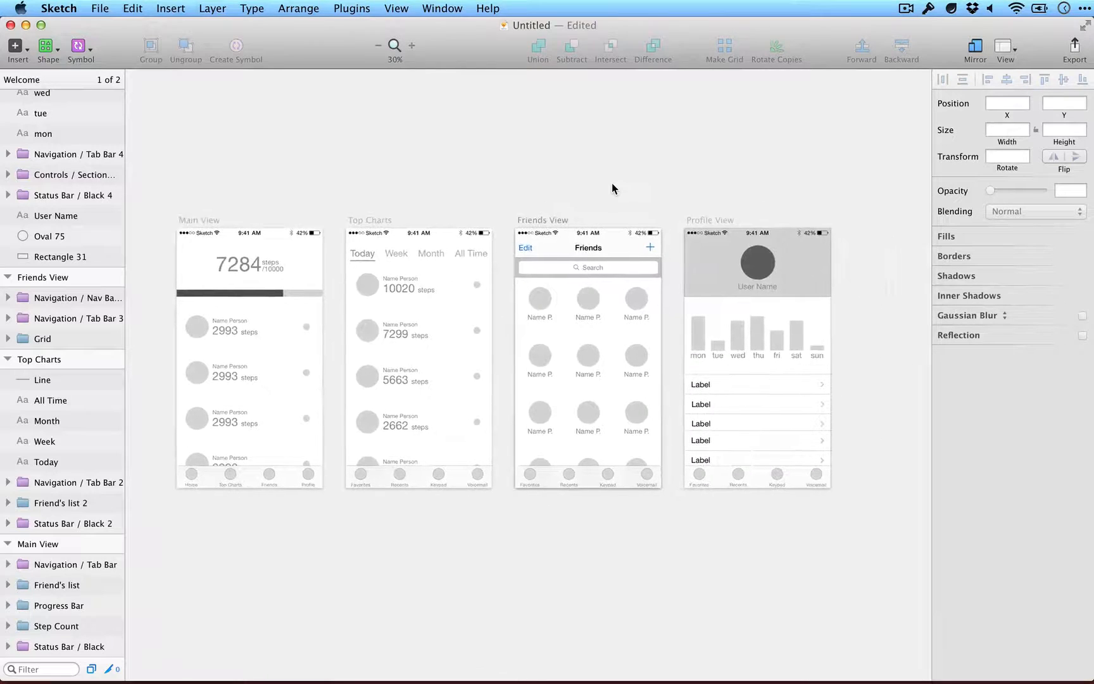
{"action": "scroll", "coordinate": [612, 184], "scroll_direction": "up", "scroll_amount": 4}
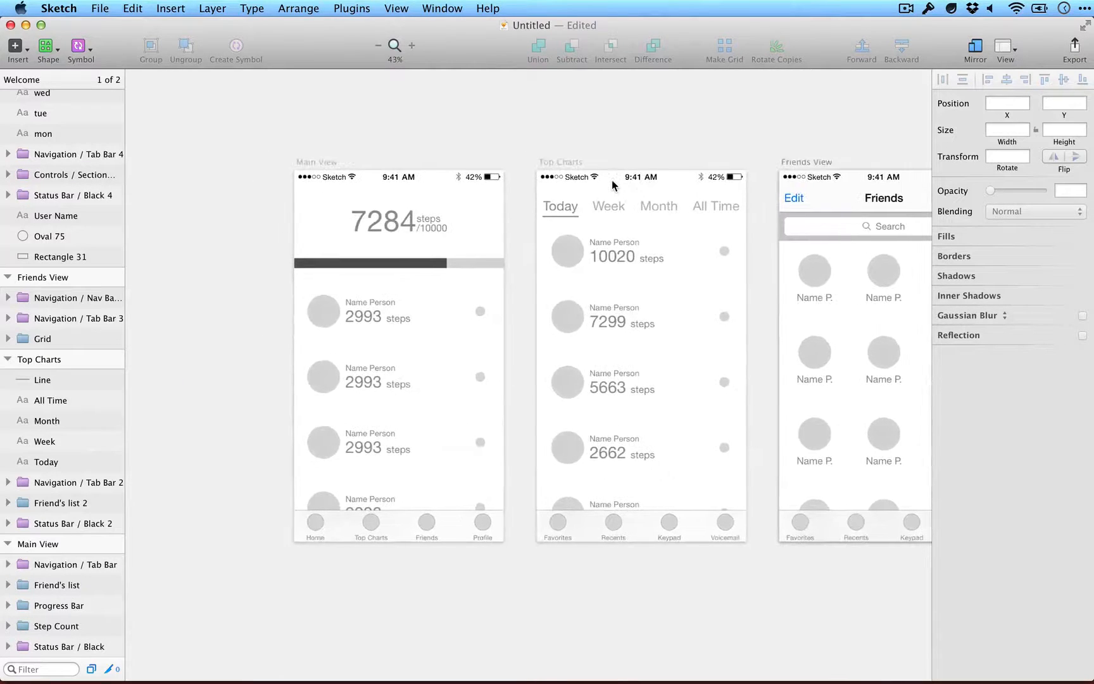
{"action": "scroll", "coordinate": [612, 182], "scroll_direction": "up", "scroll_amount": 2}
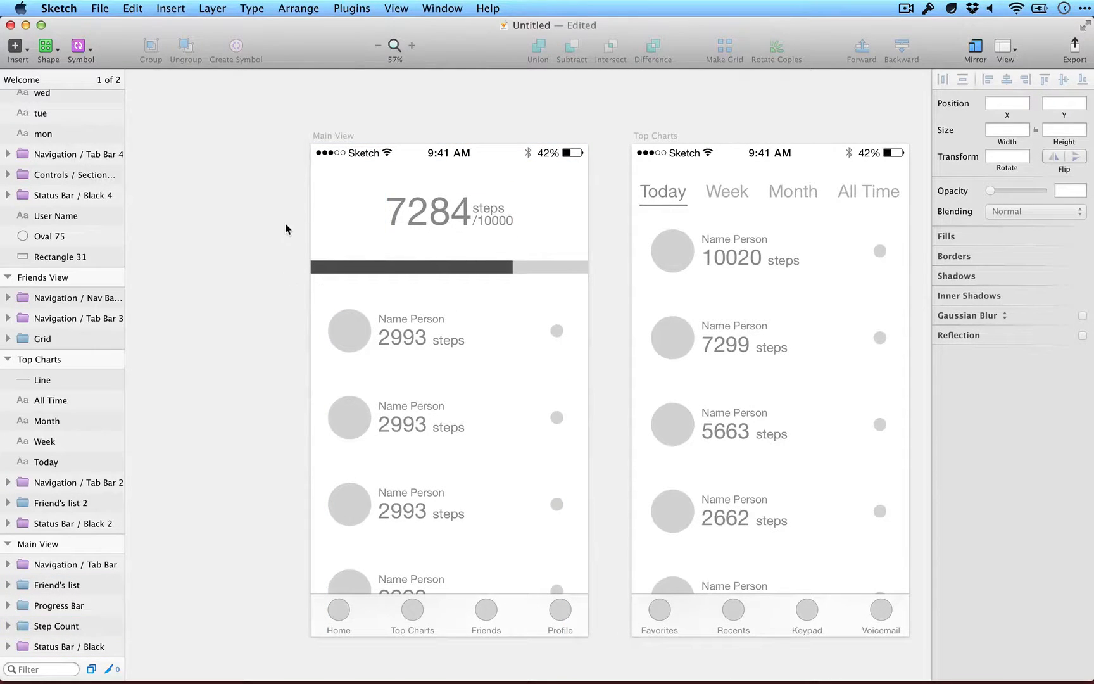
Switch to Safari and read the iOS Human Interface Guidelines Layout page on hit target size for tappable controls.
{"action": "key", "text": "ctrl+Left"}
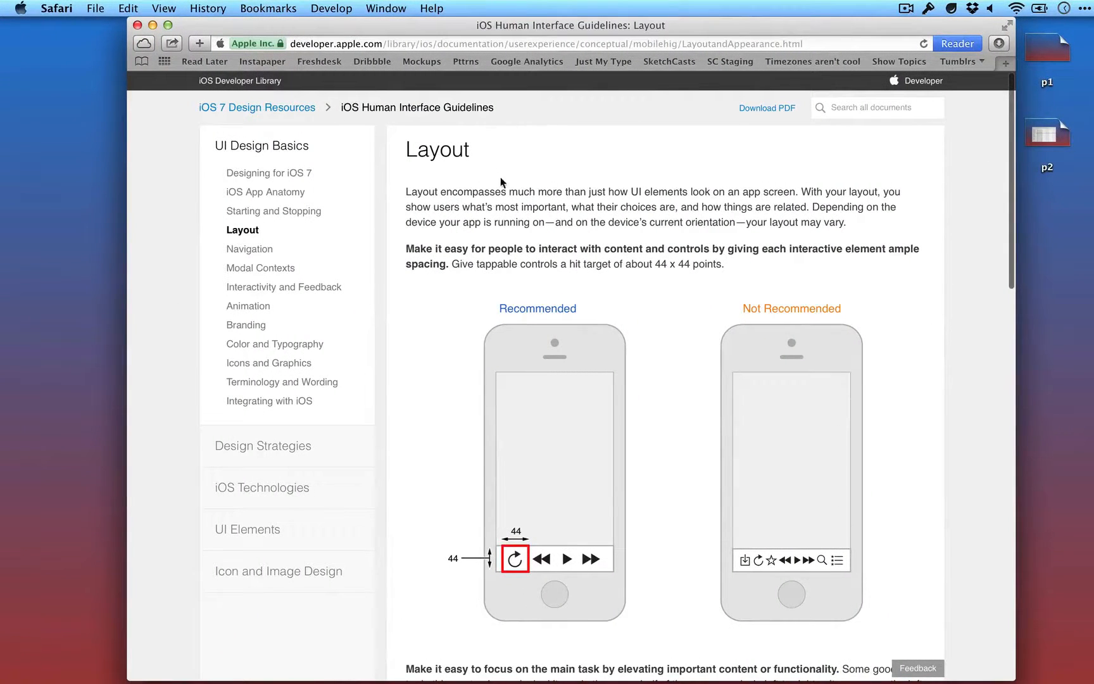
{"action": "scroll", "coordinate": [500, 180], "scroll_direction": "down", "scroll_amount": 5}
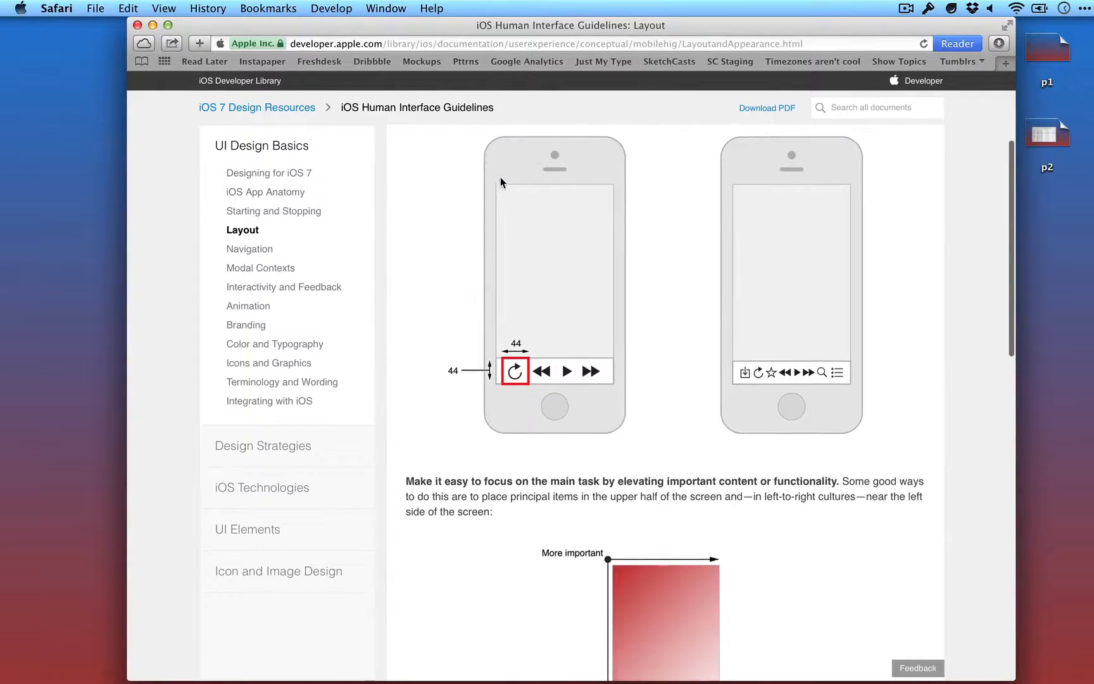
{"action": "scroll", "coordinate": [500, 182], "scroll_direction": "up", "scroll_amount": 4}
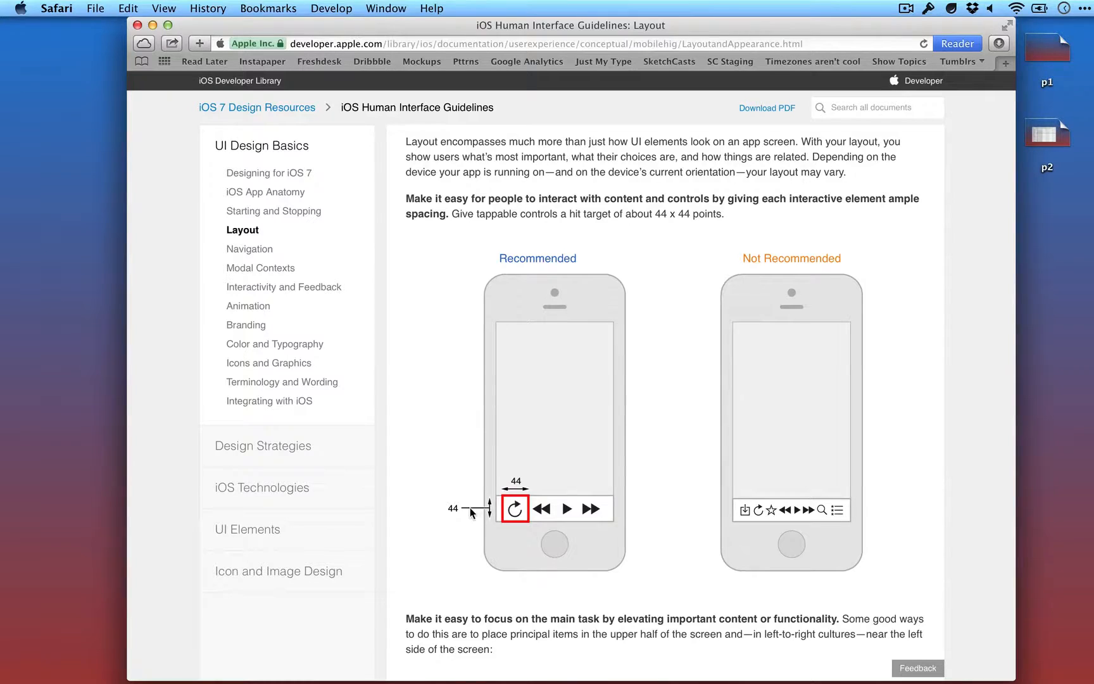
{"action": "scroll", "coordinate": [471, 513], "scroll_direction": "up", "scroll_amount": 2}
{"action": "scroll", "coordinate": [709, 218], "scroll_direction": "down", "scroll_amount": 2}
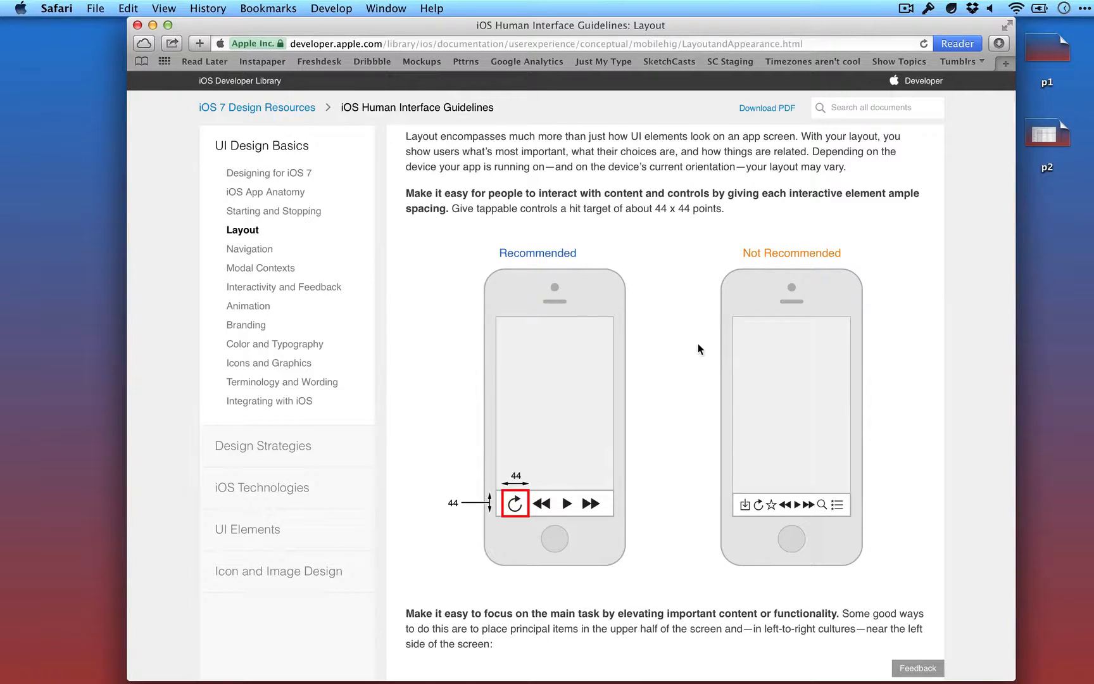
{"action": "scroll", "coordinate": [747, 327], "scroll_direction": "up", "scroll_amount": 2}
{"action": "scroll", "coordinate": [721, 489], "scroll_direction": "down", "scroll_amount": 2}
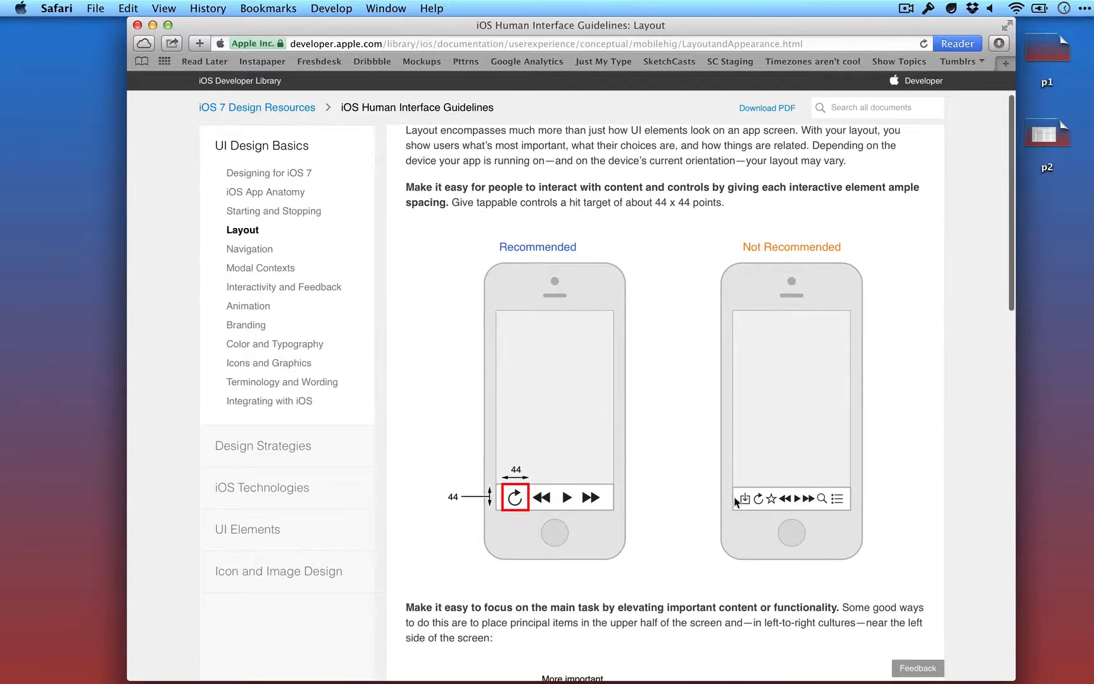
{"action": "scroll", "coordinate": [830, 499], "scroll_direction": "up", "scroll_amount": 2}
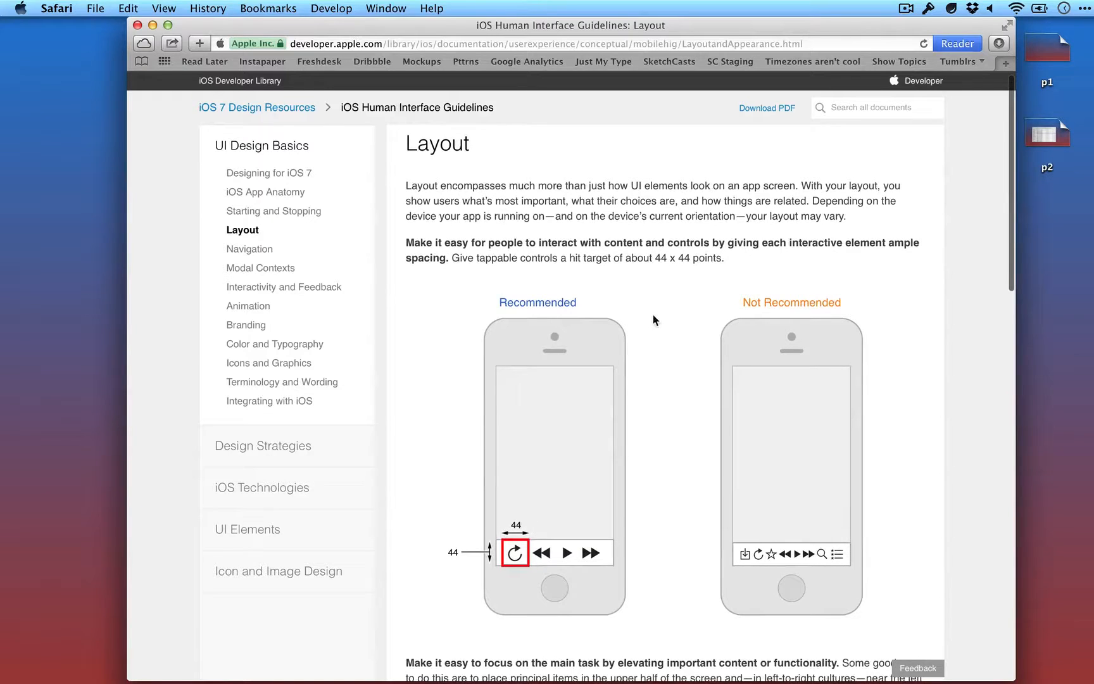
Return to Sketch and draw a rectangle beside the Main View step count, sizing it 88 by 88.
{"action": "key", "text": "ctrl+Right"}
{"action": "scroll", "coordinate": [612, 313], "scroll_direction": "up", "scroll_amount": 1}
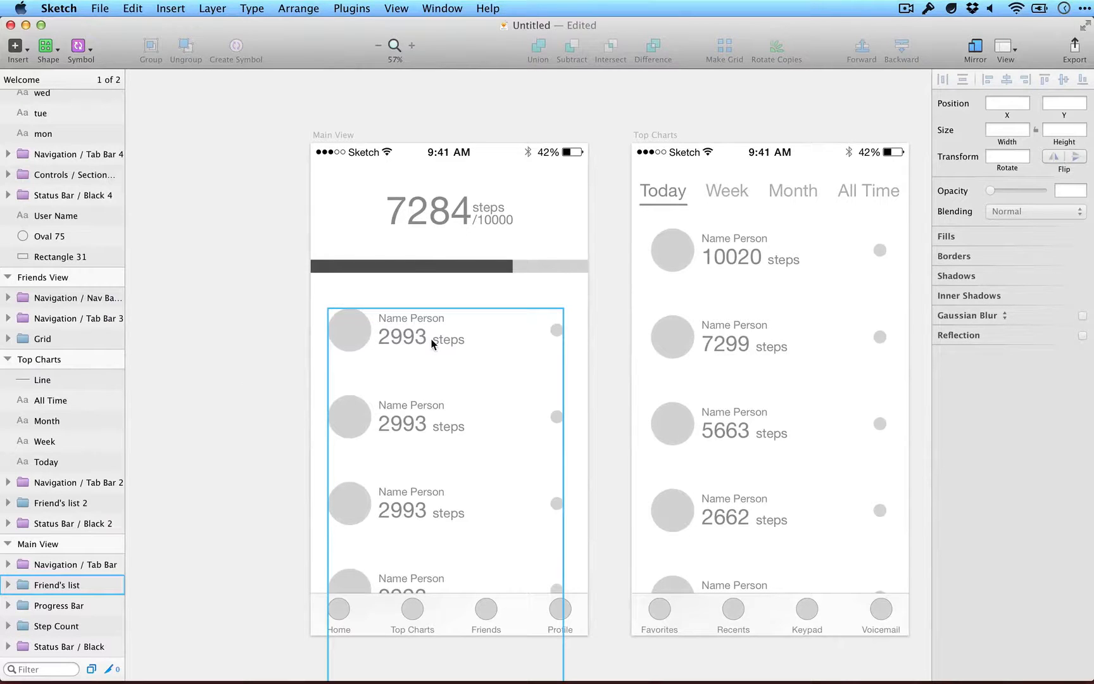
{"action": "key", "text": "r"}
{"action": "left_click_drag", "start_coordinate": [396, 247], "coordinate": [397, 247]}
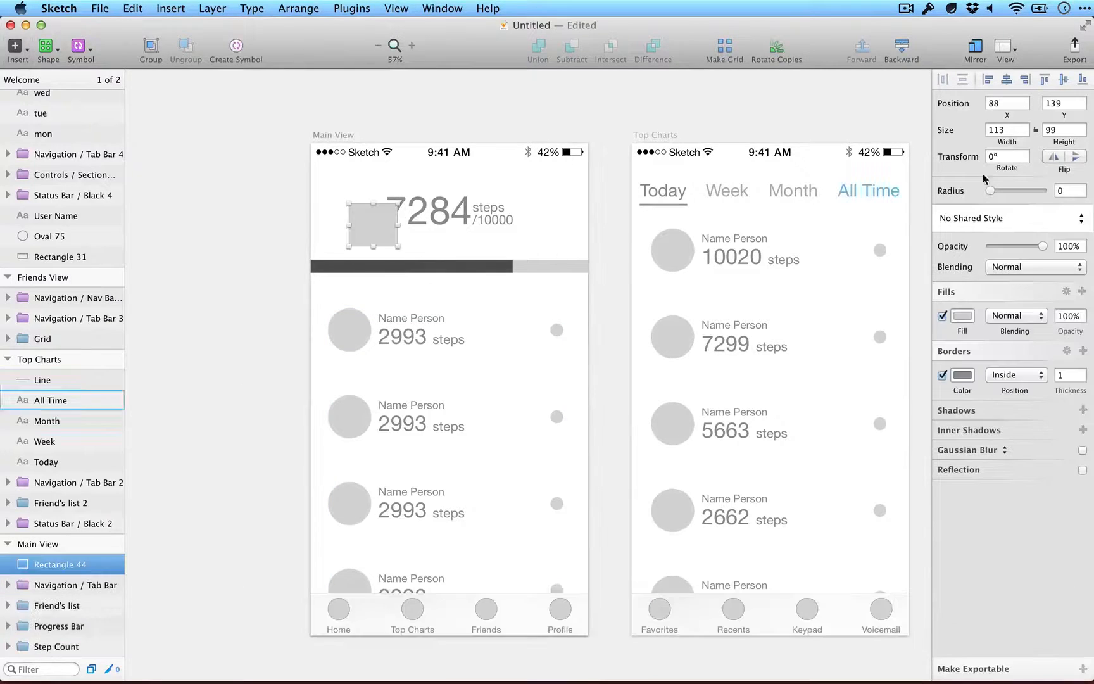
{"action": "type", "text": "88"}
{"action": "key", "text": "Tab"}
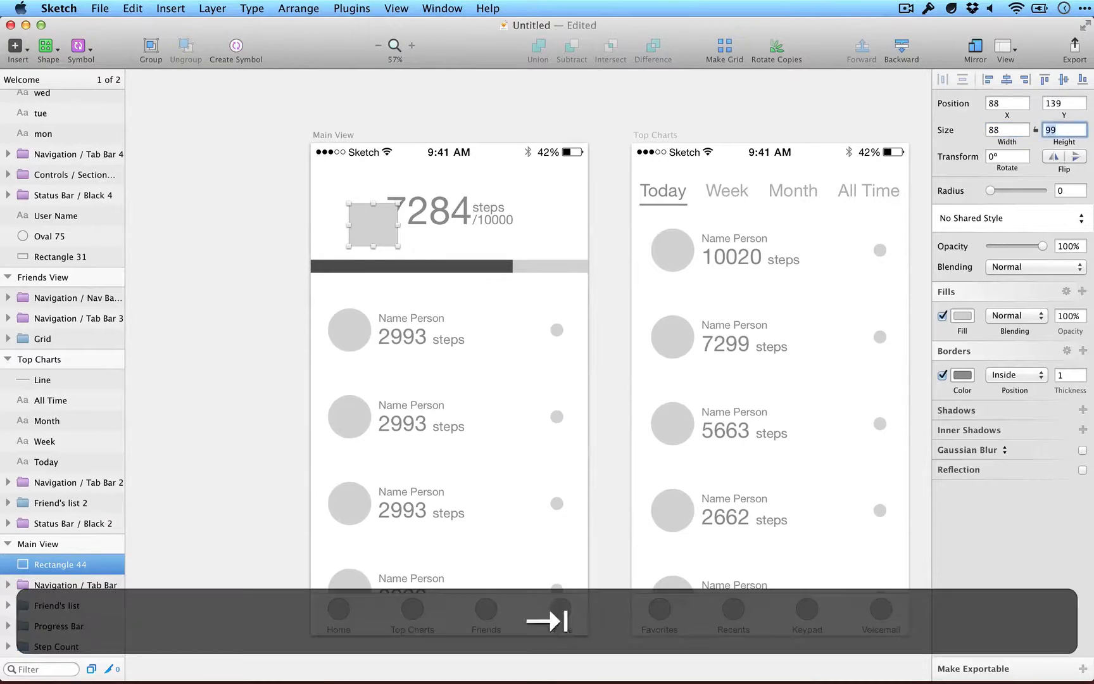
{"action": "type", "text": "88"}
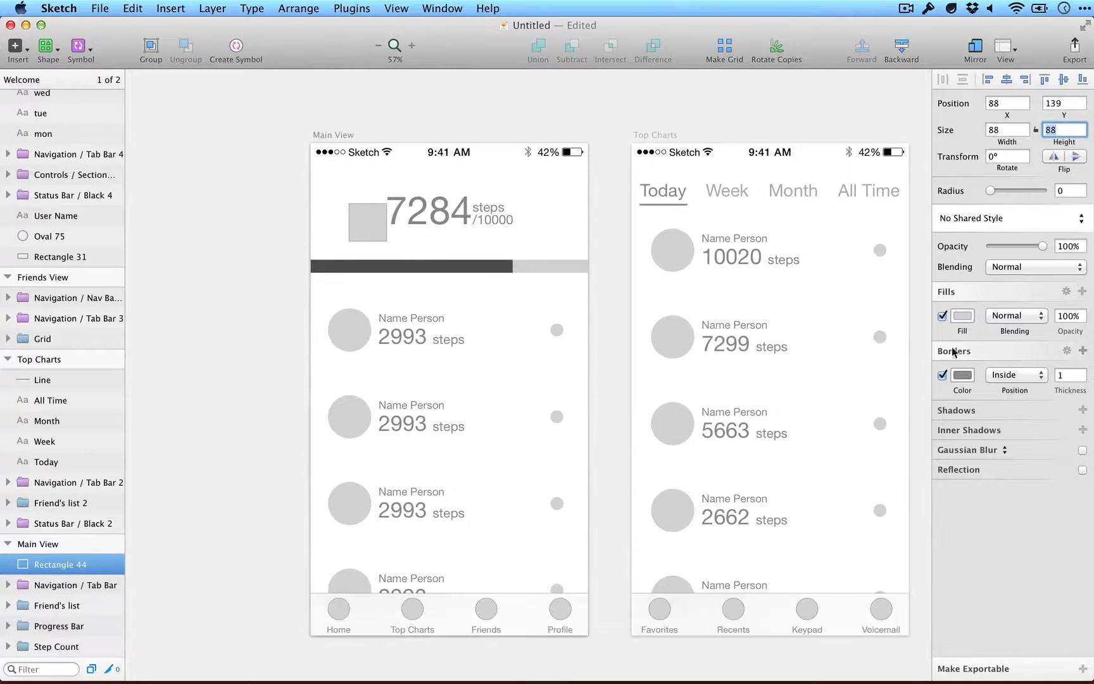
Fill the square with red CC1919 at 52% opacity and remove its border.
{"action": "left_click", "coordinate": [963, 315]}
{"action": "left_click_drag", "start_coordinate": [979, 371], "coordinate": [1068, 391]}
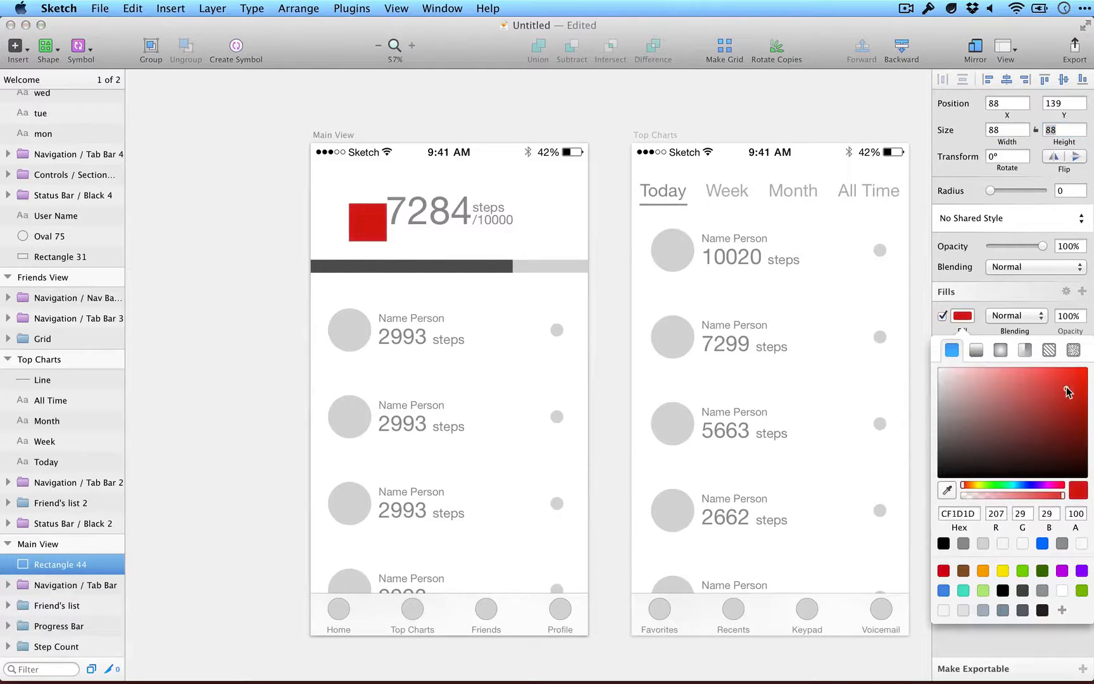
{"action": "left_click", "coordinate": [1007, 495]}
{"action": "left_click_drag", "start_coordinate": [1009, 500], "coordinate": [1014, 500]}
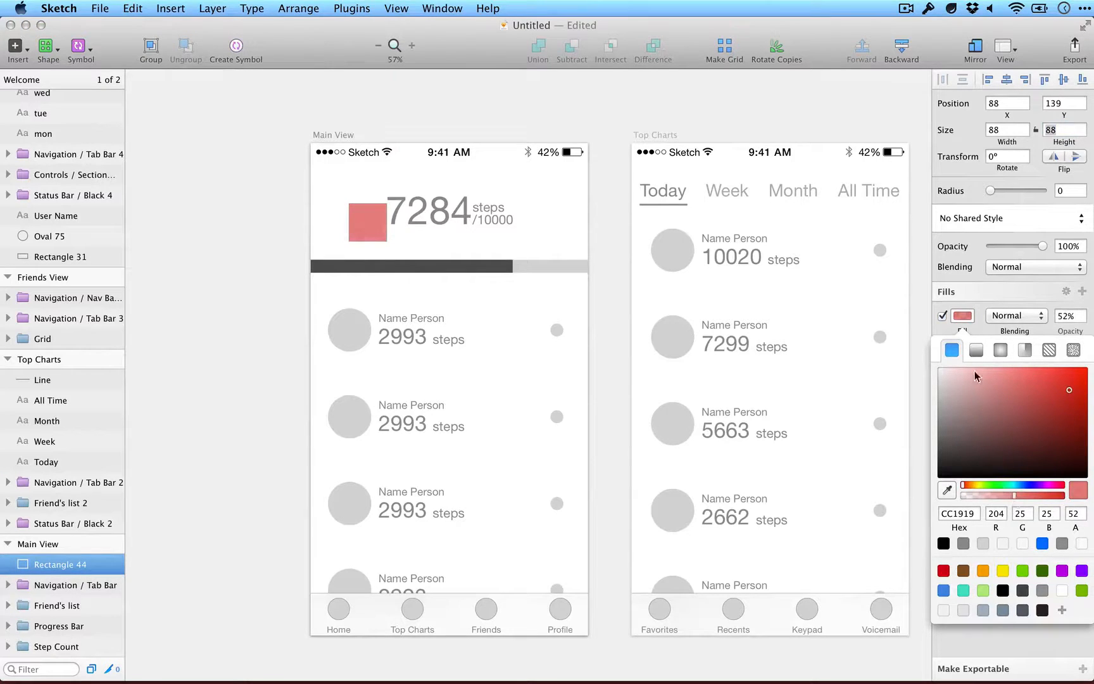
{"action": "left_click", "coordinate": [968, 321]}
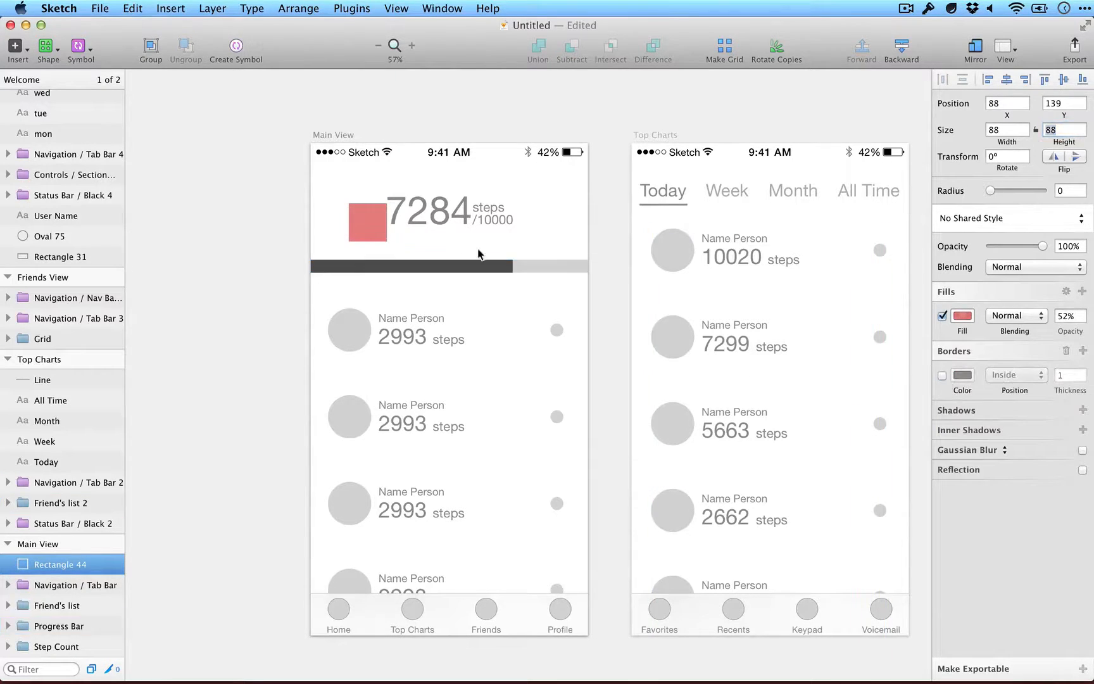
Move the red square onto the friends list and duplicate it over every avatar and small dot in Main View.
{"action": "mouse_move", "coordinate": [366, 225]}
{"action": "left_mouse_down"}
{"action": "mouse_move", "coordinate": [361, 233]}
{"action": "mouse_move", "coordinate": [352, 214]}
{"action": "mouse_move", "coordinate": [366, 211]}
{"action": "left_mouse_up"}
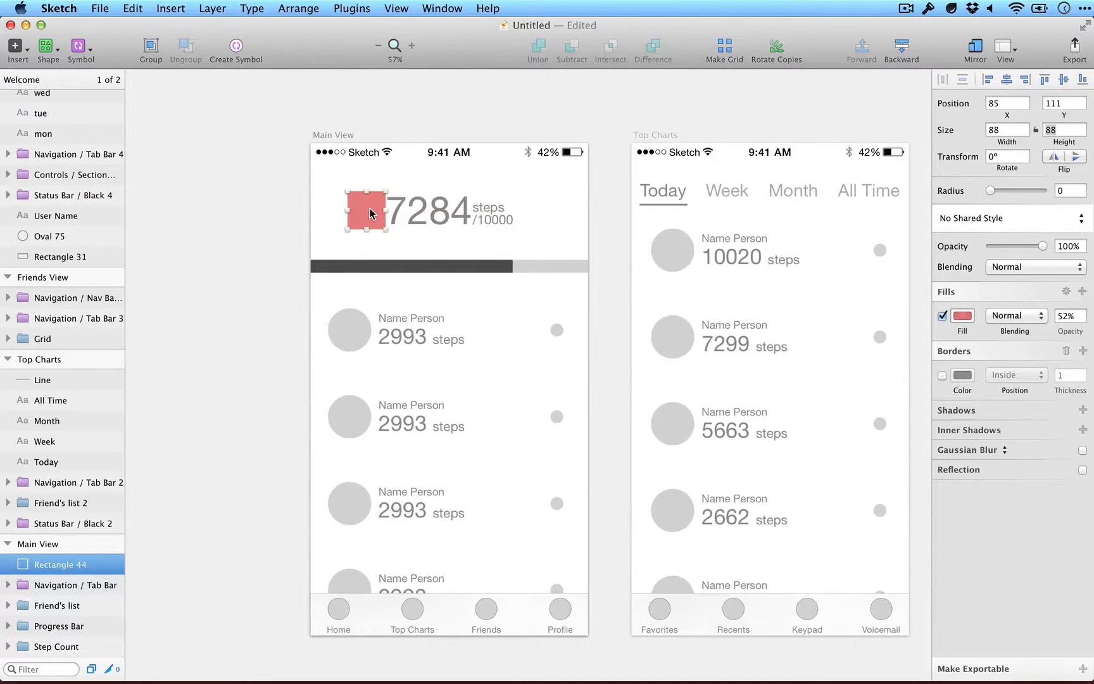
{"action": "left_click_drag", "start_coordinate": [370, 214], "coordinate": [561, 331]}
{"action": "left_click_drag", "start_coordinate": [561, 331], "coordinate": [561, 503]}
{"action": "left_click_drag", "start_coordinate": [561, 502], "coordinate": [560, 583]}
{"action": "left_click_drag", "start_coordinate": [560, 582], "coordinate": [350, 417]}
Duplicate the red square over the Home, Top Charts, Friends and Profile icons in the Main View tab bar.
{"action": "left_click_drag", "start_coordinate": [350, 418], "coordinate": [337, 613]}
{"action": "left_click_drag", "start_coordinate": [337, 613], "coordinate": [411, 612]}
{"action": "left_click_drag", "start_coordinate": [412, 613], "coordinate": [485, 612]}
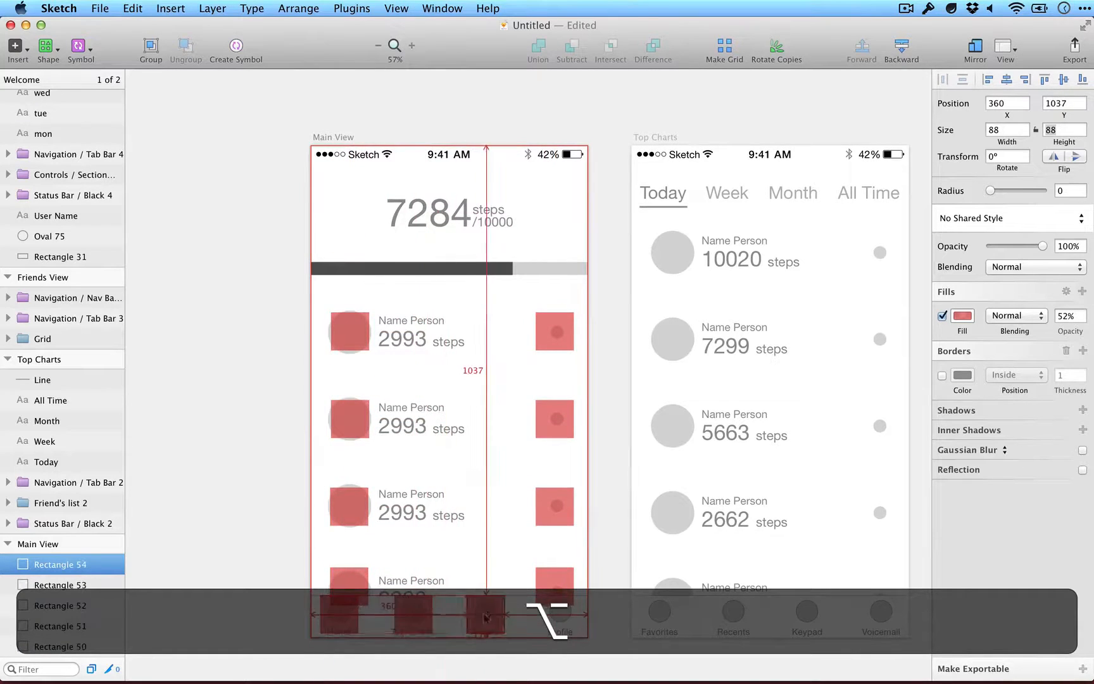
{"action": "scroll", "coordinate": [487, 608], "scroll_direction": "down", "scroll_amount": 3}
{"action": "left_click_drag", "start_coordinate": [485, 538], "coordinate": [550, 536]}
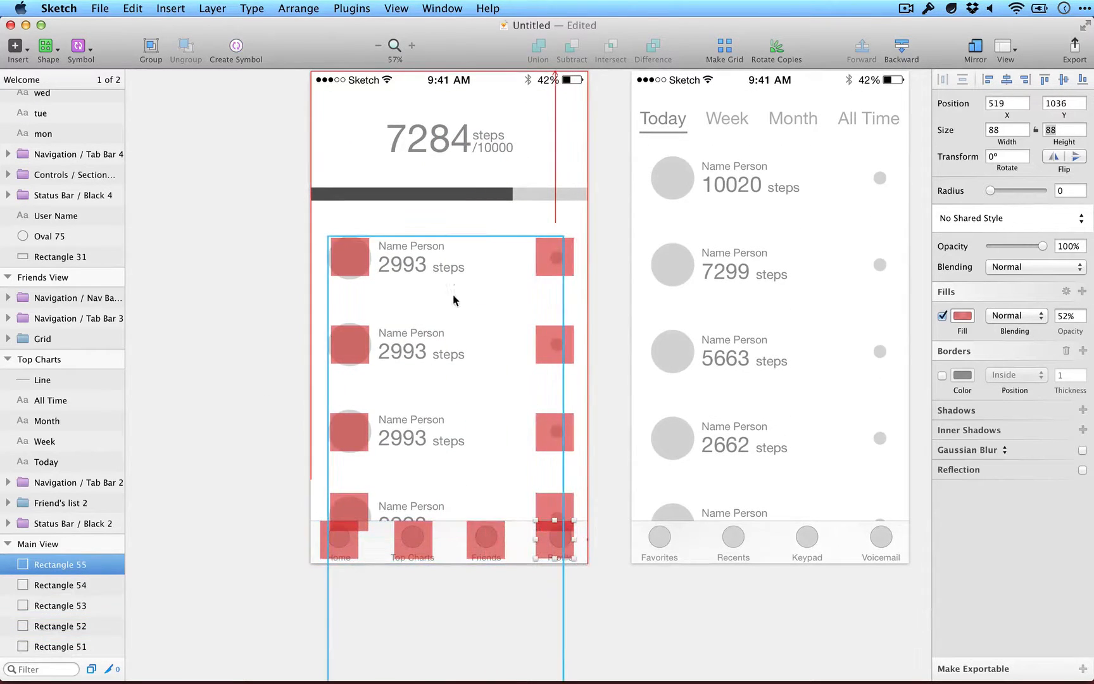
Duplicate the red square over the Today, Week, Month and All Time tabs in Top Charts.
{"action": "scroll", "coordinate": [467, 330], "scroll_direction": "right", "scroll_amount": 5}
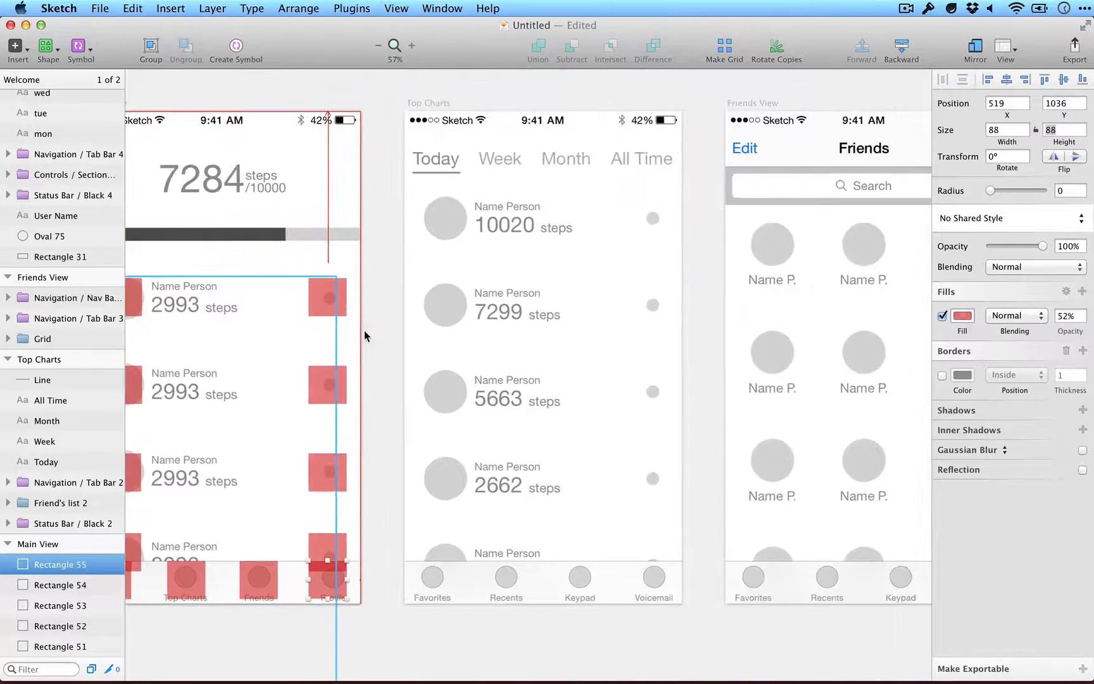
{"action": "scroll", "coordinate": [364, 330], "scroll_direction": "down", "scroll_amount": 2}
{"action": "left_click_drag", "start_coordinate": [366, 329], "coordinate": [460, 197]}
{"action": "key", "text": "super+z"}
{"action": "left_click_drag", "start_coordinate": [460, 196], "coordinate": [561, 197]}
{"action": "left_click_drag", "start_coordinate": [562, 197], "coordinate": [466, 243]}
Duplicate the red square over the avatars and small dots of the Top Charts list.
{"action": "left_click_drag", "start_coordinate": [464, 242], "coordinate": [632, 308]}
{"action": "left_click_drag", "start_coordinate": [632, 317], "coordinate": [632, 459]}
{"action": "left_click_drag", "start_coordinate": [636, 461], "coordinate": [472, 392]}
{"action": "left_click_drag", "start_coordinate": [462, 376], "coordinate": [461, 308]}
Duplicate the red square over the four tab bar icons in Top Charts.
{"action": "left_click_drag", "start_coordinate": [475, 319], "coordinate": [519, 542]}
{"action": "left_click_drag", "start_coordinate": [516, 541], "coordinate": [584, 541]}
{"action": "left_click_drag", "start_coordinate": [580, 540], "coordinate": [633, 539]}
Duplicate the red square over the Edit and plus buttons in the Friends View navigation bar.
{"action": "scroll", "coordinate": [544, 405], "scroll_direction": "right", "scroll_amount": 5}
{"action": "key", "text": "super+z"}
{"action": "left_click_drag", "start_coordinate": [377, 339], "coordinate": [468, 196]}
{"action": "left_click_drag", "start_coordinate": [466, 195], "coordinate": [652, 195]}
Duplicate the red square over three avatars in the first row of the Friends View grid, then copy that row over the three rows below.
{"action": "left_click_drag", "start_coordinate": [652, 195], "coordinate": [558, 272]}
{"action": "left_click_drag", "start_coordinate": [558, 272], "coordinate": [634, 269]}
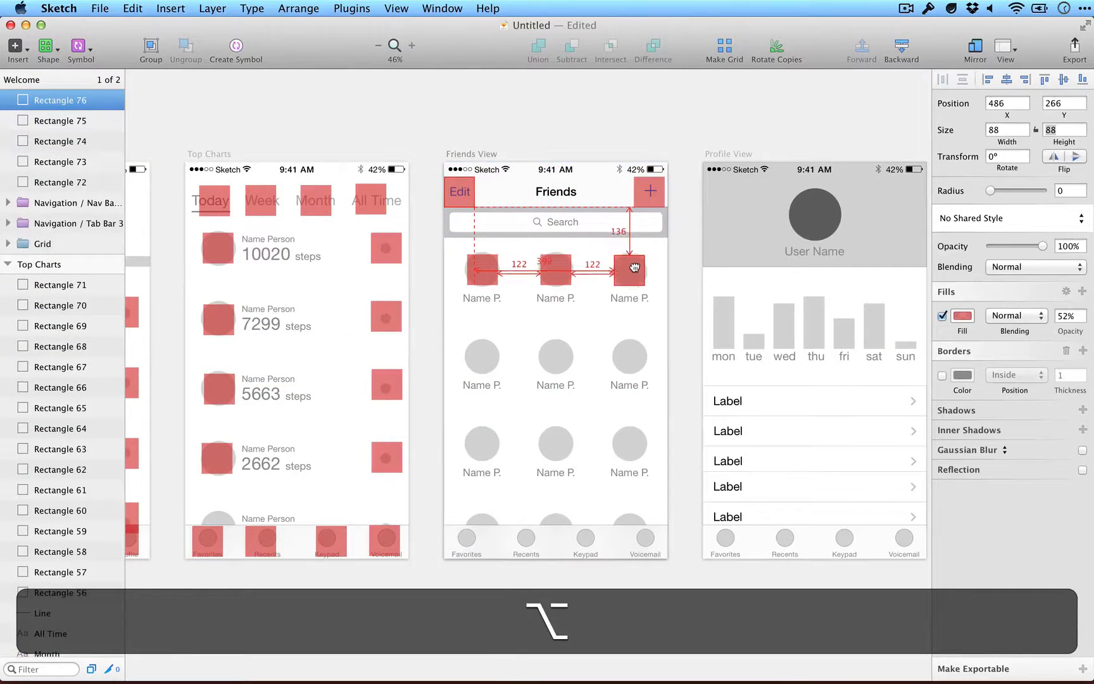
{"action": "left_click", "coordinate": [555, 273], "text": "shift"}
{"action": "left_click", "coordinate": [625, 276]}
{"action": "left_click", "coordinate": [645, 266]}
{"action": "left_click", "coordinate": [629, 272]}
{"action": "left_click", "coordinate": [556, 273], "text": "shift"}
{"action": "left_click", "coordinate": [482, 274], "text": "shift"}
{"action": "left_click_drag", "start_coordinate": [481, 274], "coordinate": [482, 360]}
{"action": "left_click_drag", "start_coordinate": [482, 360], "coordinate": [479, 445]}
{"action": "left_click_drag", "start_coordinate": [479, 445], "coordinate": [481, 525]}
Copy the four red squares from the Top Charts tab bar onto the Friends View tab bar icons.
{"action": "left_click_drag", "start_coordinate": [267, 540], "coordinate": [272, 540]}
{"action": "left_click_drag", "start_coordinate": [334, 536], "coordinate": [635, 534]}
{"action": "left_click", "coordinate": [376, 533], "text": "shift+super"}
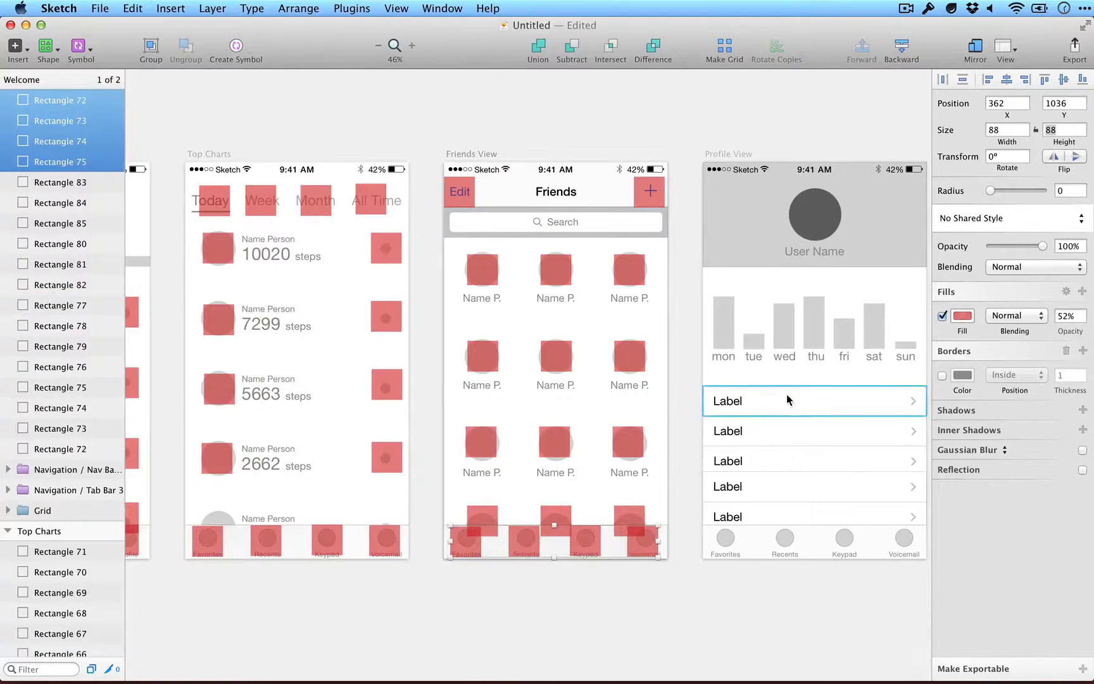
Duplicate the red square over the avatar, the User Name text and the five Label rows in Profile View.
{"action": "scroll", "coordinate": [783, 396], "scroll_direction": "right", "scroll_amount": 5}
{"action": "left_click_drag", "start_coordinate": [452, 199], "coordinate": [614, 253]}
{"action": "left_click_drag", "start_coordinate": [614, 252], "coordinate": [529, 401]}
{"action": "left_click_drag", "start_coordinate": [528, 401], "coordinate": [529, 433]}
{"action": "left_click_drag", "start_coordinate": [528, 433], "coordinate": [529, 486]}
{"action": "left_click_drag", "start_coordinate": [529, 487], "coordinate": [529, 514]}
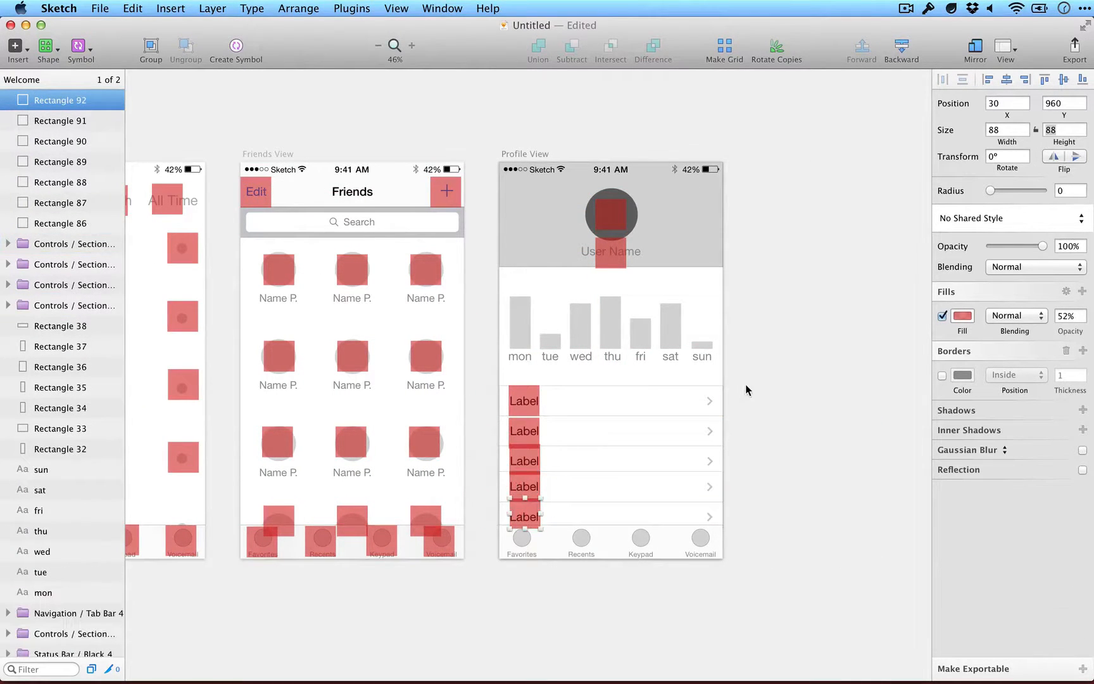
Copy the four red squares from the Friends View tab bar onto the Profile View tab bar icons.
{"action": "left_click", "coordinate": [428, 547]}
{"action": "left_click", "coordinate": [380, 545], "text": "shift"}
{"action": "left_click", "coordinate": [321, 544], "text": "shift"}
{"action": "left_click_drag", "start_coordinate": [272, 545], "coordinate": [530, 546]}
{"action": "key", "text": "Right"}
{"action": "left_click", "coordinate": [752, 484]}
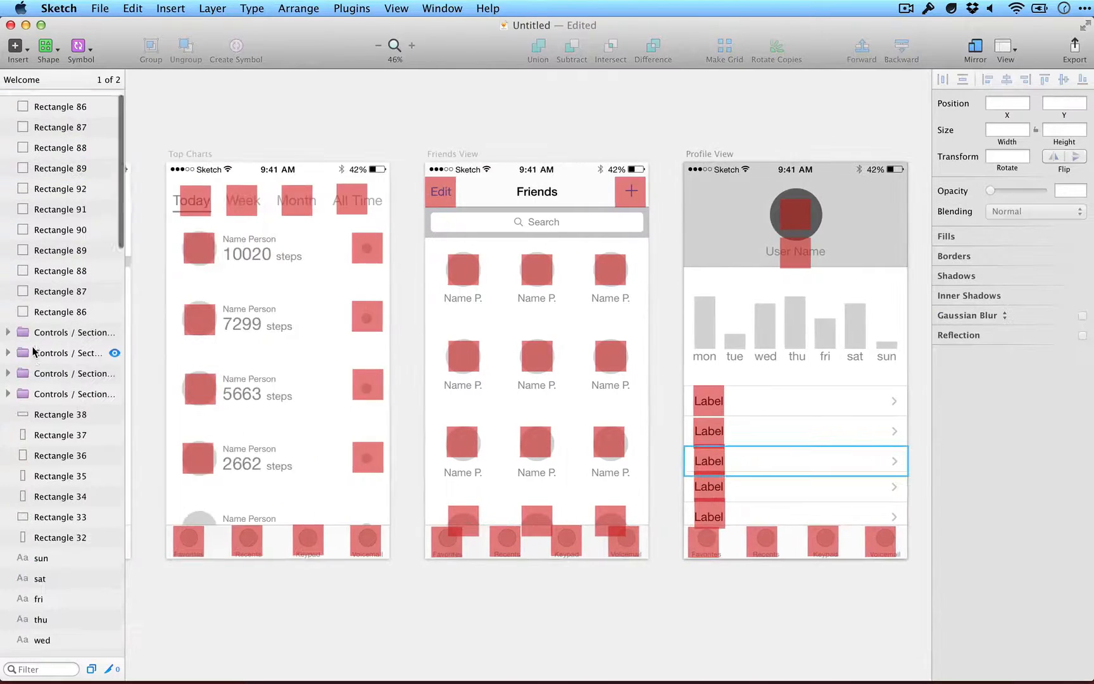
Group all red squares in Profile View and name the group "Hit targets".
{"action": "scroll", "coordinate": [522, 483], "scroll_direction": "down", "scroll_amount": 5}
{"action": "left_click", "coordinate": [89, 310]}
{"action": "left_click", "coordinate": [46, 114], "text": "shift"}
{"action": "key", "text": "super+g"}
{"action": "key", "text": "super+r"}
{"action": "type", "text": "Hit targets"}
Group all red squares in Friends View and name the group "Hit targets".
{"action": "scroll", "coordinate": [75, 374], "scroll_direction": "down", "scroll_amount": 9}
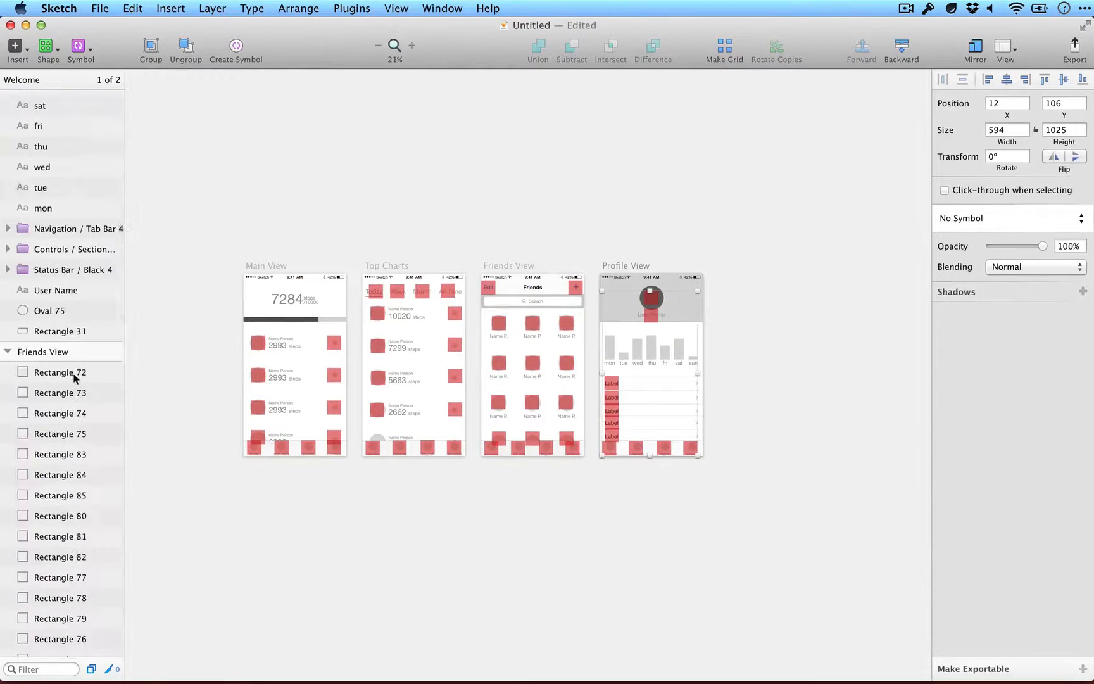
{"action": "left_click", "coordinate": [75, 375]}
{"action": "left_click", "coordinate": [64, 342], "text": "shift"}
{"action": "key", "text": "super+g"}
{"action": "key", "text": "super+r"}
{"action": "type", "text": "Hit targets"}
{"action": "key", "text": "Return"}
Group all red squares in Top Charts and name the group "Hit Targets".
{"action": "left_click", "coordinate": [66, 203]}
{"action": "left_click", "coordinate": [74, 509], "text": "shift"}
{"action": "key", "text": "super+g"}
{"action": "key", "text": "super+r"}
{"action": "type", "text": "Hit Targets"}
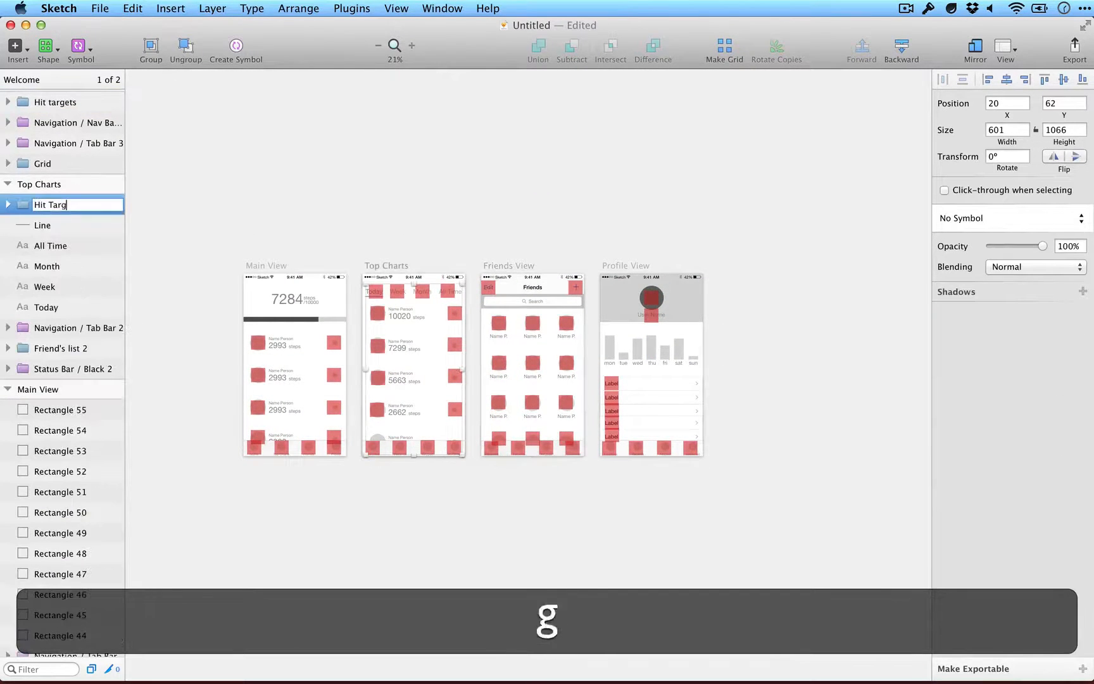
{"action": "key", "text": "Return"}
Group all red squares in Main View and name the group "Hit targets".
{"action": "left_click", "coordinate": [66, 317]}
{"action": "left_click", "coordinate": [63, 542], "text": "shift"}
{"action": "key", "text": "super+g"}
{"action": "key", "text": "super+r"}
{"action": "type", "text": "Hit targets"}
{"action": "key", "text": "Return"}
{"action": "key", "text": "super+1"}
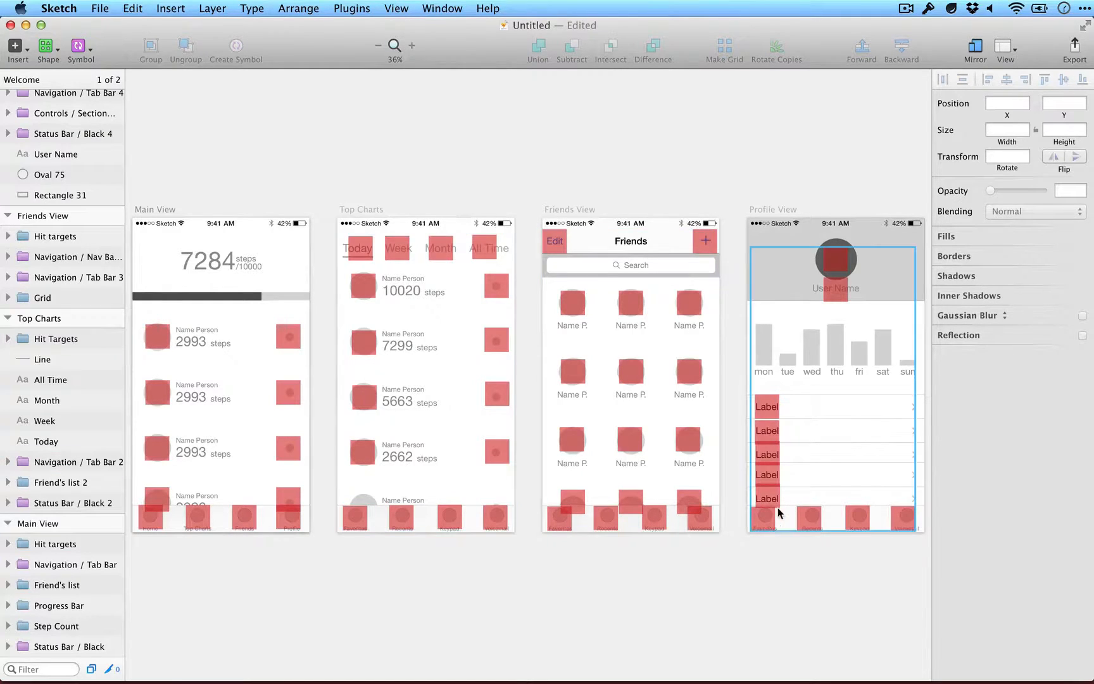
{"action": "scroll", "coordinate": [730, 560], "scroll_direction": "right", "scroll_amount": 3}
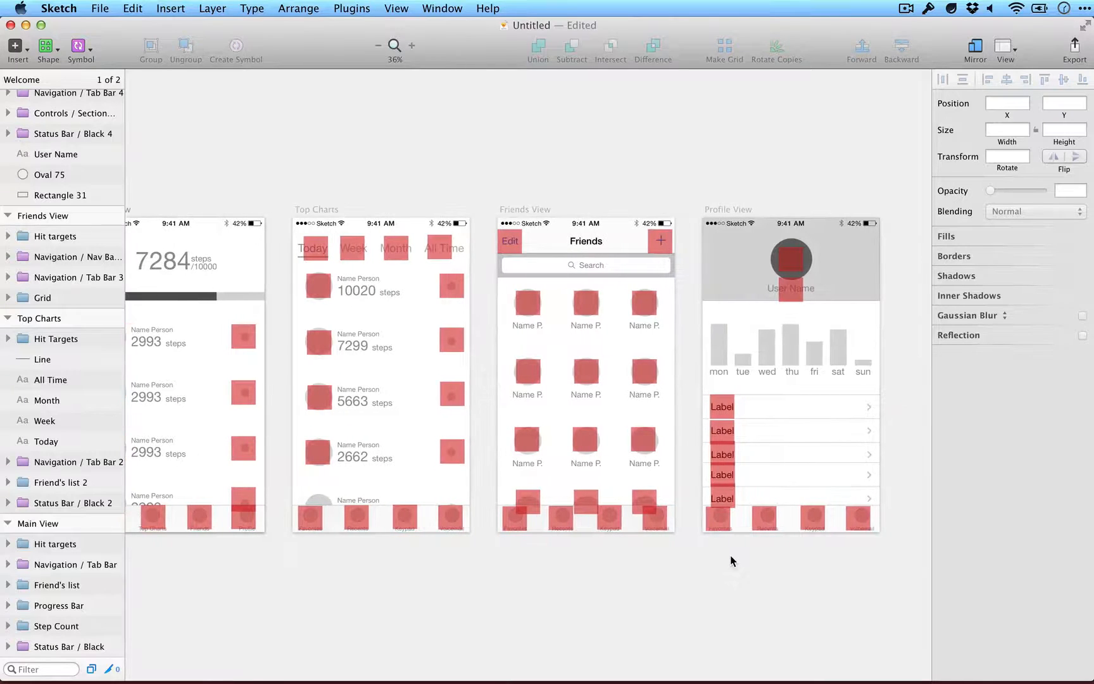
{"action": "scroll", "coordinate": [728, 560], "scroll_direction": "left", "scroll_amount": 3}
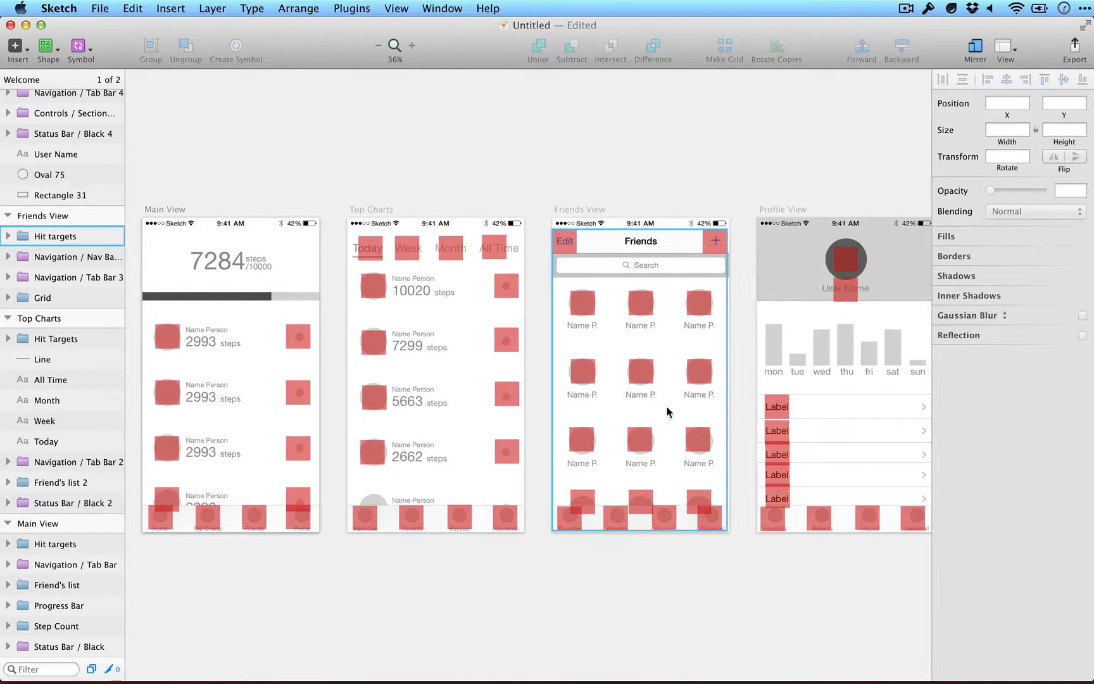
{"action": "scroll", "coordinate": [694, 432], "scroll_direction": "right", "scroll_amount": 3}
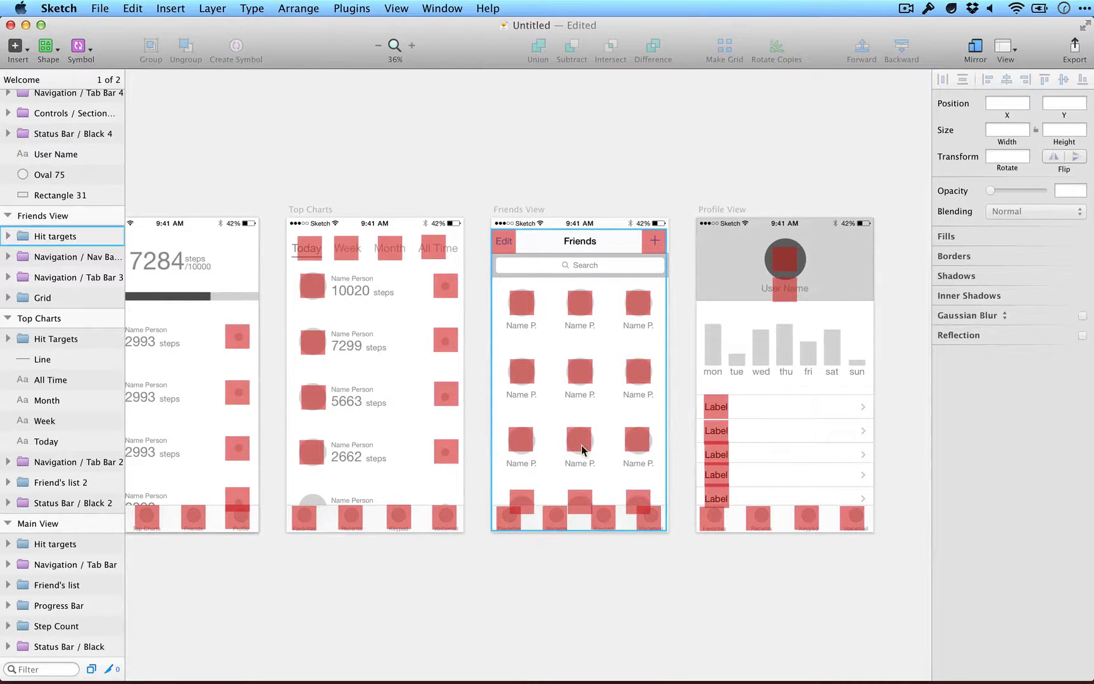
{"action": "scroll", "coordinate": [578, 448], "scroll_direction": "right", "scroll_amount": 5}
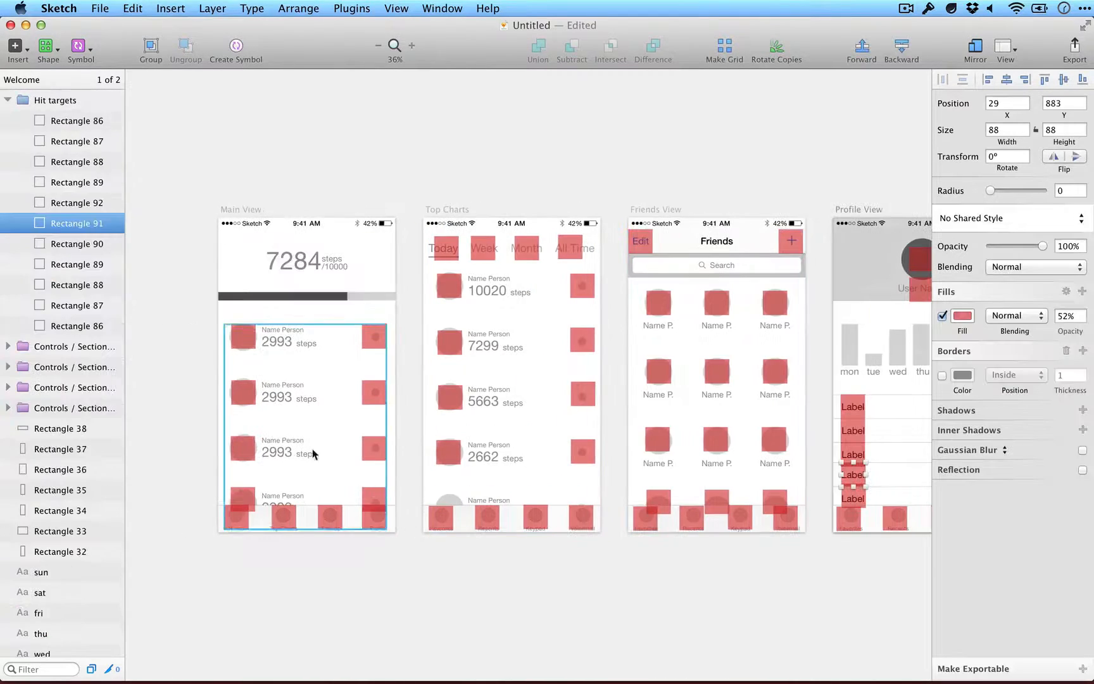
Collapse the Hit targets group in Profile View and hide it.
{"action": "scroll", "coordinate": [29, 254], "scroll_direction": "up", "scroll_amount": 3}
{"action": "left_click", "coordinate": [7, 122]}
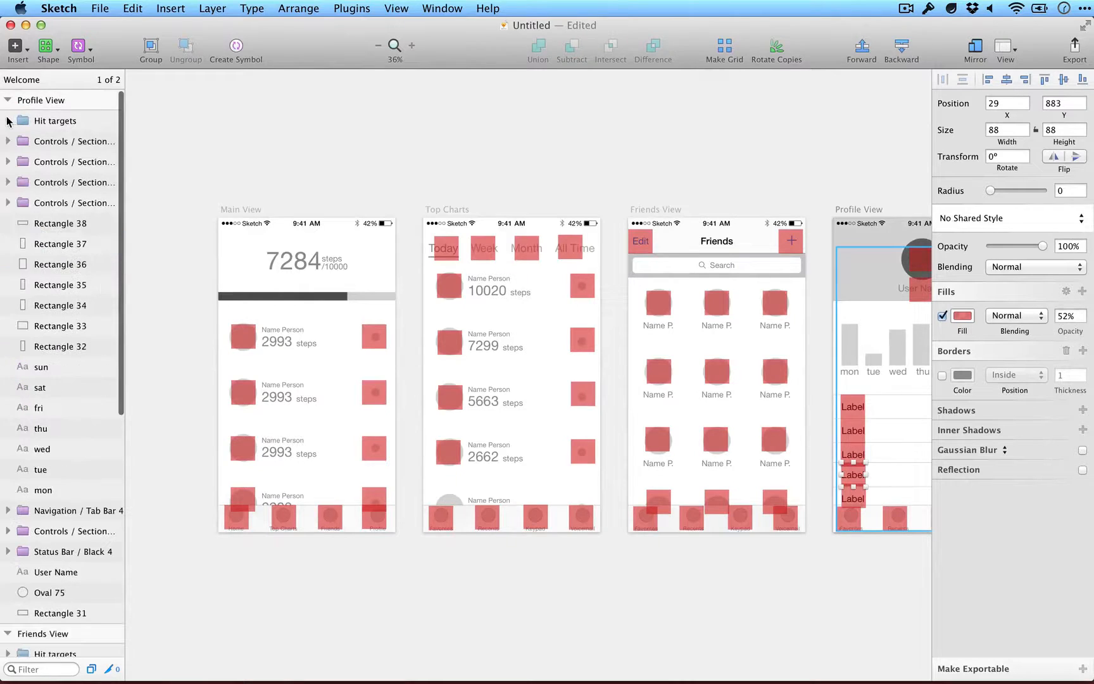
{"action": "left_click", "coordinate": [71, 120]}
{"action": "left_click", "coordinate": [115, 122]}
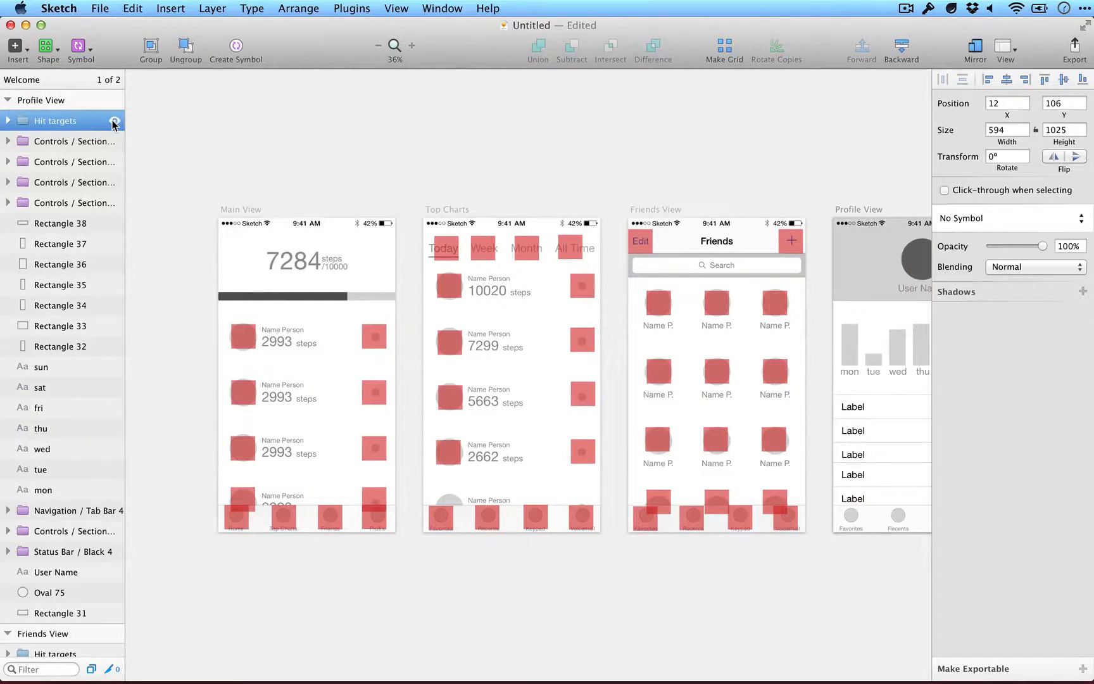
{"action": "scroll", "coordinate": [364, 223], "scroll_direction": "right", "scroll_amount": 2}
{"action": "scroll", "coordinate": [110, 123], "scroll_direction": "down", "scroll_amount": 1}
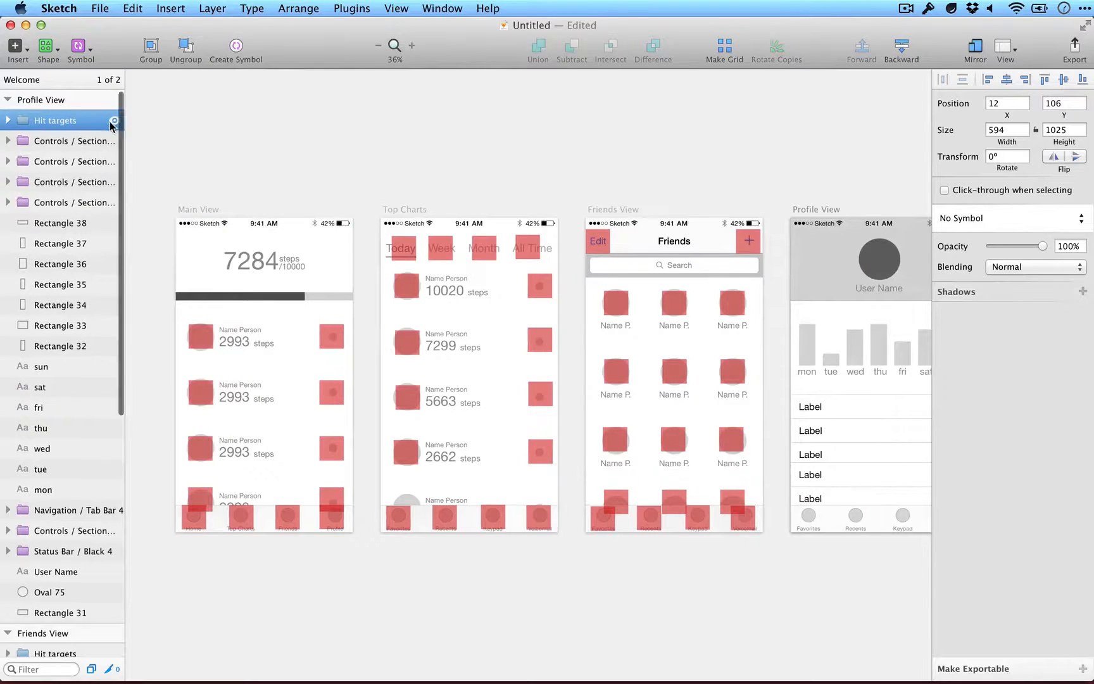
{"action": "left_click", "coordinate": [112, 120]}
{"action": "left_click", "coordinate": [112, 121]}
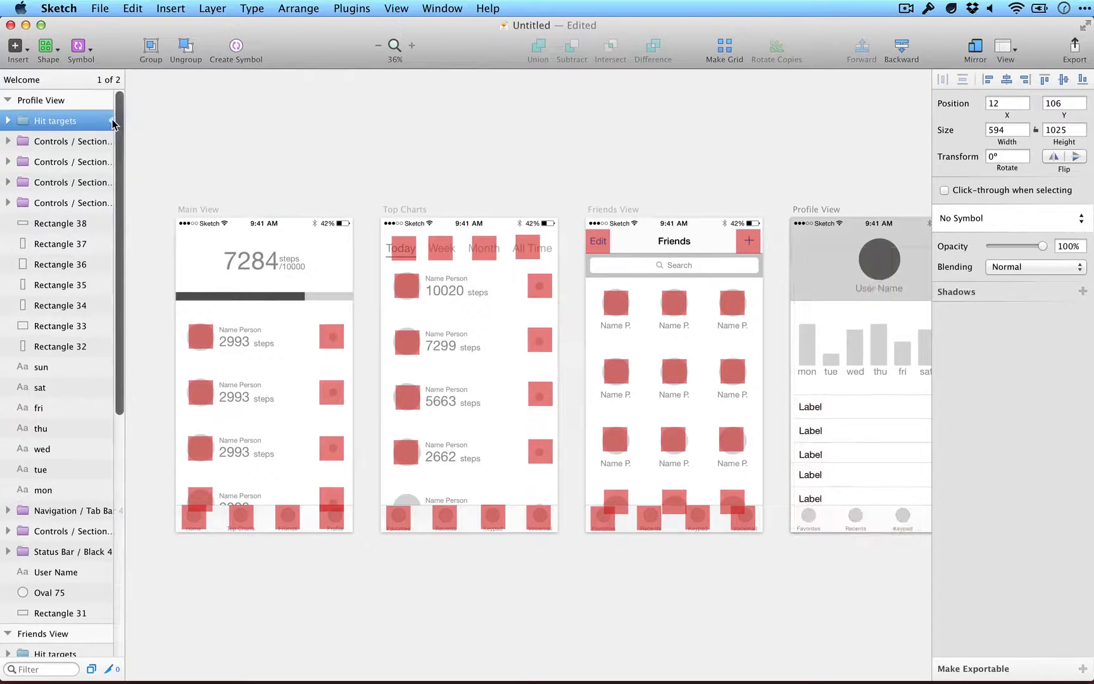
Hide the Hit targets group in Friends View.
{"action": "scroll", "coordinate": [56, 162], "scroll_direction": "down", "scroll_amount": 10}
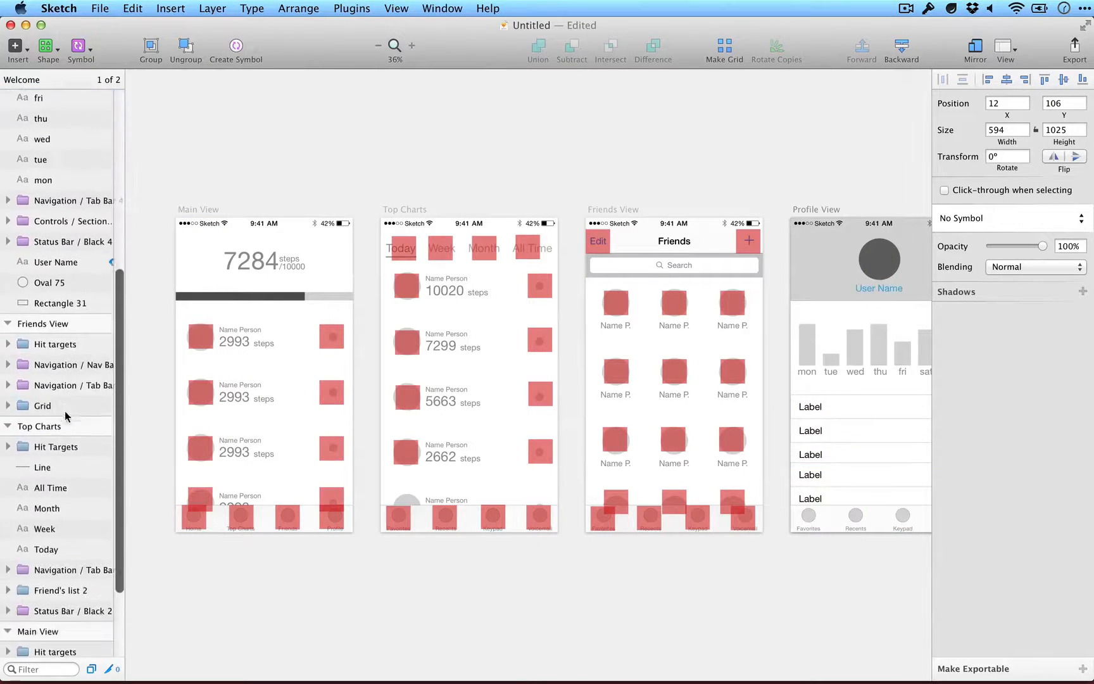
{"action": "left_click", "coordinate": [112, 344]}
{"action": "scroll", "coordinate": [70, 458], "scroll_direction": "down", "scroll_amount": 4}
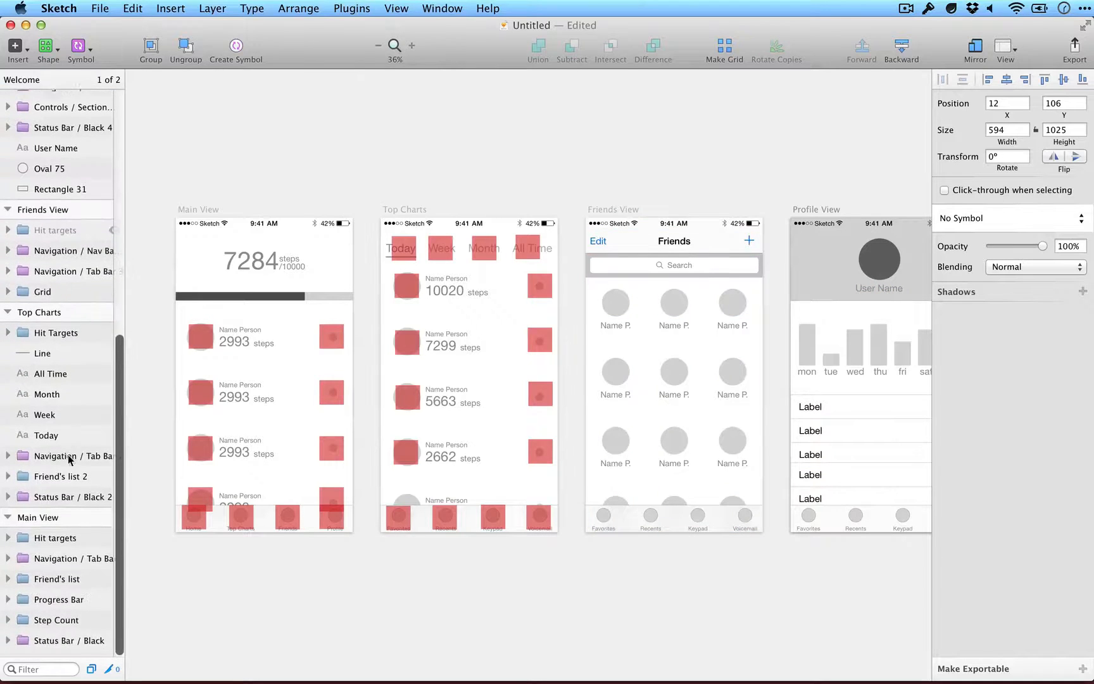